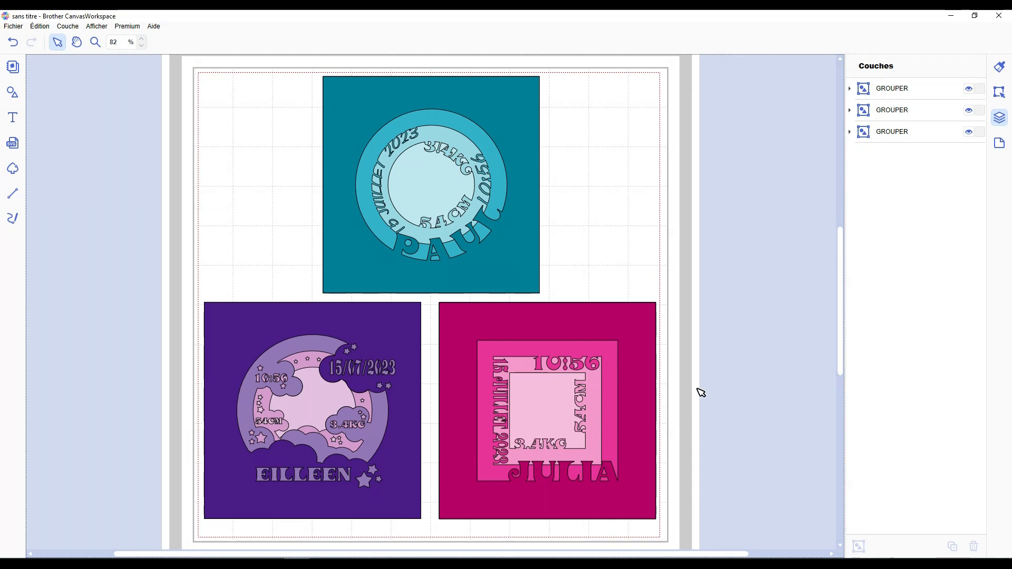
pyautogui.scroll(-1, 699, 392)
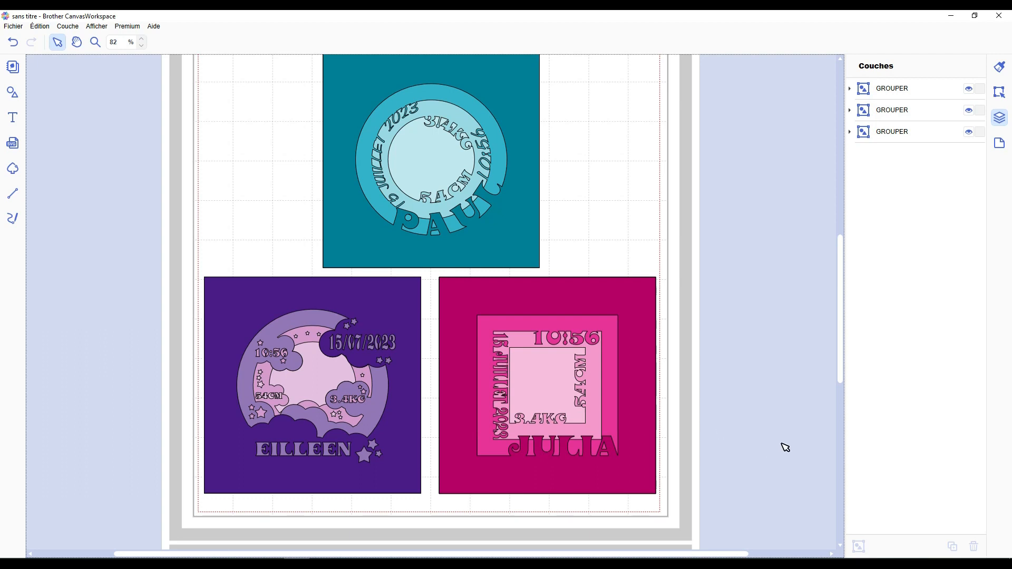
pyautogui.scroll(1, 783, 446)
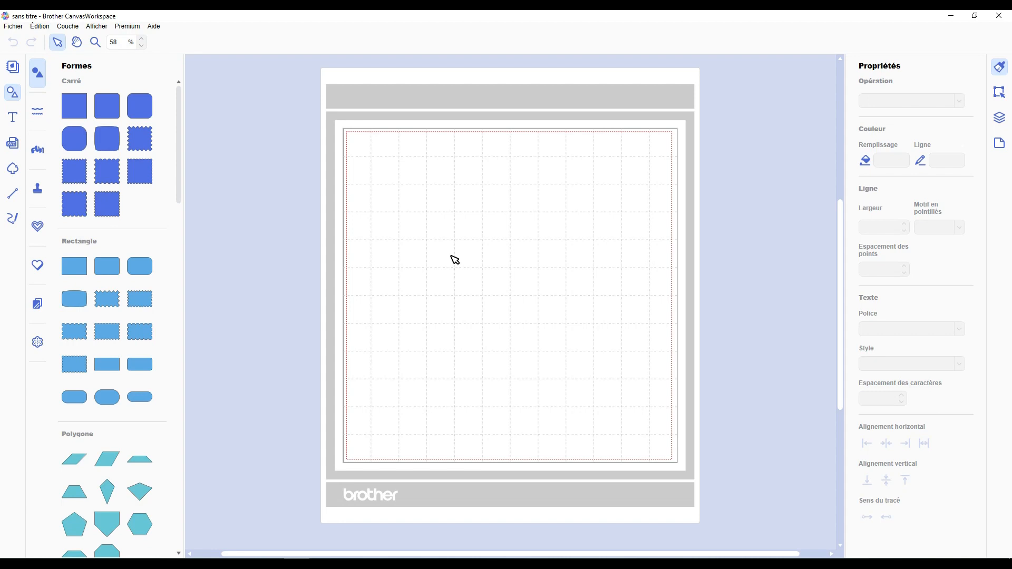
# Insert a plain square on the mat and set its width to 200 mm with the aspect ratio kept.
pyautogui.click(509, 247)
pyautogui.click(999, 91)
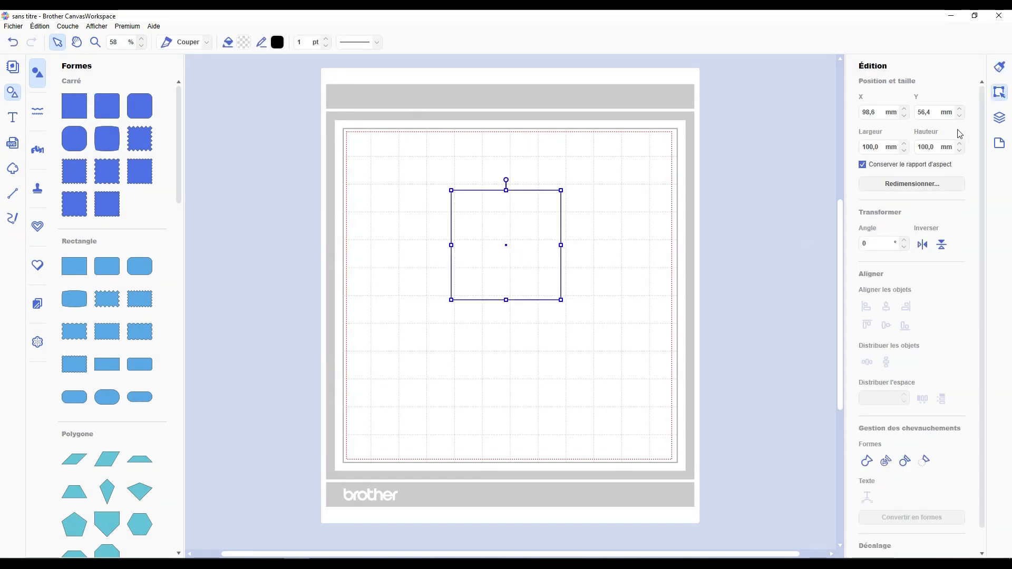
pyautogui.click(876, 148)
pyautogui.write('20')
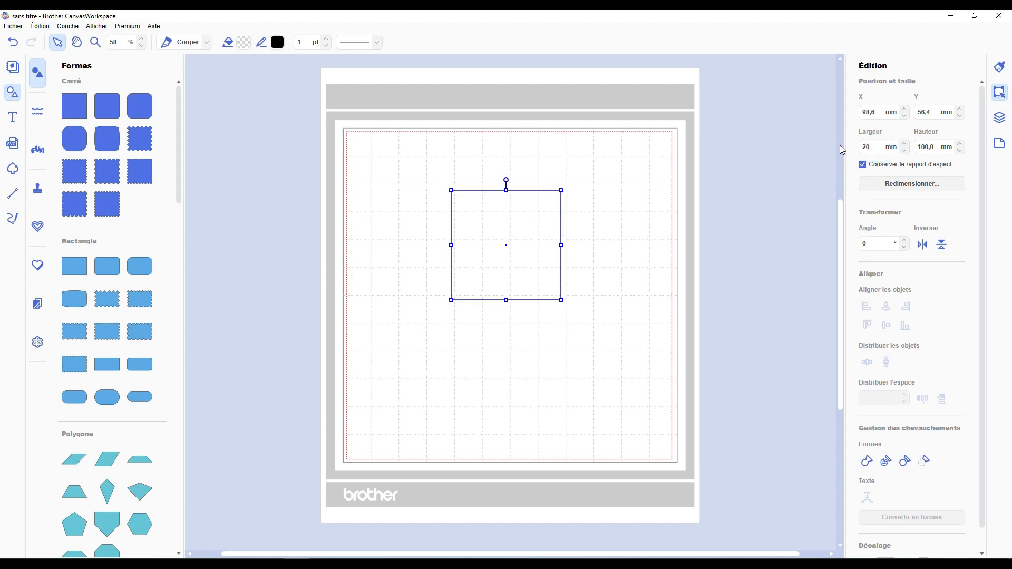
pyautogui.write('0')
pyautogui.press('Return')
# Move the 200 mm square to roughly the centre of the mat's cutting area.
pyautogui.moveTo(568, 348); pyautogui.dragTo(506, 319)
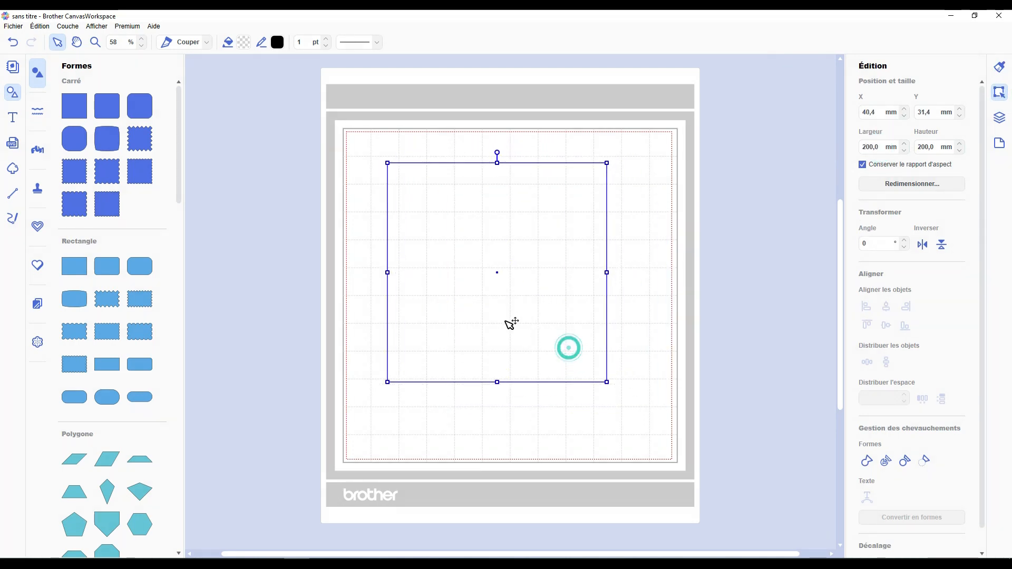
pyautogui.click(653, 300)
pyautogui.moveTo(519, 267); pyautogui.dragTo(533, 279)
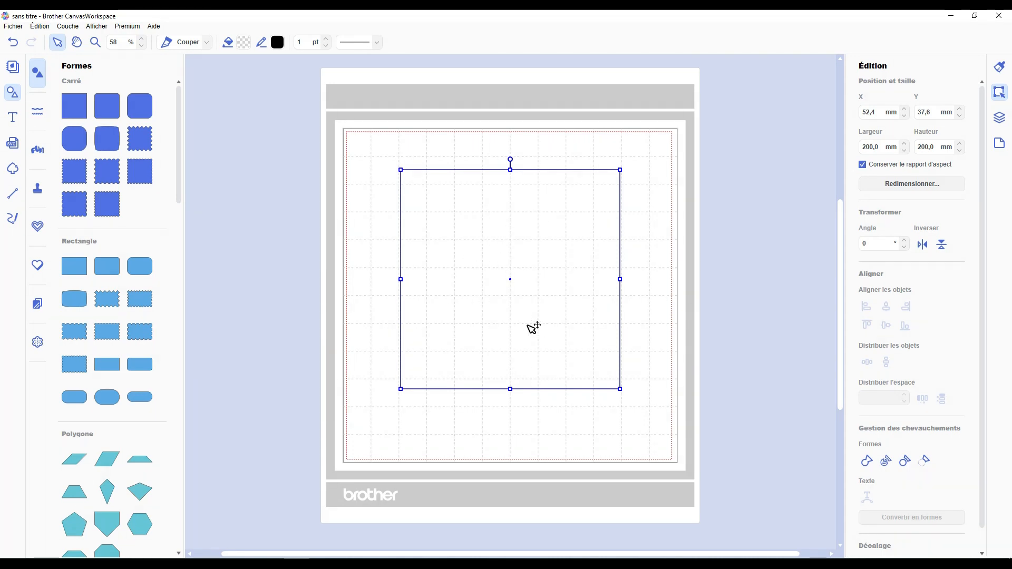
# Copy the square and paste three duplicates, each offset slightly down and to the right.
pyautogui.hotkey('ctrl', 'v')
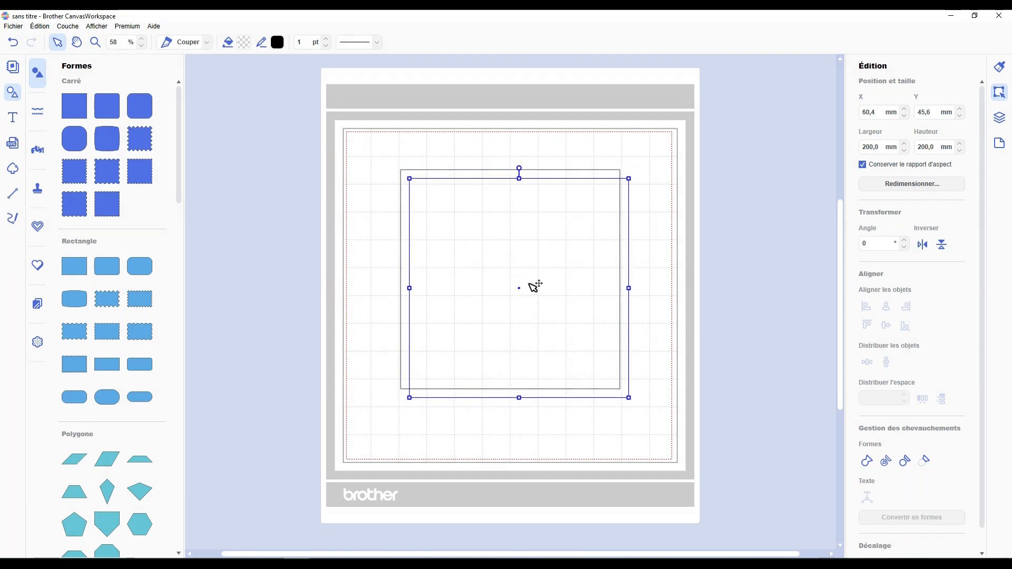
pyautogui.moveTo(530, 282); pyautogui.dragTo(541, 287)
pyautogui.hotkey('ctrl', 'v')
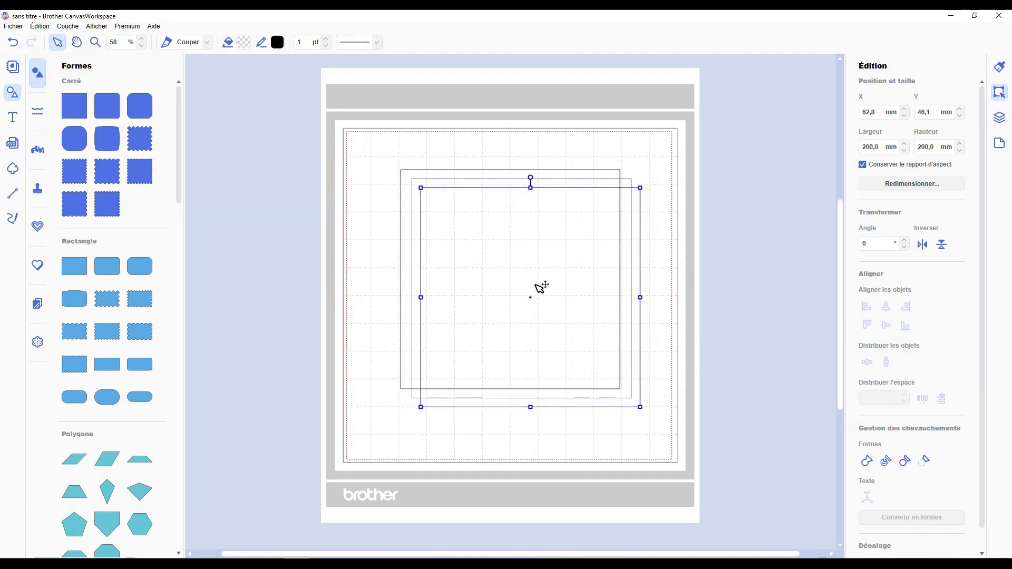
pyautogui.hotkey('ctrl', 'v')
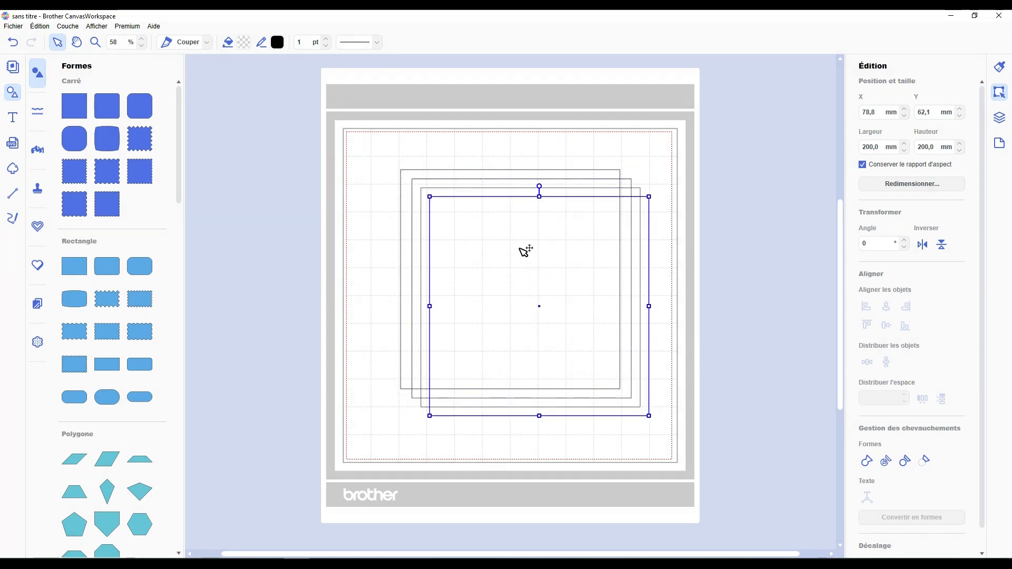
# Move the three duplicate squares one by one off the original past the mat's lower-right area, and bring them back together.
pyautogui.click(498, 235)
pyautogui.moveTo(498, 235); pyautogui.dragTo(694, 354)
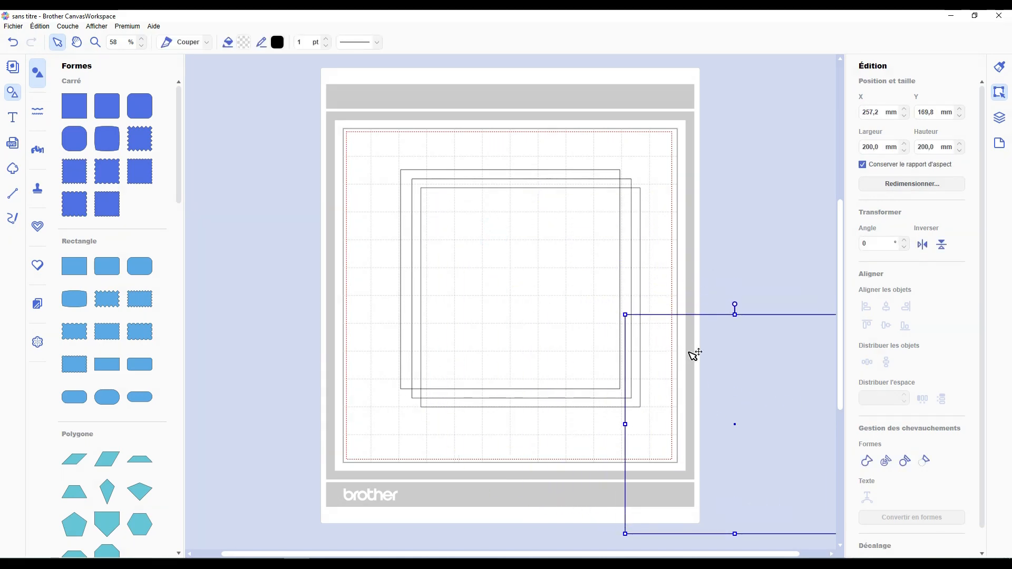
pyautogui.moveTo(493, 227); pyautogui.dragTo(685, 340)
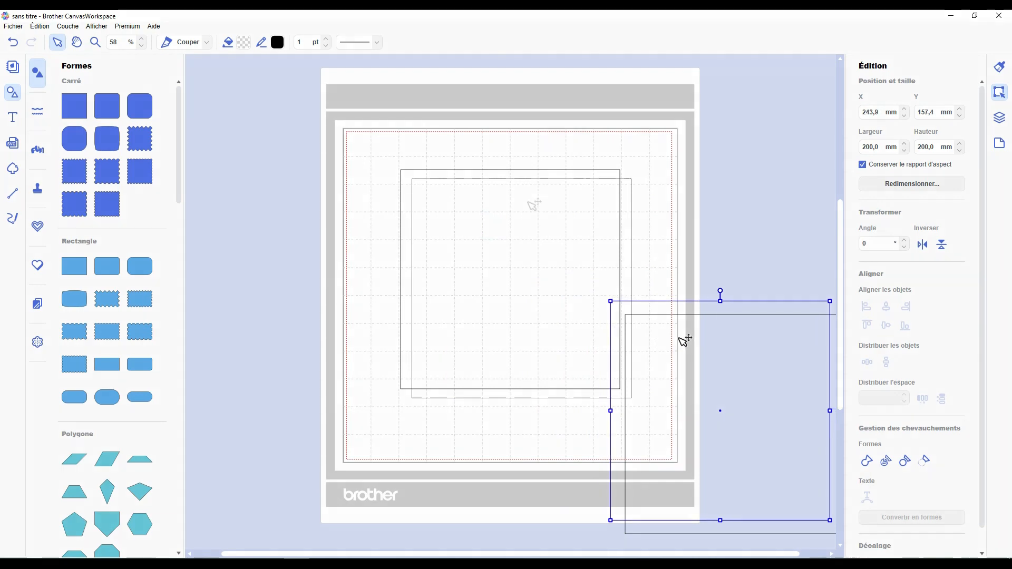
pyautogui.moveTo(529, 201); pyautogui.dragTo(716, 310)
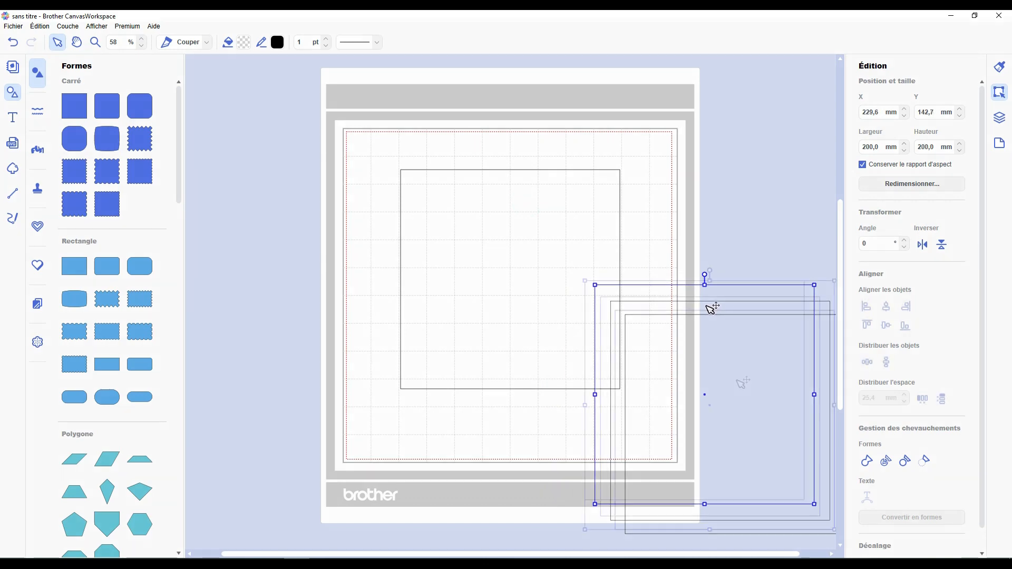
pyautogui.moveTo(765, 391); pyautogui.dragTo(581, 287)
pyautogui.click(698, 138)
# Move the original square down and right within the stack, and place the topmost duplicate at the stack's upper-left corner.
pyautogui.moveTo(499, 178); pyautogui.dragTo(528, 218)
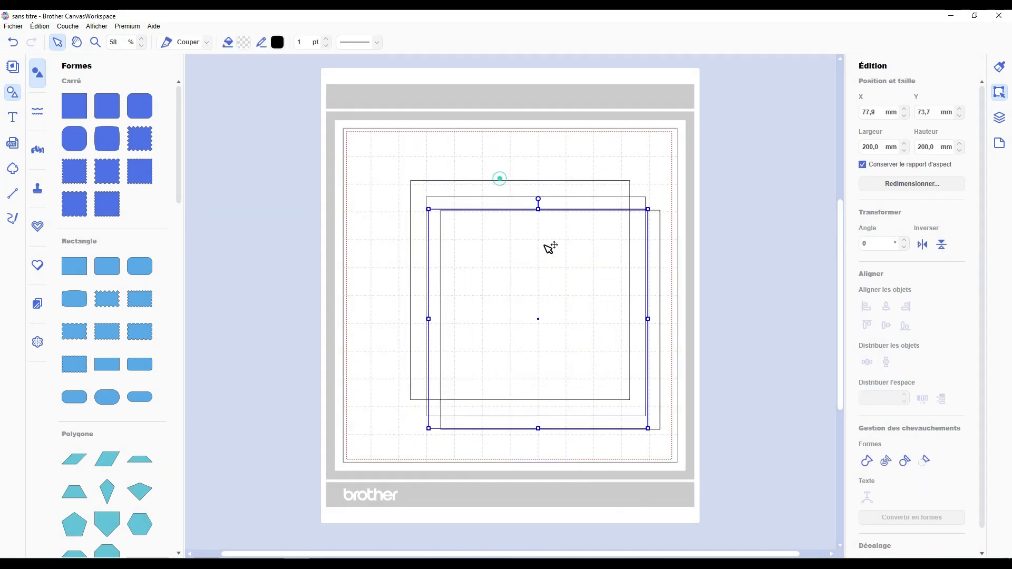
pyautogui.click(544, 223)
pyautogui.moveTo(544, 223); pyautogui.dragTo(510, 186)
# Send the two upper-left squares to the lowest positions in the layer order, shifting both toward the mat's upper-left corner in staggered order.
pyautogui.click(999, 118)
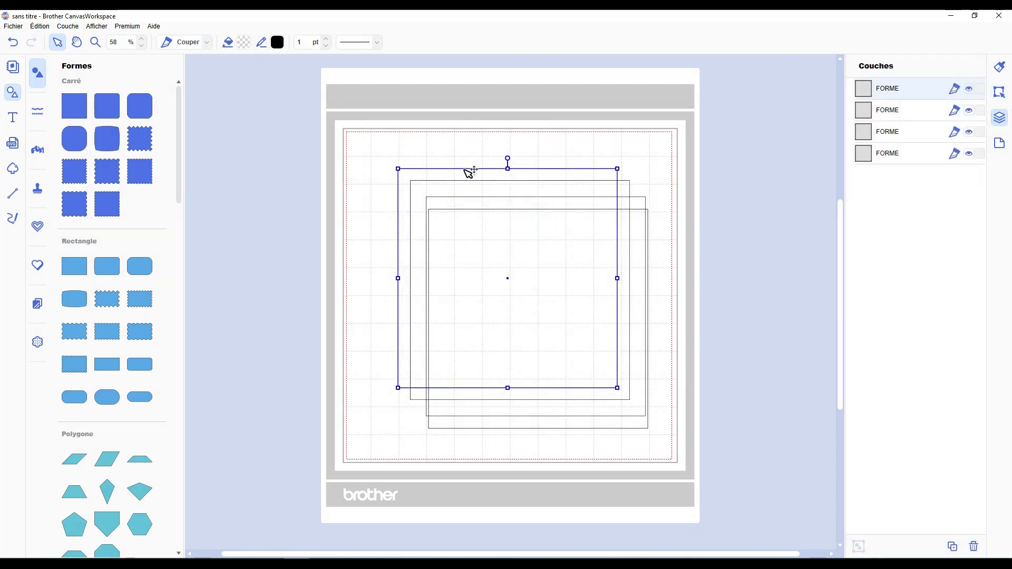
pyautogui.moveTo(470, 173); pyautogui.dragTo(414, 143)
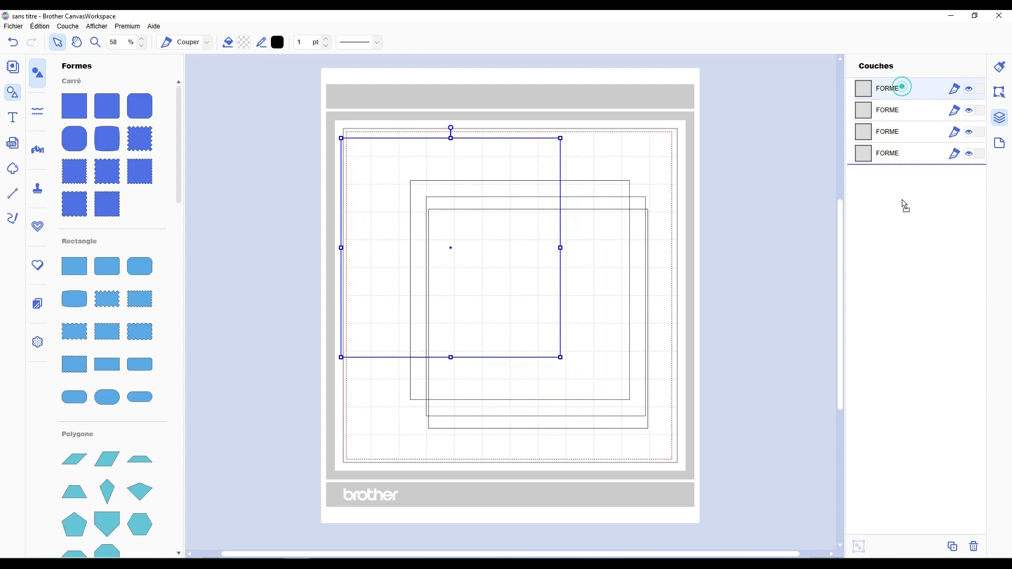
pyautogui.click(479, 181)
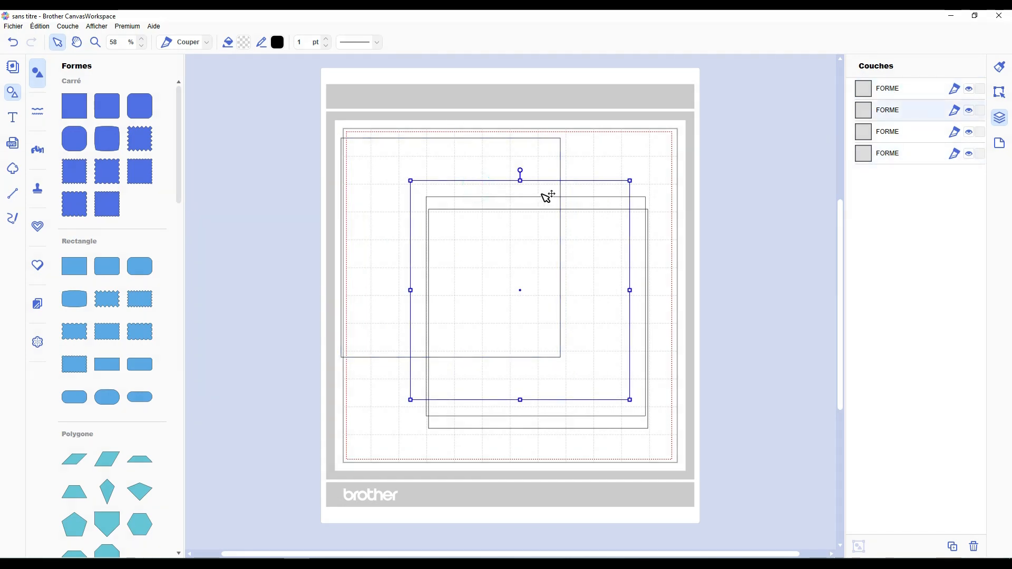
pyautogui.click(906, 109)
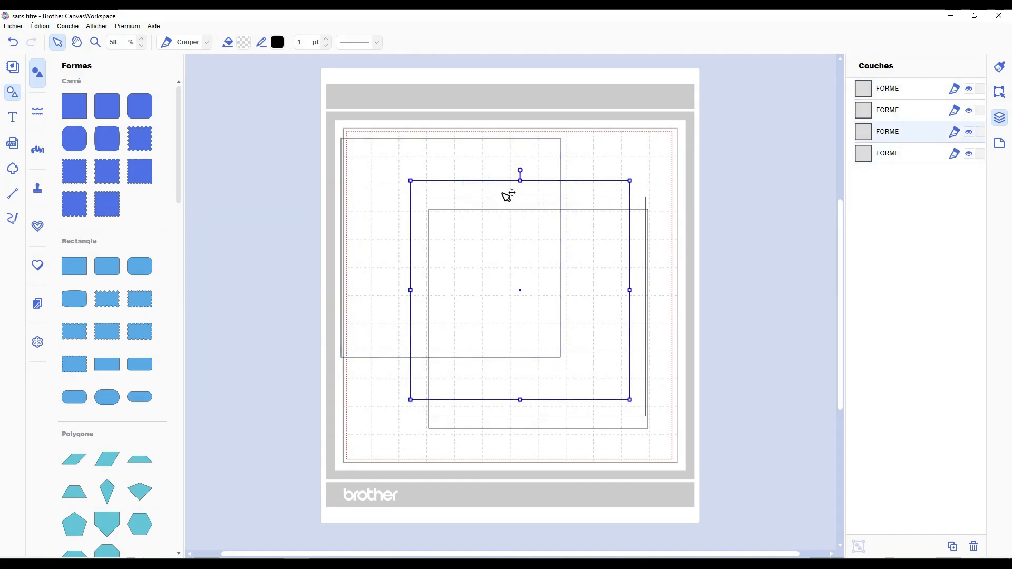
pyautogui.moveTo(507, 196); pyautogui.dragTo(446, 165)
# Put the third square second from the top in the layer order, stagger it with the others, and centre the whole set on the mat.
pyautogui.click(637, 198)
pyautogui.moveTo(891, 88); pyautogui.dragTo(865, 132)
pyautogui.moveTo(590, 200); pyautogui.dragTo(534, 170)
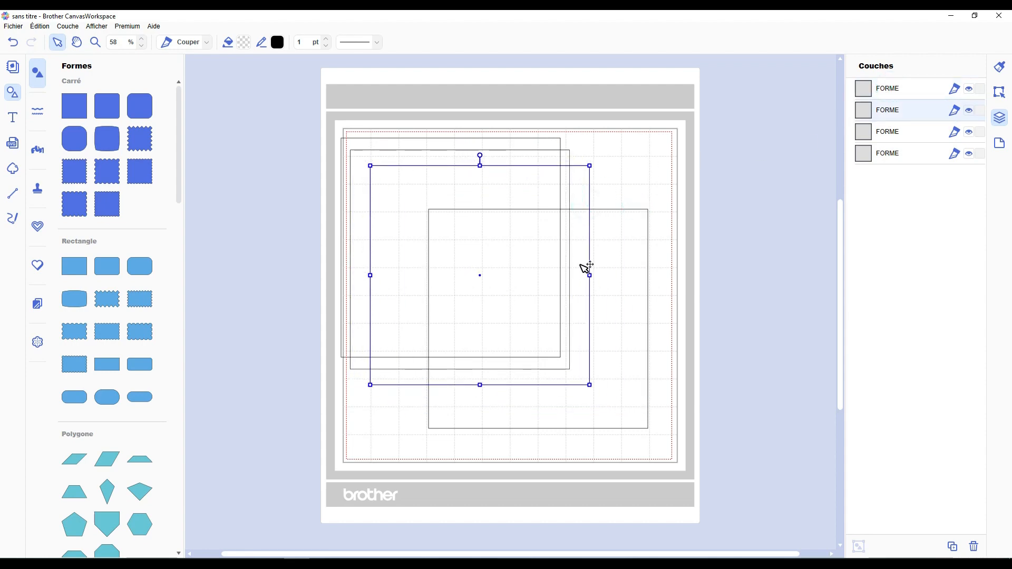
pyautogui.moveTo(581, 265); pyautogui.dragTo(524, 232)
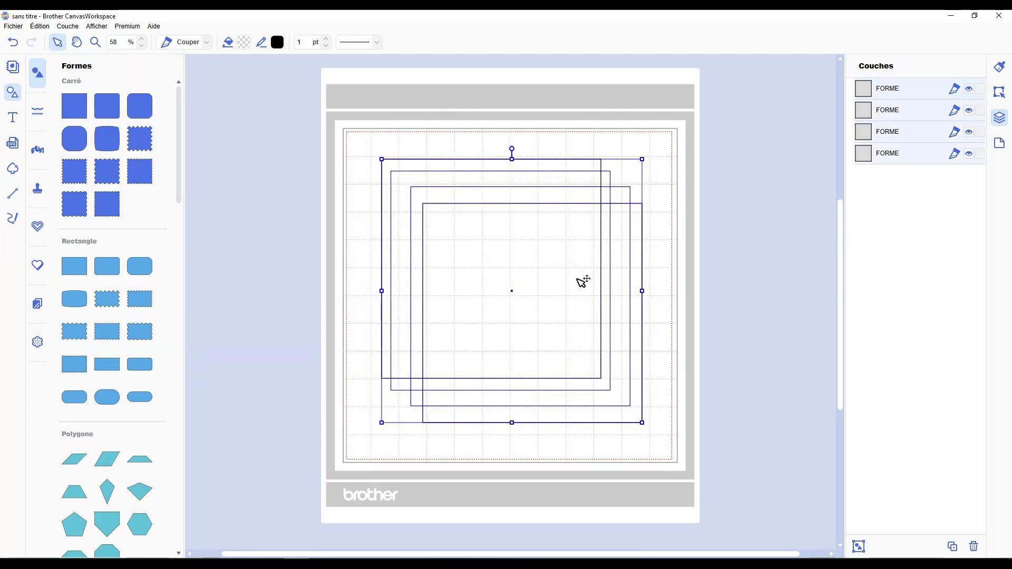
pyautogui.click(681, 271)
# Fill the rearmost, upper-left square with the palest turquoise, #BFE7EE.
pyautogui.click(412, 168)
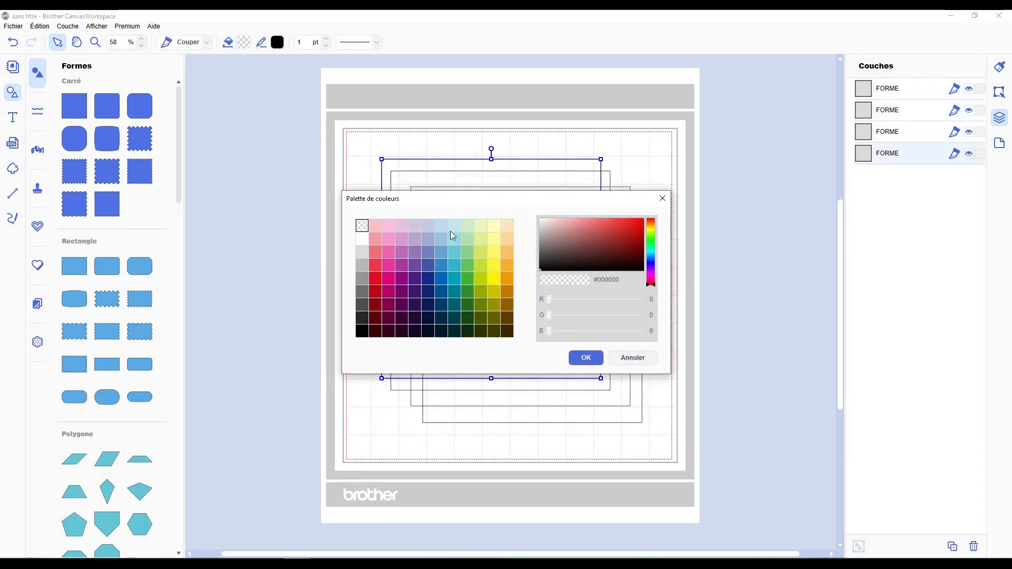
pyautogui.click(453, 227)
pyautogui.click(584, 358)
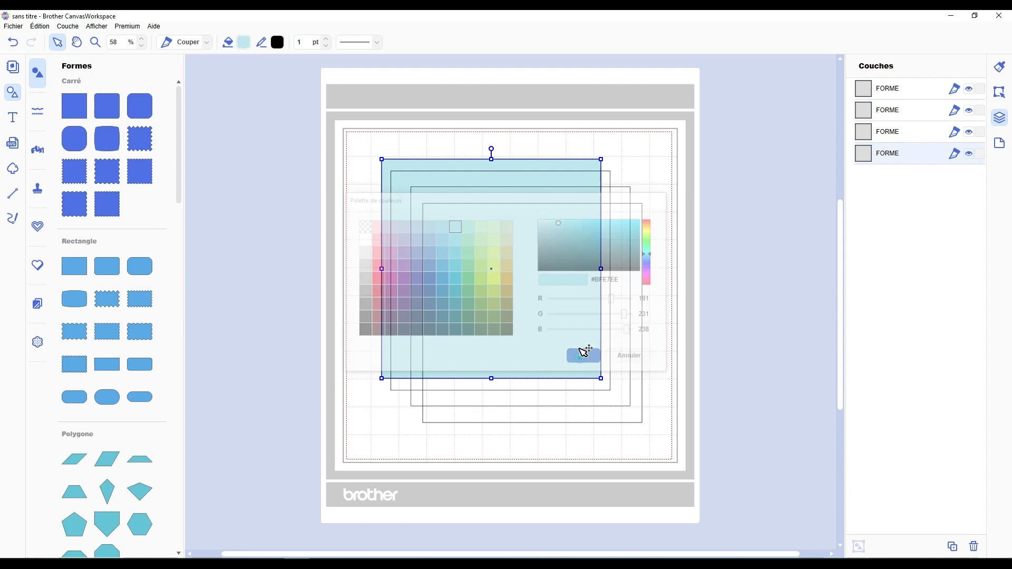
# Fill the second square from the back with the next darker shade of turquoise.
pyautogui.click(609, 190)
pyautogui.click(244, 42)
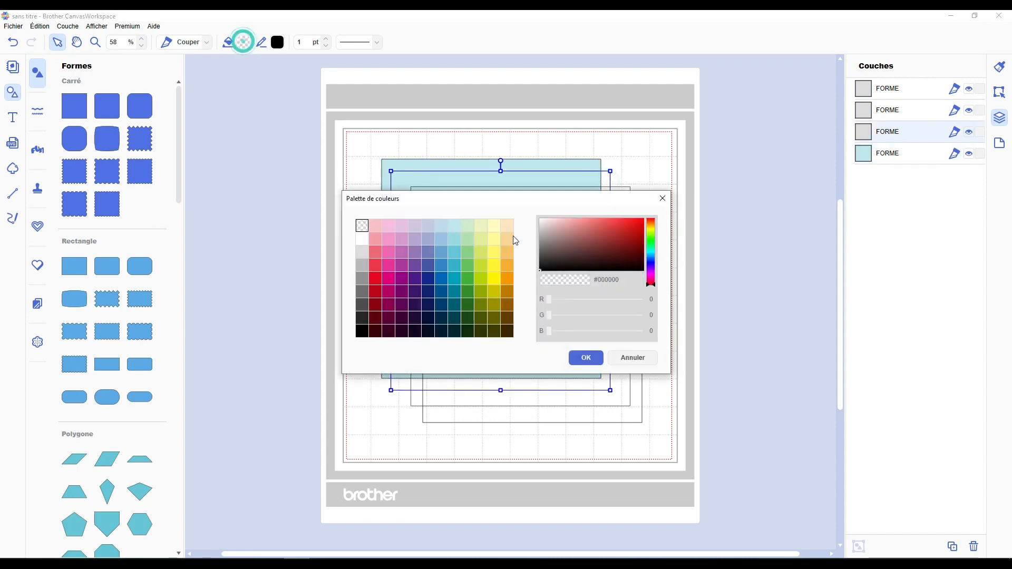
pyautogui.click(455, 240)
pyautogui.click(586, 358)
# Fill the third square from the back with a medium turquoise, one shade darker than the second.
pyautogui.click(620, 198)
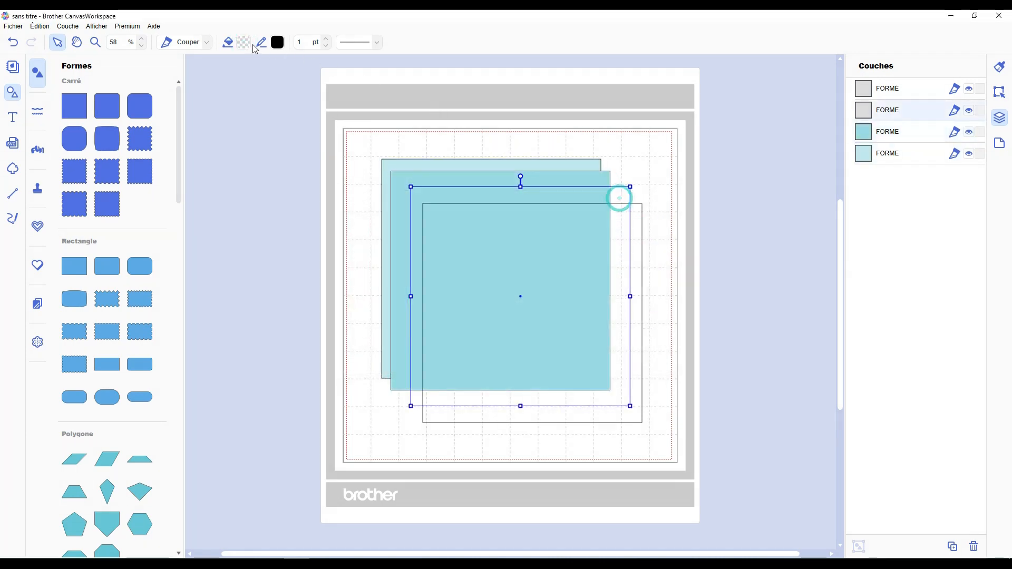
pyautogui.click(243, 42)
pyautogui.click(453, 257)
pyautogui.click(585, 358)
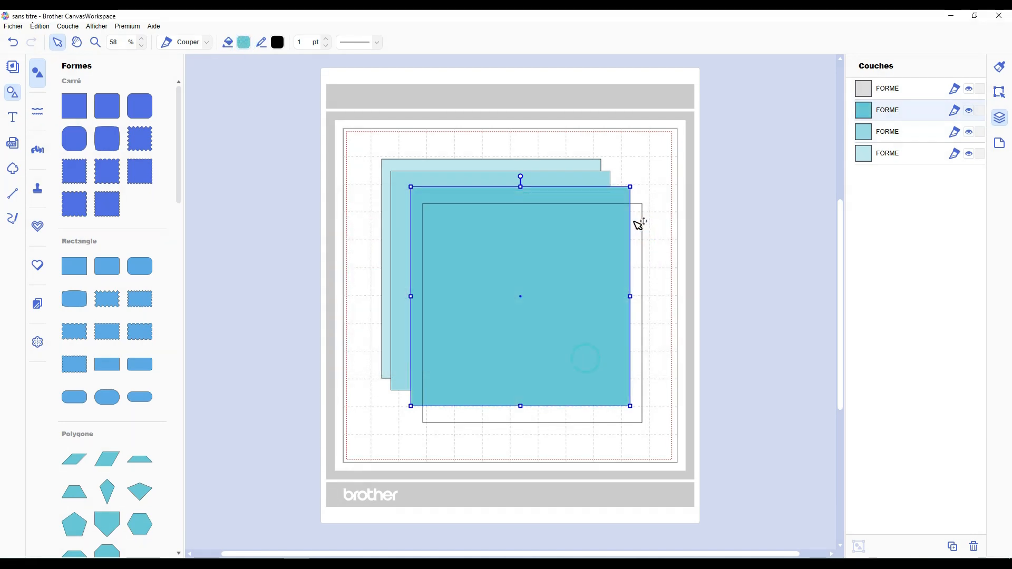
# Fill the front, lower-right square with the next darker turquoise in the same colour column.
pyautogui.click(639, 222)
pyautogui.click(243, 42)
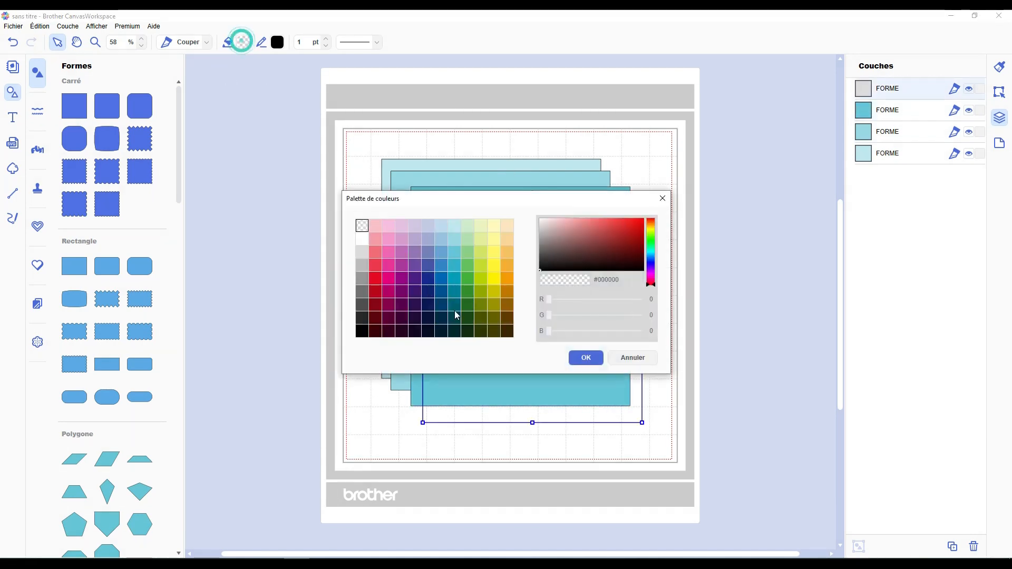
pyautogui.click(455, 267)
pyautogui.click(585, 357)
# Move all four coloured squares together slightly up and to the left on the mat.
pyautogui.moveTo(716, 442); pyautogui.dragTo(399, 226)
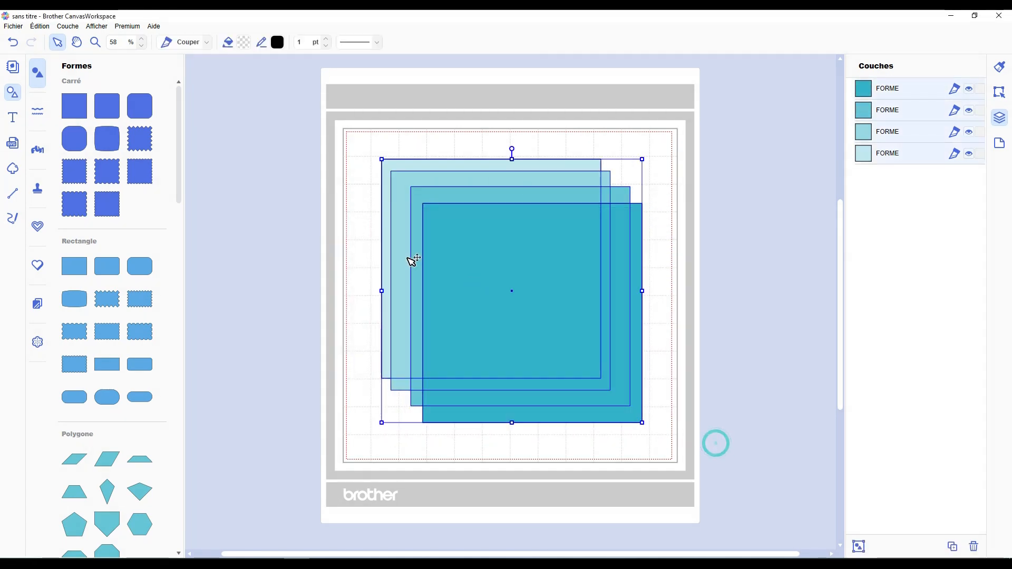
pyautogui.moveTo(470, 275); pyautogui.dragTo(459, 261)
pyautogui.click(663, 267)
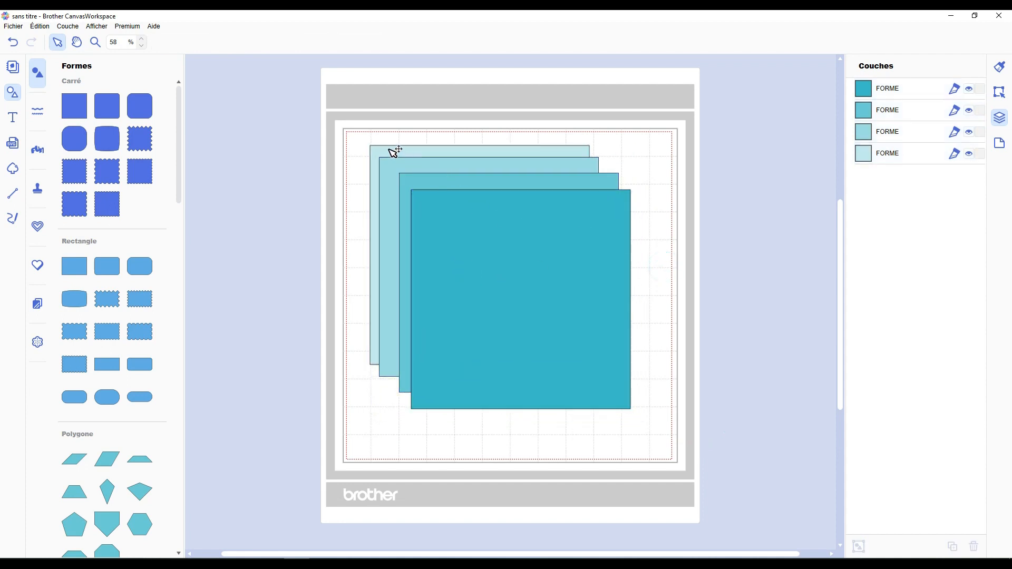
# Nudge the individual squares so that the four coloured layers are evenly staggered.
pyautogui.moveTo(481, 229); pyautogui.dragTo(478, 222)
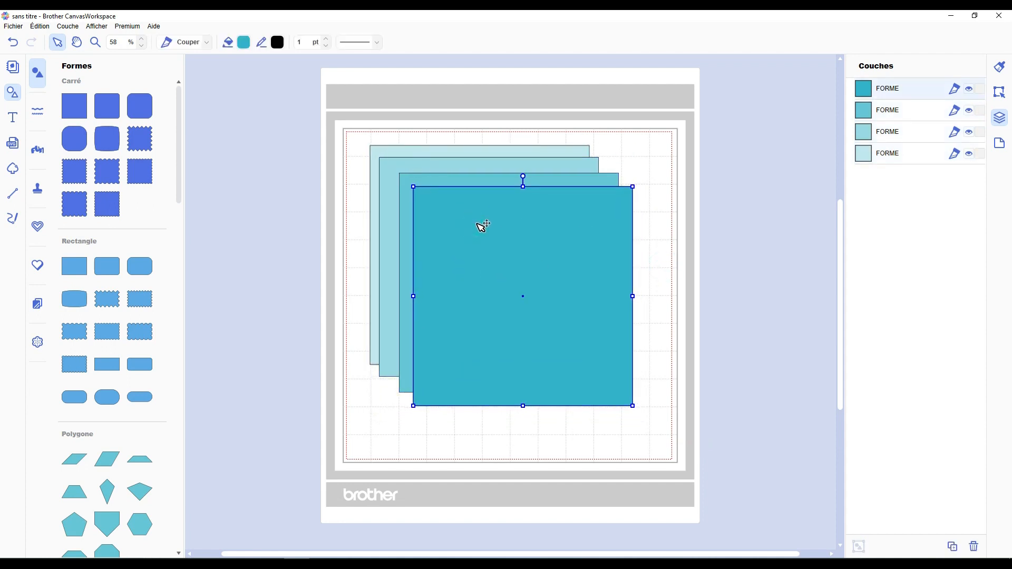
pyautogui.click(480, 182)
pyautogui.click(474, 166)
pyautogui.click(467, 143)
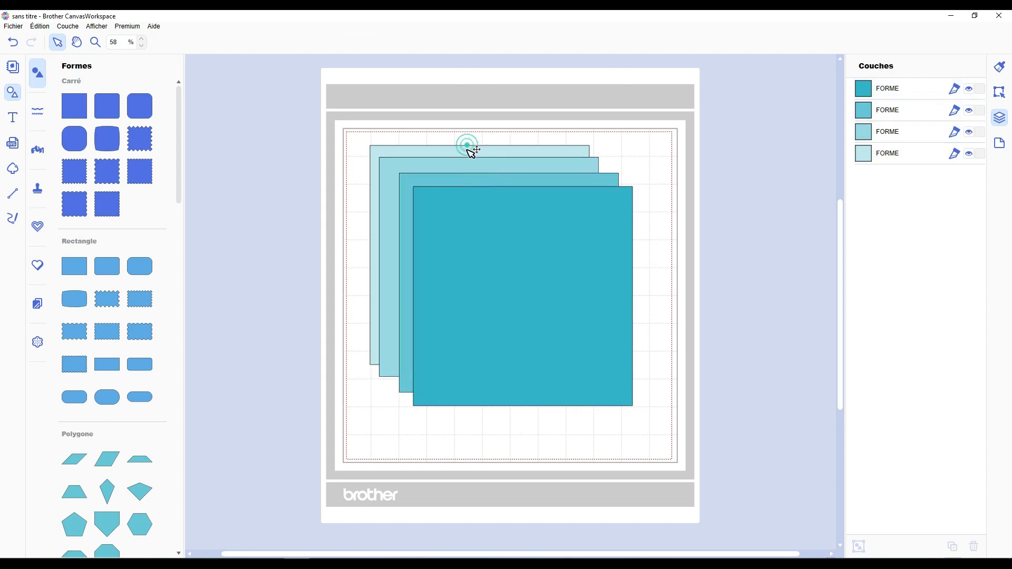
pyautogui.moveTo(466, 164)
pyautogui.mouseDown()
pyautogui.moveTo(474, 166)
pyautogui.moveTo(469, 154)
pyautogui.mouseUp()
pyautogui.click(586, 129)
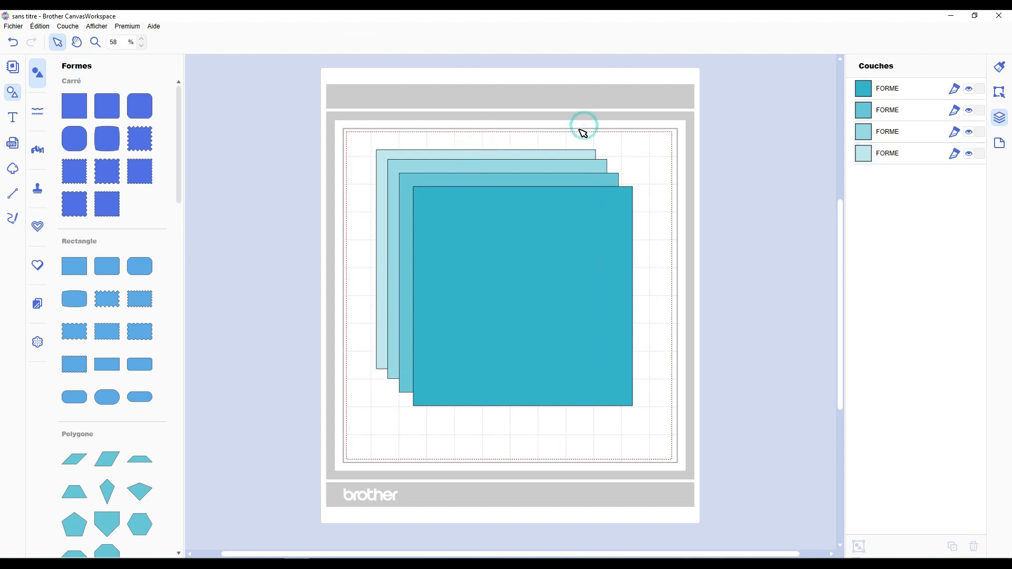
# Move the palest square completely off the mat, beyond its upper-left side.
pyautogui.moveTo(414, 158)
pyautogui.mouseDown()
pyautogui.moveTo(253, 158)
pyautogui.moveTo(185, 113)
pyautogui.moveTo(265, 59)
pyautogui.moveTo(273, 104)
pyautogui.mouseUp()
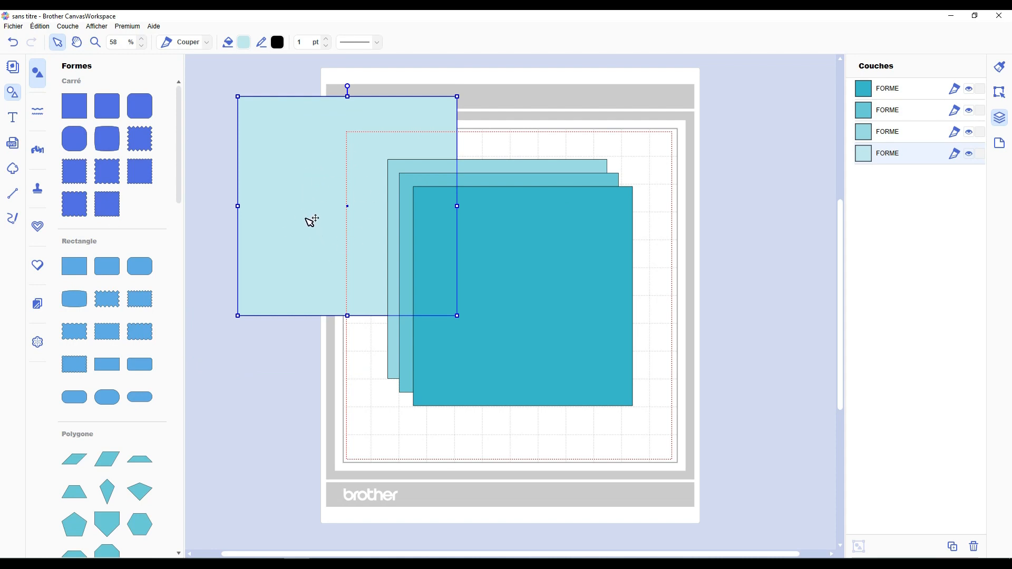
pyautogui.moveTo(339, 232); pyautogui.dragTo(235, 129)
pyautogui.click(482, 139)
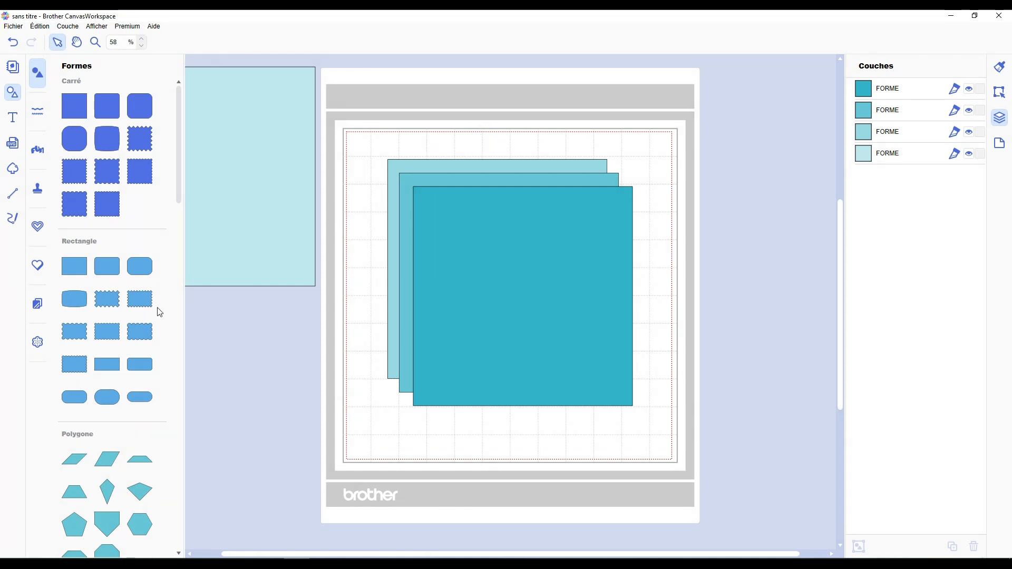
# Insert a plain circle from the circle shapes onto the front turquoise square.
pyautogui.scroll(-6, 140, 369)
pyautogui.click(75, 418)
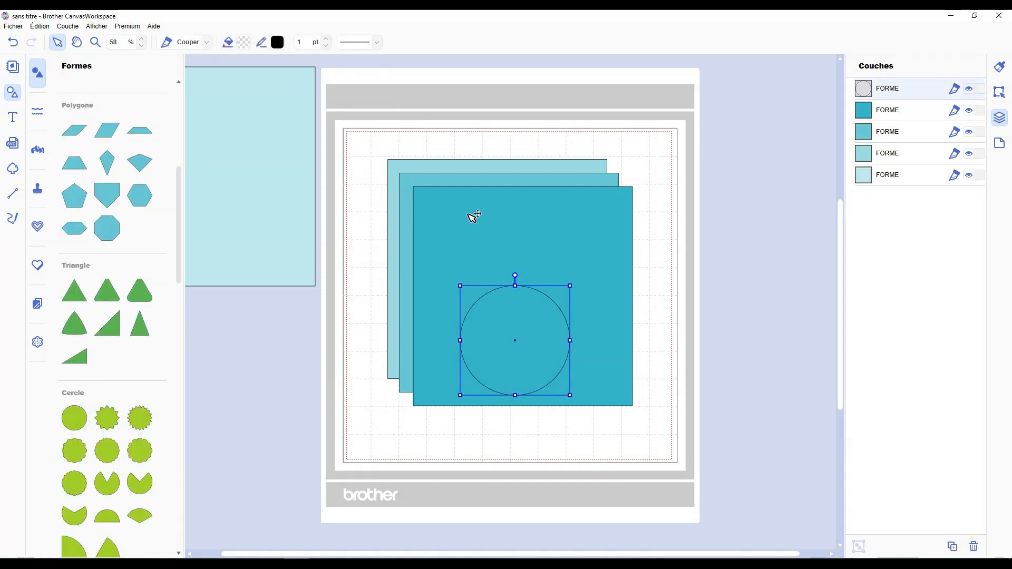
# Align the three squares remaining on the mat by their horizontal and vertical centres so they stack exactly.
pyautogui.moveTo(515, 135); pyautogui.dragTo(553, 245)
pyautogui.click(888, 309)
pyautogui.click(887, 327)
pyautogui.click(666, 266)
# Move the circle to the middle of the stacked squares and enlarge it to about 152 mm in diameter.
pyautogui.moveTo(514, 318); pyautogui.dragTo(502, 255)
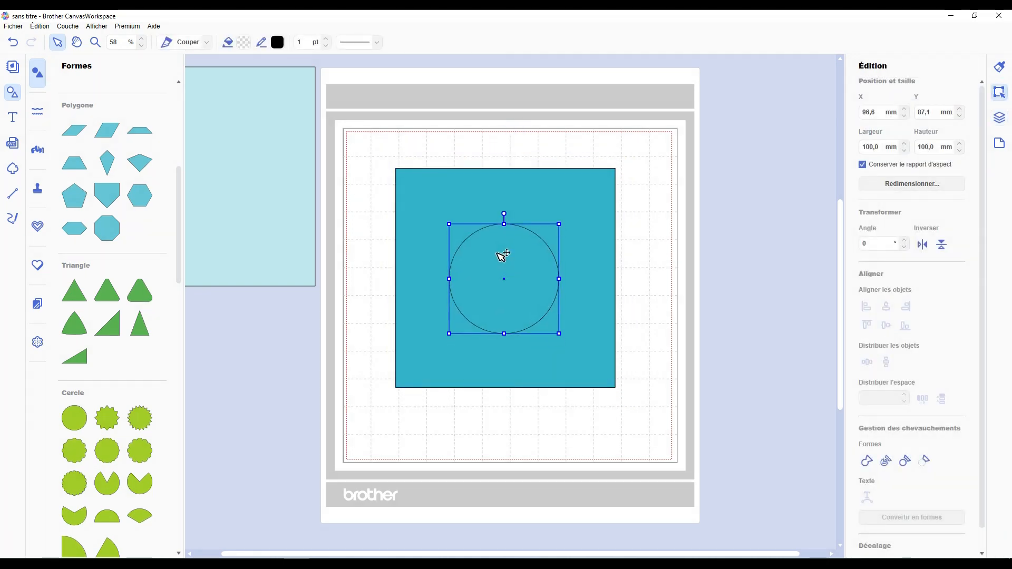
pyautogui.moveTo(558, 333); pyautogui.dragTo(517, 295)
pyautogui.moveTo(565, 342); pyautogui.dragTo(586, 361)
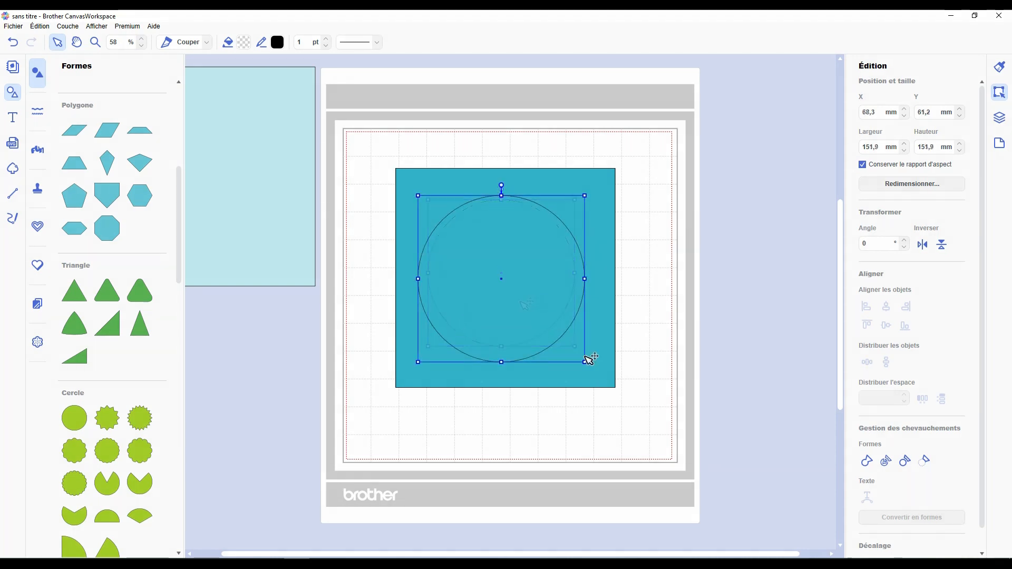
# Set the circle's diameter to 140 mm and move it back to the middle of the turquoise square.
pyautogui.doubleClick(882, 147)
pyautogui.write('140')
pyautogui.press('Return')
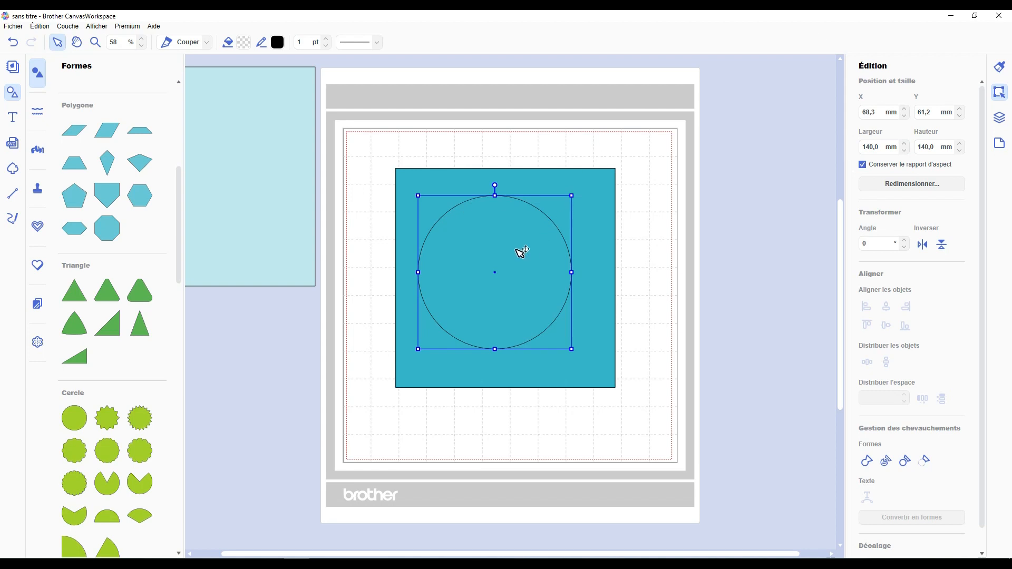
pyautogui.moveTo(522, 251); pyautogui.dragTo(530, 256)
# Duplicate the 140 mm circle, set the copy's diameter to 100 mm, and position it centrally inside the original.
pyautogui.hotkey('ctrl', 'c')
pyautogui.hotkey('ctrl', 'v')
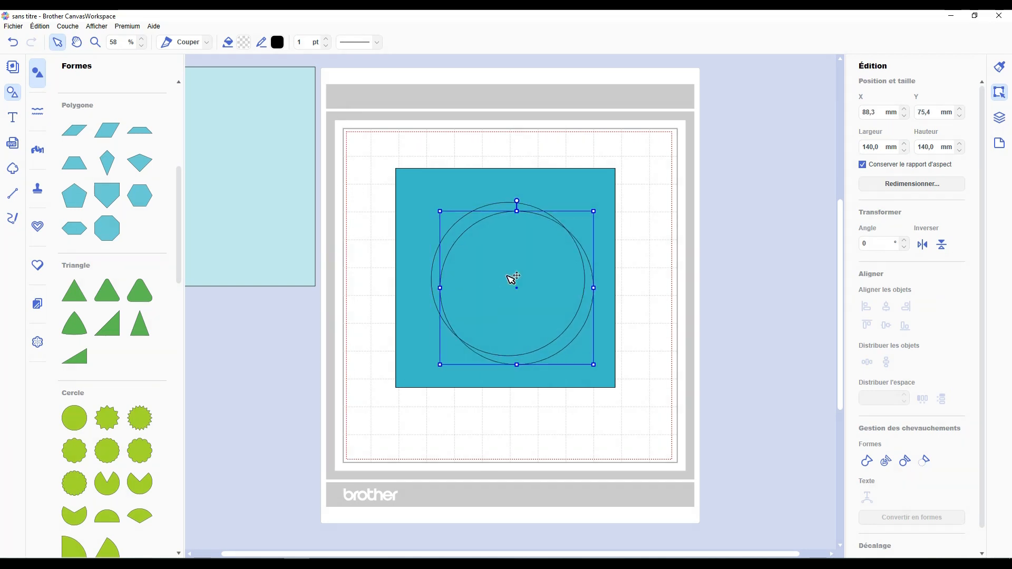
pyautogui.doubleClick(880, 147)
pyautogui.write('120')
pyautogui.press('Return')
pyautogui.moveTo(512, 254); pyautogui.dragTo(509, 254)
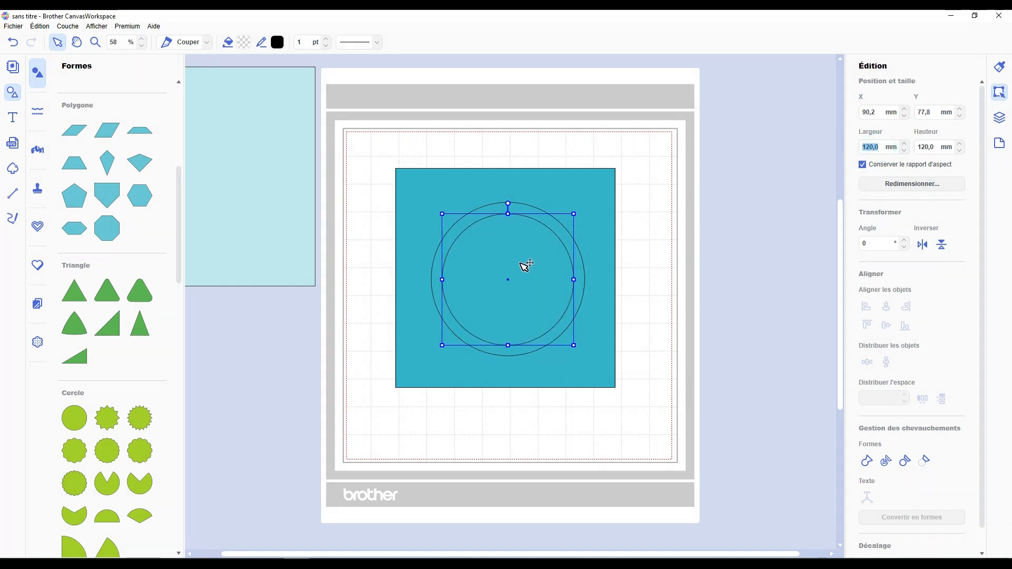
pyautogui.write('100')
pyautogui.press('Return')
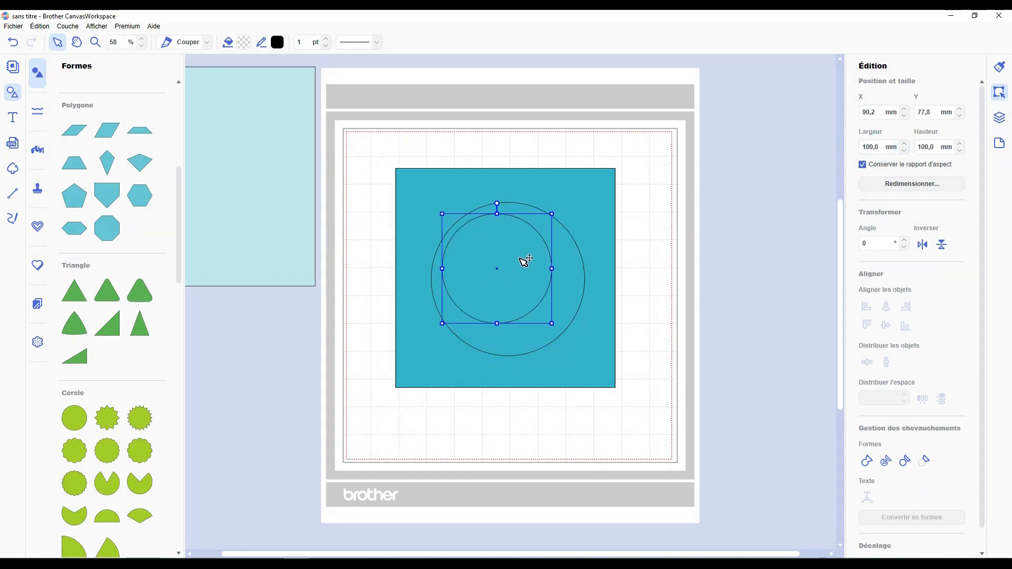
pyautogui.moveTo(525, 262); pyautogui.dragTo(503, 281)
pyautogui.click(672, 273)
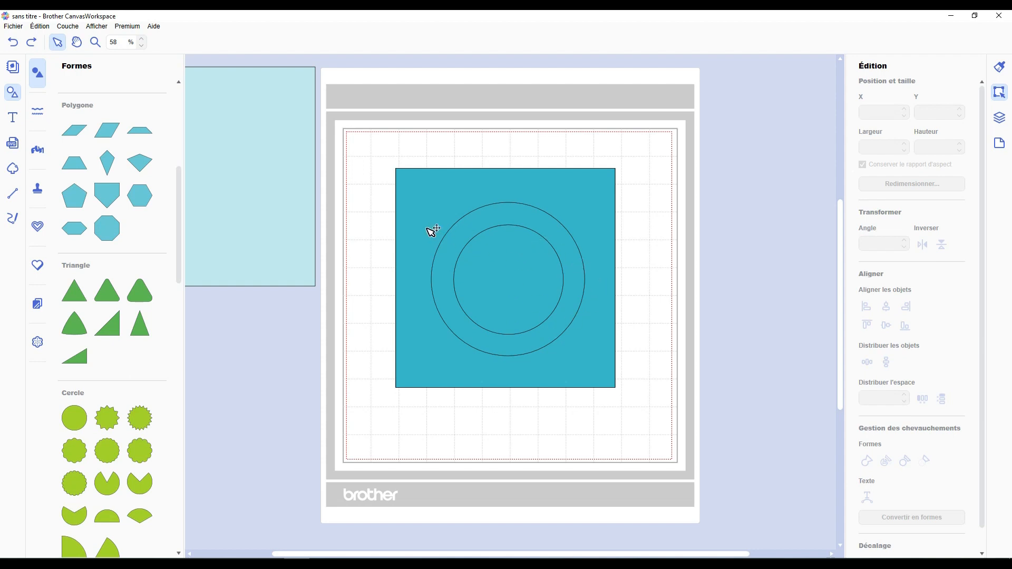
# Duplicate the 100 mm circle, set the copy's diameter to 60 mm, and place it in the middle of the other circles.
pyautogui.click(529, 288)
pyautogui.click(571, 255)
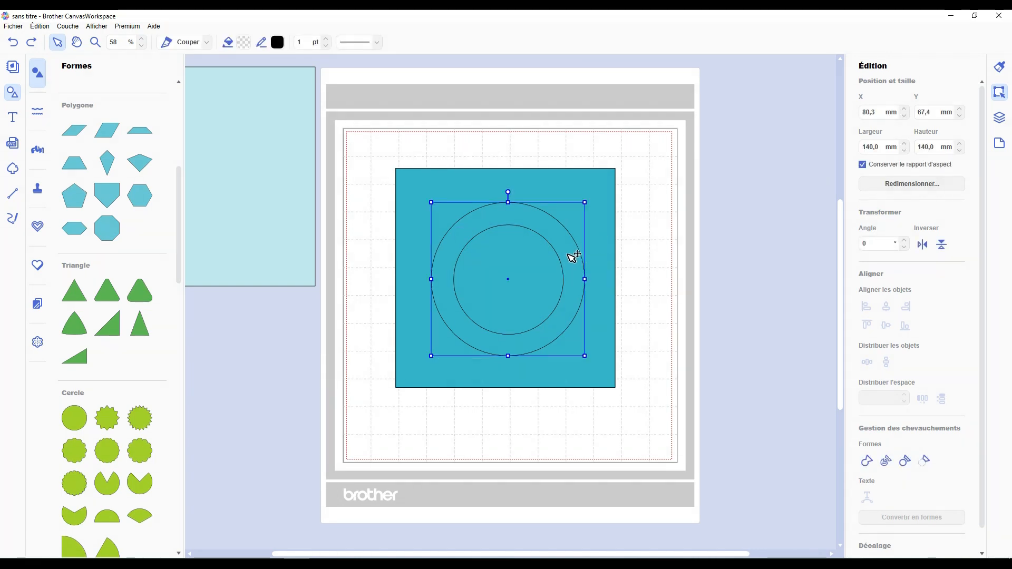
pyautogui.click(525, 270)
pyautogui.hotkey('ctrl', 'v')
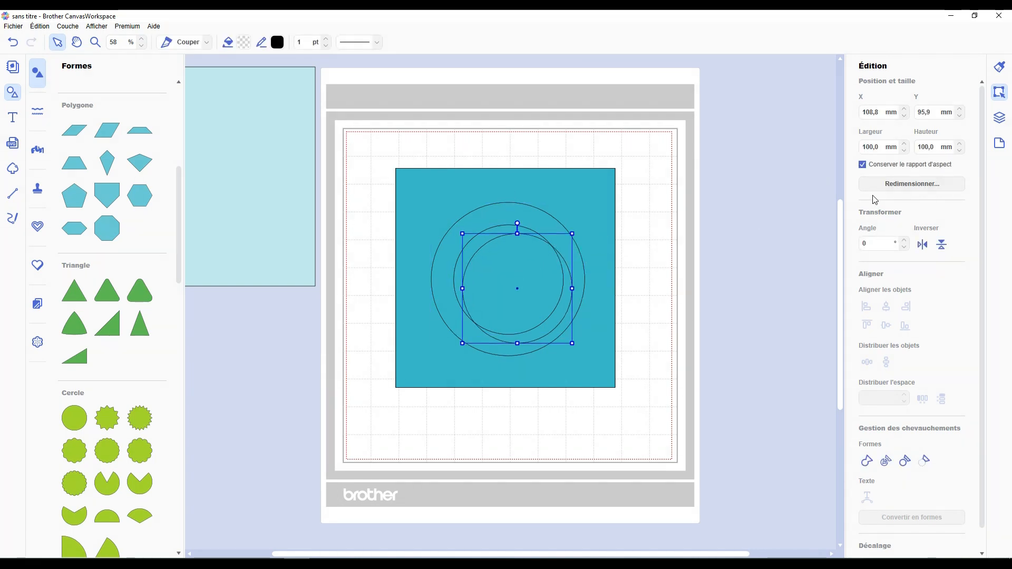
pyautogui.moveTo(879, 148); pyautogui.dragTo(791, 142)
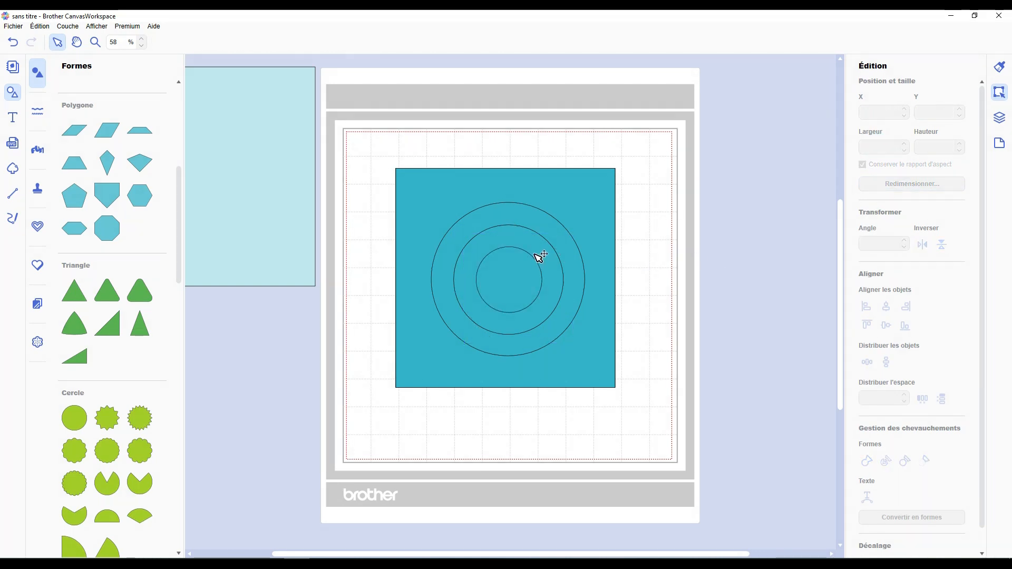
pyautogui.click(525, 294)
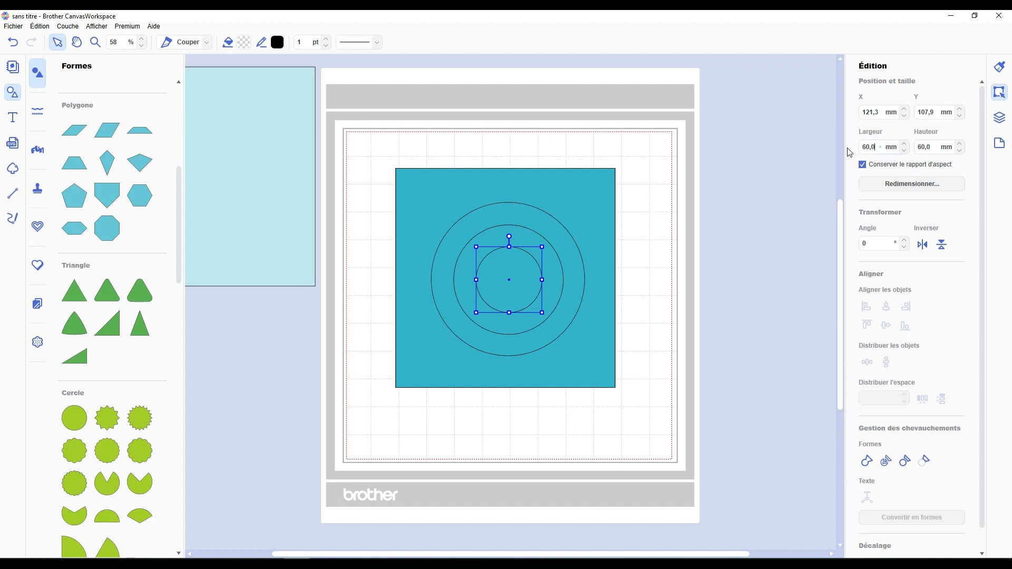
# Set the innermost circle's diameter to 80 mm and reposition it near the centre of the other circles.
pyautogui.moveTo(880, 147); pyautogui.dragTo(849, 153)
pyautogui.write('80')
pyautogui.press('Return')
pyautogui.moveTo(508, 297); pyautogui.dragTo(497, 288)
pyautogui.click(497, 288)
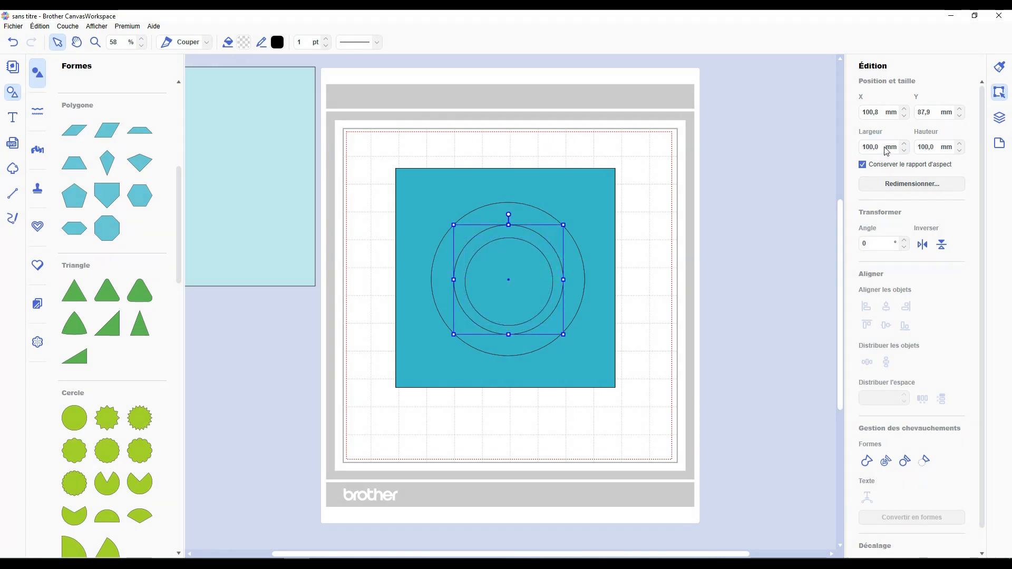
# Set the middle circle's diameter to 110 mm and recentre it between the inner and outer circles.
pyautogui.doubleClick(887, 151)
pyautogui.write('110')
pyautogui.press('Return')
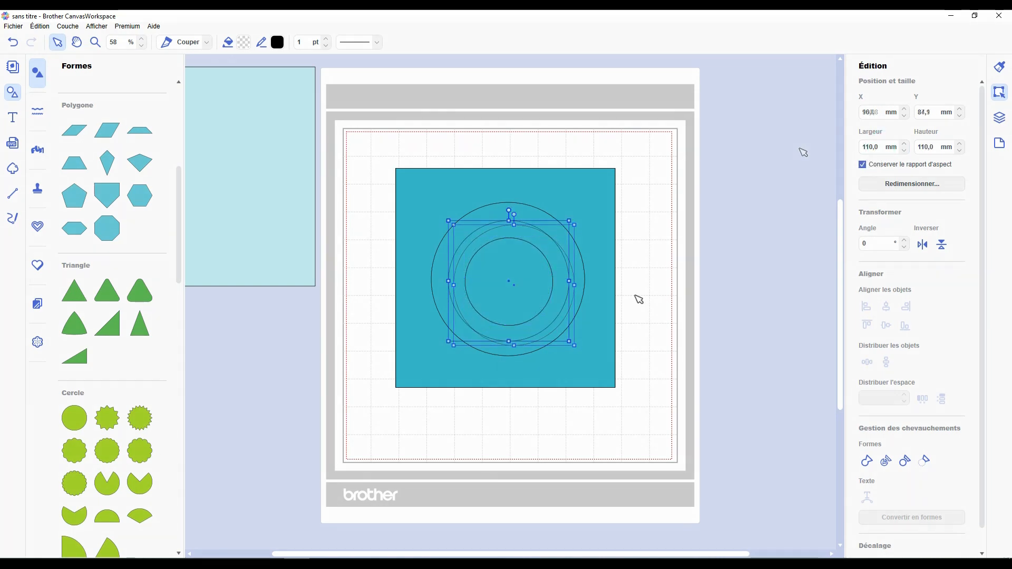
pyautogui.click(765, 294)
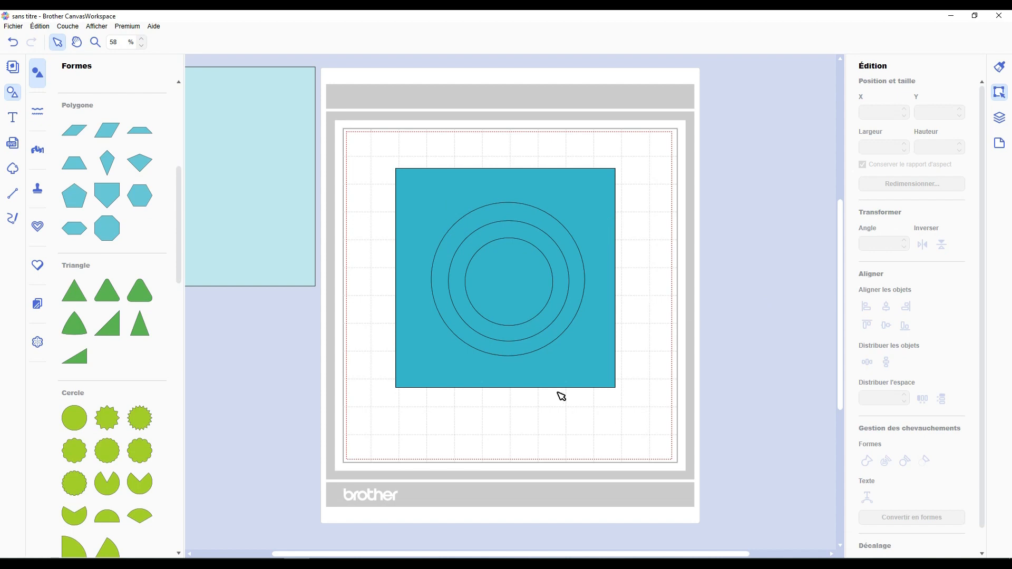
# Align the three circles and the stacked squares on the mat by their horizontal and vertical centres.
pyautogui.moveTo(529, 143); pyautogui.dragTo(507, 374)
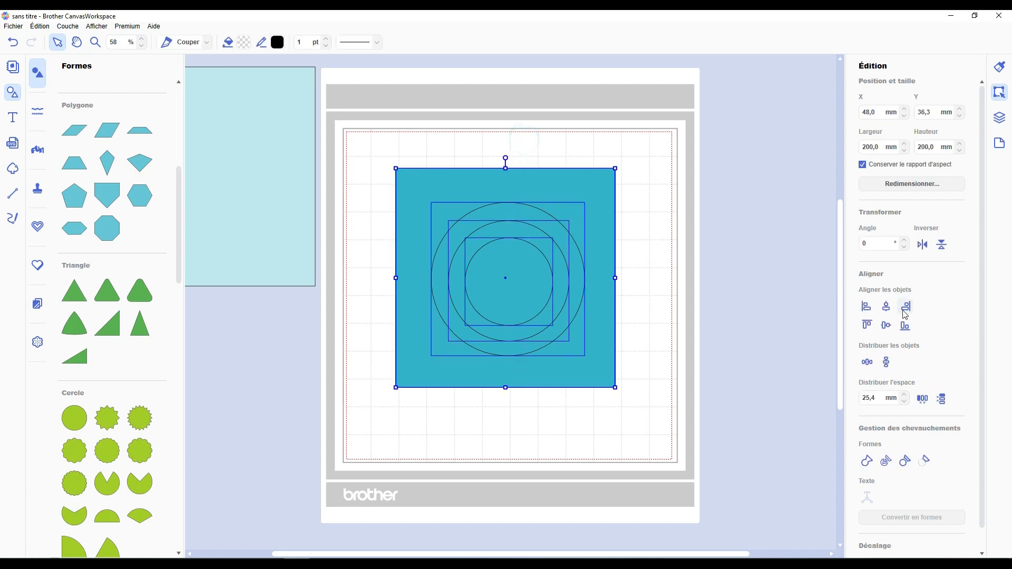
pyautogui.click(886, 306)
pyautogui.click(886, 326)
pyautogui.click(699, 323)
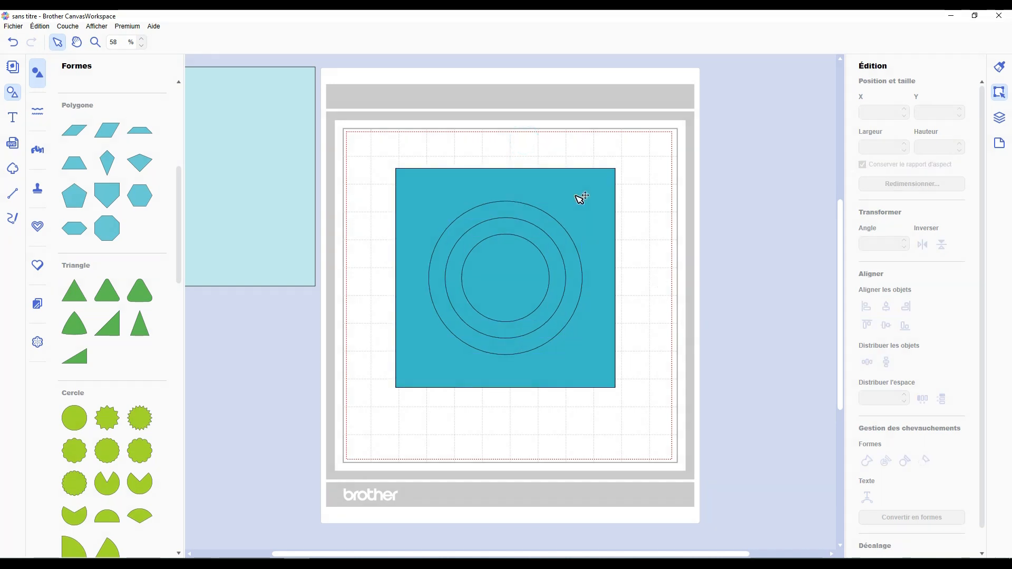
# Cut the 140 mm circle out of the front square to make a circular opening.
pyautogui.click(565, 216)
pyautogui.keyDown('shift'); pyautogui.click(555, 233); pyautogui.keyUp('shift')
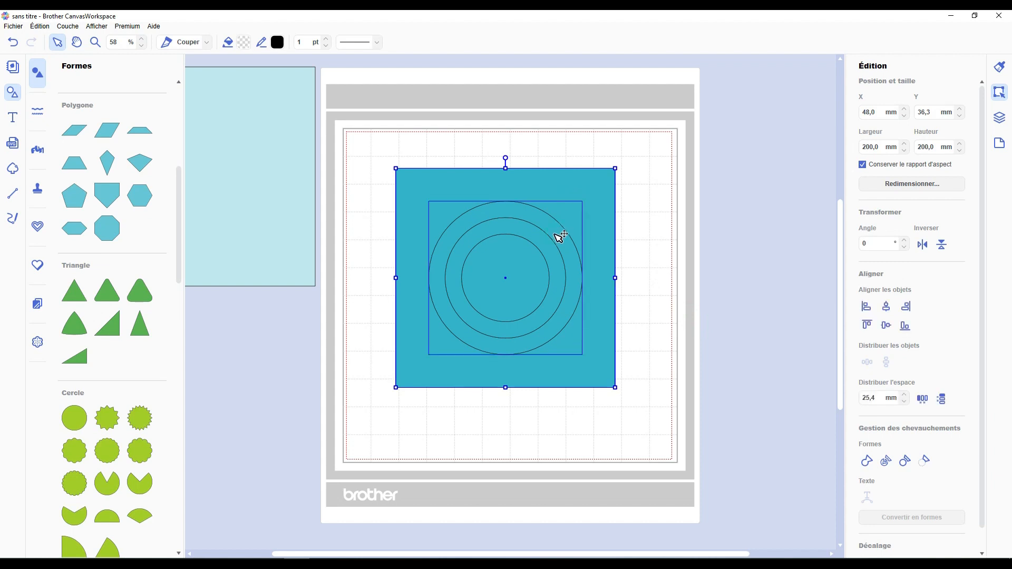
pyautogui.click(888, 463)
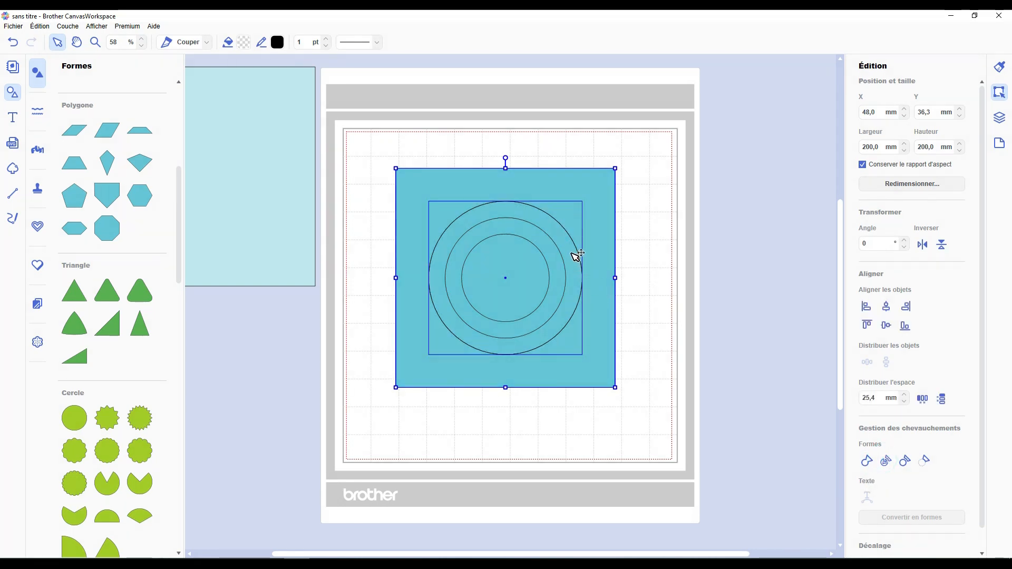
pyautogui.keyDown('shift'); pyautogui.click(607, 188); pyautogui.keyUp('shift')
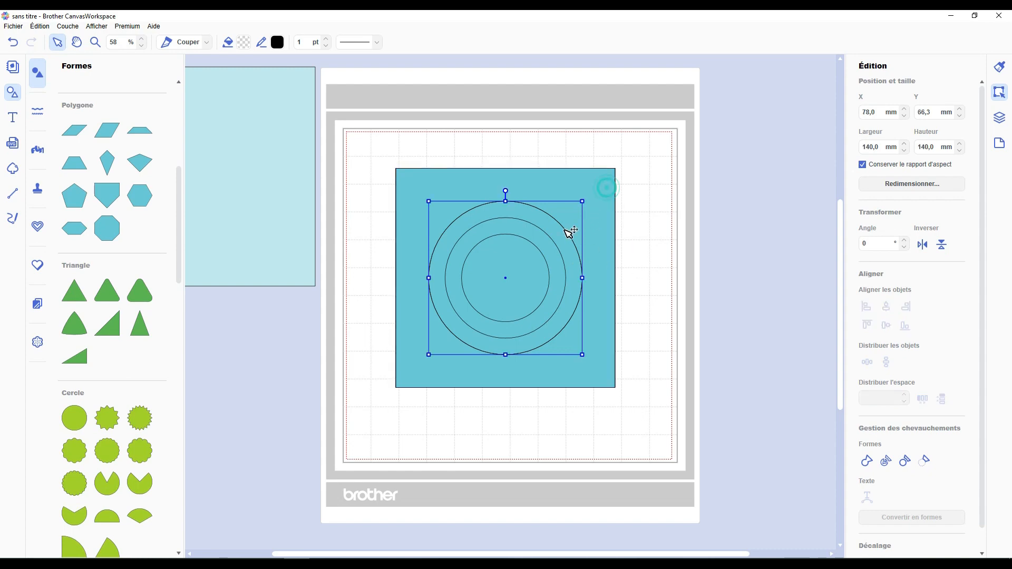
pyautogui.press('Escape')
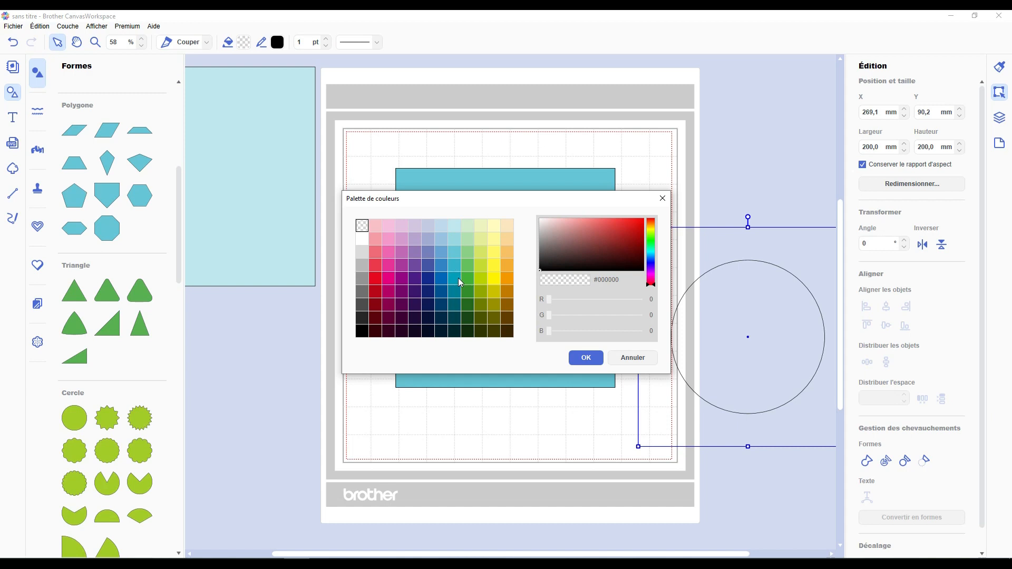
# Fill the frame with the 140 mm opening in dark turquoise and place it over the palest square off the mat.
pyautogui.click(460, 283)
pyautogui.click(585, 358)
pyautogui.moveTo(825, 271); pyautogui.dragTo(286, 111)
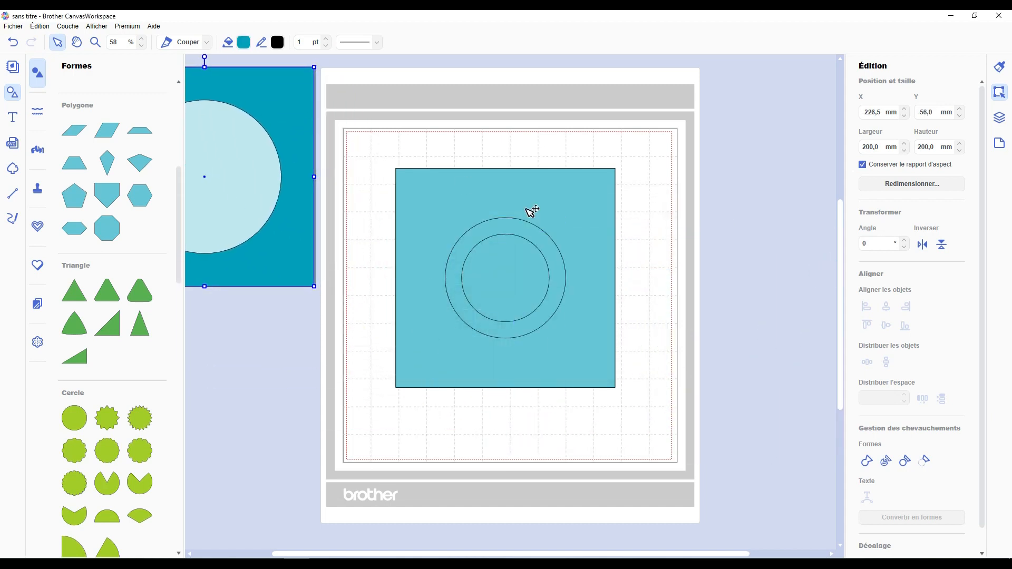
# Cut the 110 mm circle out of the front square remaining on the mat.
pyautogui.click(579, 224)
pyautogui.keyDown('shift'); pyautogui.click(543, 233); pyautogui.keyUp('shift')
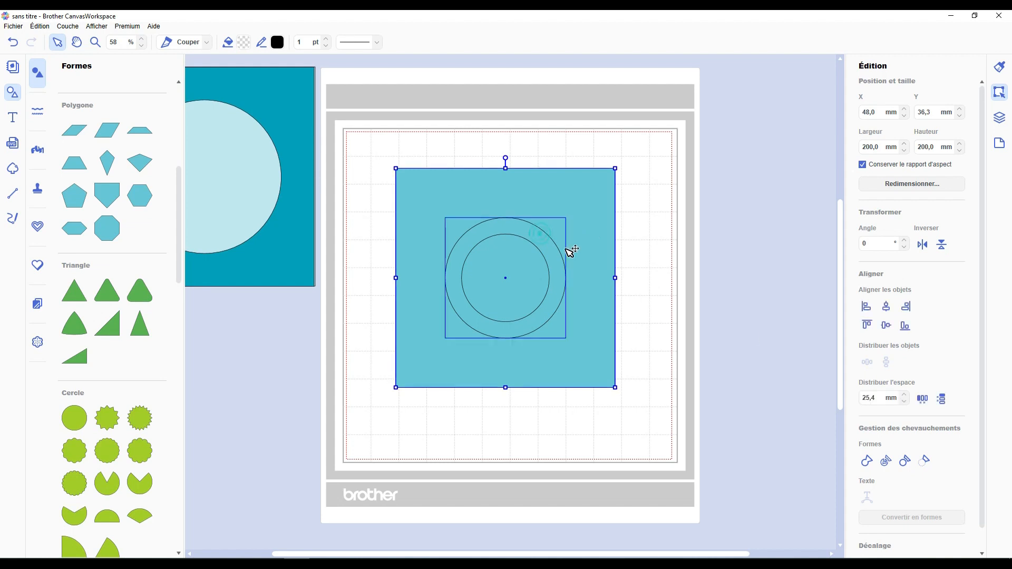
pyautogui.click(888, 462)
# Centre-align all four squares and reorder the layers so the openings shrink from front to back, with the palest square at the back.
pyautogui.click(886, 305)
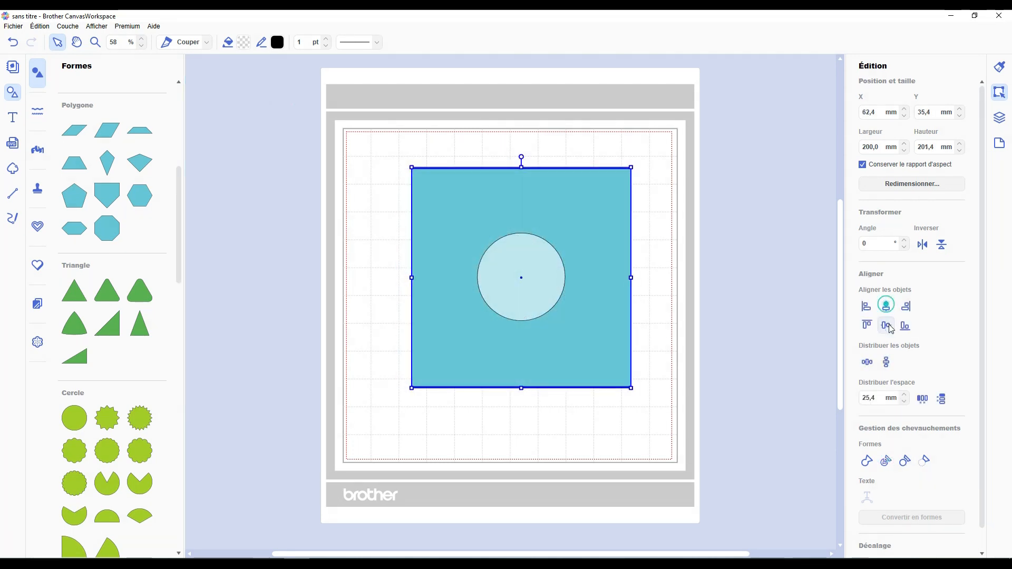
pyautogui.click(887, 326)
pyautogui.click(1000, 117)
pyautogui.click(883, 122)
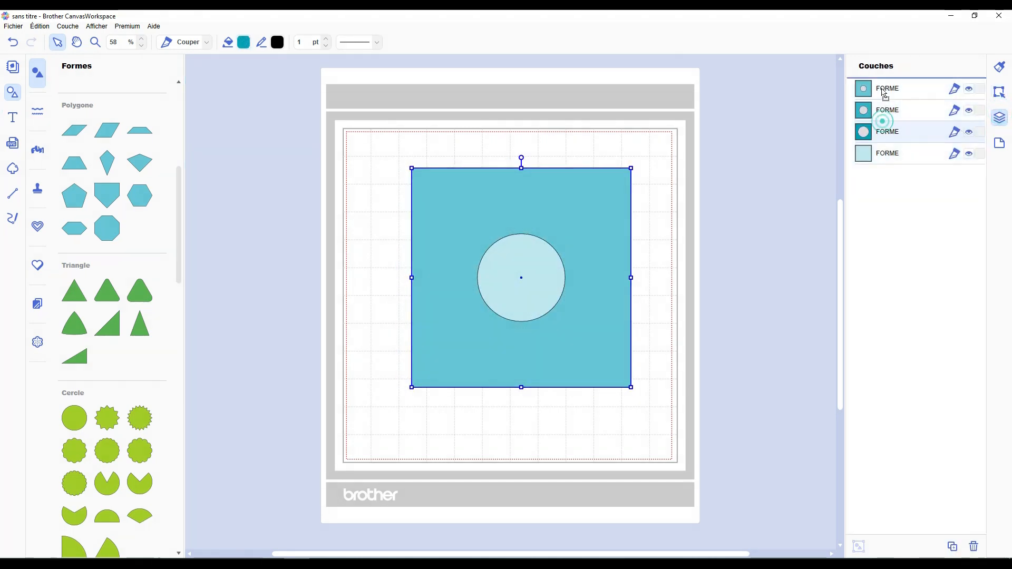
pyautogui.click(885, 91)
pyautogui.click(889, 134)
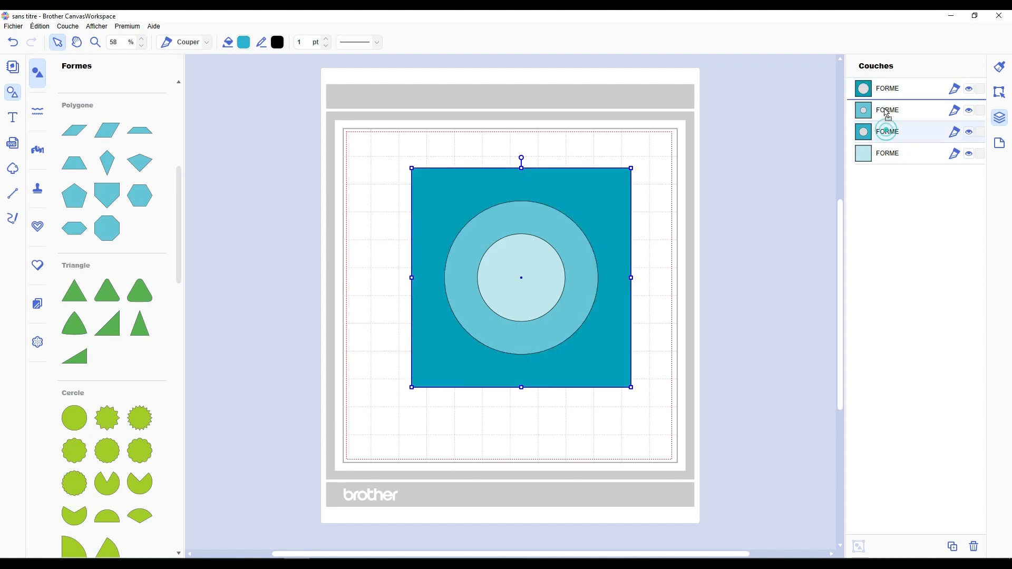
pyautogui.click(739, 199)
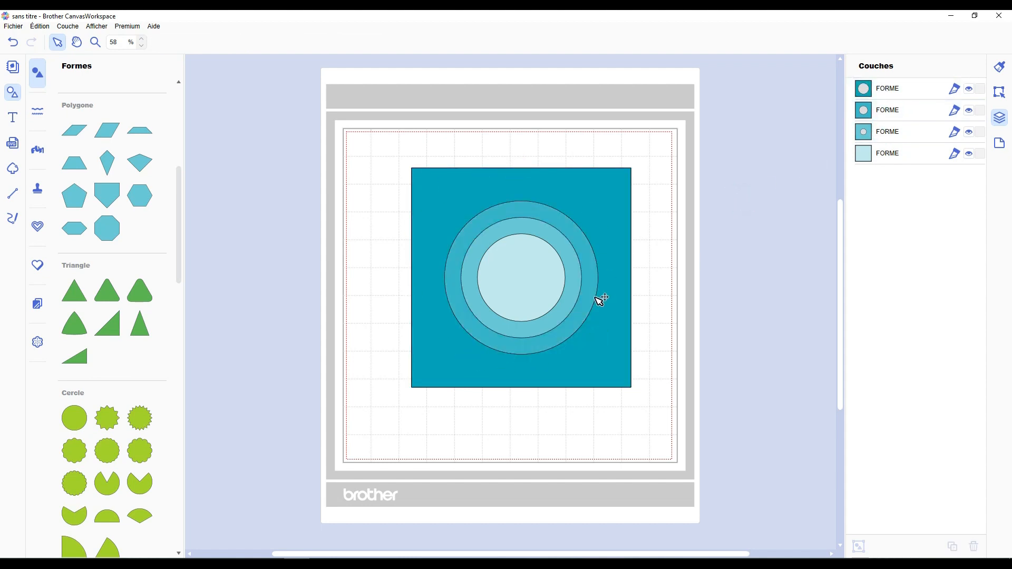
# Move the complete four-layer stack off the mat and place a duplicate of it on the mat's opposite side.
pyautogui.moveTo(662, 101); pyautogui.dragTo(520, 294)
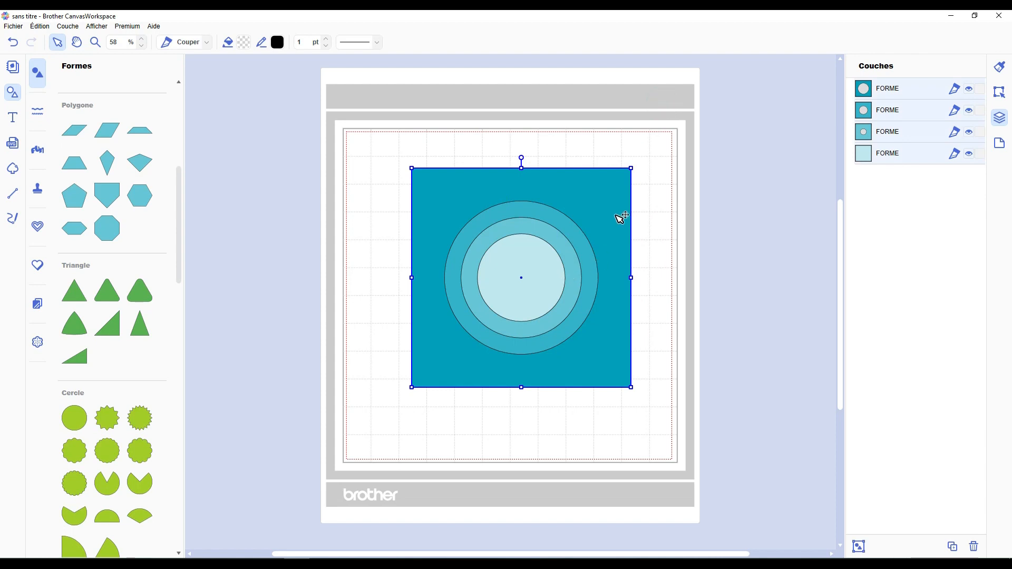
pyautogui.click(644, 207)
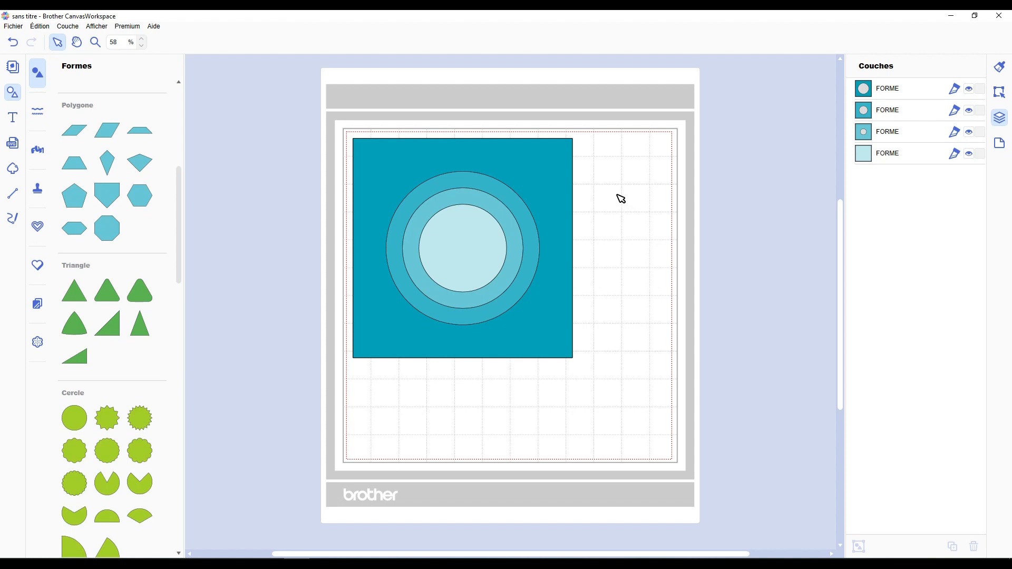
pyautogui.click(998, 94)
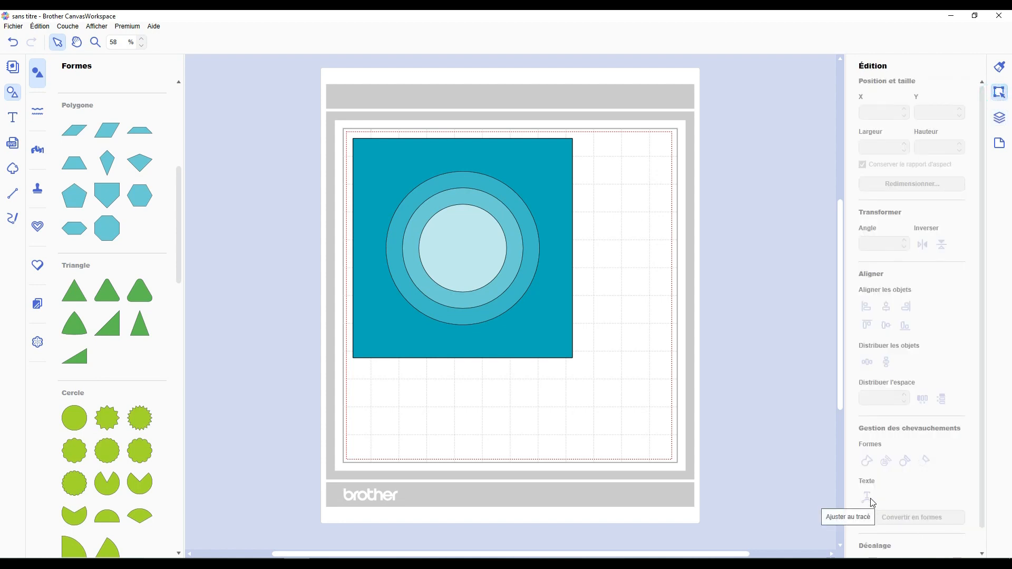
pyautogui.click(469, 275)
pyautogui.moveTo(556, 163); pyautogui.dragTo(892, 102)
pyautogui.hotkey('ctrl', 'v')
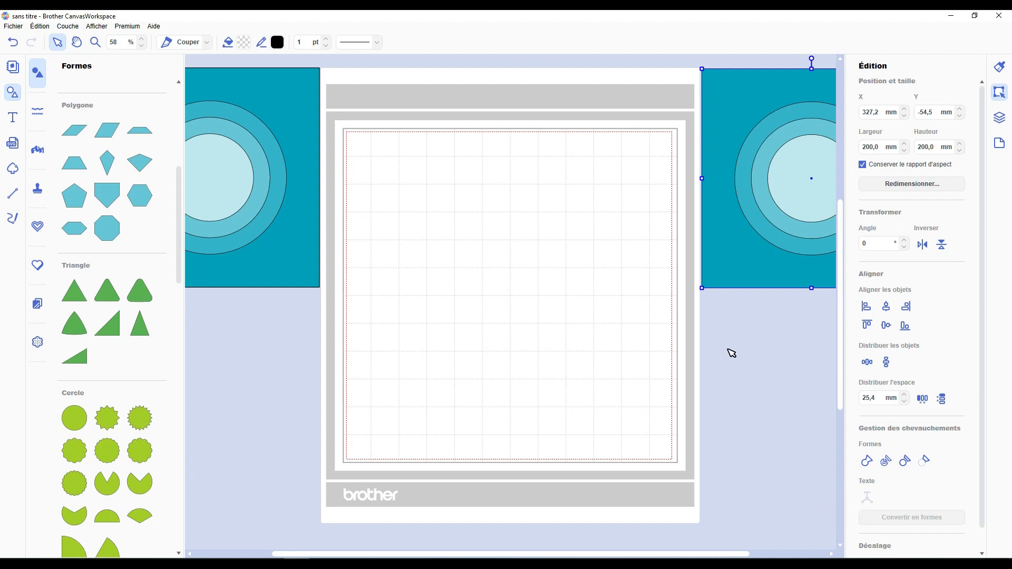
# Move the dark turquoise front frame from the stack right of the mat onto the middle of the mat.
pyautogui.moveTo(755, 271); pyautogui.dragTo(429, 368)
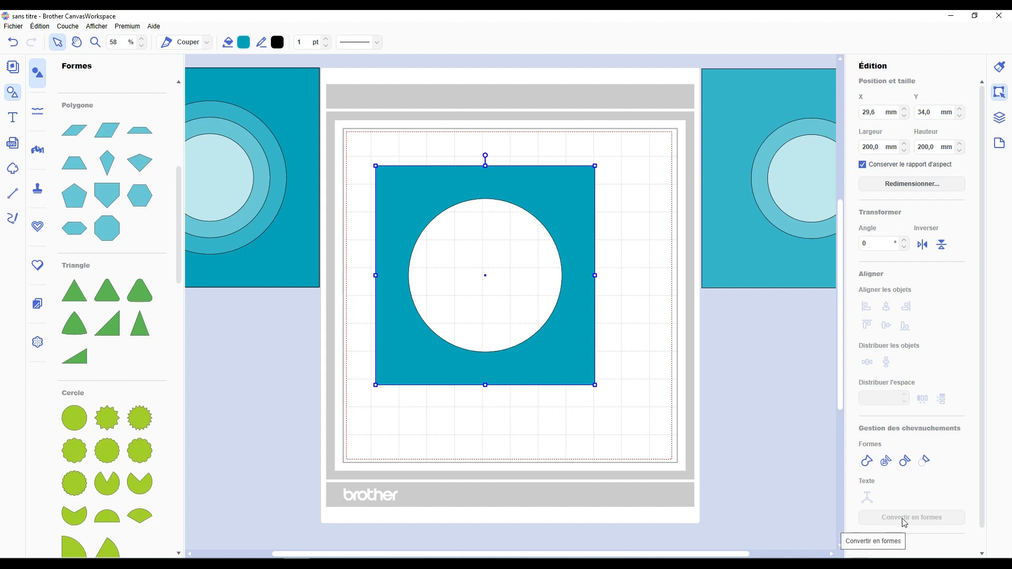
pyautogui.click(264, 111)
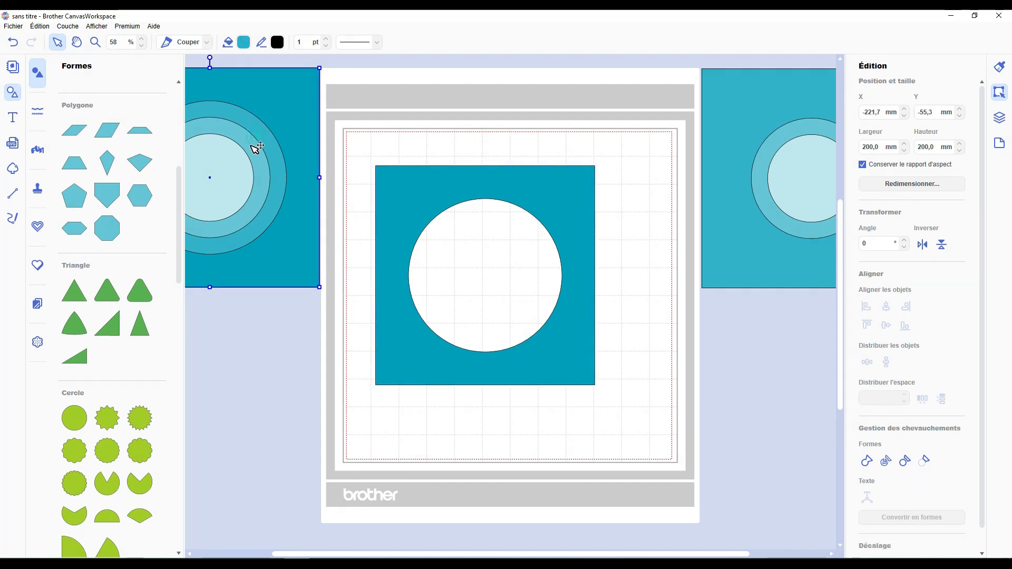
pyautogui.click(450, 98)
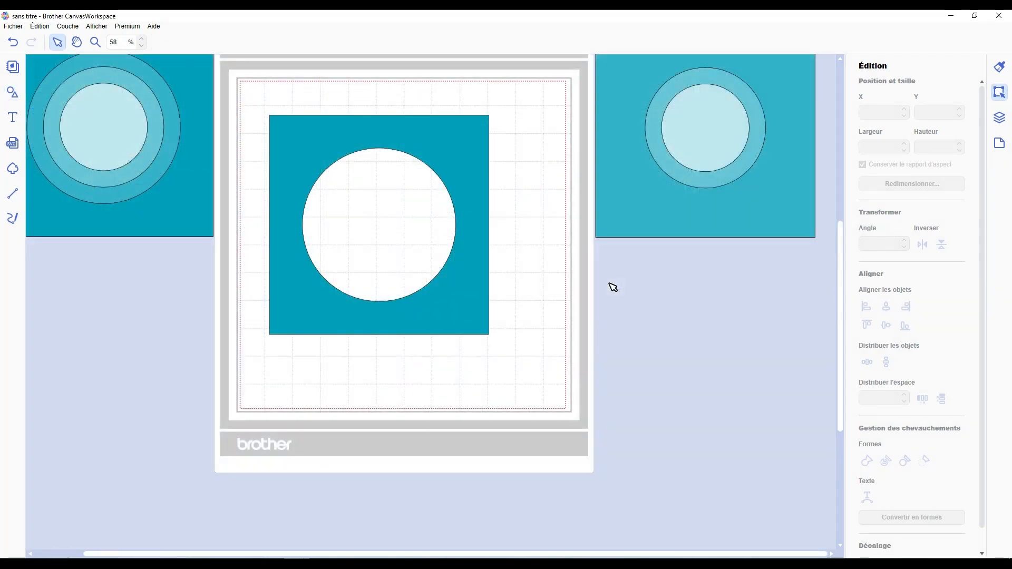
# Add a text object with the child's first name in the empty area below the stack right of the mat.
pyautogui.click(13, 117)
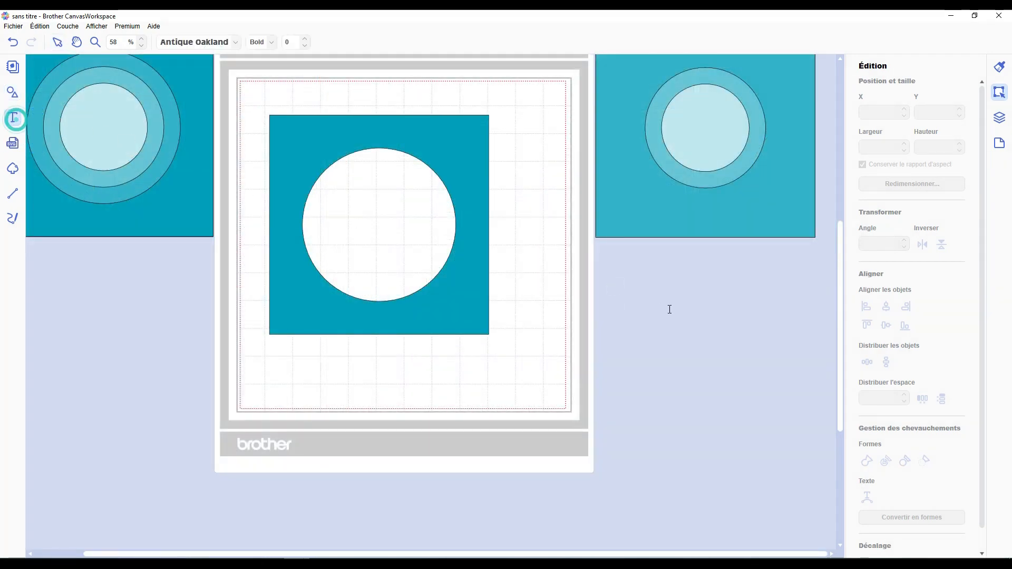
pyautogui.click(617, 293)
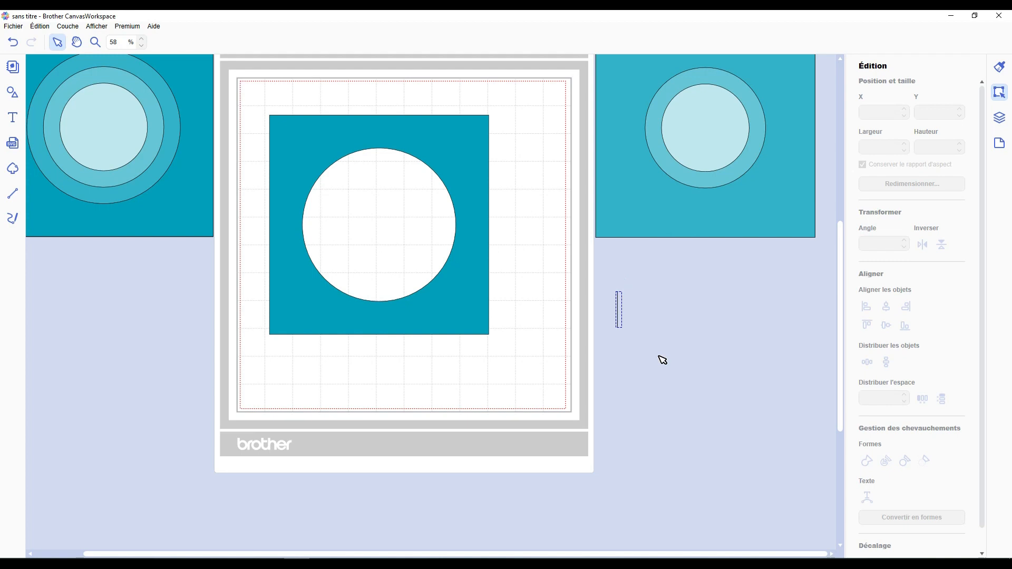
pyautogui.write('Paul')
pyautogui.press('Escape')
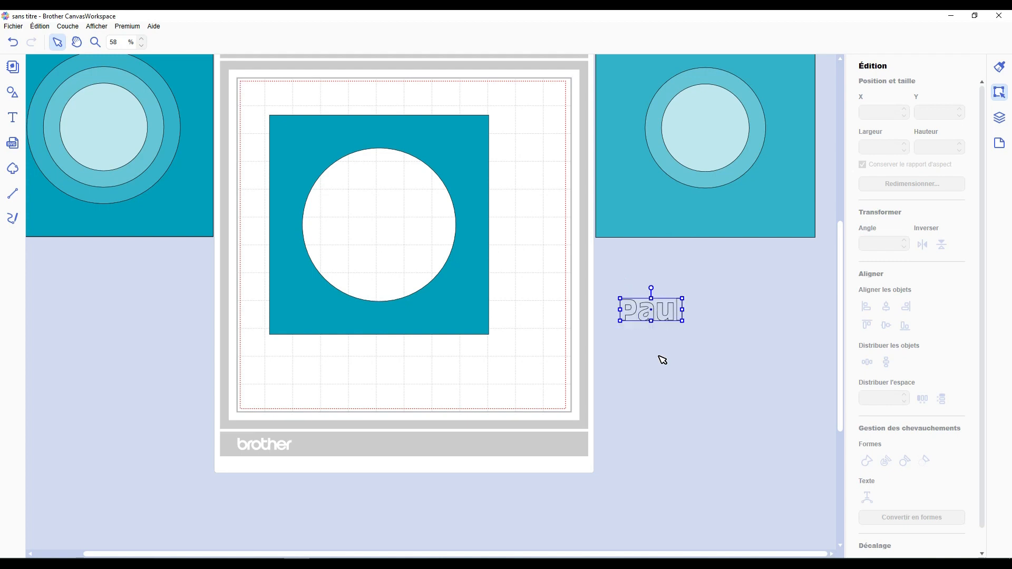
# Add the birth date and the birth time 10:56 as two separate text objects below the child's first name.
pyautogui.press('t')
pyautogui.click(622, 351)
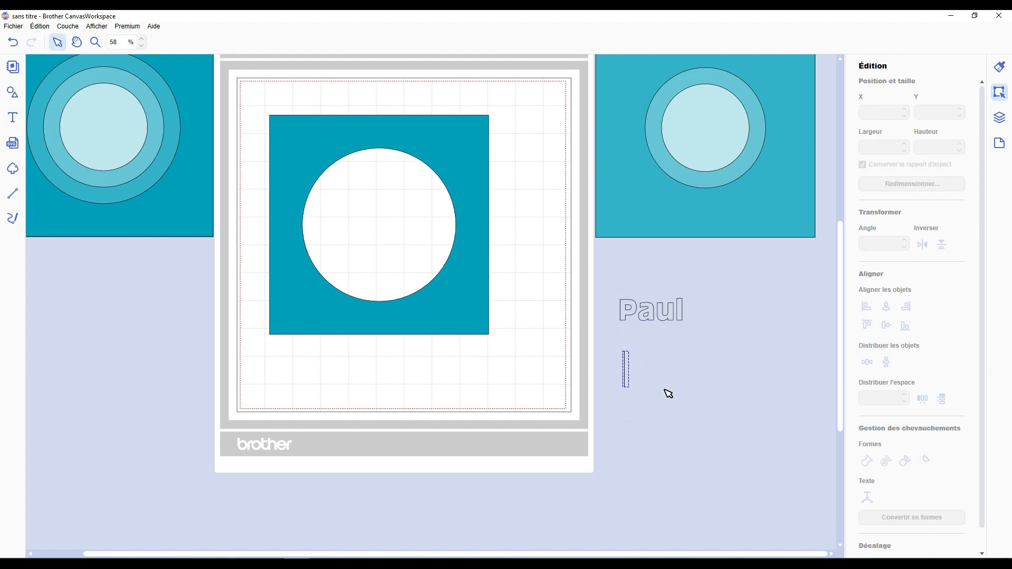
pyautogui.write('15')
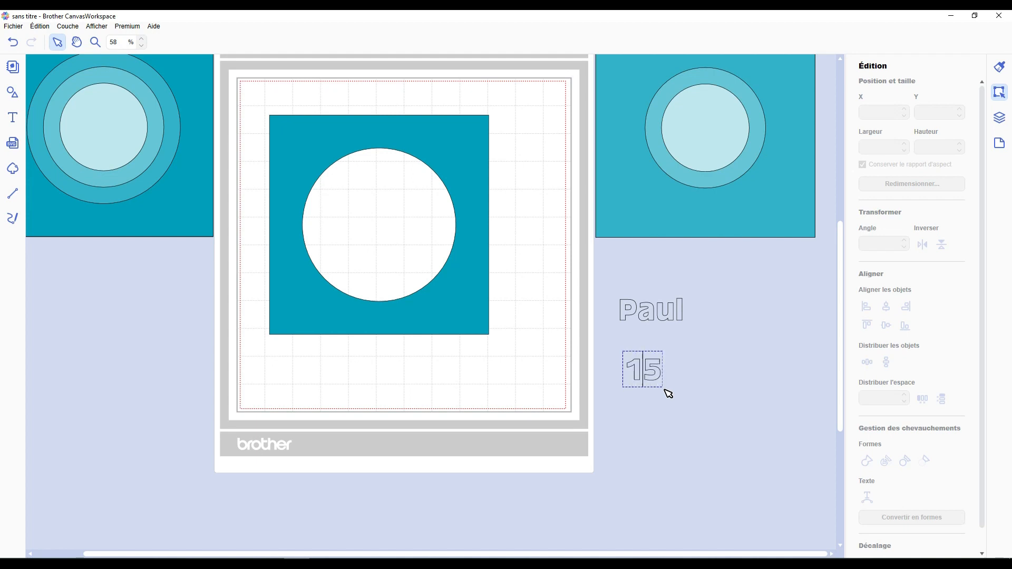
pyautogui.write(' JUILLET 2023')
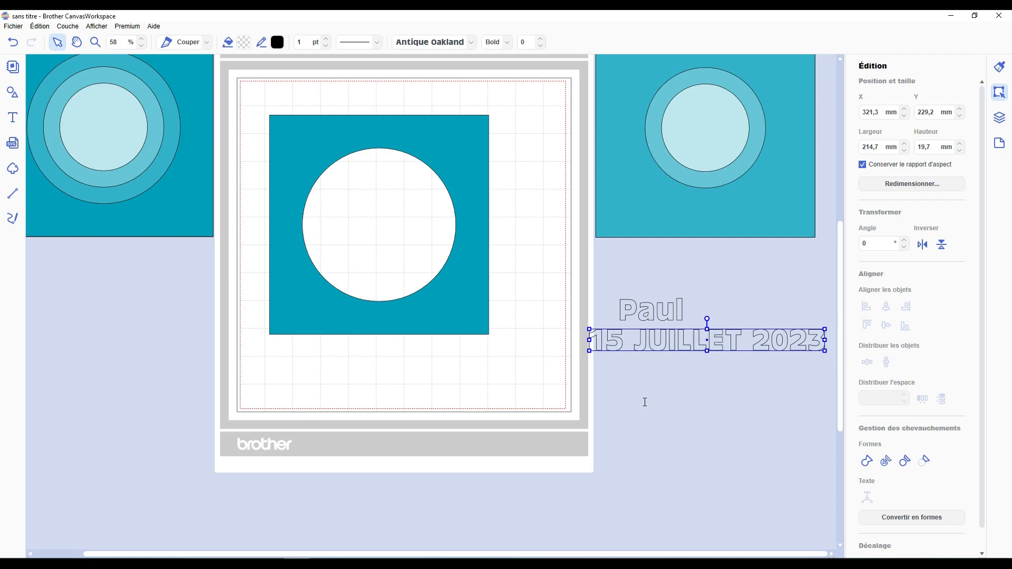
pyautogui.click(631, 394)
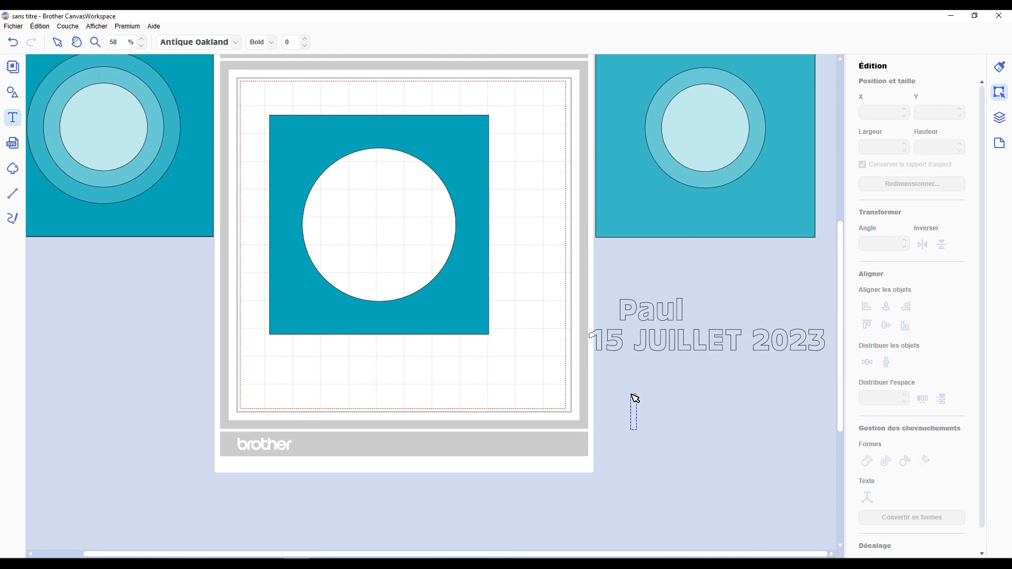
pyautogui.write('10:')
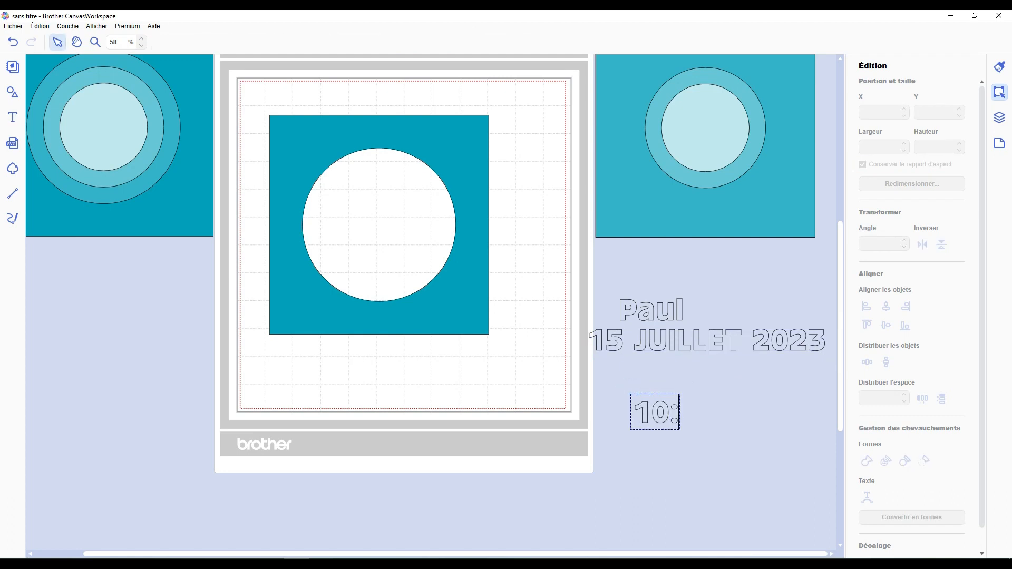
pyautogui.write('56')
pyautogui.click(680, 445)
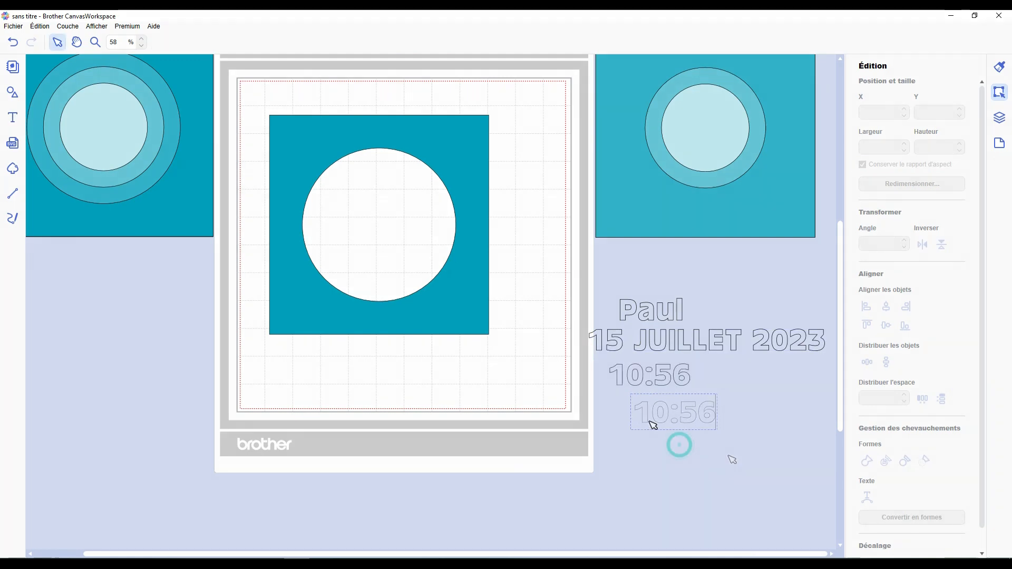
# Add two more text objects below the birth time, one reading 3.4kg and one reading 54cm.
pyautogui.click(643, 425)
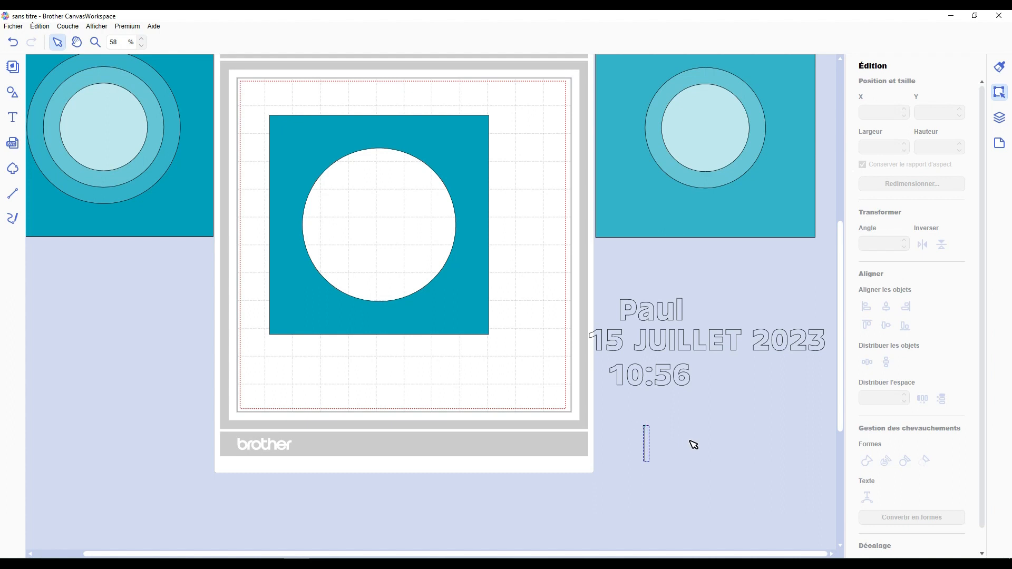
pyautogui.write('3.4')
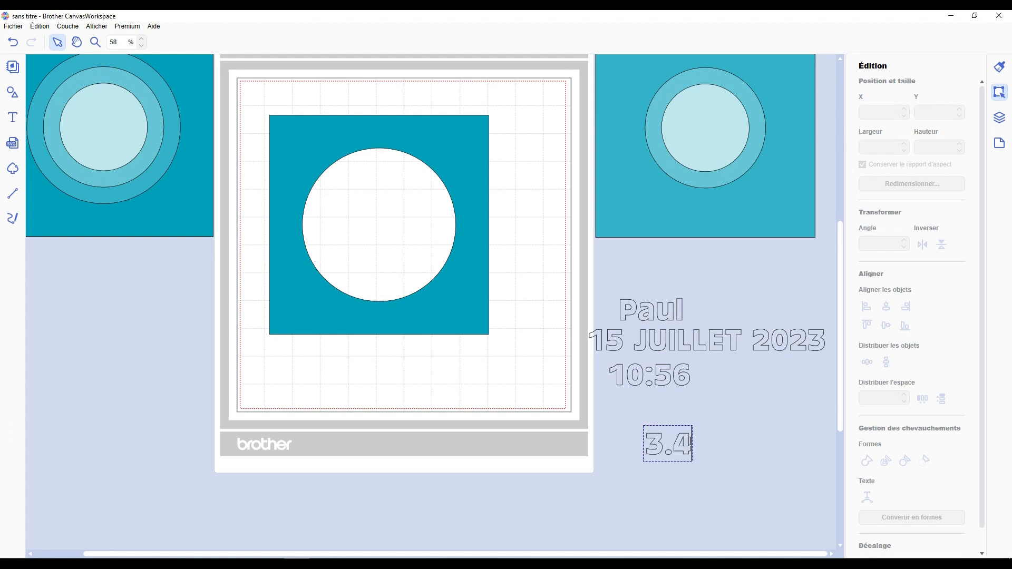
pyautogui.write('kg')
pyautogui.click(663, 464)
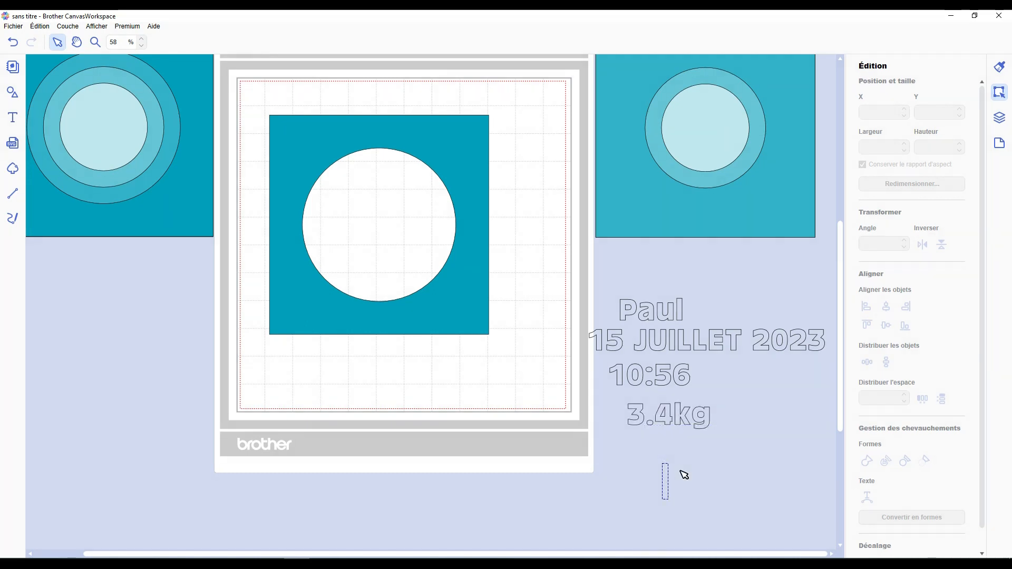
pyautogui.write('54')
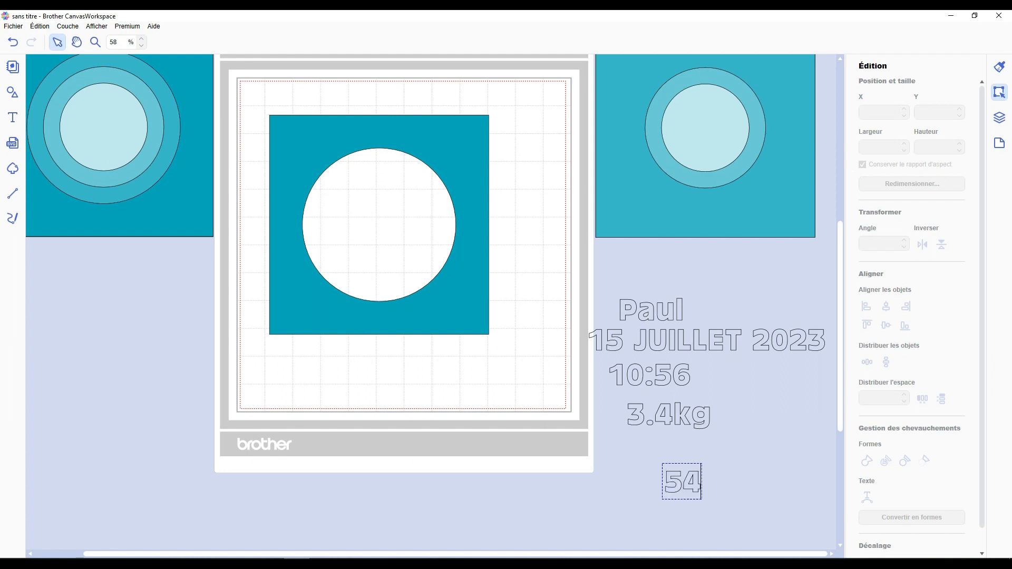
pyautogui.write('cm')
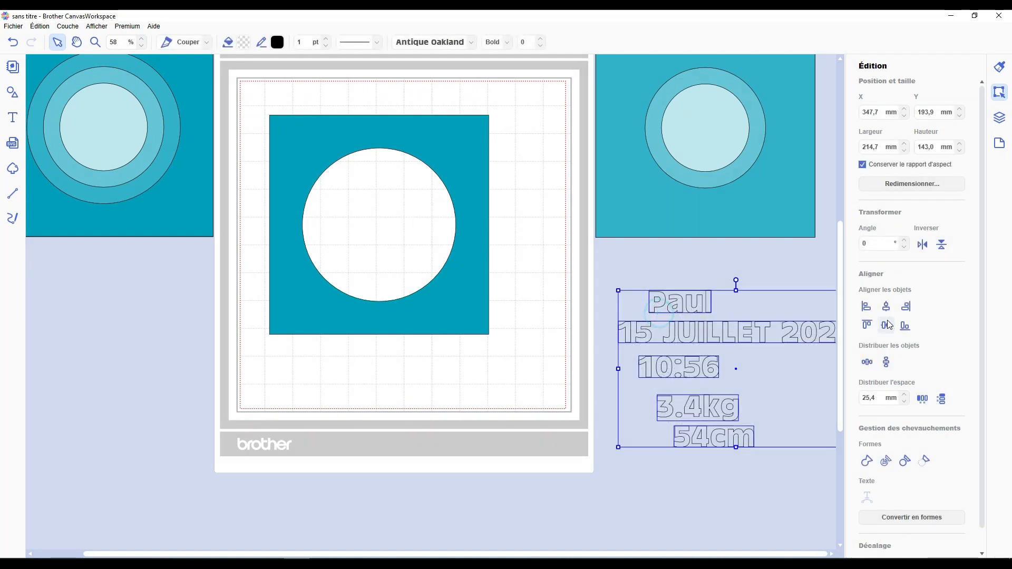
# Left-align the five birth-detail texts, move them up directly below the stack and distribute them evenly in height.
pyautogui.click(873, 306)
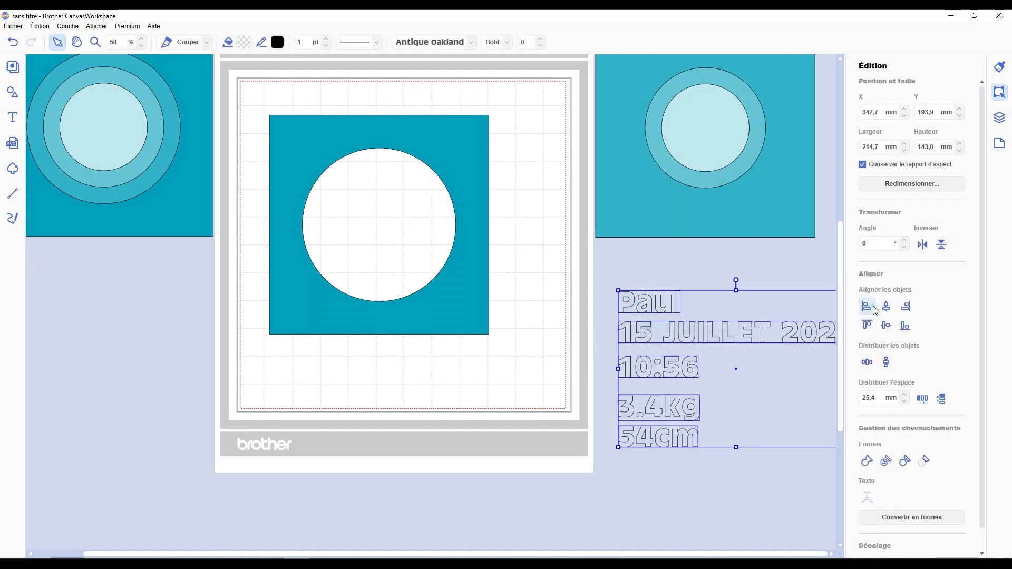
pyautogui.moveTo(715, 369); pyautogui.dragTo(700, 334)
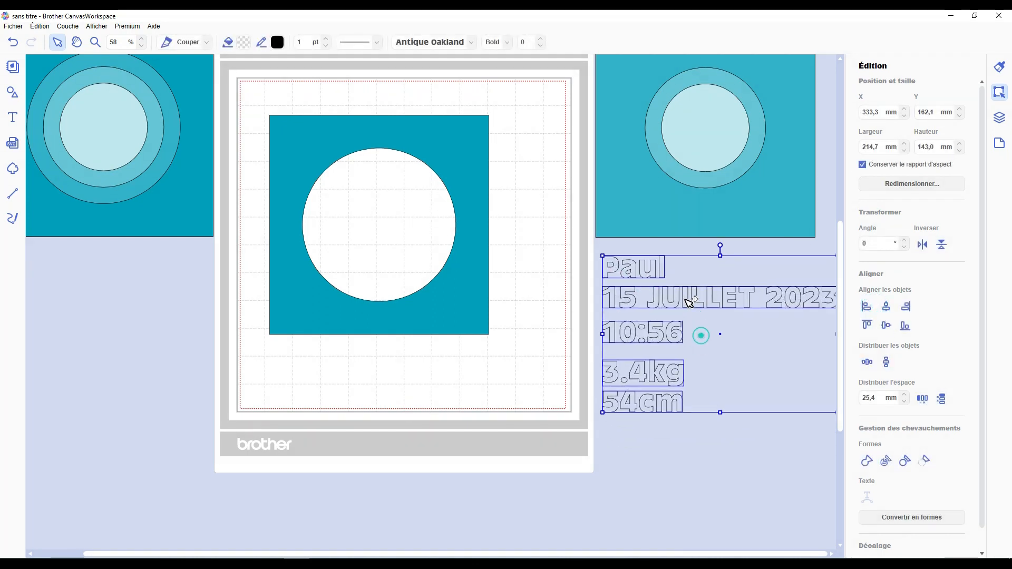
pyautogui.click(889, 367)
pyautogui.click(725, 495)
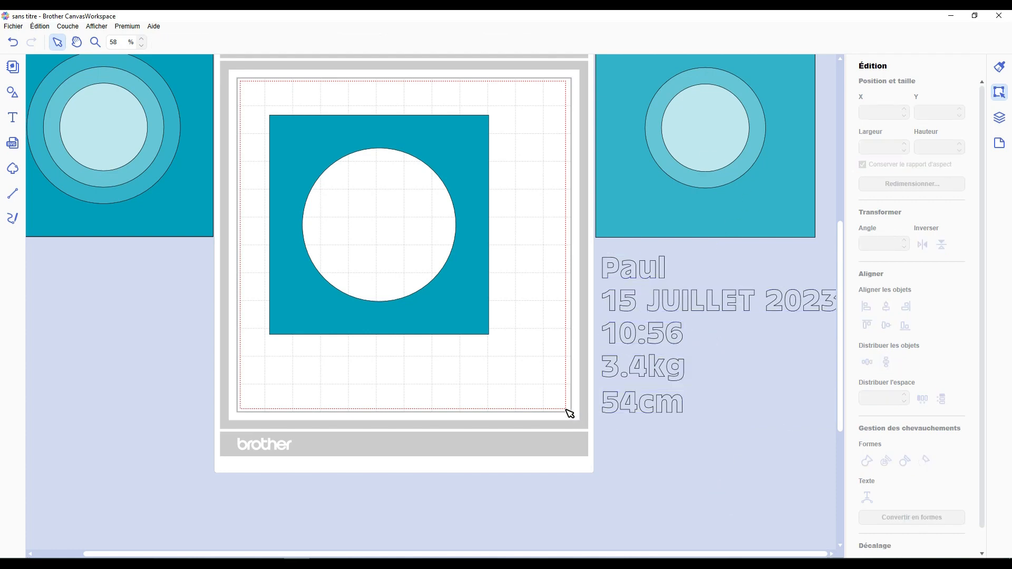
# Shift the dark turquoise frame lower on the mat and place the first-name text inside its circular opening.
pyautogui.moveTo(385, 286); pyautogui.dragTo(402, 332)
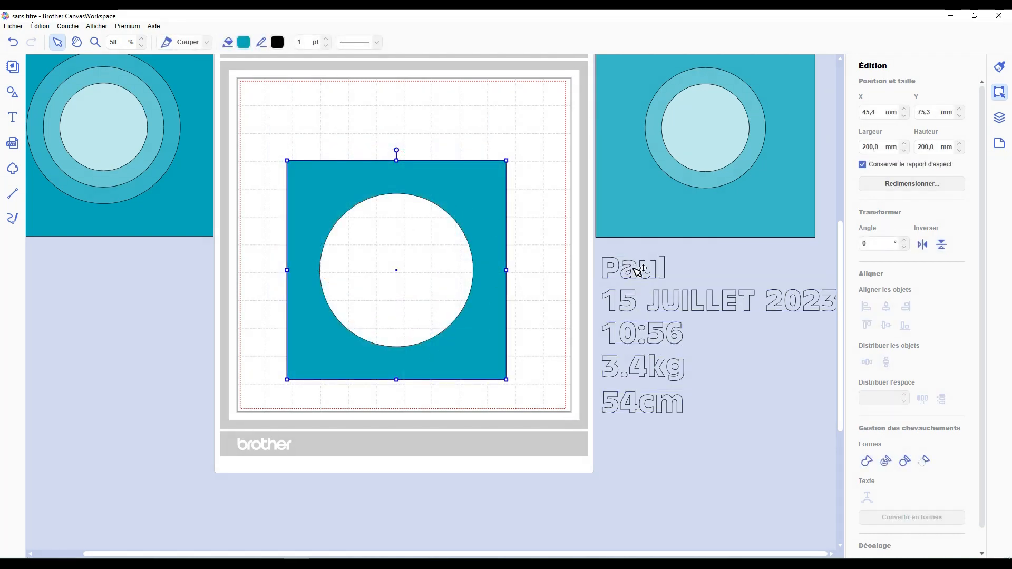
pyautogui.moveTo(638, 270); pyautogui.dragTo(422, 324)
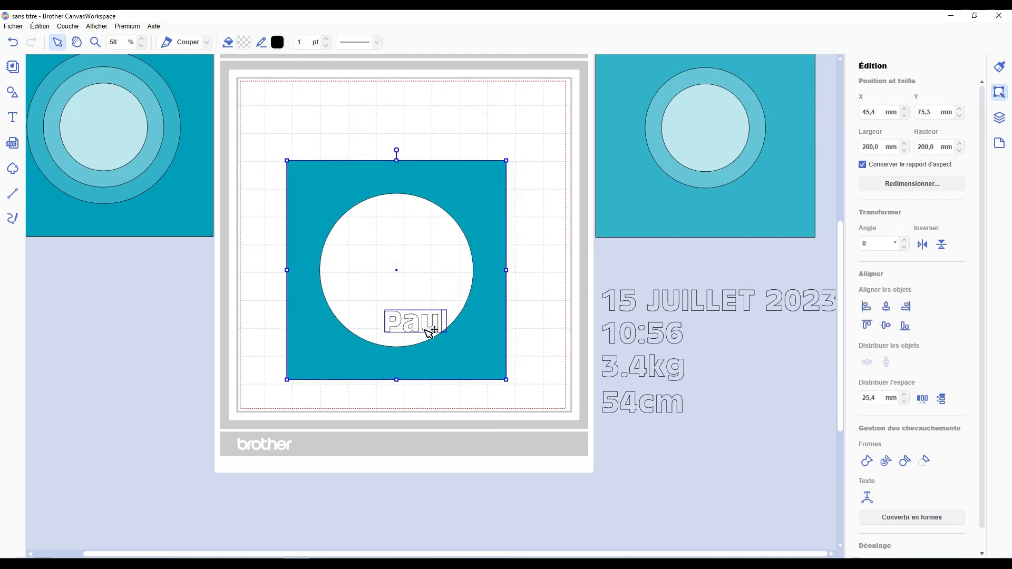
# Attach the first-name text to the frame's circular opening and slide its starting point to the bottom of the circle.
pyautogui.click(875, 499)
pyautogui.moveTo(474, 273); pyautogui.dragTo(412, 354)
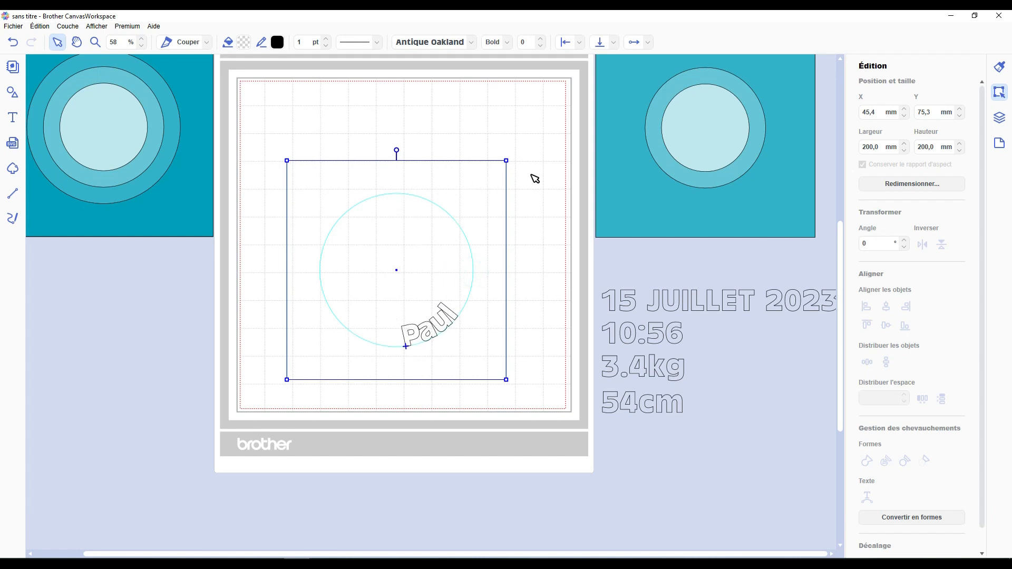
pyautogui.moveTo(410, 352); pyautogui.dragTo(399, 329)
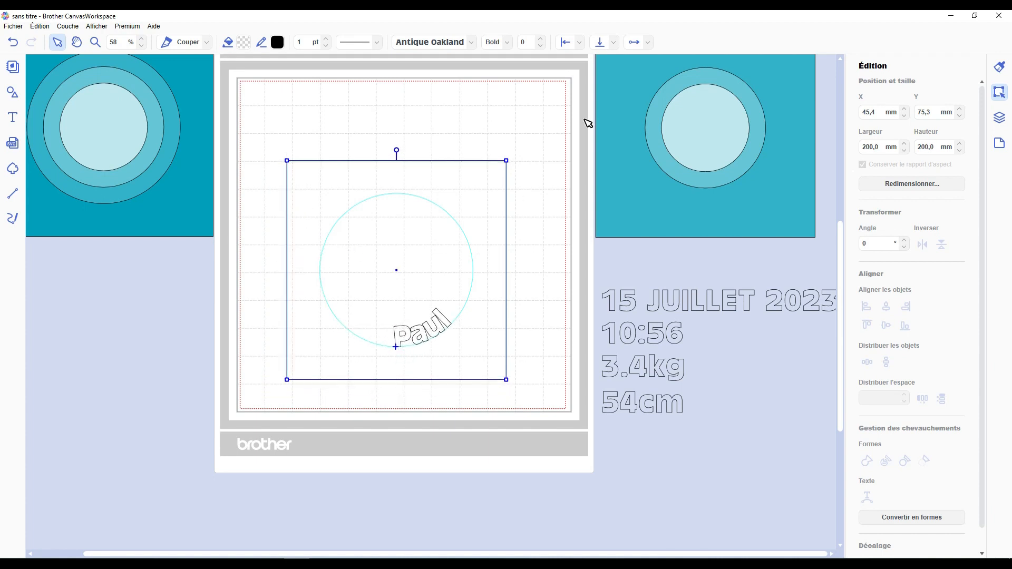
# Enlarge the curved first-name text to about 77 mm wide and set its character spacing to 11.
pyautogui.doubleClick(443, 320)
pyautogui.moveTo(452, 308); pyautogui.dragTo(506, 142)
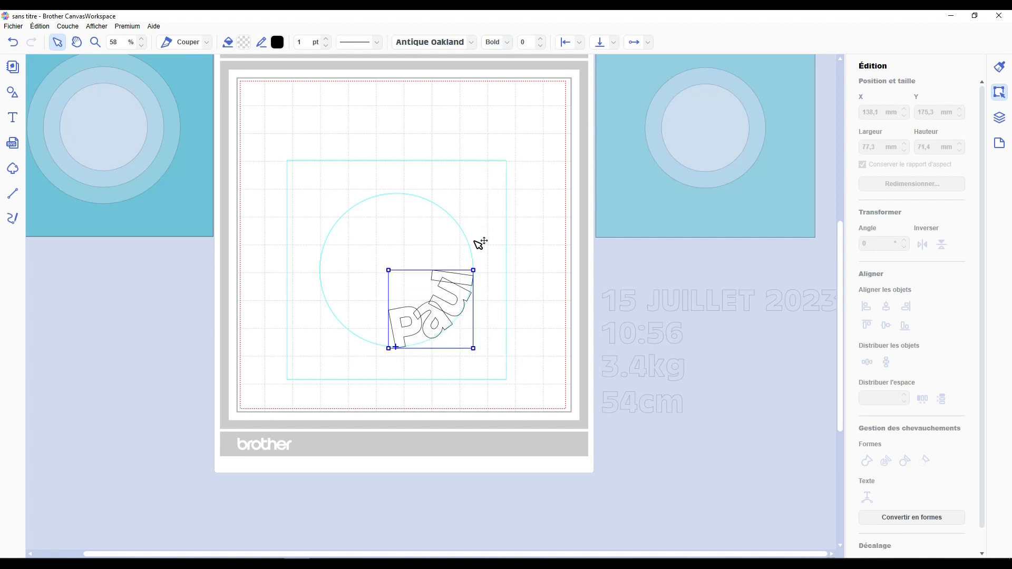
pyautogui.click(540, 40)
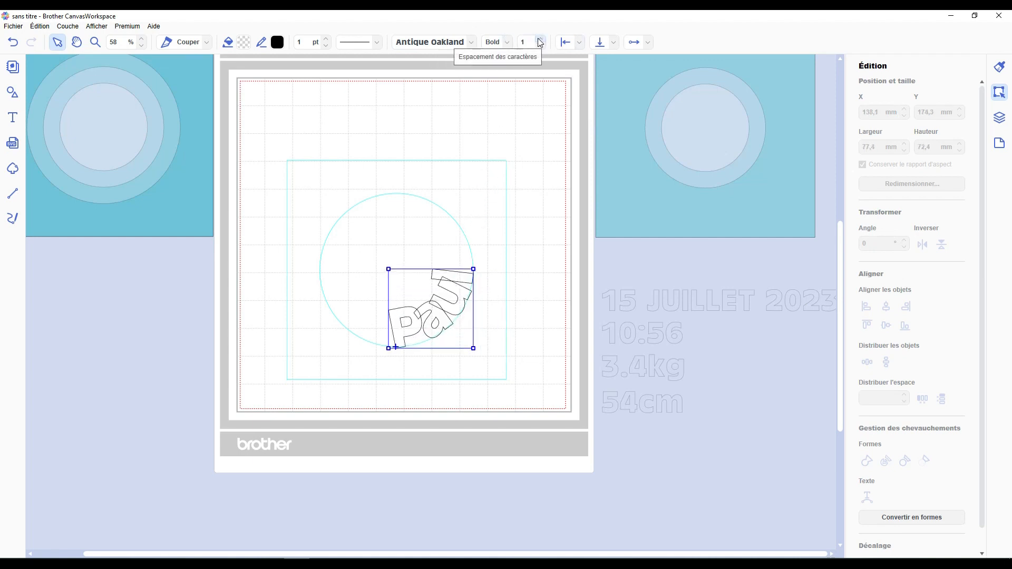
pyautogui.click(541, 39)
pyautogui.click(540, 40)
pyautogui.click(540, 40)
pyautogui.click(540, 39)
pyautogui.click(541, 40)
pyautogui.click(540, 40)
pyautogui.click(540, 39)
pyautogui.click(540, 39)
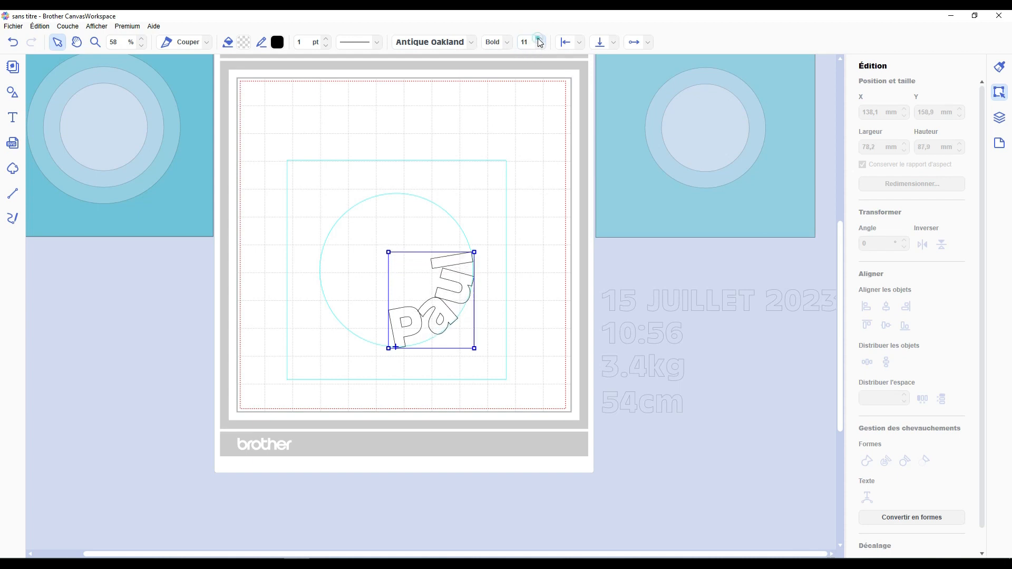
pyautogui.click(540, 39)
pyautogui.click(541, 40)
# Retype the curved first name in capital letters.
pyautogui.doubleClick(458, 280)
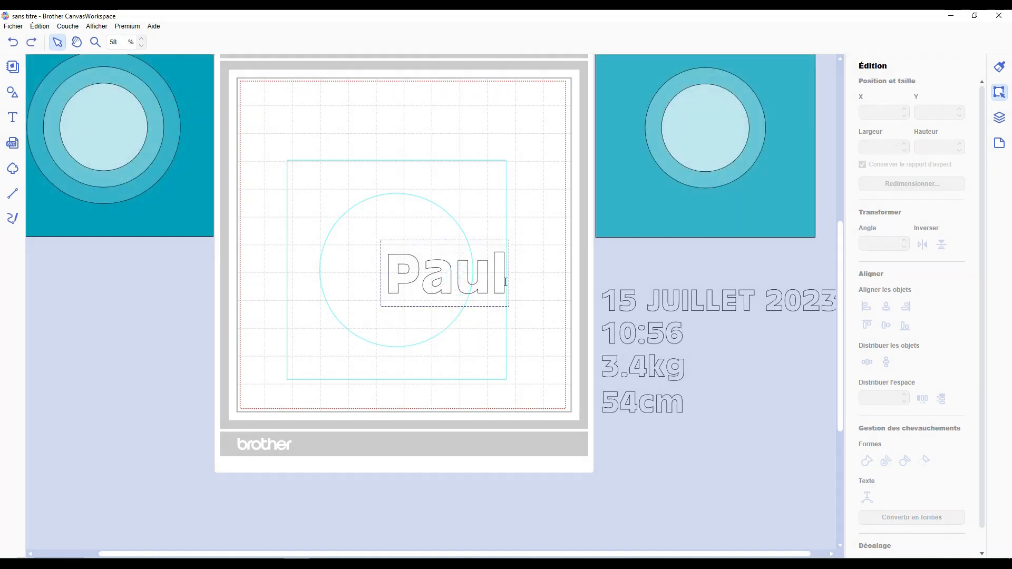
pyautogui.moveTo(504, 282); pyautogui.dragTo(376, 275)
pyautogui.write('PAUL')
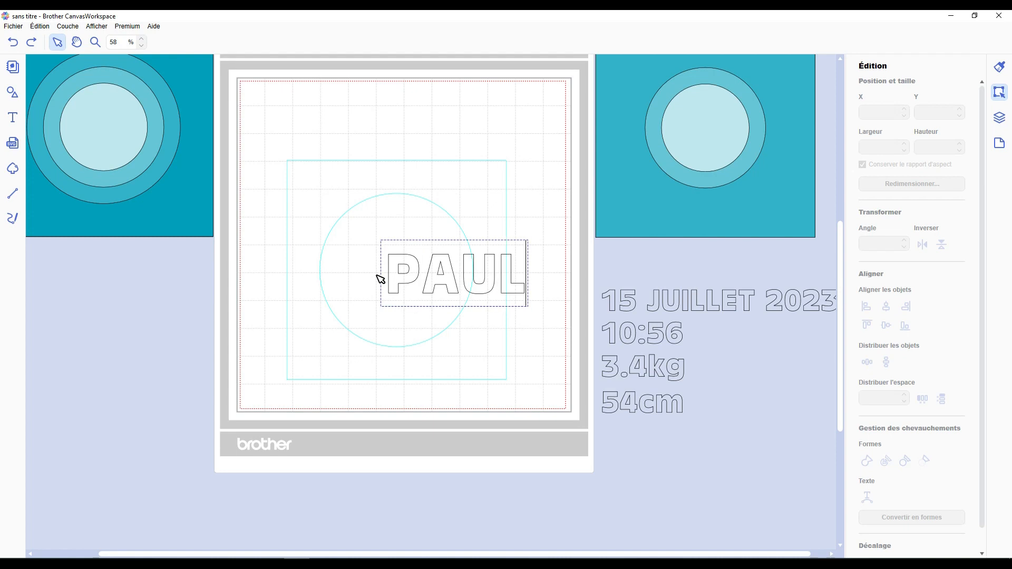
pyautogui.click(551, 204)
# Slide the curved name back along the lower part of the opening and reduce it to about 94 mm wide.
pyautogui.moveTo(464, 244); pyautogui.dragTo(358, 357)
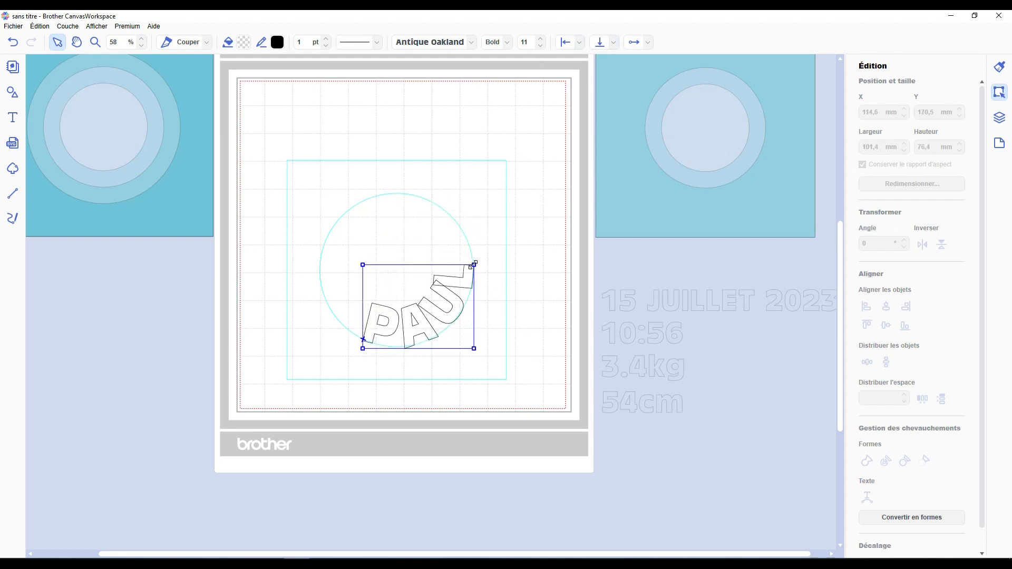
pyautogui.moveTo(474, 264); pyautogui.dragTo(467, 297)
# Try the Ballet Harmony font on the curved name.
pyautogui.click(471, 42)
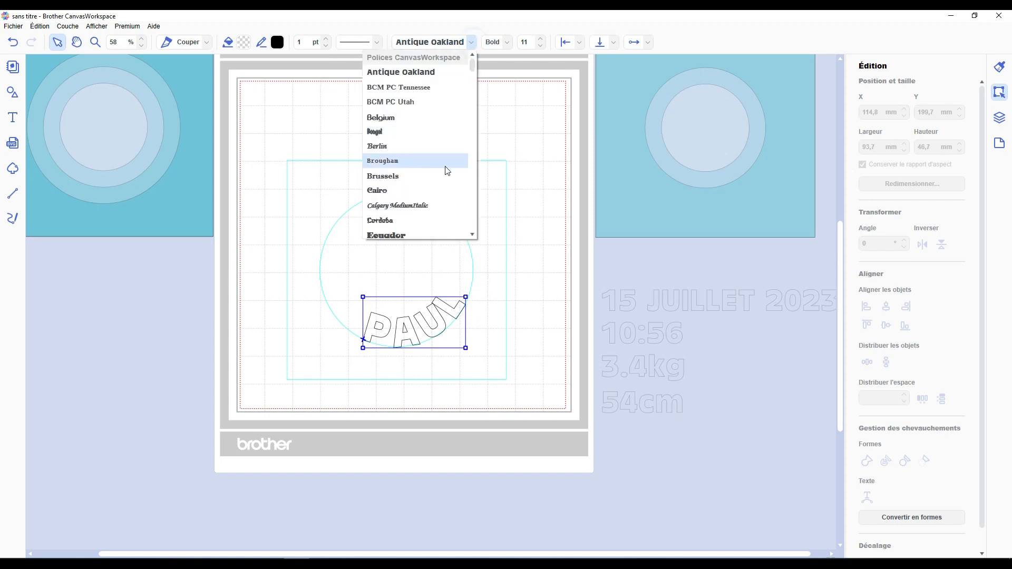
pyautogui.scroll(-5, 417, 172)
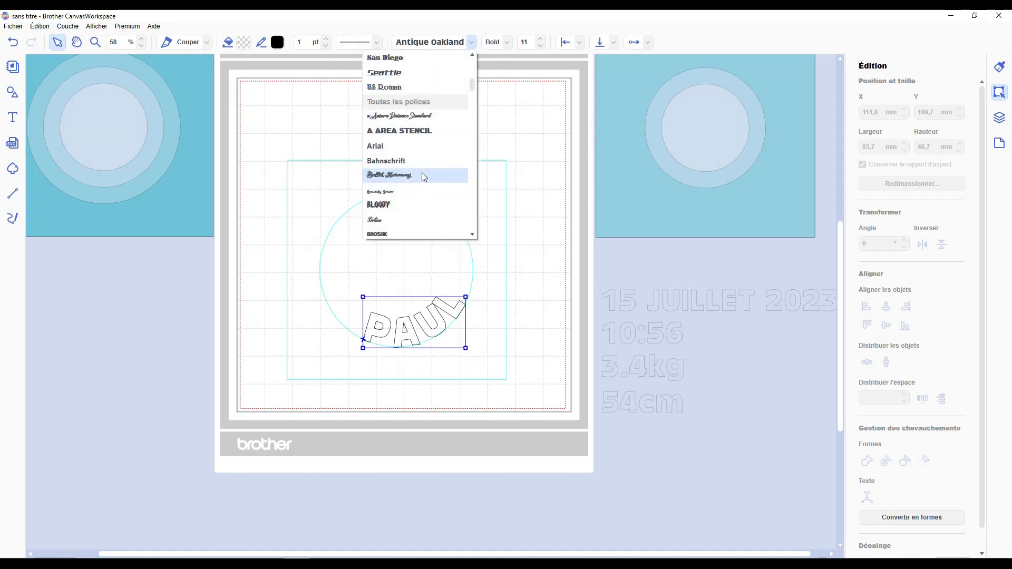
pyautogui.click(421, 173)
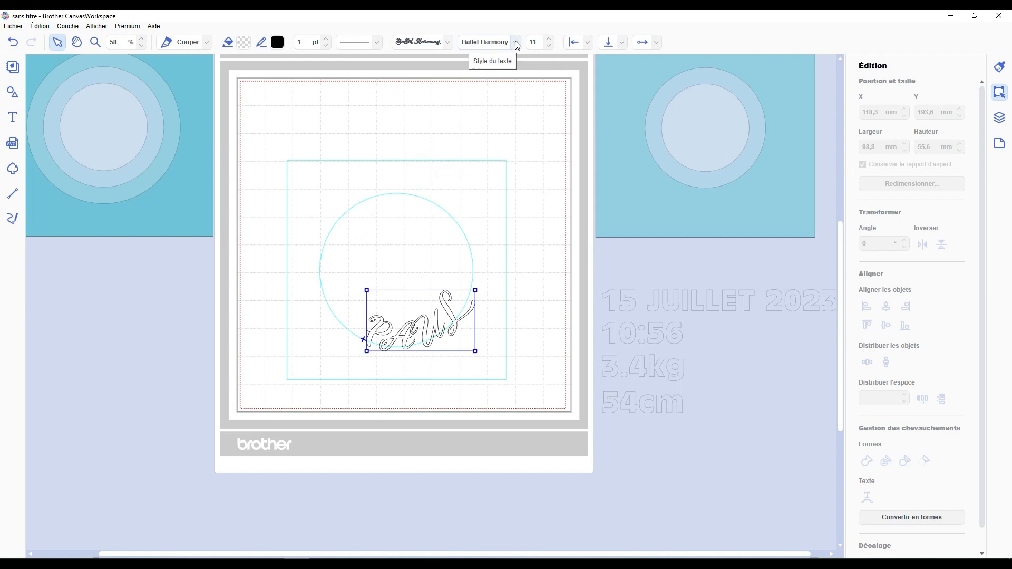
# Browse the available fonts and set the curved name's font to Ecuador.
pyautogui.click(446, 45)
pyautogui.scroll(-10, 417, 198)
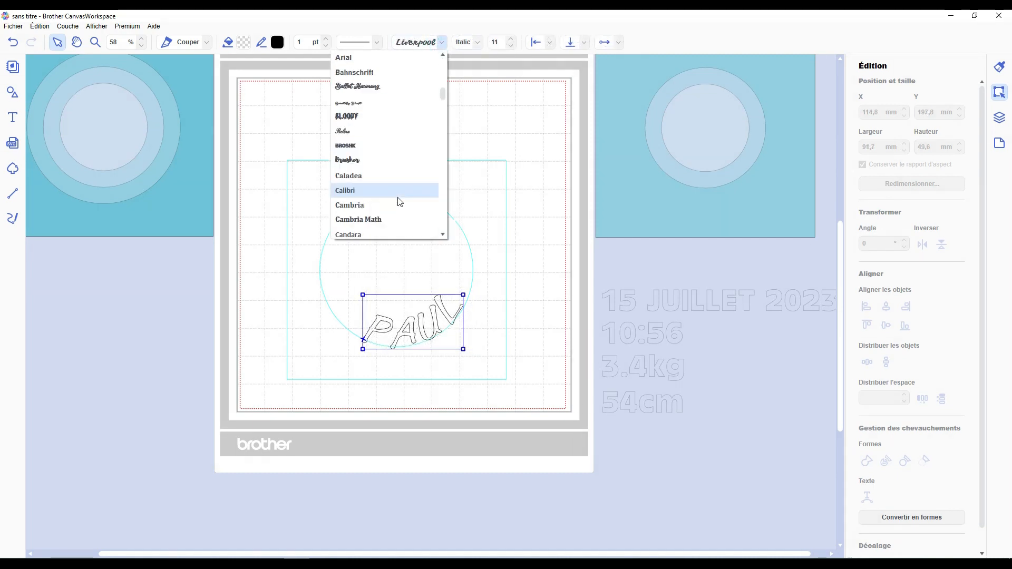
pyautogui.scroll(-3, 438, 198)
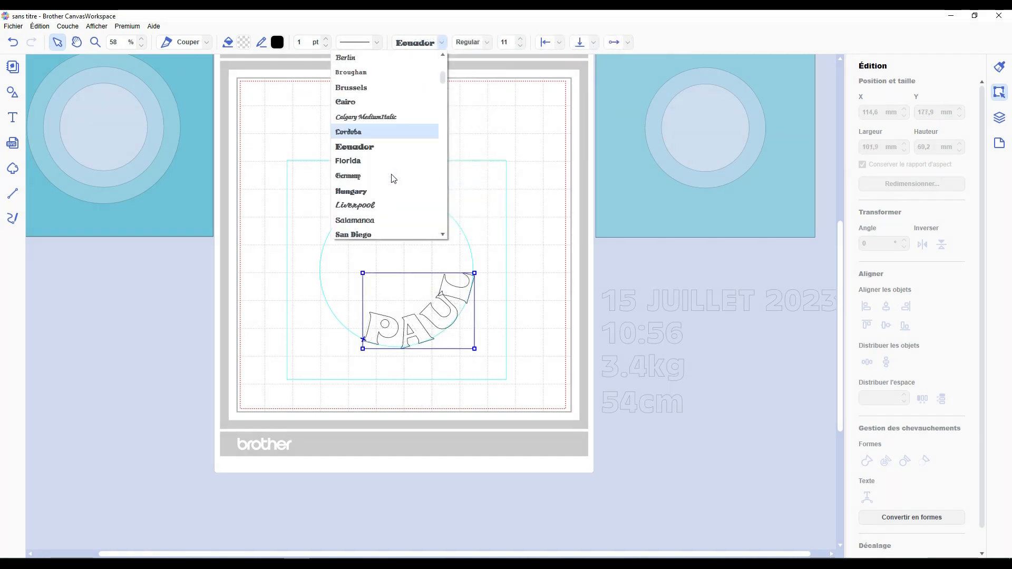
pyautogui.click(368, 147)
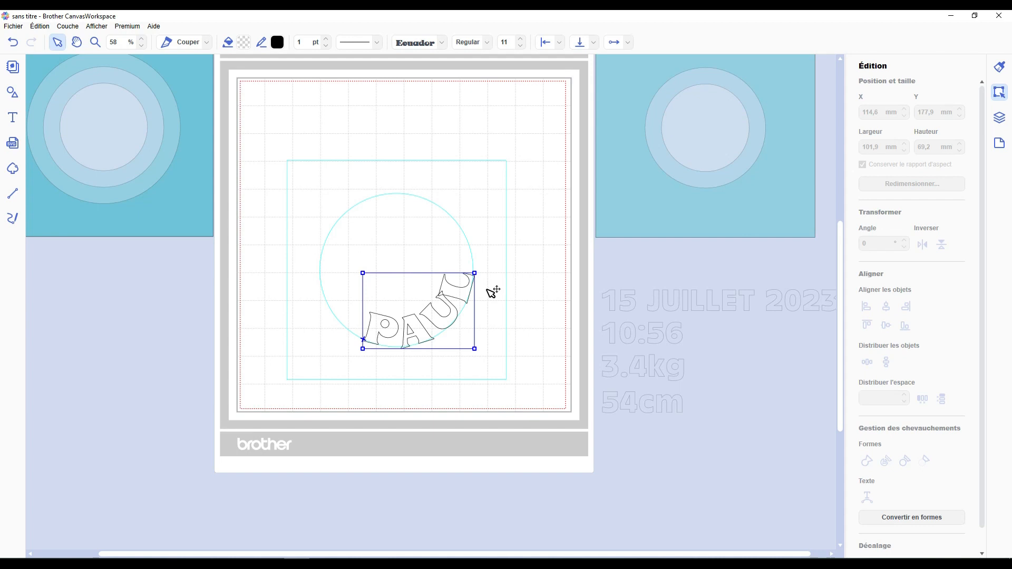
# Set the curved name's character spacing to 13 and shrink the text to about 93 mm wide.
pyautogui.click(521, 38)
pyautogui.click(521, 38)
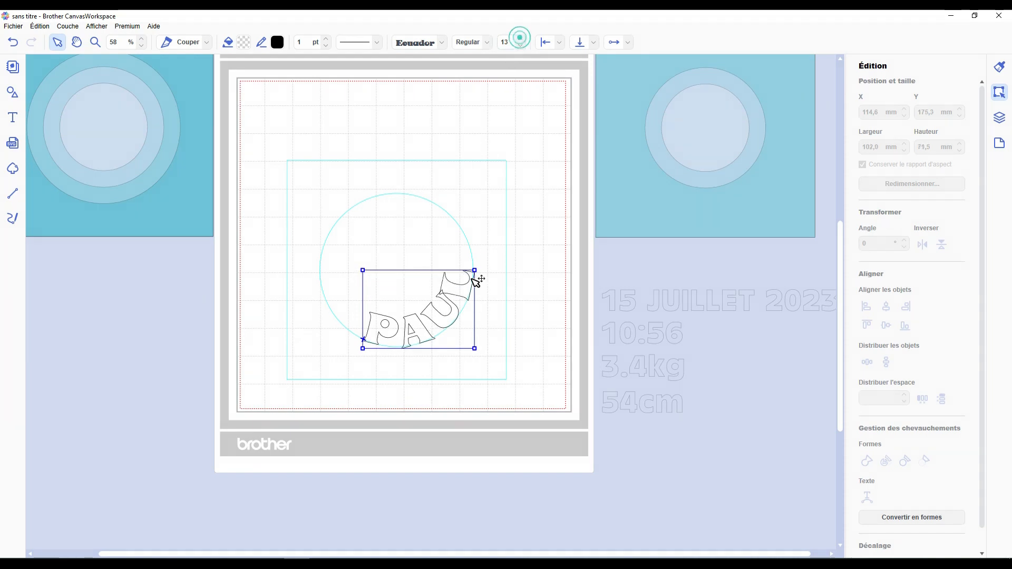
pyautogui.moveTo(476, 272); pyautogui.dragTo(458, 293)
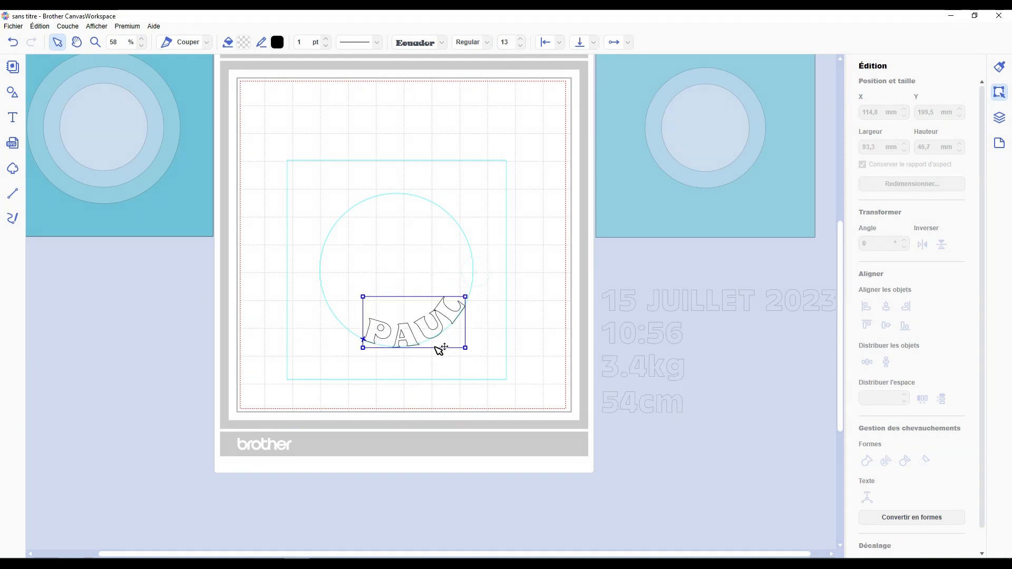
# Try tighter character spacing on the curved name, and settle on a spacing of 14.
pyautogui.click(520, 46)
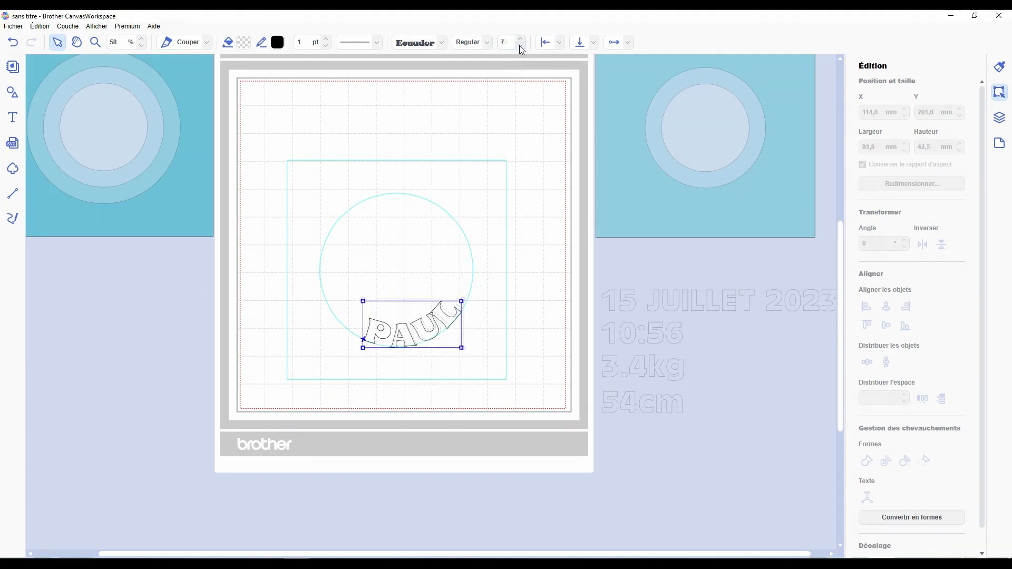
pyautogui.click(520, 37)
pyautogui.click(520, 39)
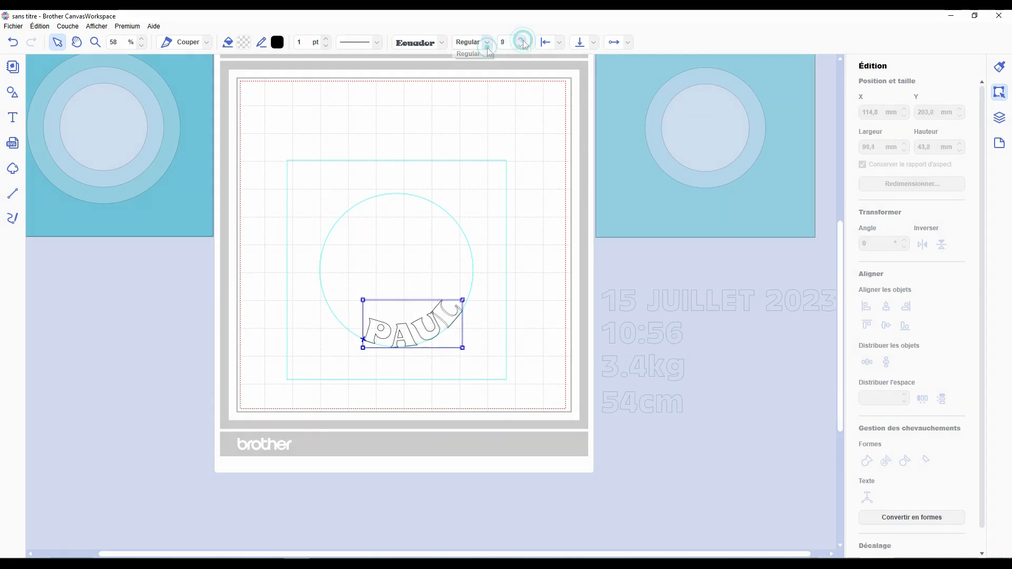
pyautogui.click(521, 39)
pyautogui.click(521, 39)
pyautogui.click(521, 39)
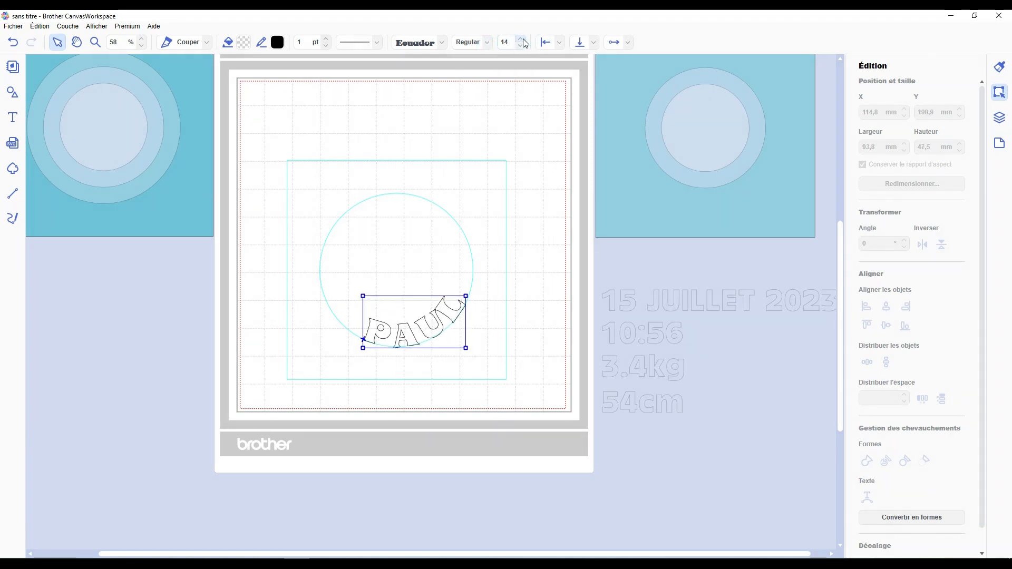
# Align the curved name vertically to the middle (Milieu) of the circle path and set its character spacing to 11.
pyautogui.click(593, 42)
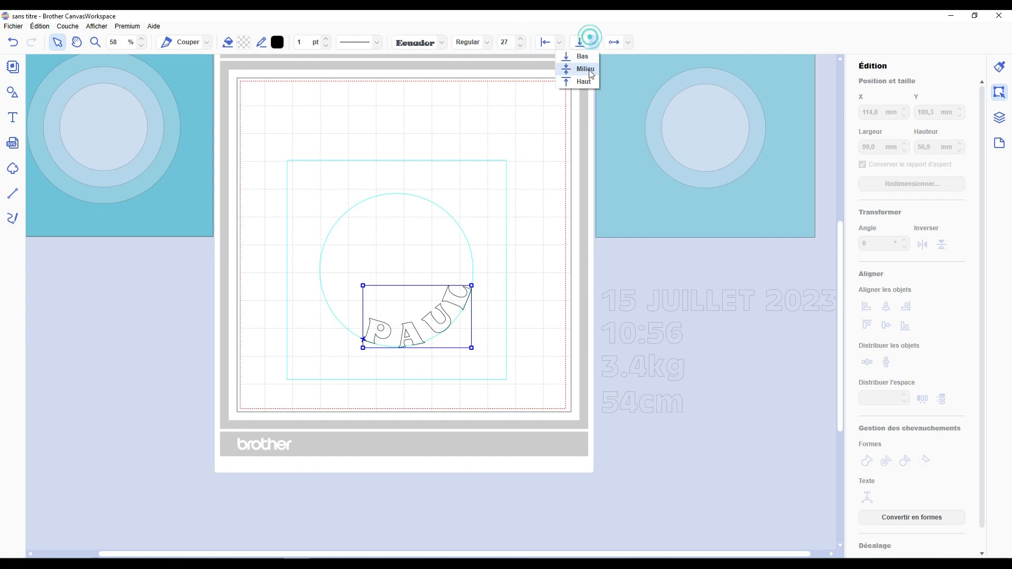
pyautogui.click(565, 69)
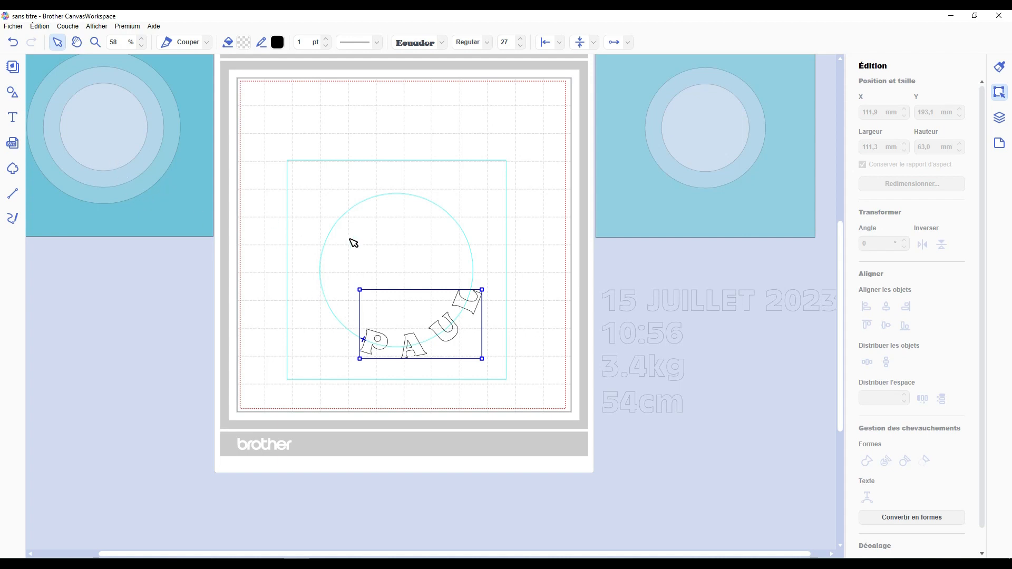
pyautogui.click(519, 46)
pyautogui.click(519, 47)
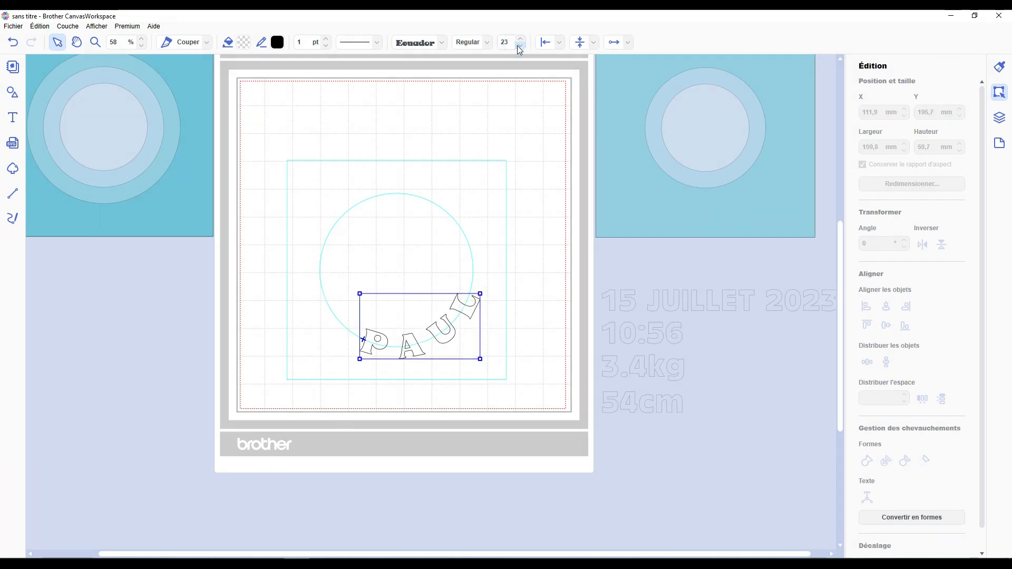
pyautogui.click(519, 47)
pyautogui.click(519, 47)
pyautogui.click(520, 46)
pyautogui.click(520, 46)
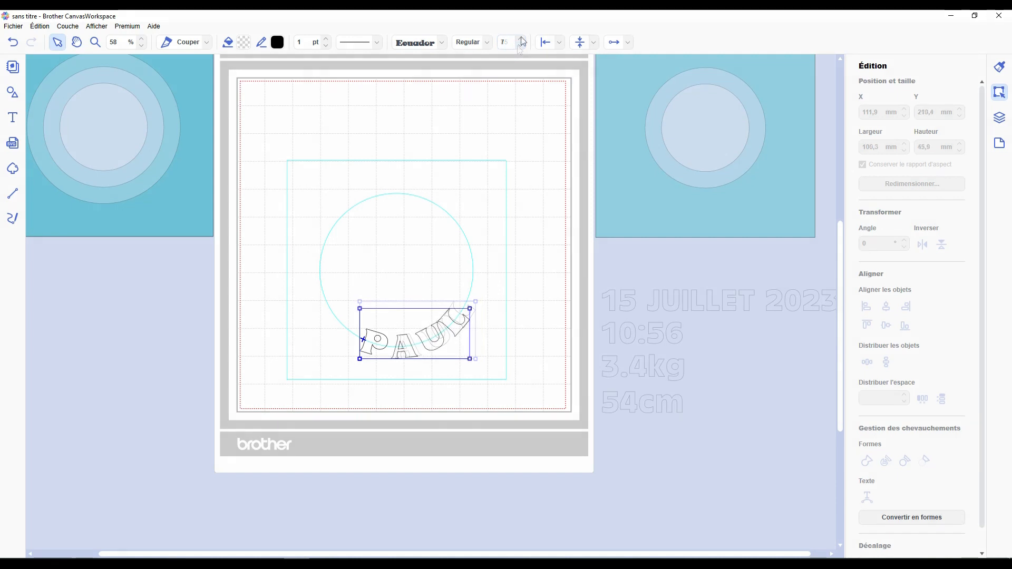
pyautogui.click(520, 46)
pyautogui.click(520, 47)
pyautogui.click(520, 38)
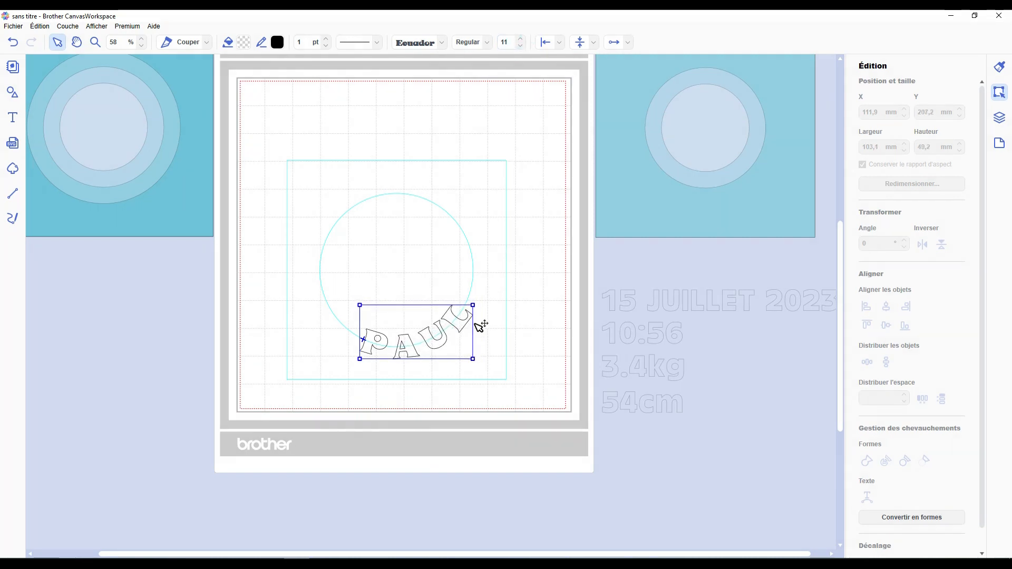
# Enlarge the curved name to about 107 mm wide and convert it to shapes.
pyautogui.moveTo(472, 306); pyautogui.dragTo(479, 296)
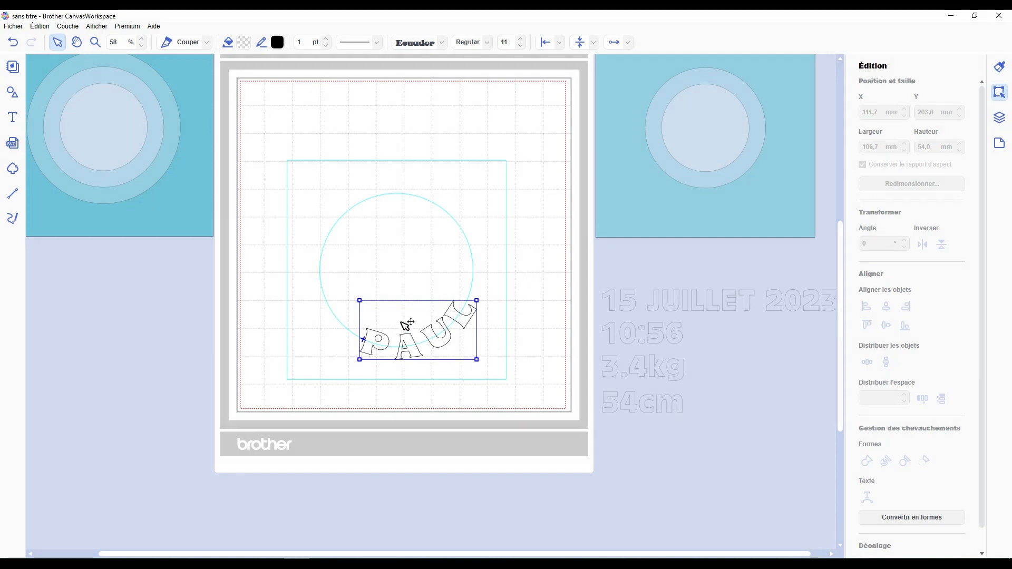
pyautogui.click(891, 521)
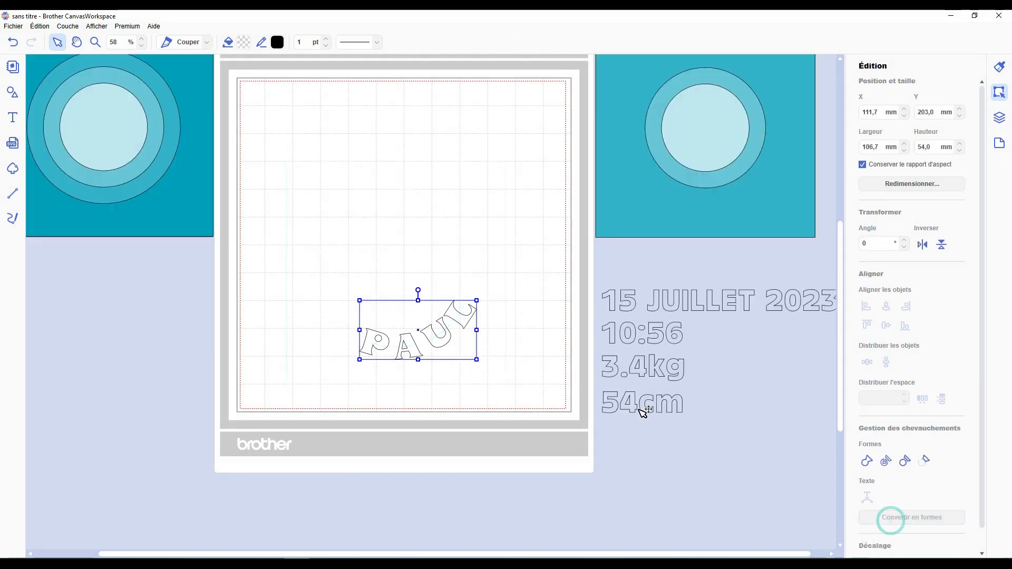
# Bring the dark teal square with the largest opening onto the mat and position the name along the opening's lower edge.
pyautogui.moveTo(463, 315); pyautogui.dragTo(531, 391)
pyautogui.moveTo(198, 212); pyautogui.dragTo(507, 339)
pyautogui.moveTo(534, 398); pyautogui.dragTo(465, 291)
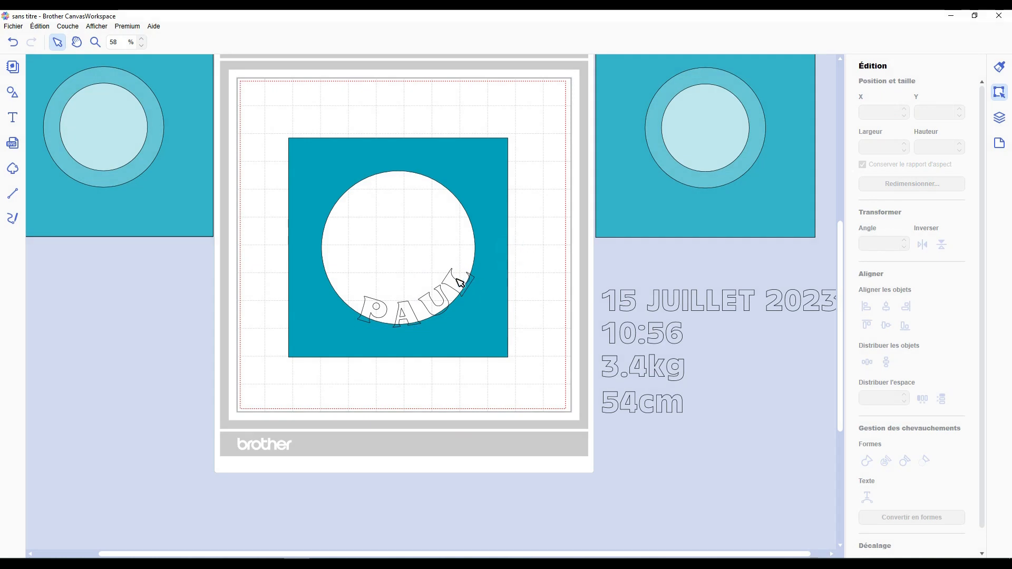
pyautogui.click(452, 279)
pyautogui.moveTo(453, 280); pyautogui.dragTo(451, 280)
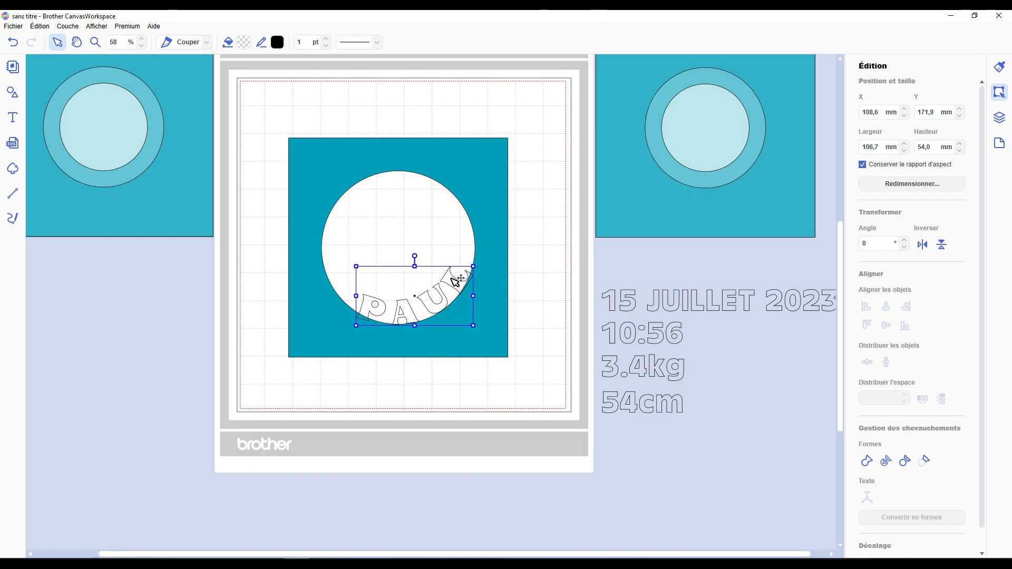
# Weld the name and the square into one shape and fill it with dark teal.
pyautogui.keyDown('shift'); pyautogui.click(493, 327); pyautogui.keyUp('shift')
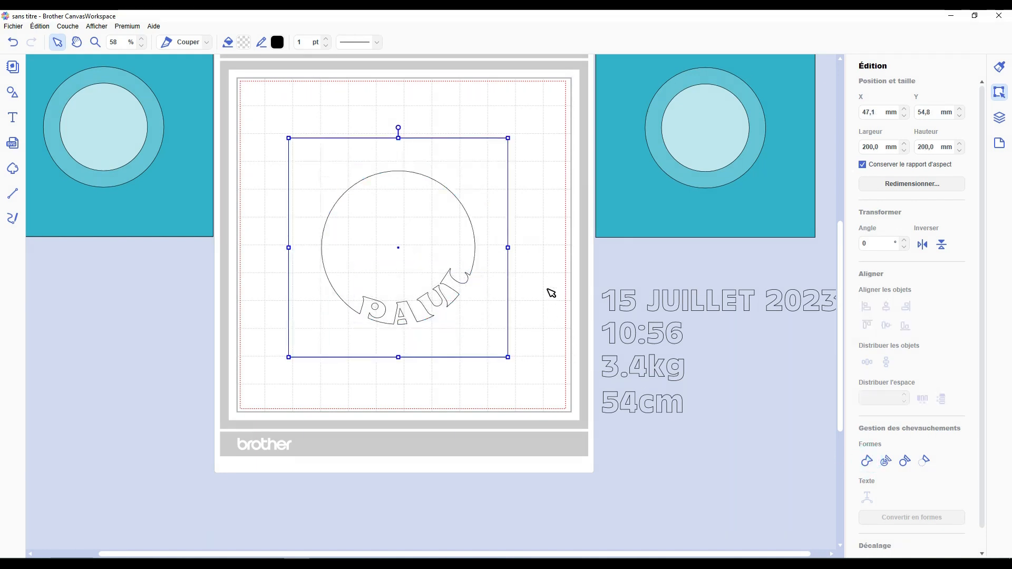
pyautogui.click(243, 42)
pyautogui.click(455, 271)
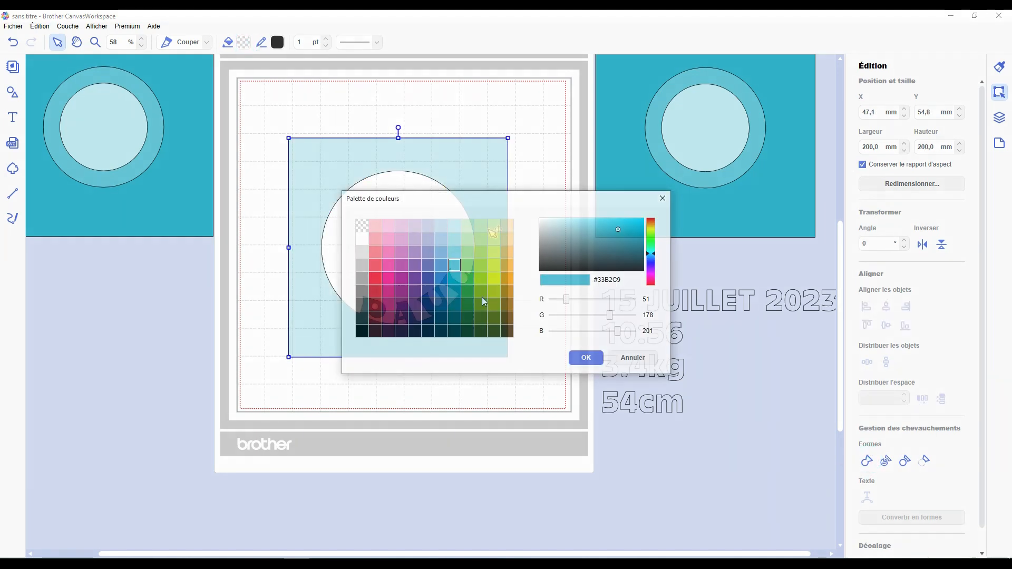
pyautogui.press('Return')
# Set the name layer aside and bring the next square onto the mat together with the birth date and time texts.
pyautogui.moveTo(493, 230); pyautogui.dragTo(203, 110)
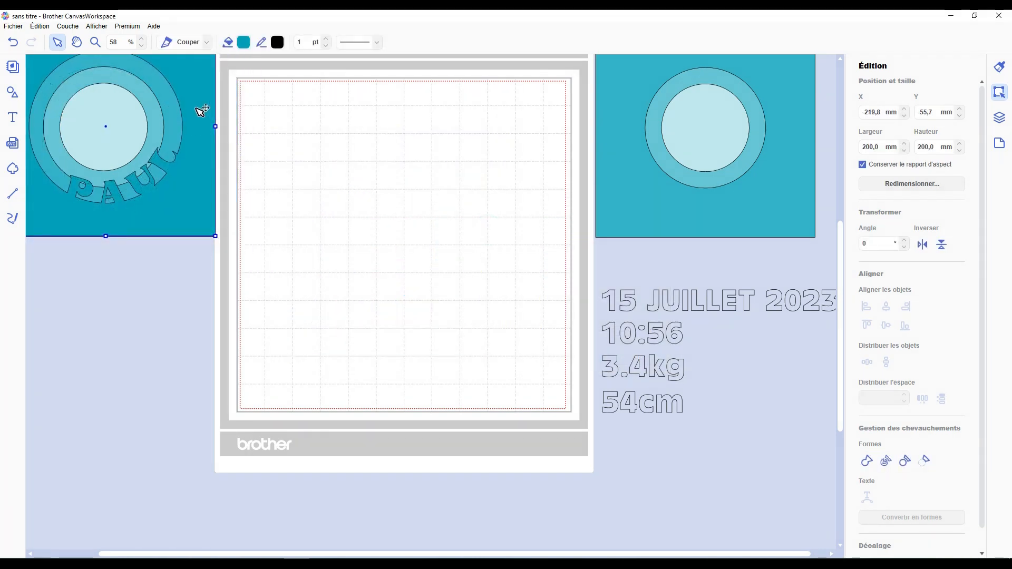
pyautogui.click(289, 231)
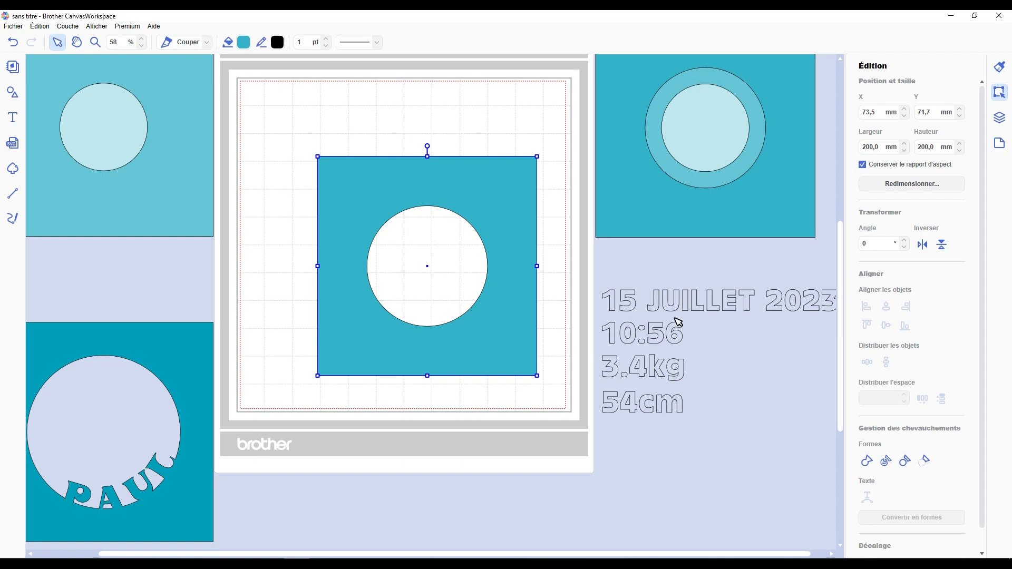
pyautogui.moveTo(697, 305); pyautogui.dragTo(424, 241)
pyautogui.moveTo(668, 335); pyautogui.dragTo(585, 277)
# Set the font of both the birth date and birth time texts to Liverpool.
pyautogui.keyDown('shift'); pyautogui.click(563, 236); pyautogui.keyUp('shift')
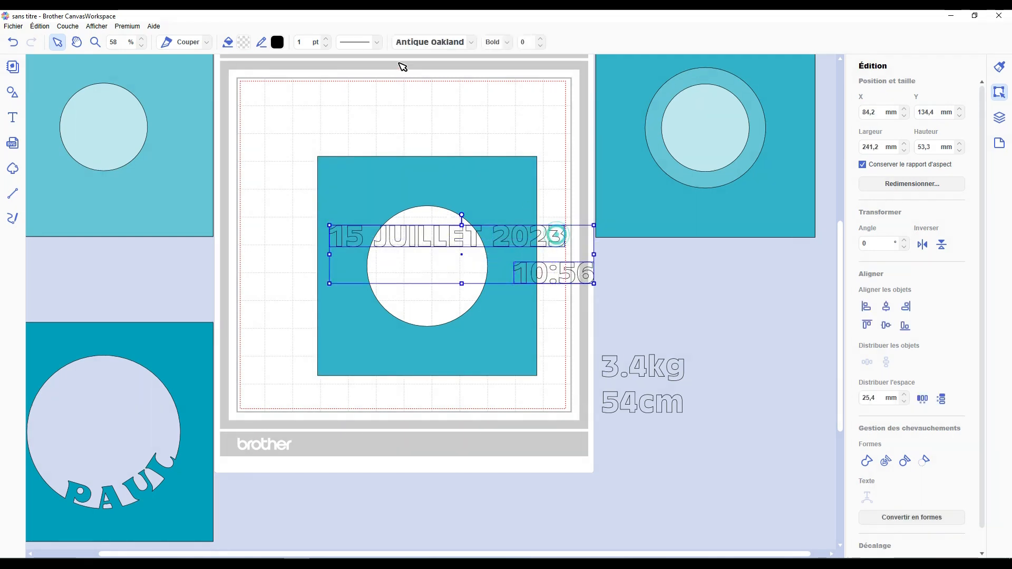
pyautogui.click(470, 42)
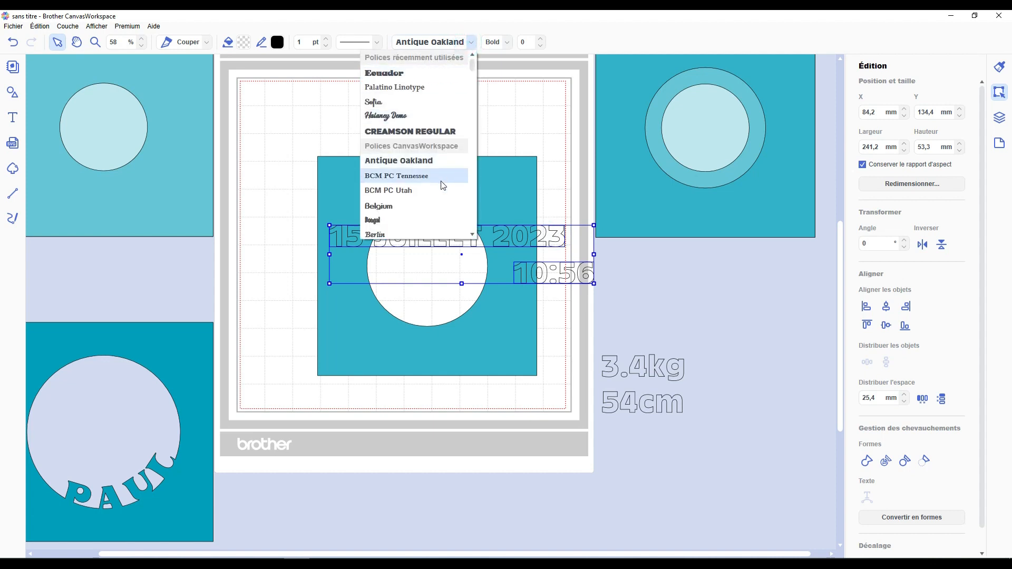
pyautogui.scroll(-3, 441, 186)
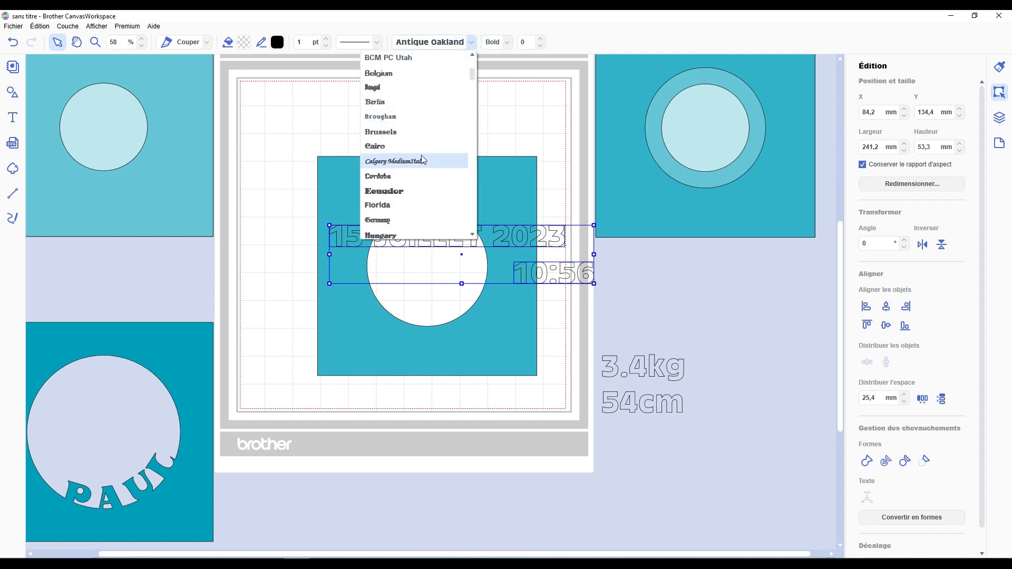
pyautogui.scroll(-2, 421, 161)
pyautogui.click(418, 176)
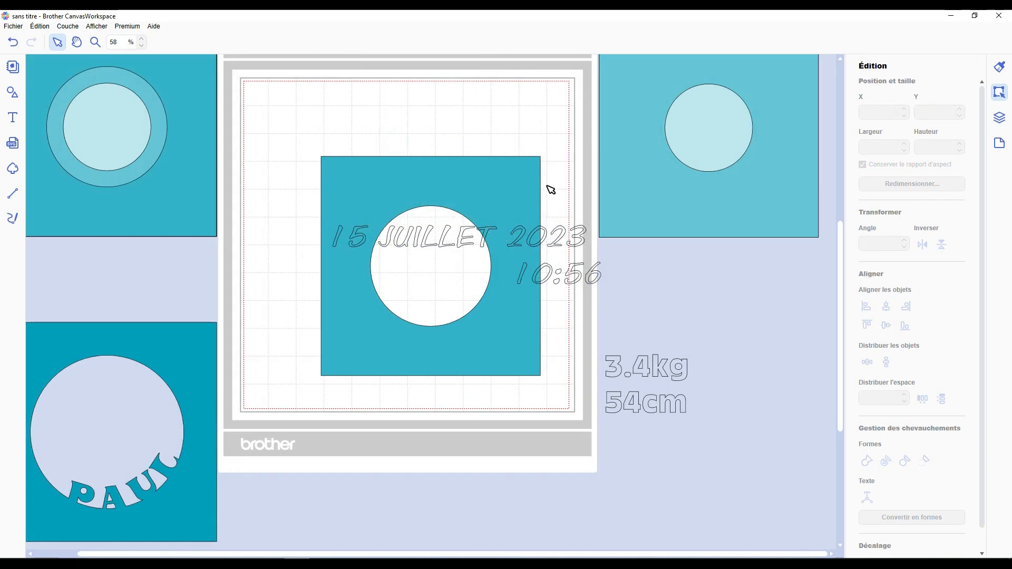
# Duplicate the second square and move the copy below the original.
pyautogui.click(518, 195)
pyautogui.hotkey('ctrl', 'd')
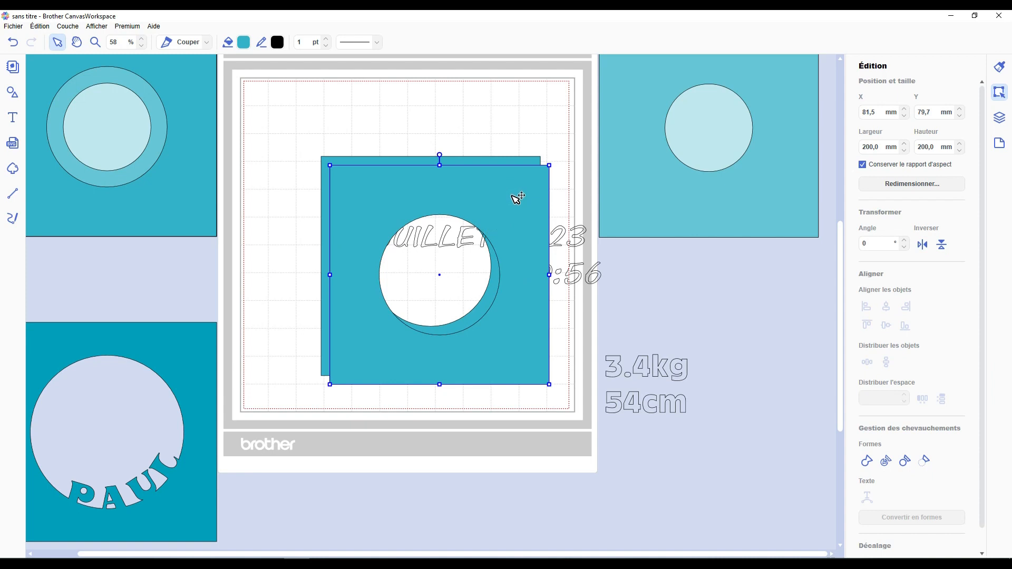
pyautogui.moveTo(513, 195); pyautogui.dragTo(502, 412)
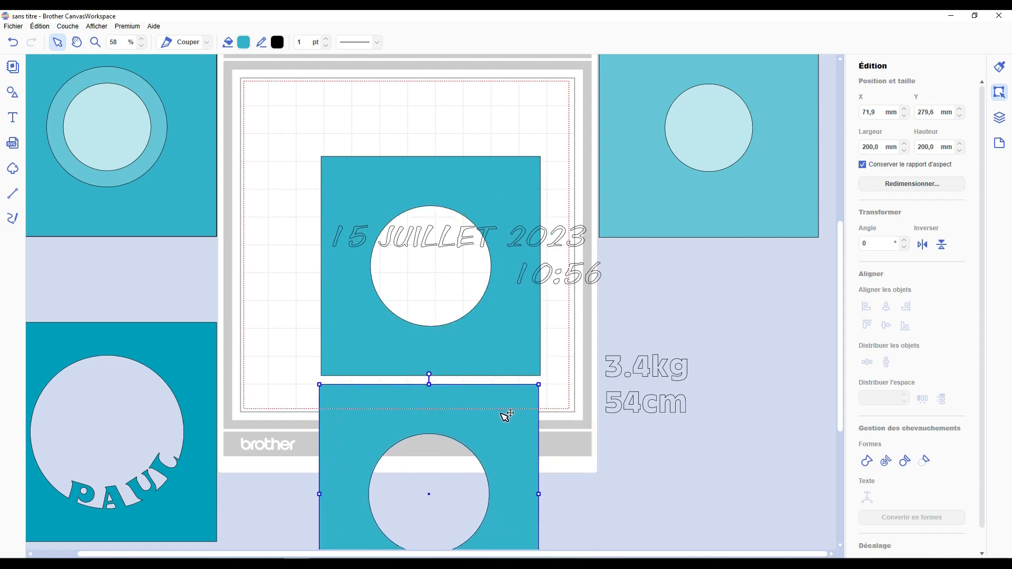
# Attach the birth date text to the square's circular opening, move its start to the circle's left side and align it to Haut.
pyautogui.click(495, 200)
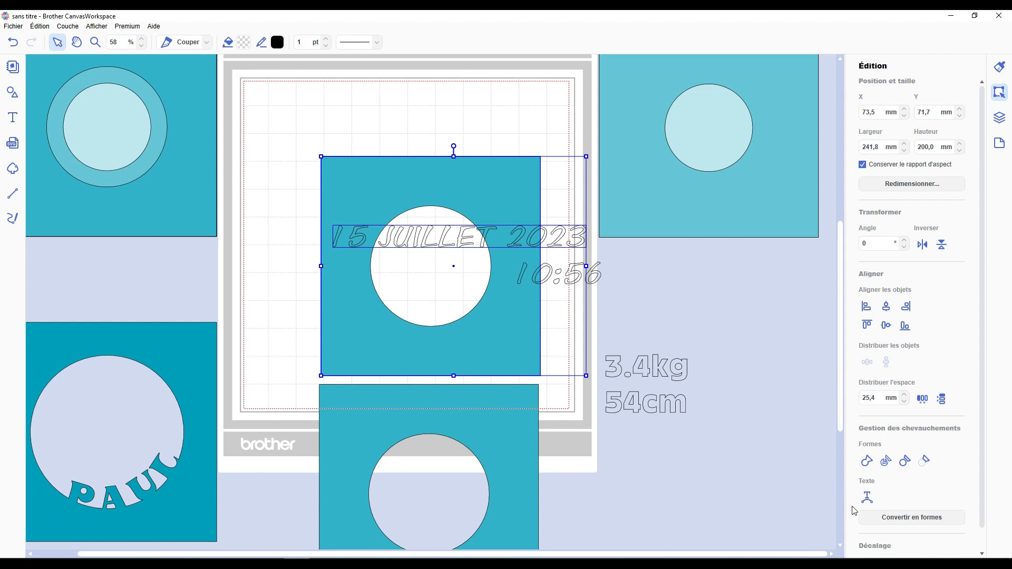
pyautogui.click(867, 498)
pyautogui.moveTo(492, 265)
pyautogui.mouseDown()
pyautogui.moveTo(480, 225)
pyautogui.moveTo(339, 224)
pyautogui.moveTo(374, 231)
pyautogui.moveTo(402, 219)
pyautogui.moveTo(477, 232)
pyautogui.moveTo(490, 266)
pyautogui.mouseUp()
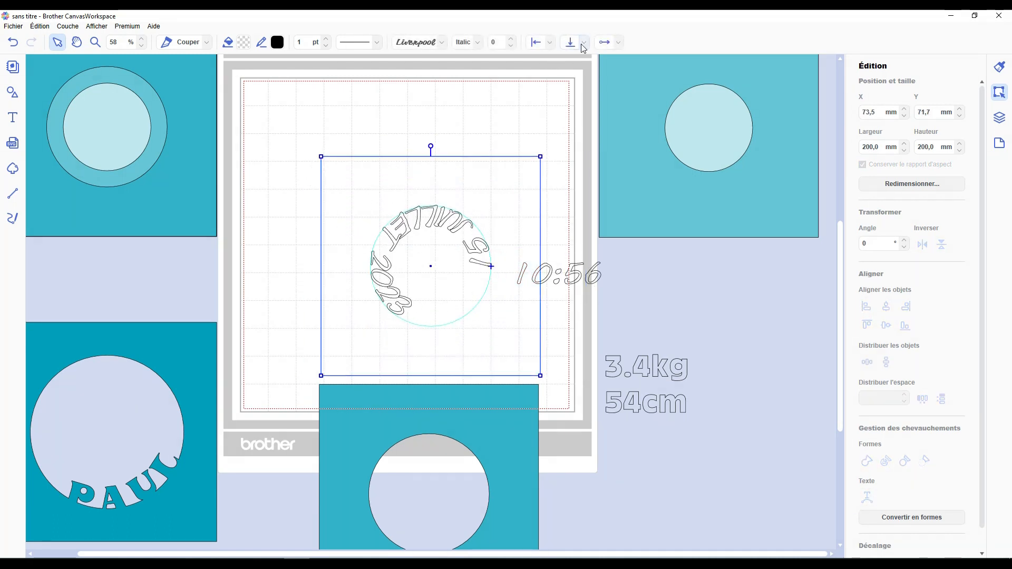
pyautogui.moveTo(491, 266); pyautogui.dragTo(365, 295)
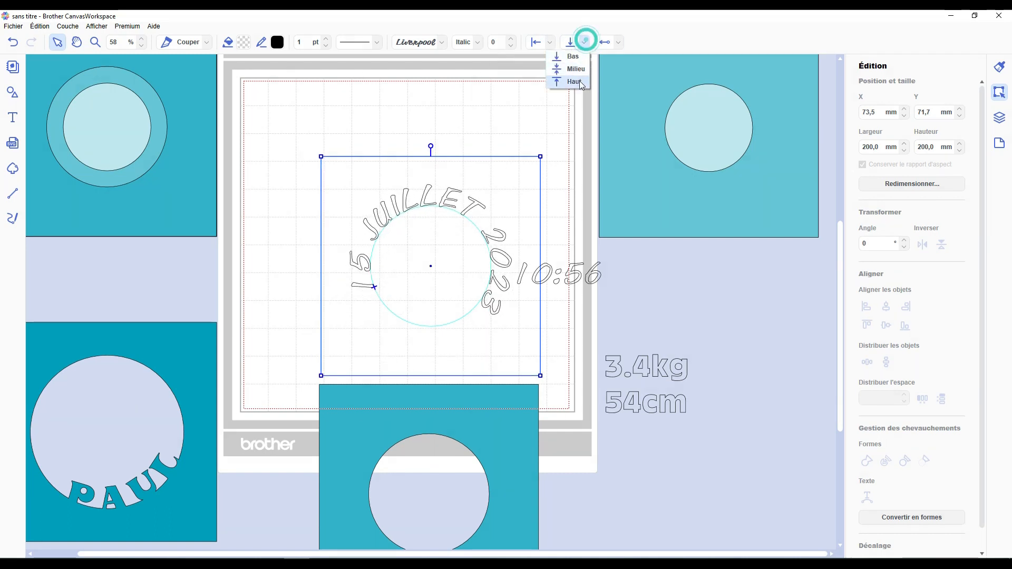
pyautogui.click(572, 79)
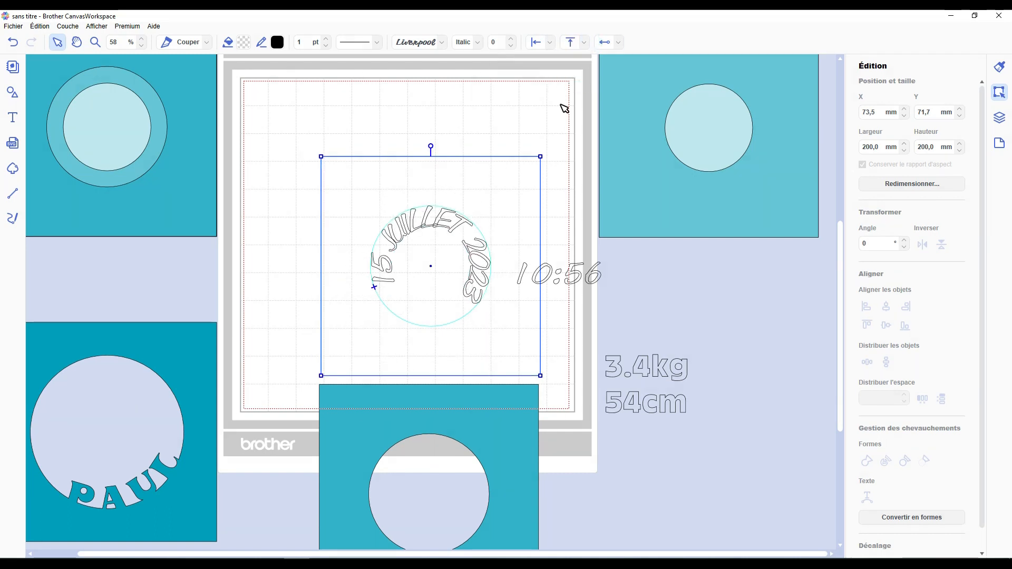
# Shrink the curved birth date, align it to the middle (Milieu) of the path and slide it along the circle's upper left arc.
pyautogui.doubleClick(475, 294)
pyautogui.moveTo(491, 303); pyautogui.dragTo(452, 263)
pyautogui.moveTo(379, 291); pyautogui.dragTo(388, 309)
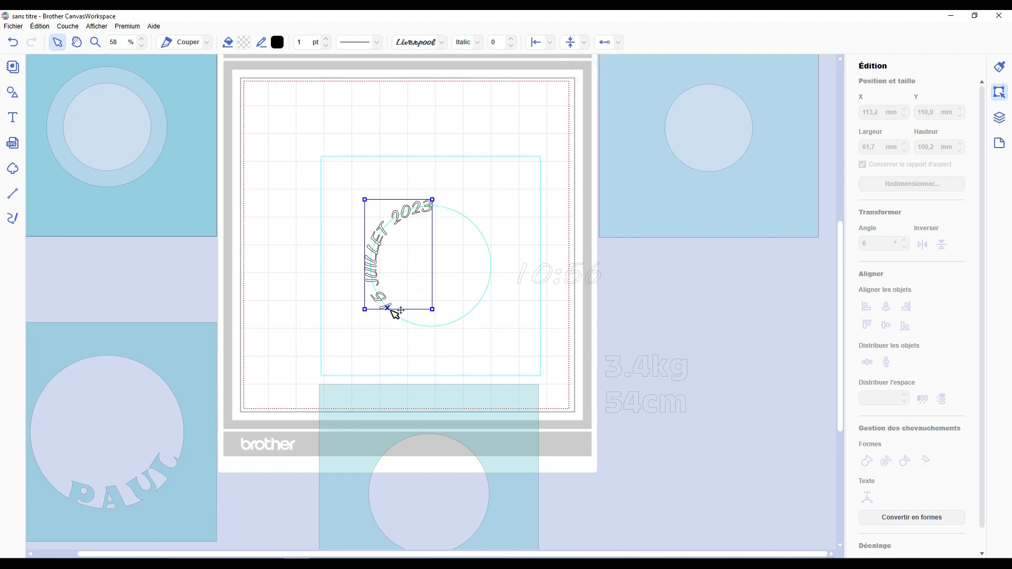
pyautogui.moveTo(389, 309); pyautogui.dragTo(377, 281)
# Attach the birth time text to the duplicate square's circular opening and slide it to the circle's lower right arc.
pyautogui.click(445, 234)
pyautogui.click(445, 211)
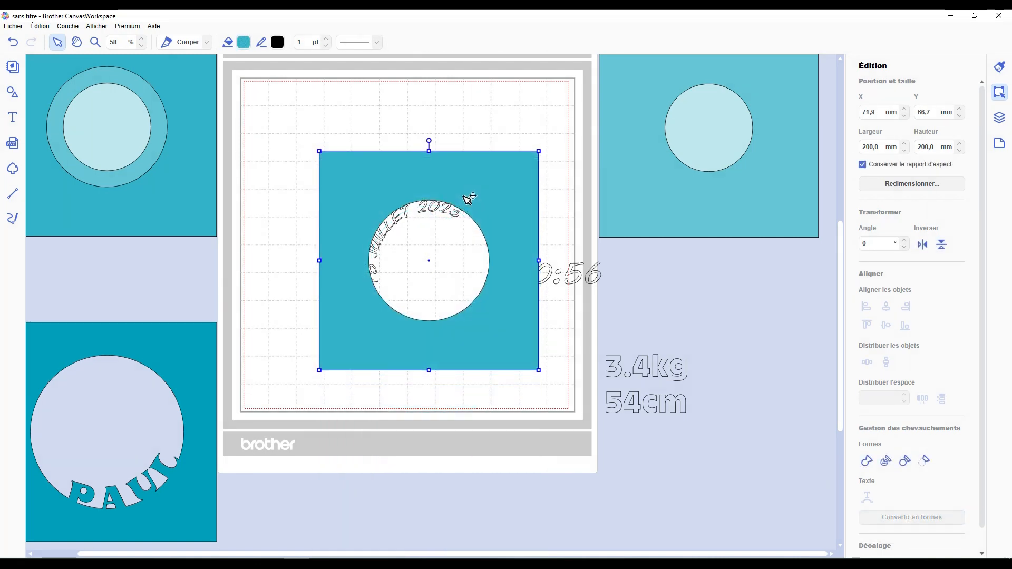
pyautogui.moveTo(463, 197); pyautogui.dragTo(464, 202)
pyautogui.keyDown('shift'); pyautogui.click(589, 276); pyautogui.keyUp('shift')
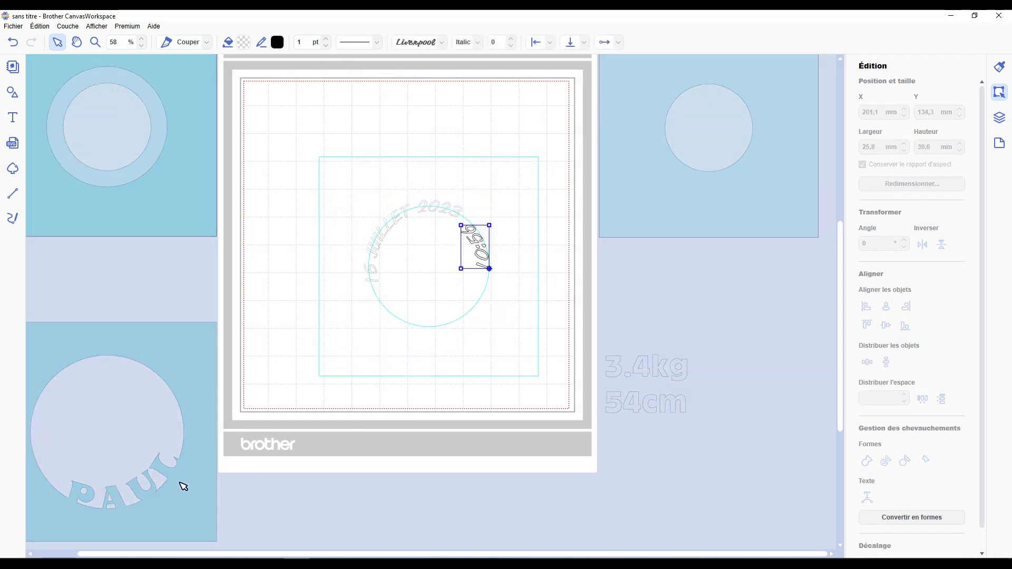
pyautogui.moveTo(494, 269); pyautogui.dragTo(406, 337)
# Place the name layer over the stacked layers to preview where the name falls.
pyautogui.click(192, 100)
pyautogui.moveTo(198, 63); pyautogui.dragTo(196, 61)
pyautogui.scroll(1, 195, 130)
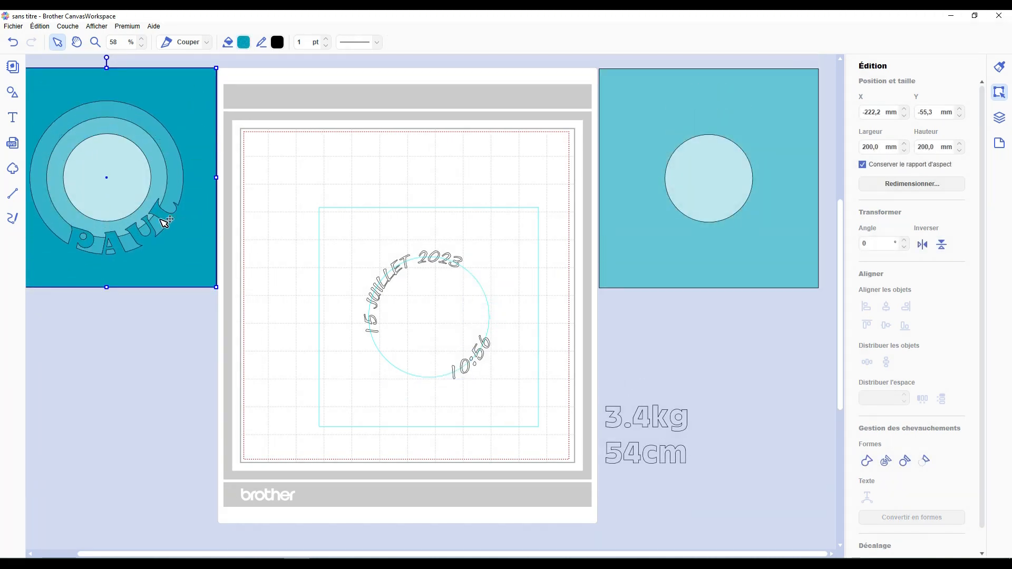
# Reposition the birth date and time along opposite sides of the circle, centred on the path line, and convert both to shapes.
pyautogui.click(463, 375)
pyautogui.doubleClick(469, 372)
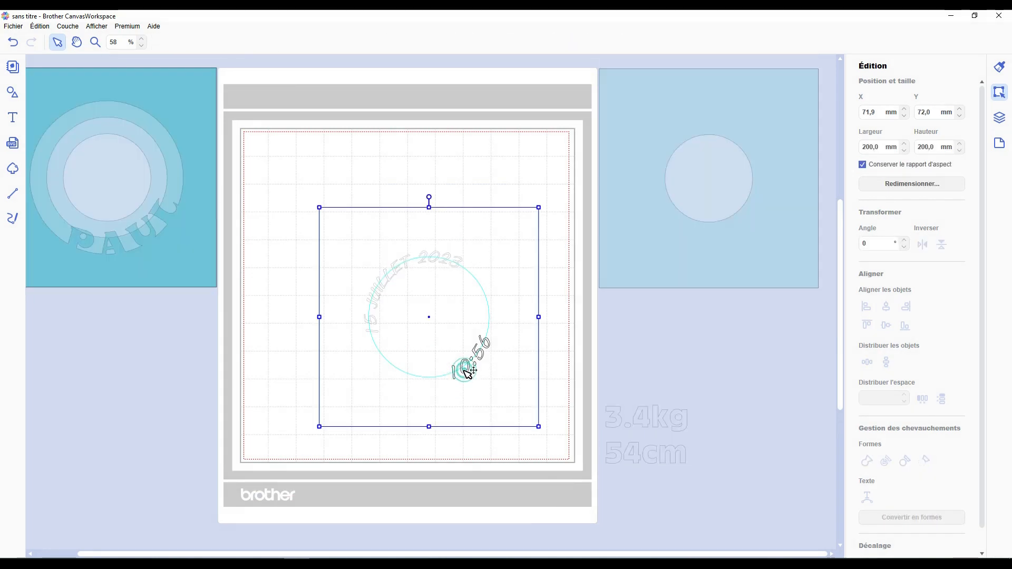
pyautogui.click(469, 371)
pyautogui.moveTo(468, 369); pyautogui.dragTo(498, 308)
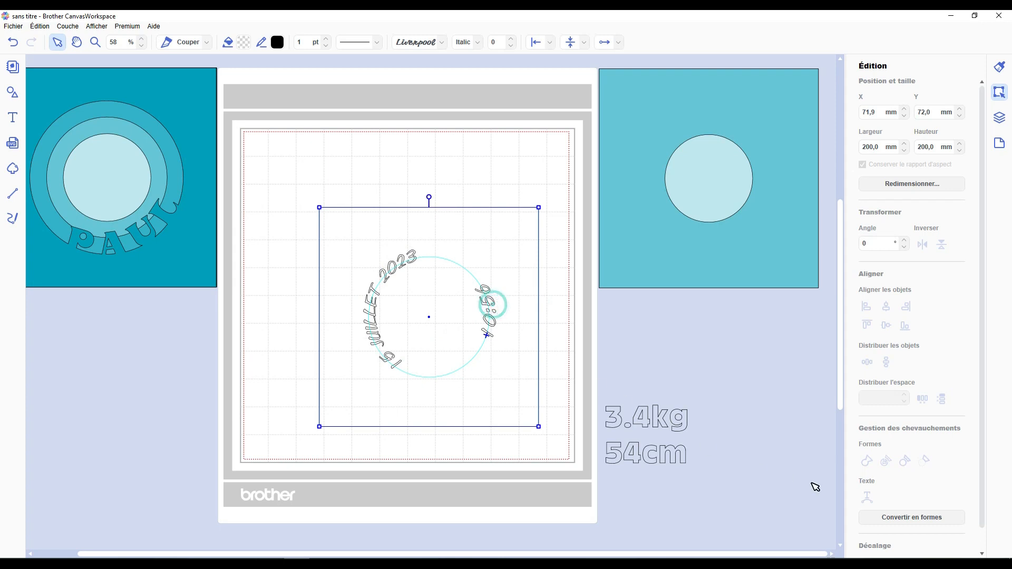
pyautogui.click(911, 521)
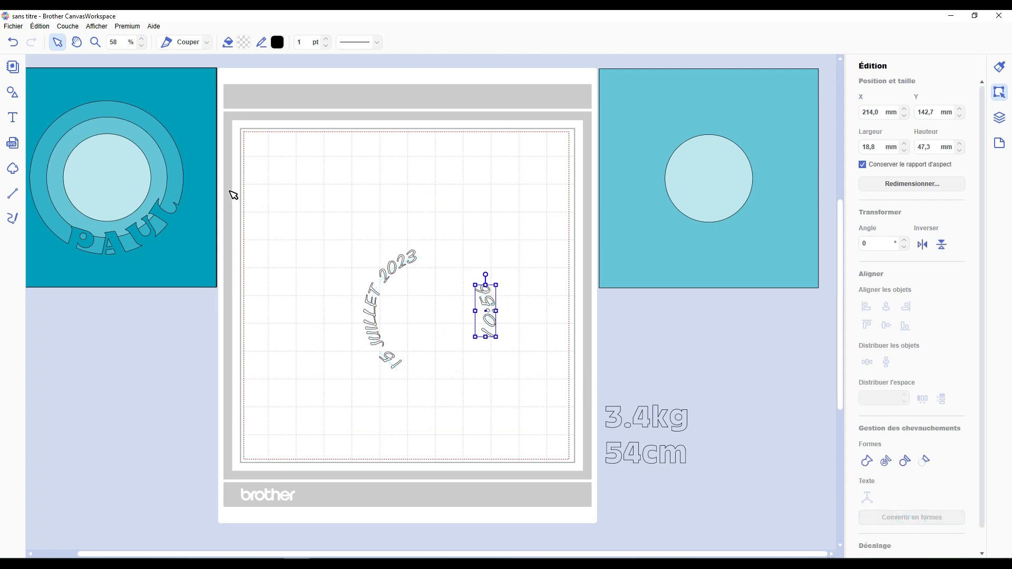
# Move the name layer off the stack and place the second square around the converted birth date and time.
pyautogui.moveTo(206, 167); pyautogui.dragTo(208, 420)
pyautogui.moveTo(203, 260); pyautogui.dragTo(536, 404)
# Shrink the converted birth date to about 82 mm wide and fit it against the left edge of the circular opening.
pyautogui.click(408, 266)
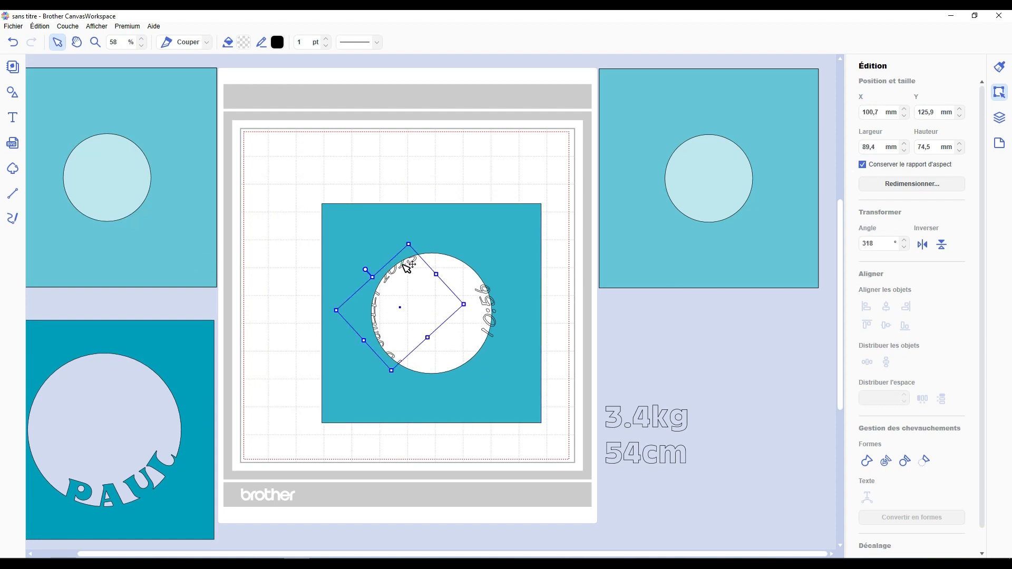
pyautogui.moveTo(407, 267); pyautogui.dragTo(417, 267)
pyautogui.click(417, 268)
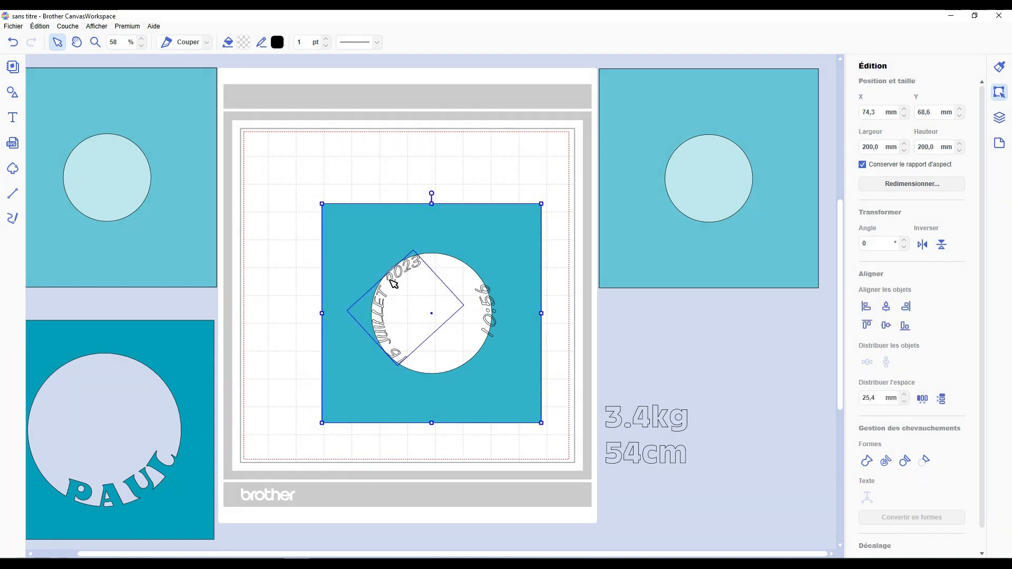
pyautogui.click(456, 272)
pyautogui.click(426, 263)
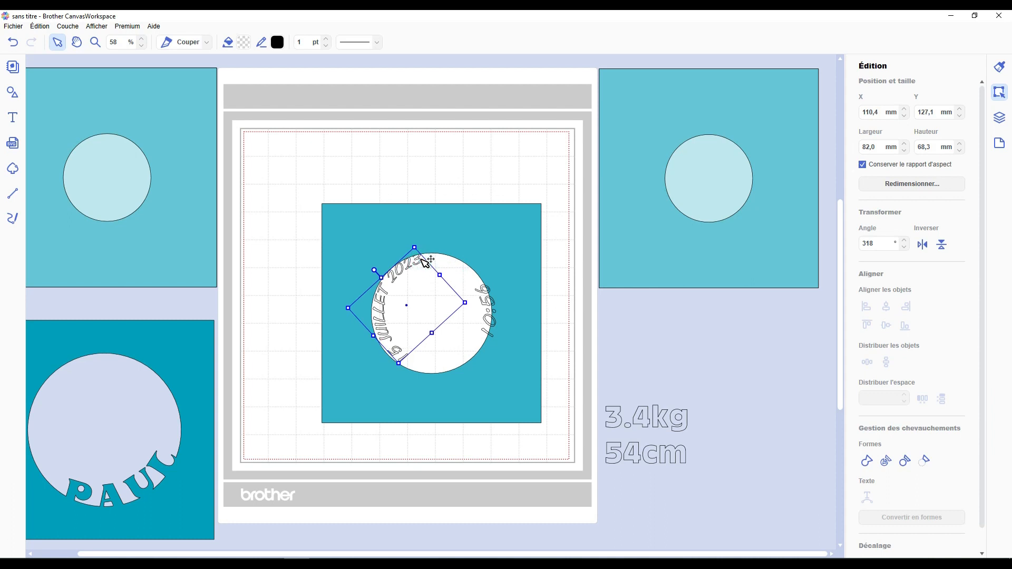
pyautogui.moveTo(424, 263); pyautogui.dragTo(424, 264)
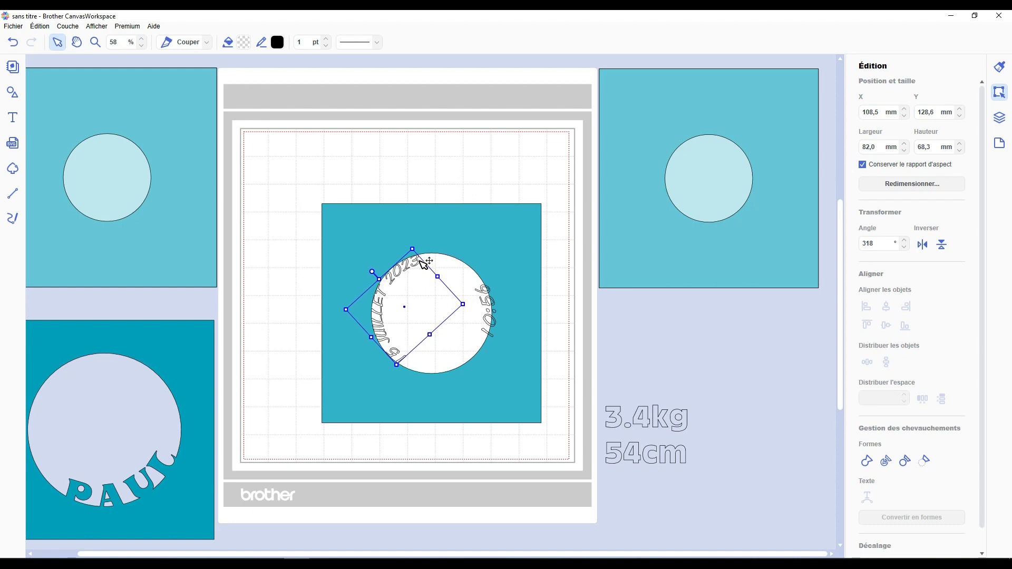
pyautogui.click(456, 279)
pyautogui.scroll(5, 419, 368)
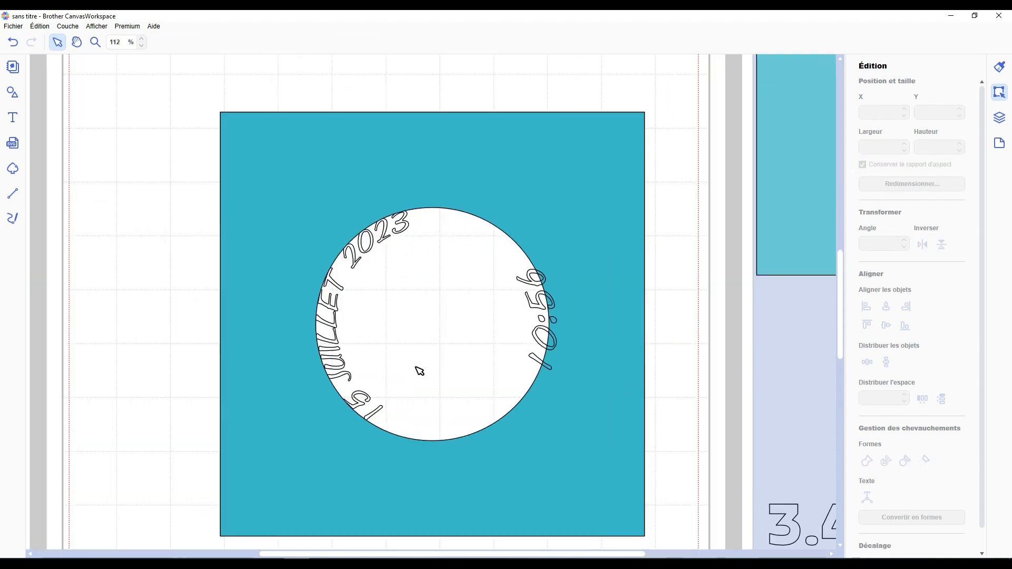
# Fit the converted birth date and birth time against opposite edges of the circular opening and weld both to the square.
pyautogui.scroll(2, 398, 407)
pyautogui.scroll(-4, 378, 361)
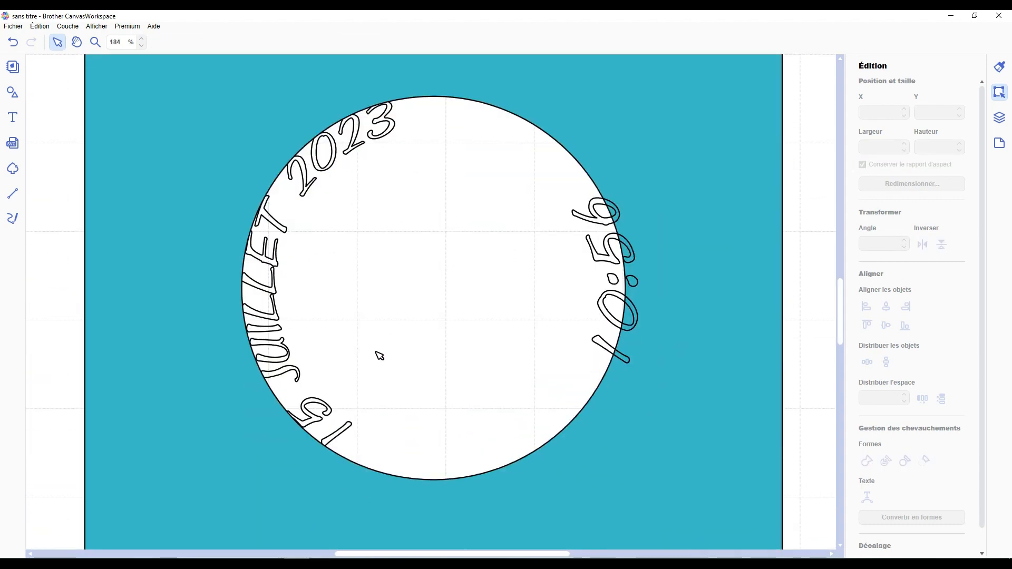
pyautogui.click(297, 376)
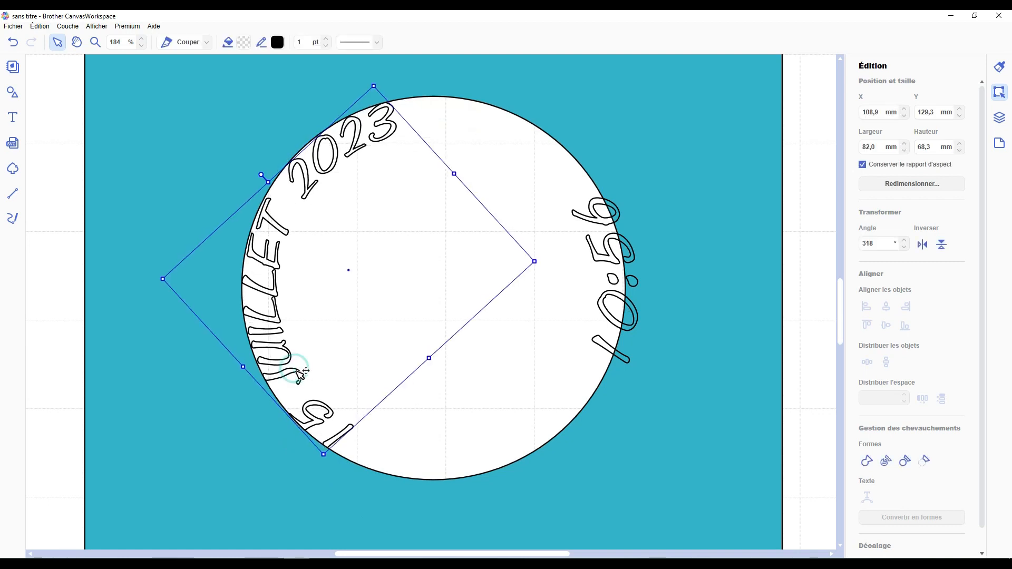
pyautogui.moveTo(296, 373); pyautogui.dragTo(293, 370)
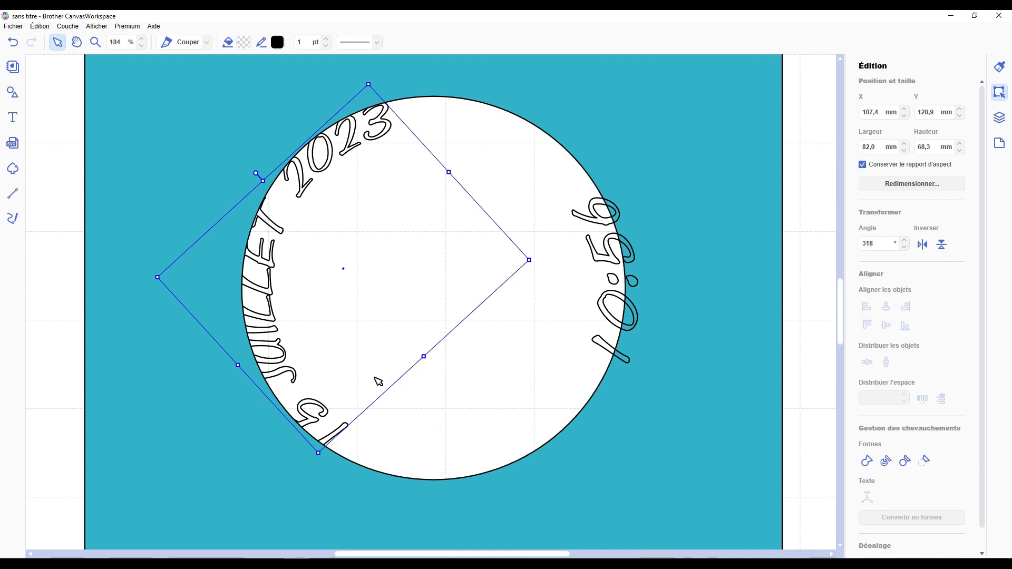
pyautogui.keyDown('shift'); pyautogui.click(202, 167); pyautogui.keyUp('shift')
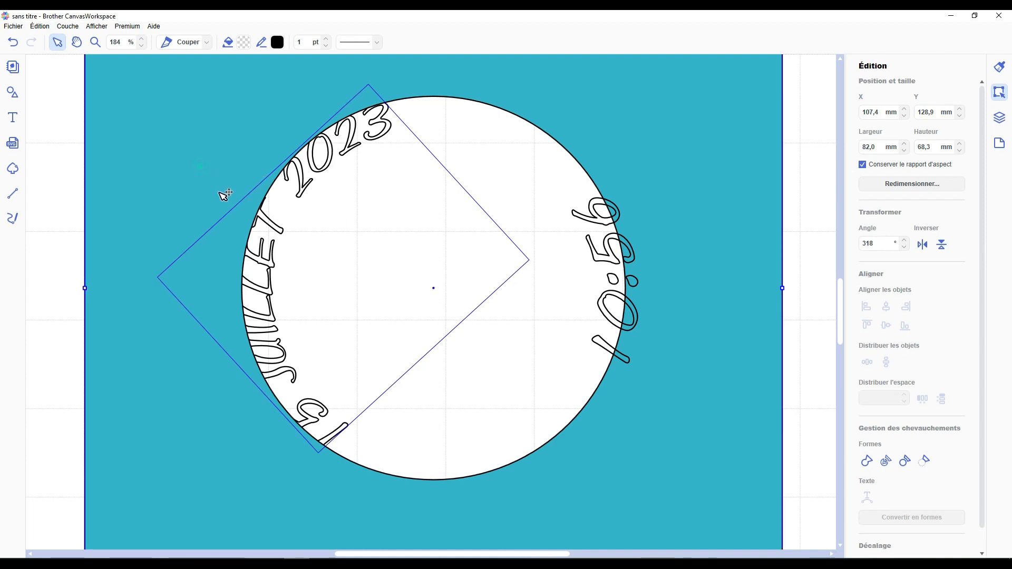
pyautogui.click(865, 461)
pyautogui.moveTo(597, 258); pyautogui.dragTo(585, 250)
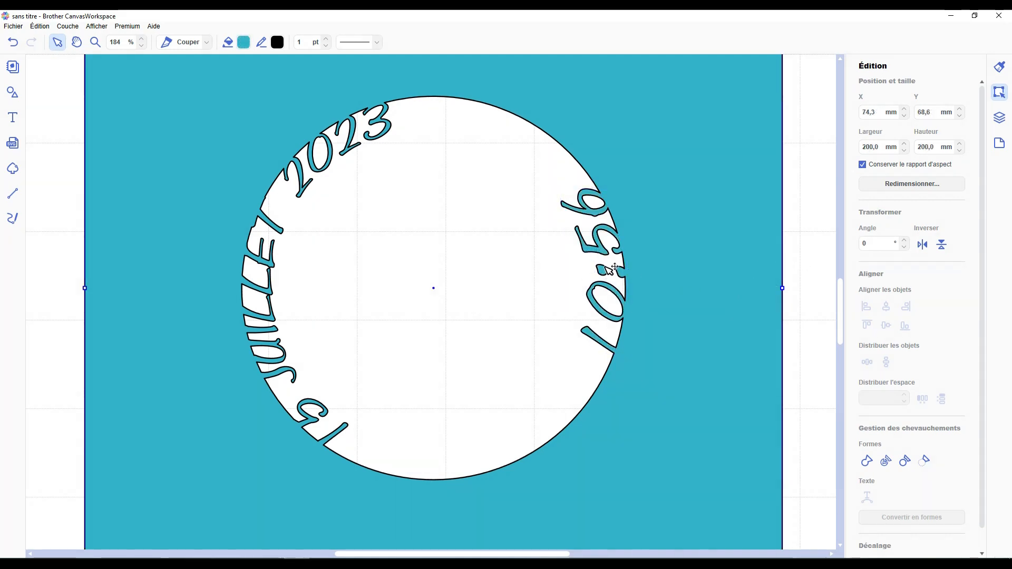
# Add a square reduced to a bar about 5.3 × 1.6 mm, bridge the birth time's colon dots to the edge, and weld it.
pyautogui.click(13, 93)
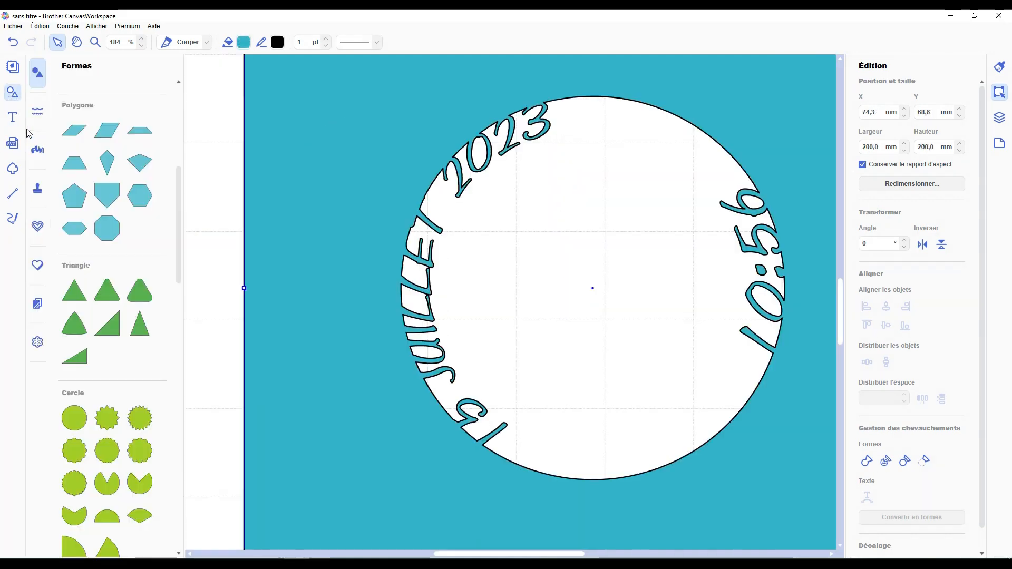
pyautogui.scroll(5, 104, 192)
pyautogui.click(72, 102)
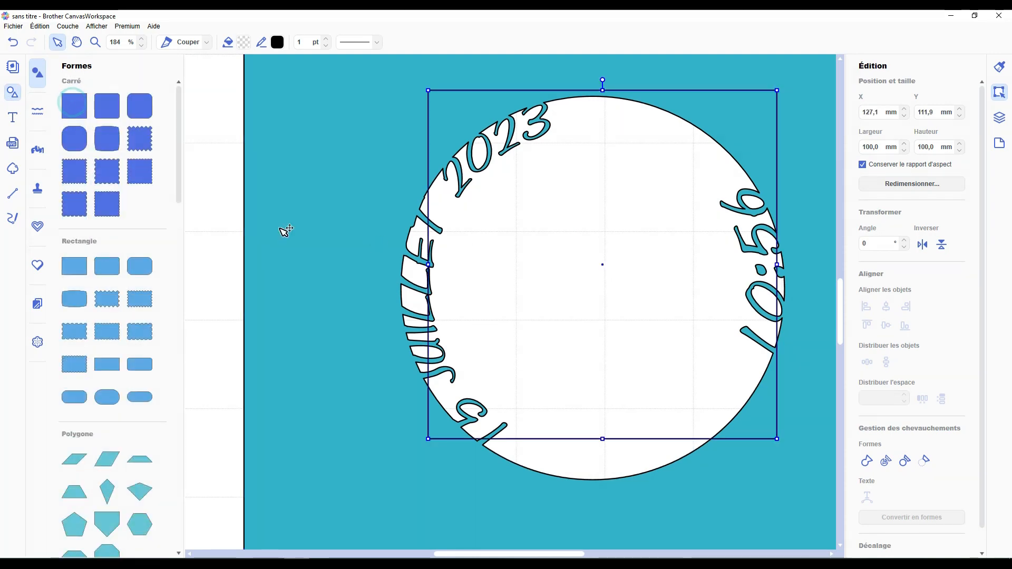
pyautogui.click(13, 92)
pyautogui.moveTo(440, 100); pyautogui.dragTo(443, 433)
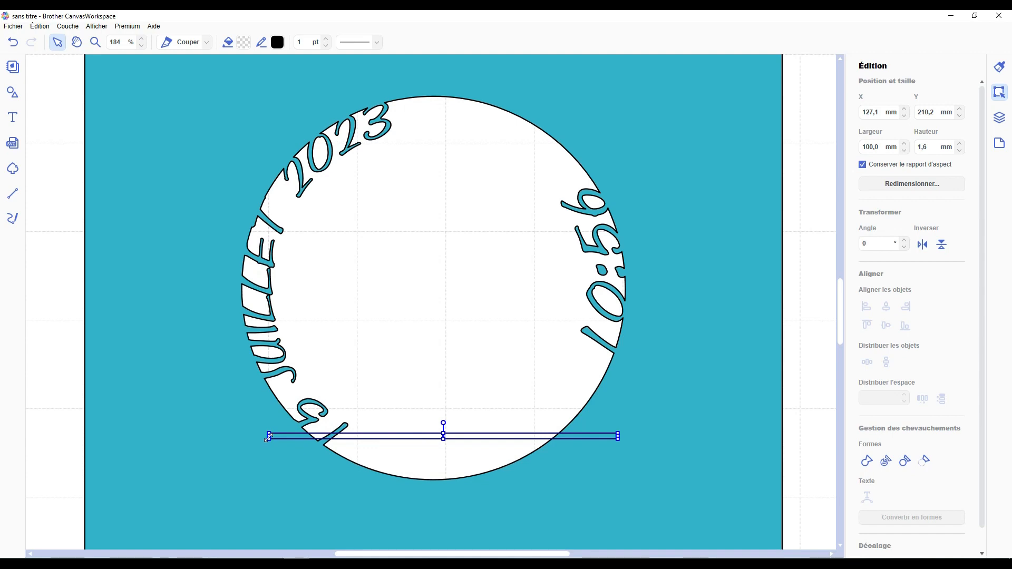
pyautogui.moveTo(268, 435); pyautogui.dragTo(610, 275)
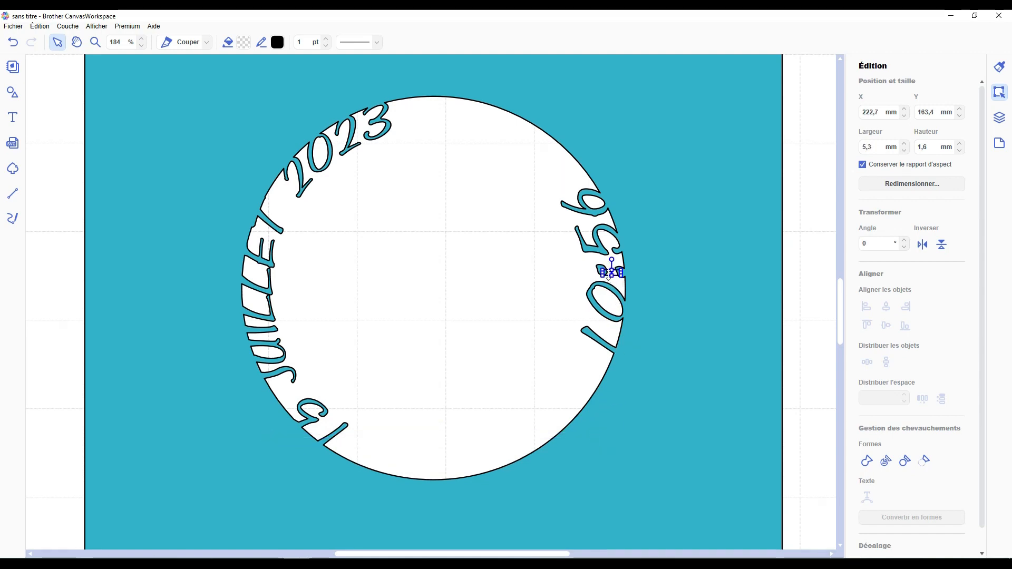
pyautogui.scroll(10, 643, 275)
pyautogui.moveTo(790, 243); pyautogui.dragTo(794, 241)
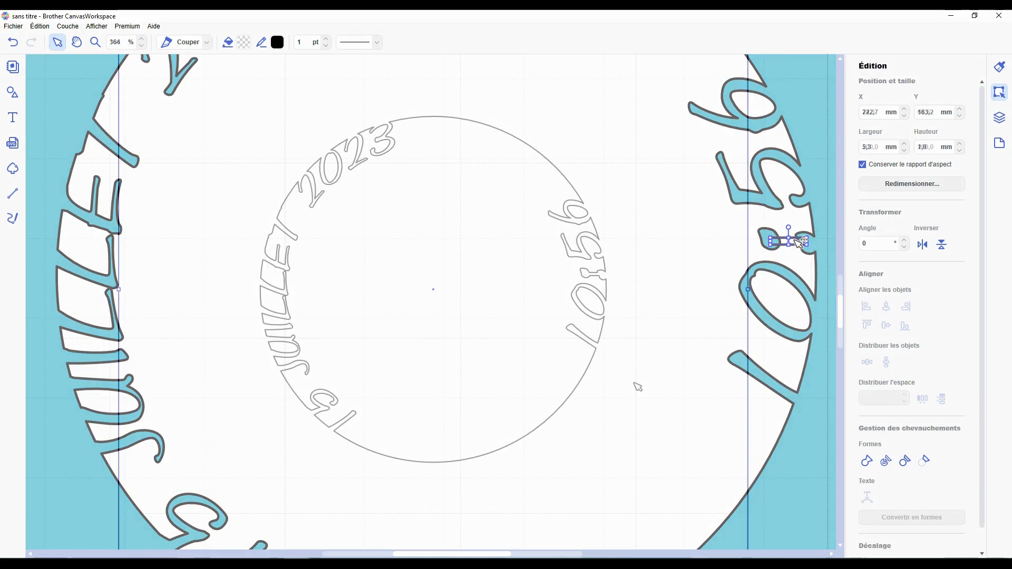
# Fill the welded date-and-time square with the turquoise #33B2C9.
pyautogui.scroll(-5, 637, 386)
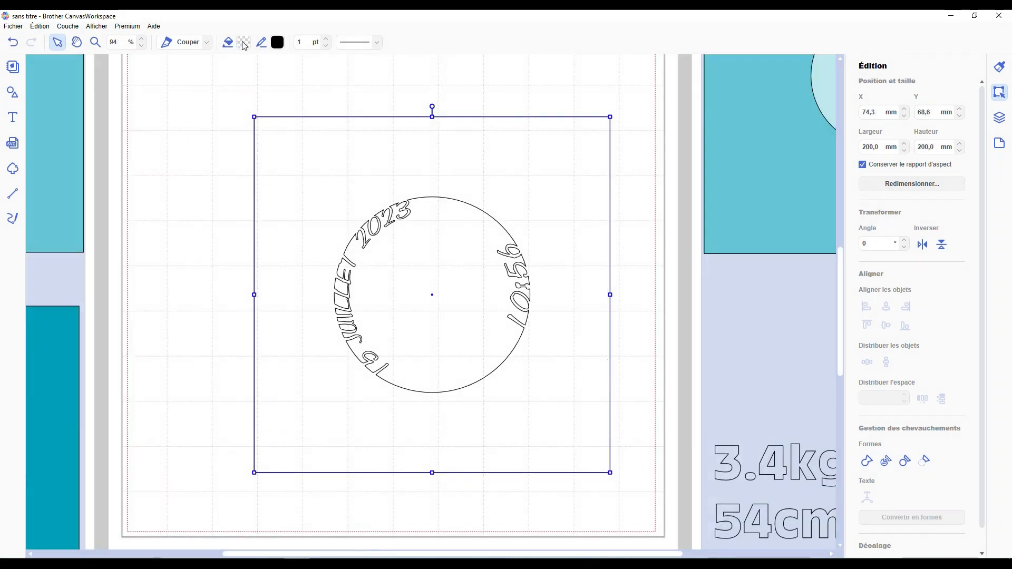
pyautogui.click(244, 43)
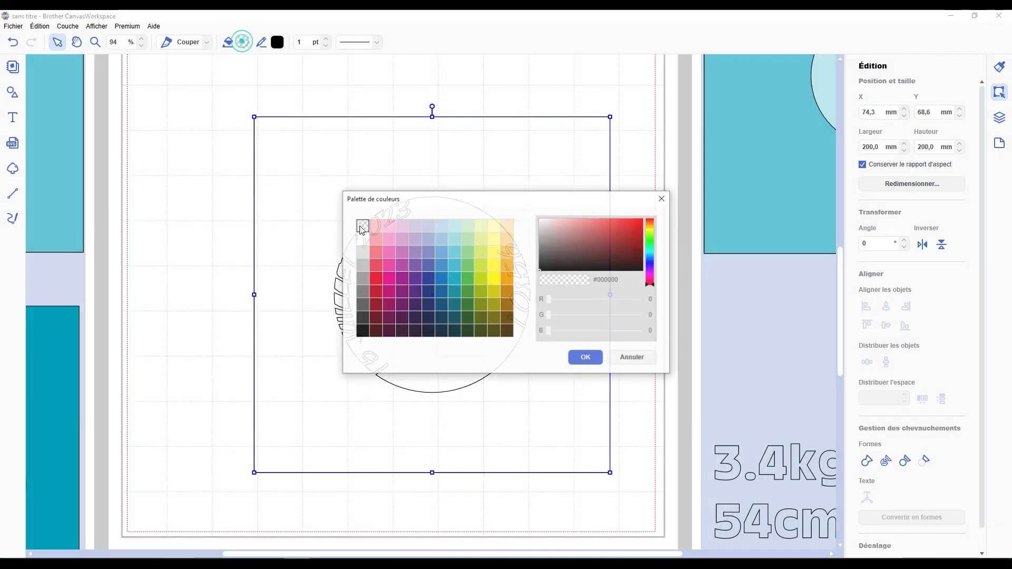
pyautogui.click(454, 265)
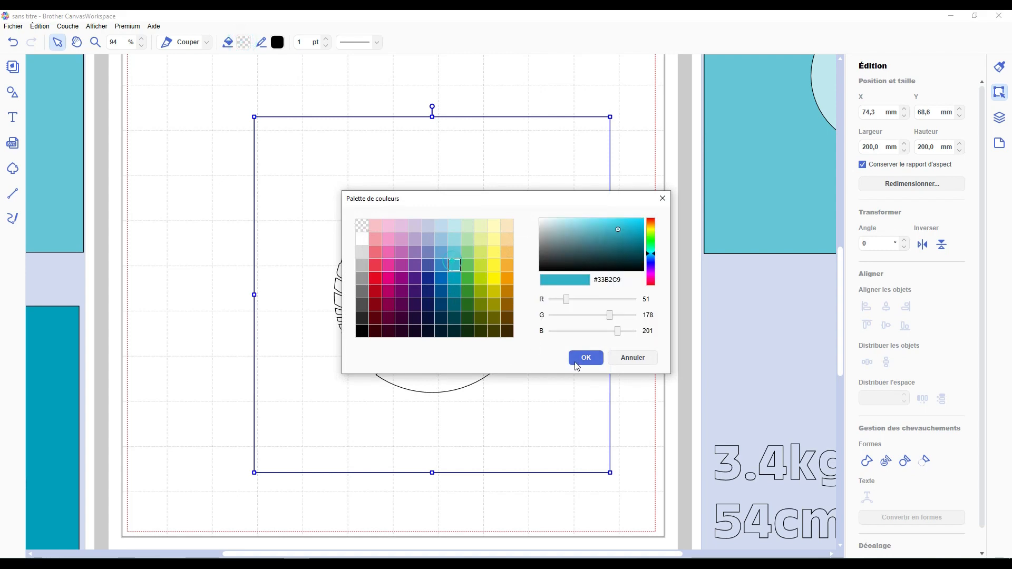
pyautogui.click(585, 357)
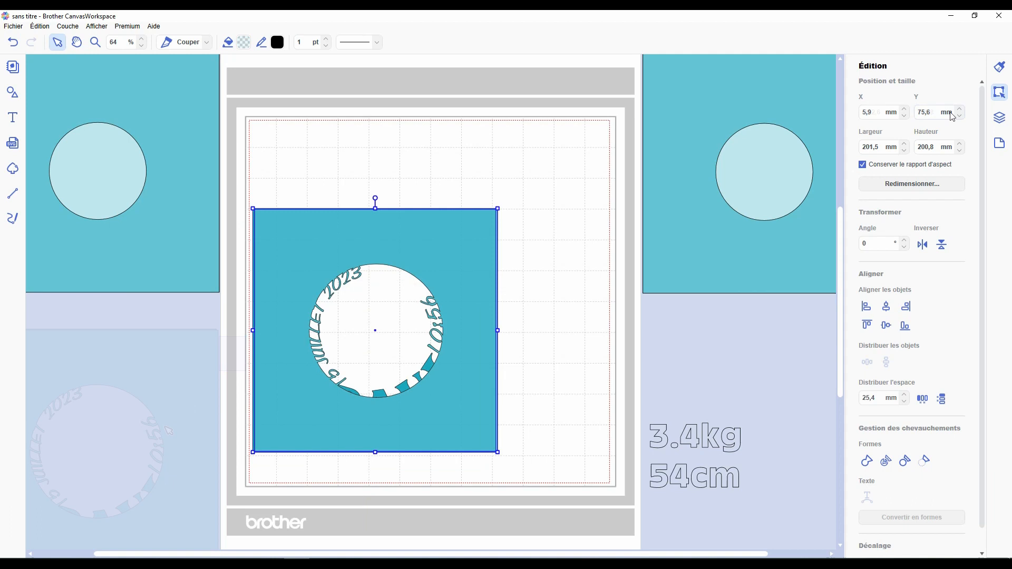
# Bring the name layer in front of the date-and-time layer.
pyautogui.click(1000, 117)
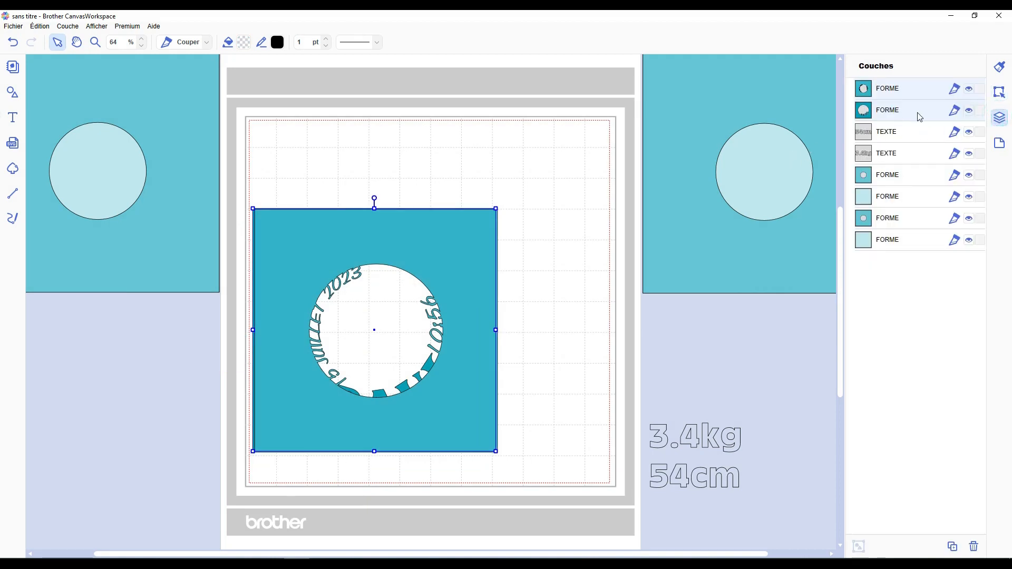
pyautogui.click(917, 112)
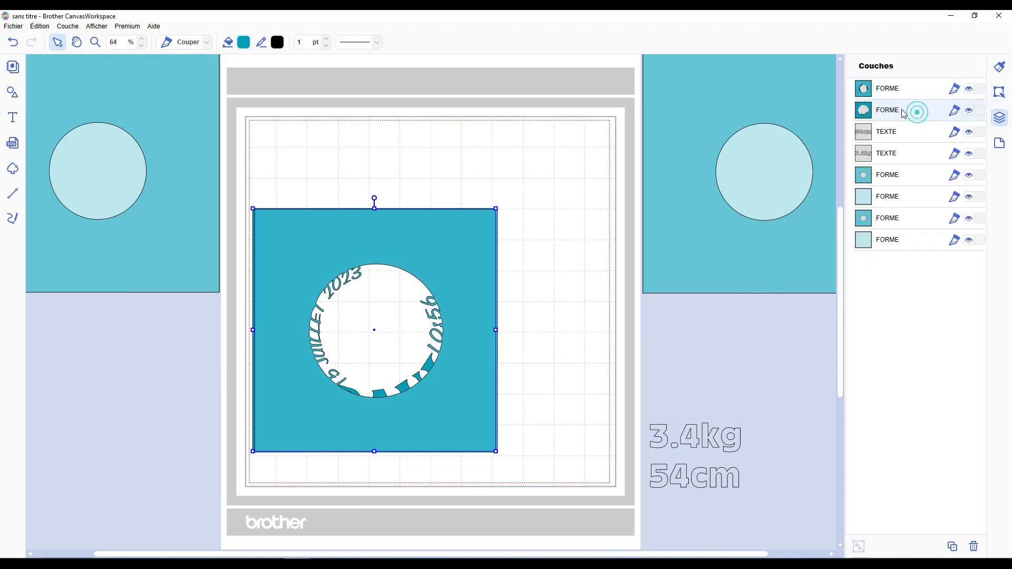
pyautogui.click(514, 173)
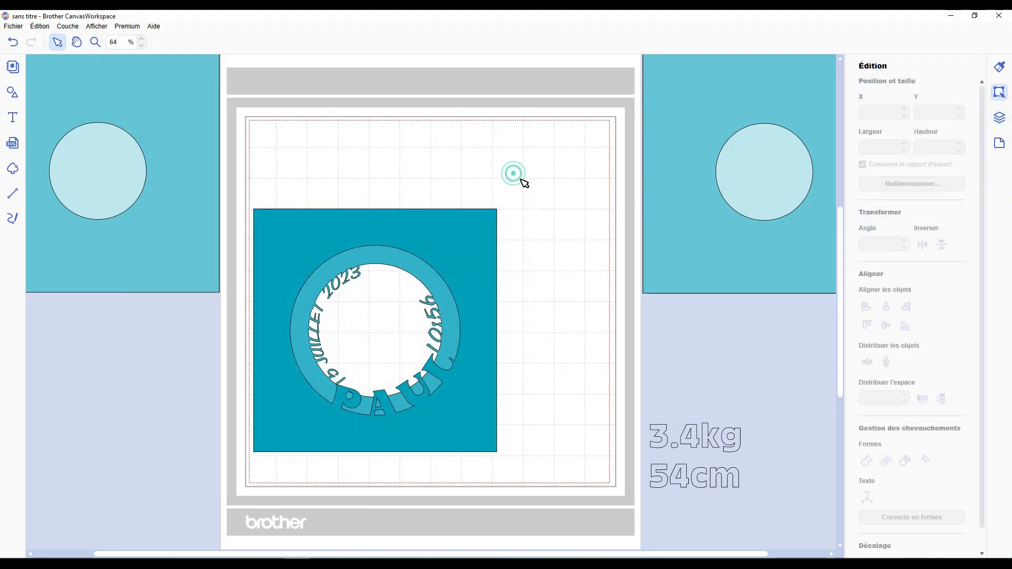
# Fill the name layer with the darker teal #007F96.
pyautogui.click(462, 266)
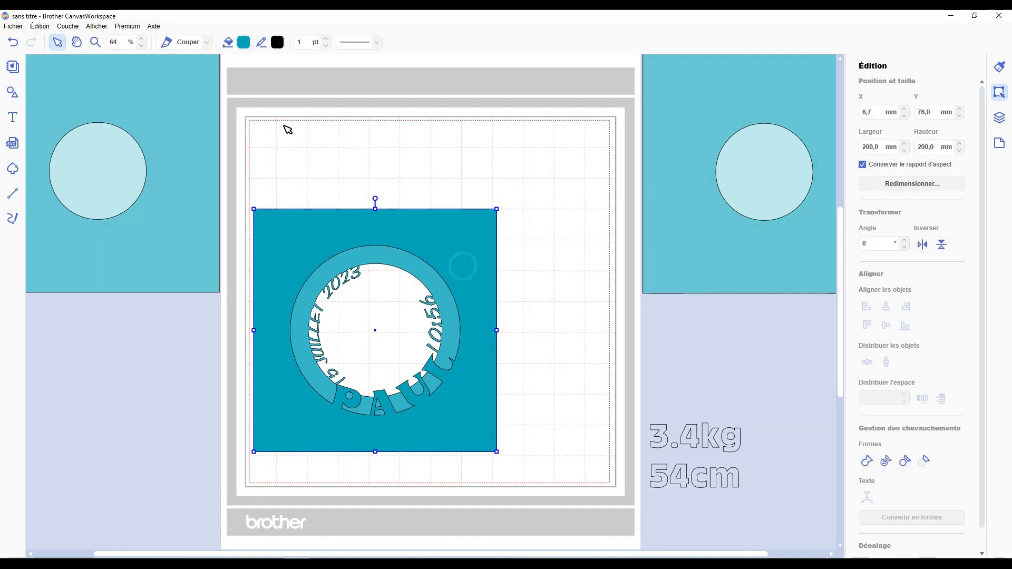
pyautogui.click(244, 42)
pyautogui.click(454, 291)
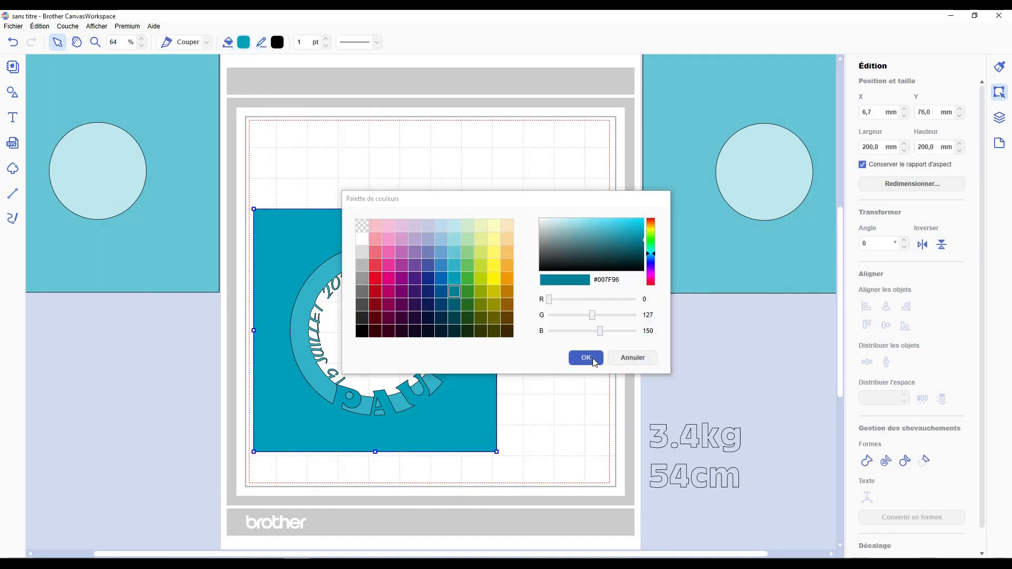
pyautogui.click(593, 360)
pyautogui.click(579, 288)
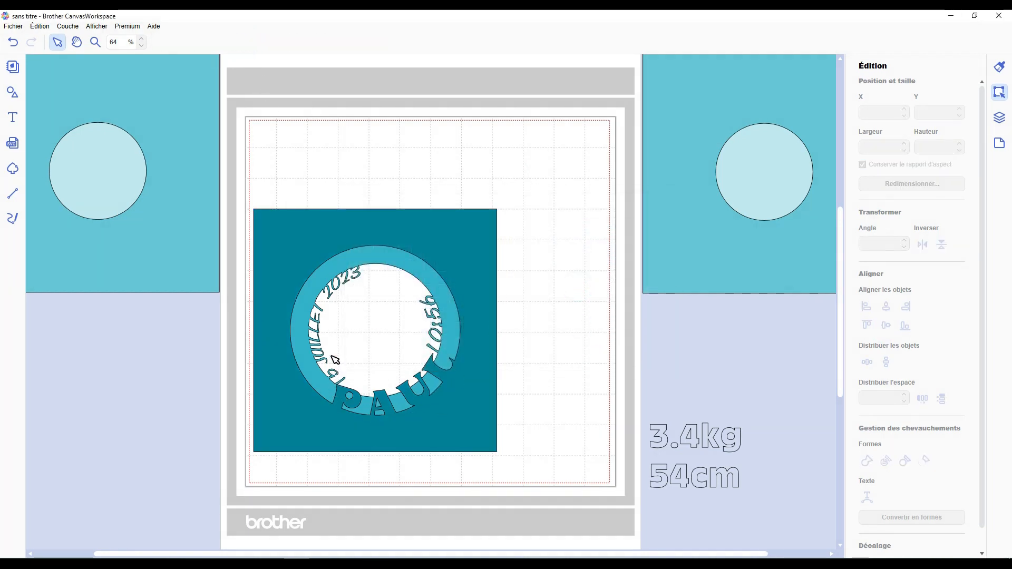
# Move the stacked name and date-and-time layers together off the mat and place the next square with the smaller opening on it.
pyautogui.click(443, 258)
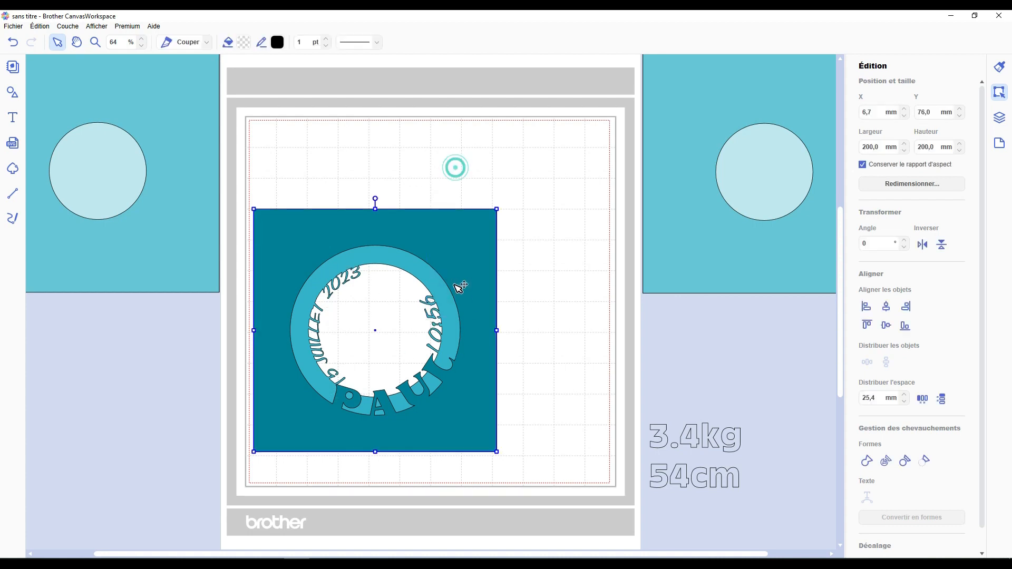
pyautogui.moveTo(470, 244); pyautogui.dragTo(227, 372)
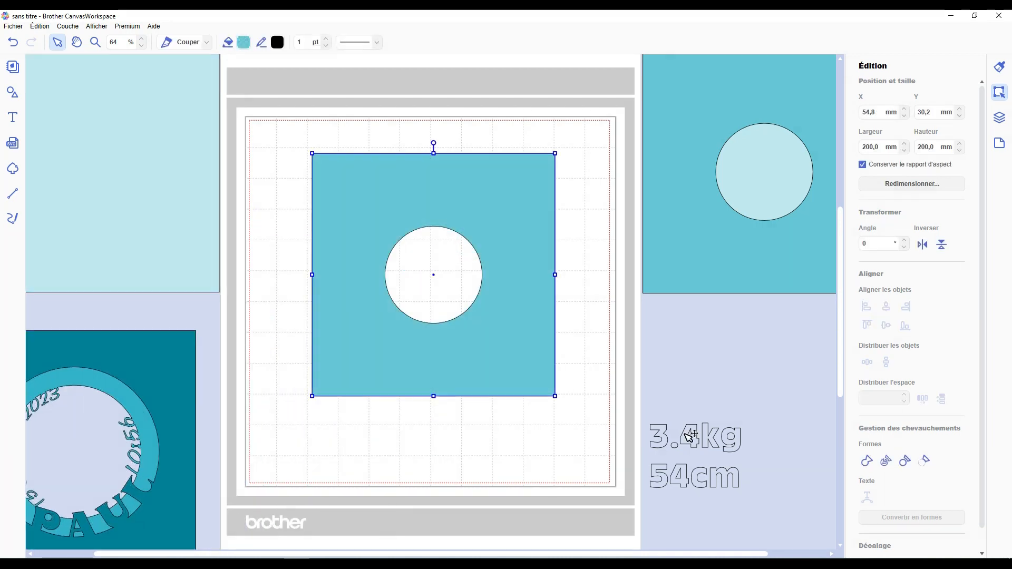
pyautogui.moveTo(150, 409); pyautogui.dragTo(205, 322)
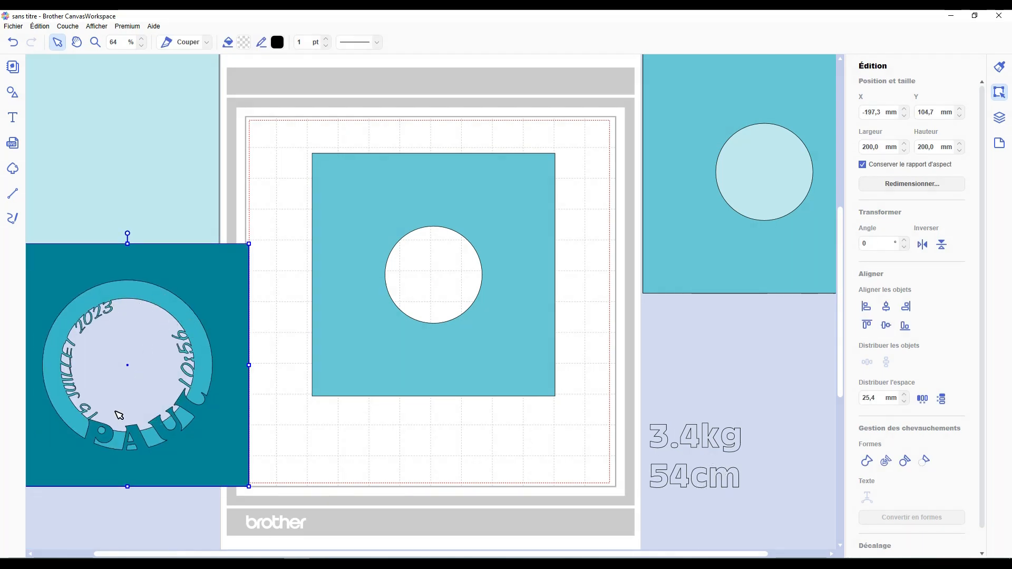
# Move the spare cut-out square onto the pale square beside the mat, and place a copy of the central square below the original.
pyautogui.moveTo(519, 278); pyautogui.dragTo(216, 364)
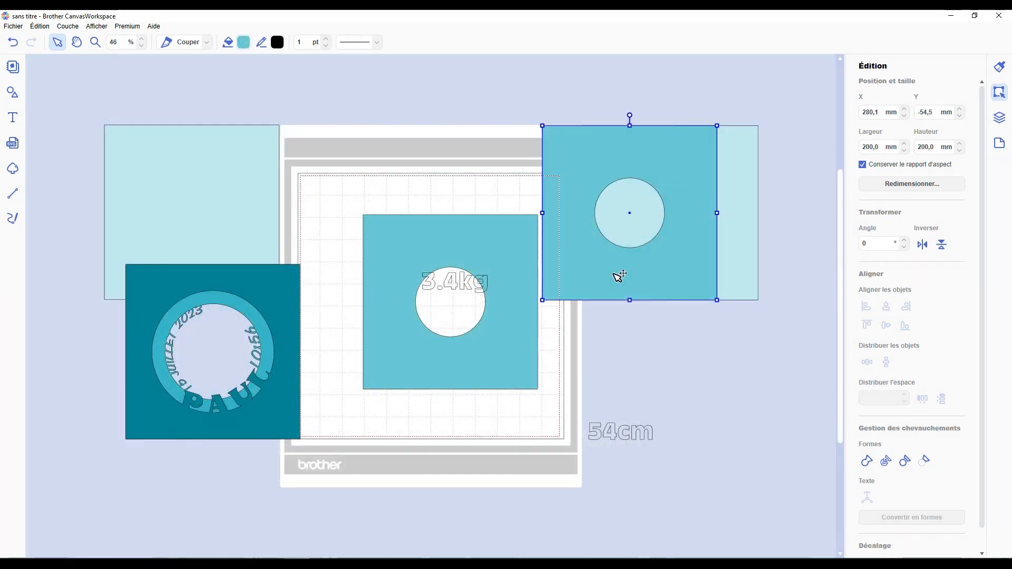
pyautogui.moveTo(614, 275); pyautogui.dragTo(215, 274)
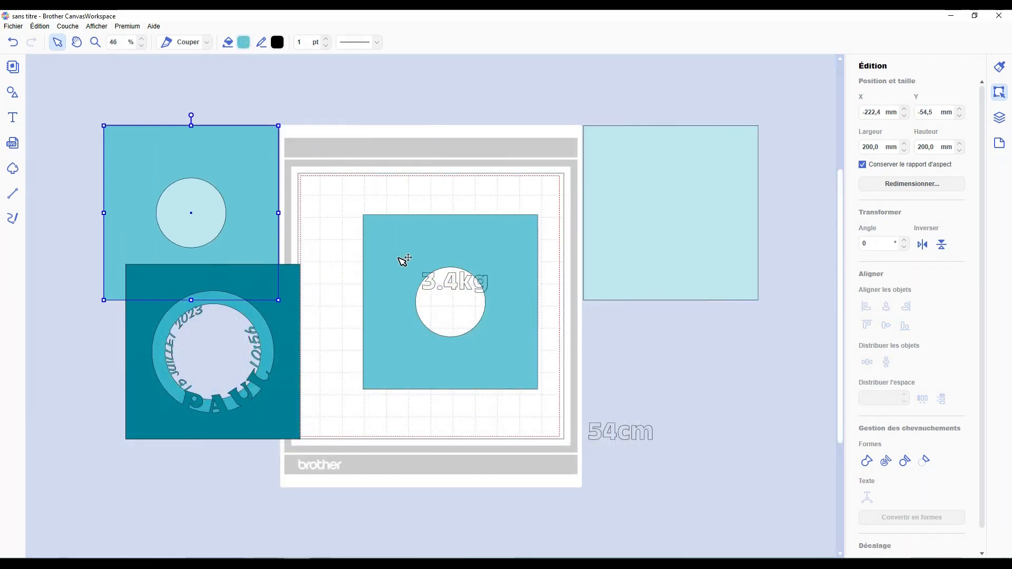
pyautogui.hotkey('ctrl', 'v')
pyautogui.moveTo(440, 250); pyautogui.dragTo(434, 433)
# Fit the 3.4kg text to the inside of the central square's circular opening and shrink it to about 34 mm wide.
pyautogui.click(446, 325)
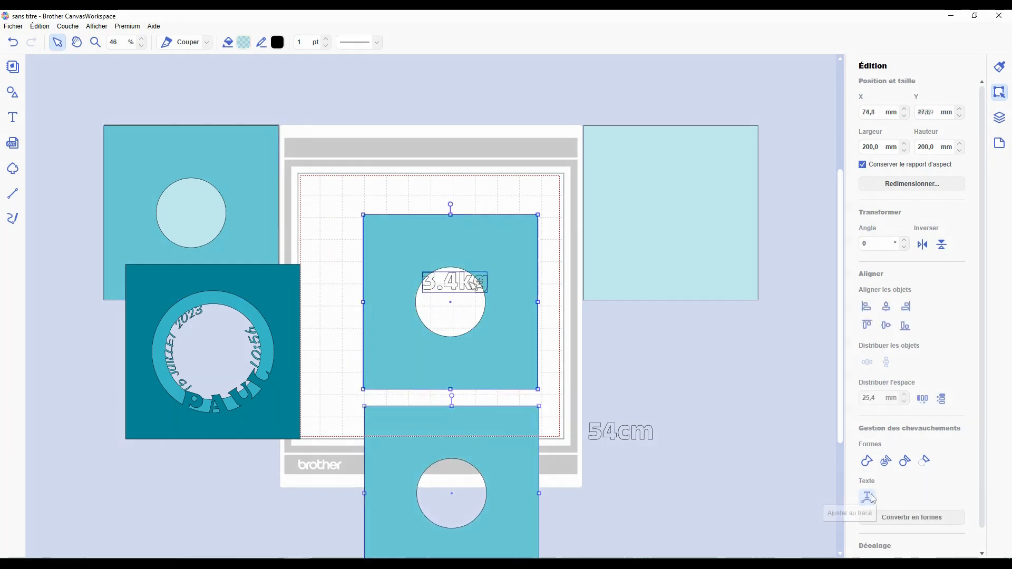
pyautogui.scroll(5, 448, 325)
pyautogui.scroll(-3, 566, 300)
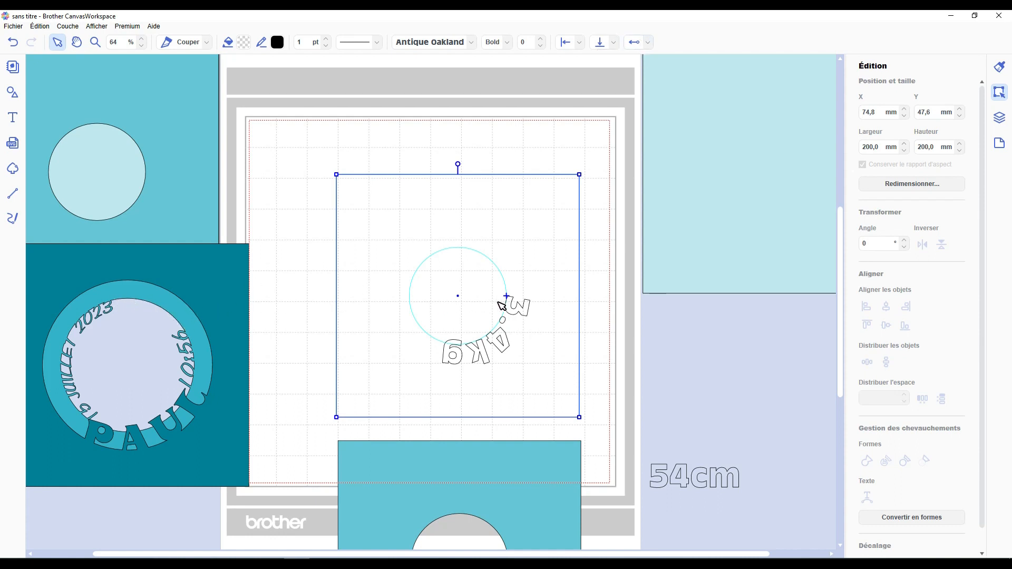
pyautogui.click(613, 42)
pyautogui.click(604, 83)
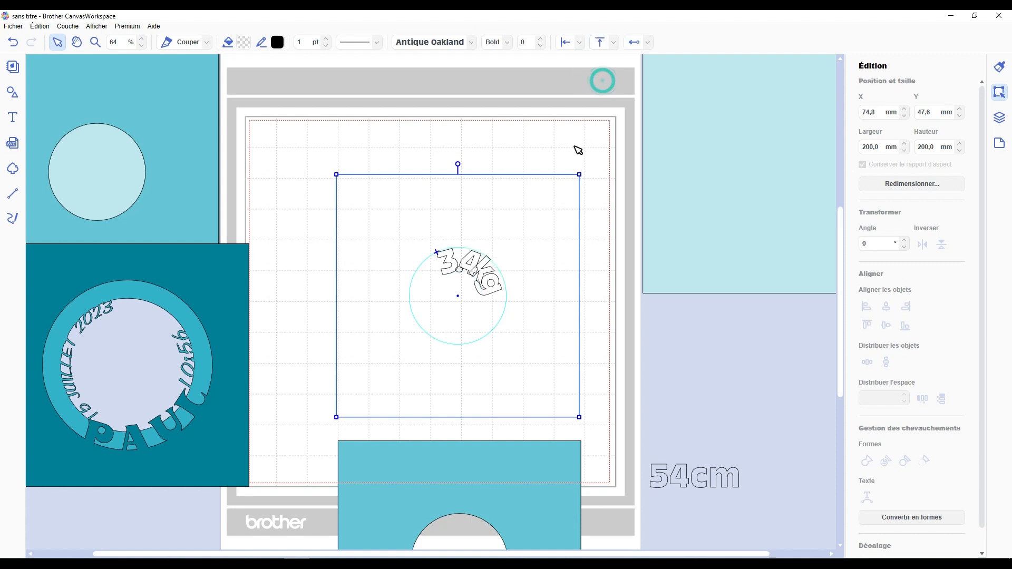
pyautogui.doubleClick(484, 282)
pyautogui.moveTo(483, 282); pyautogui.dragTo(478, 279)
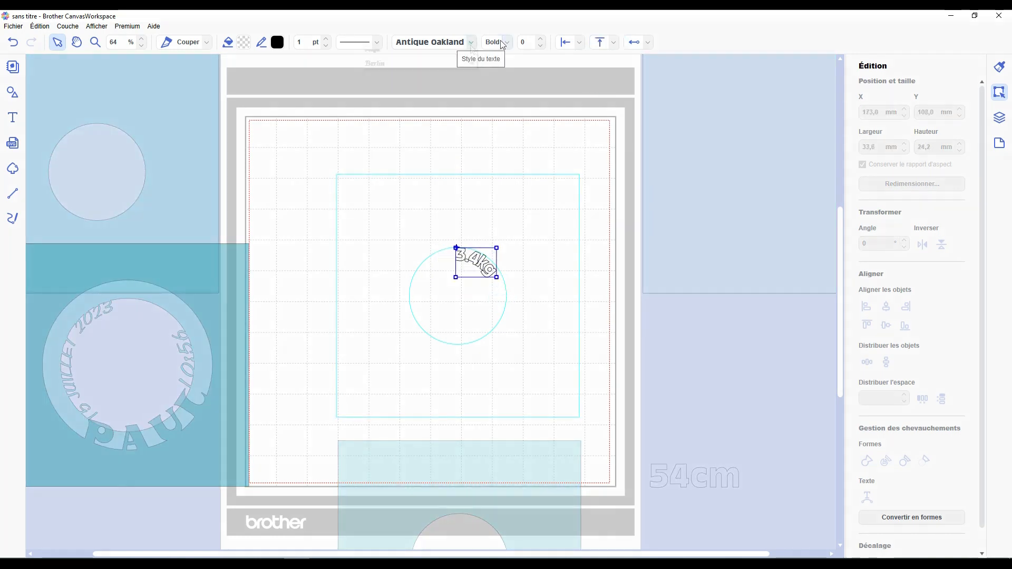
# Set the weight text to Ecuador Regular, change it to 3.4KG centred on the path line, and convert it to shapes.
pyautogui.click(471, 42)
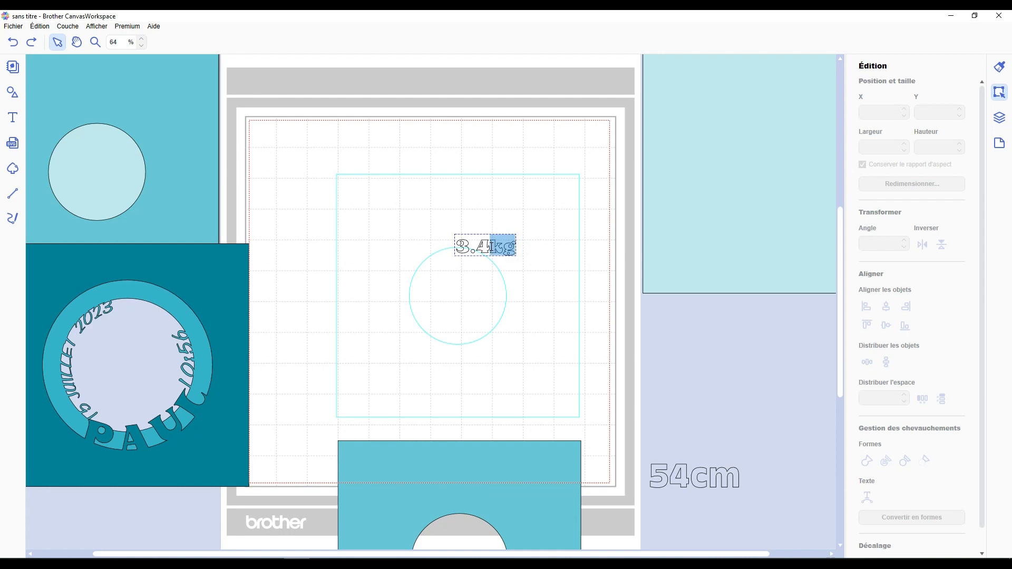
pyautogui.write('KG')
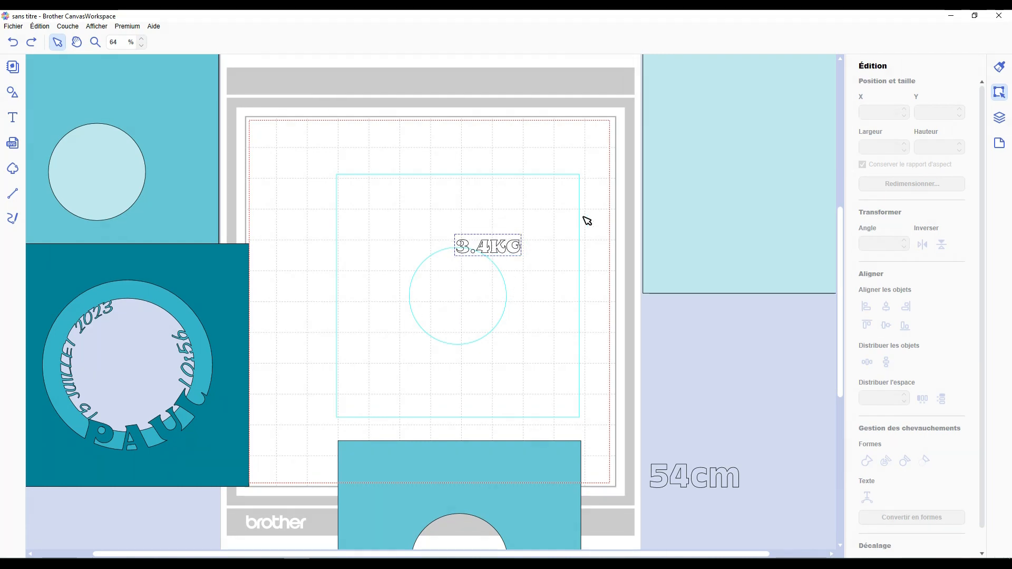
pyautogui.click(487, 318)
pyautogui.click(907, 517)
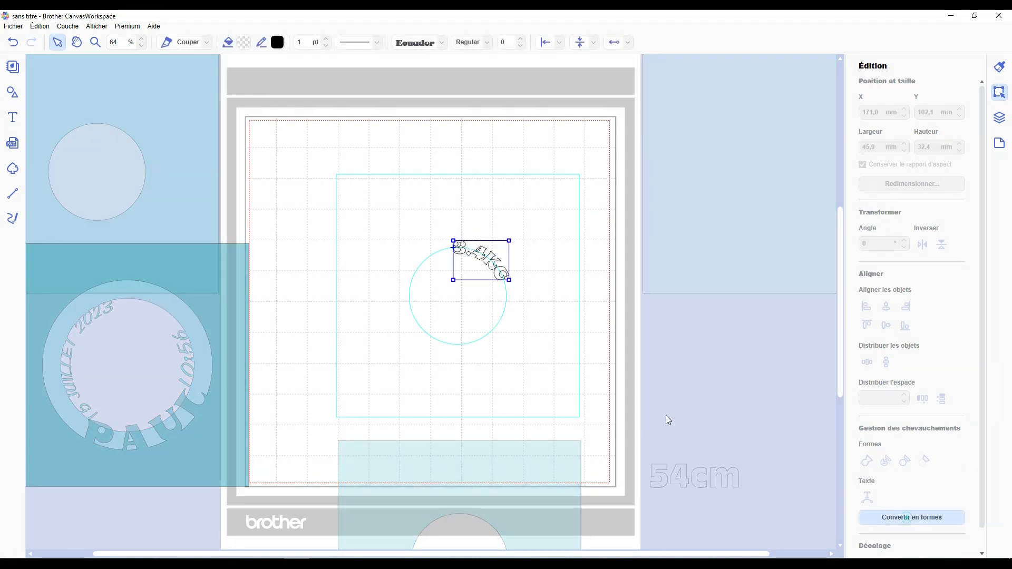
# Place the spare copy of the square over the weight text and fit the 54cm text along its opening's inner edge.
pyautogui.moveTo(515, 465); pyautogui.dragTo(518, 200)
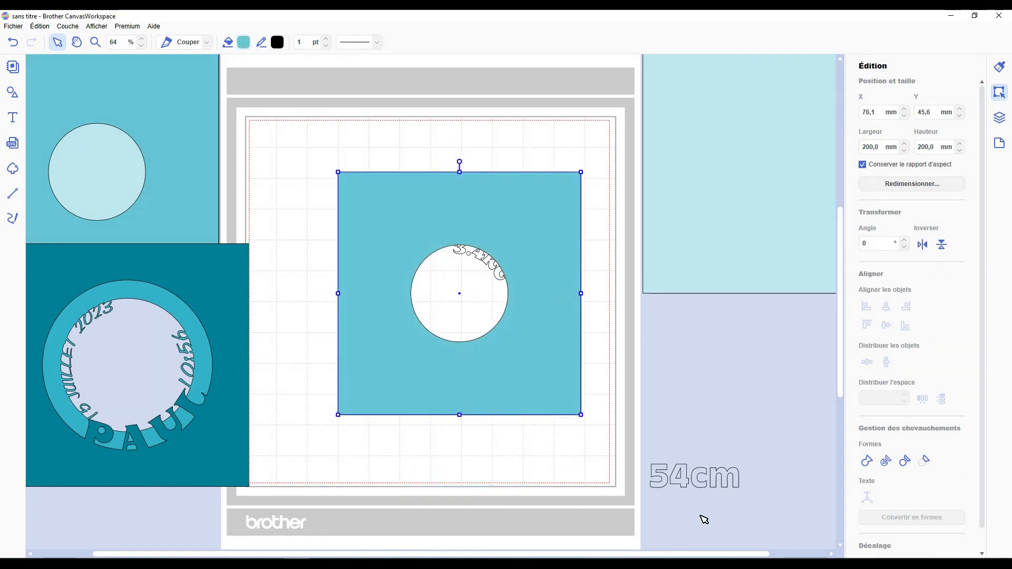
pyautogui.moveTo(701, 480); pyautogui.dragTo(451, 355)
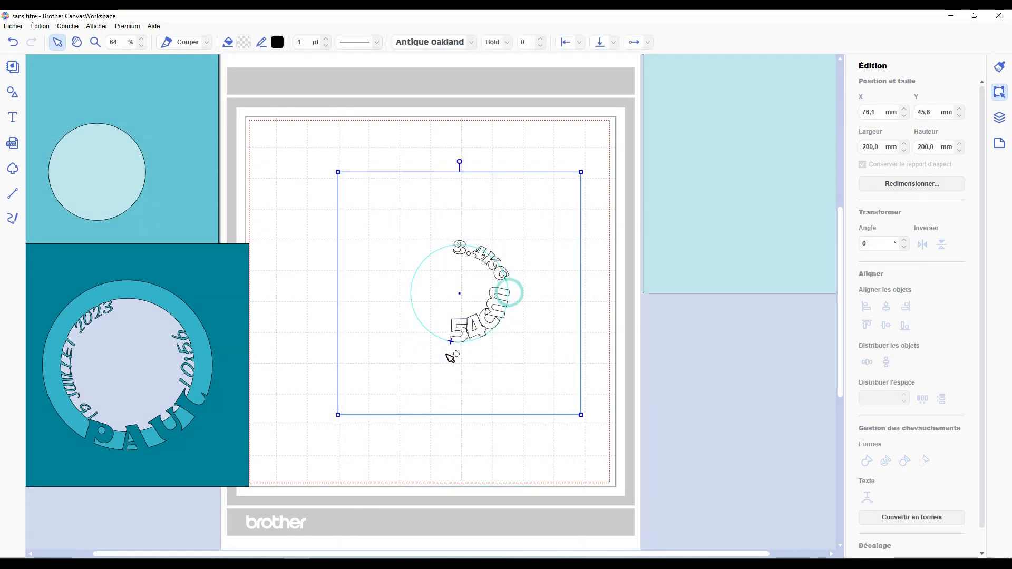
pyautogui.doubleClick(500, 308)
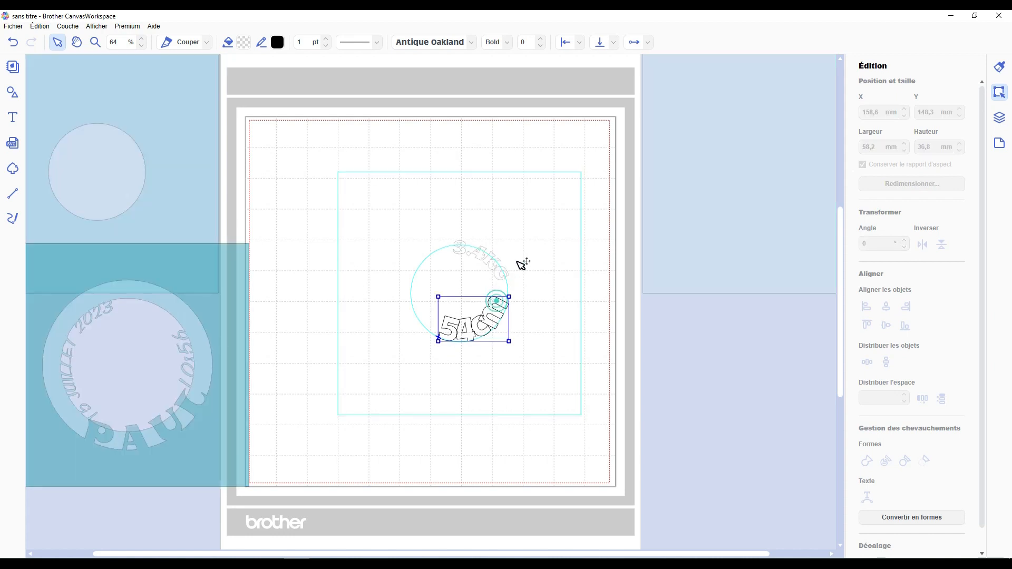
# Set the curved length text to Ecuador Regular and change its wording to 54CM.
pyautogui.click(471, 42)
pyautogui.click(447, 72)
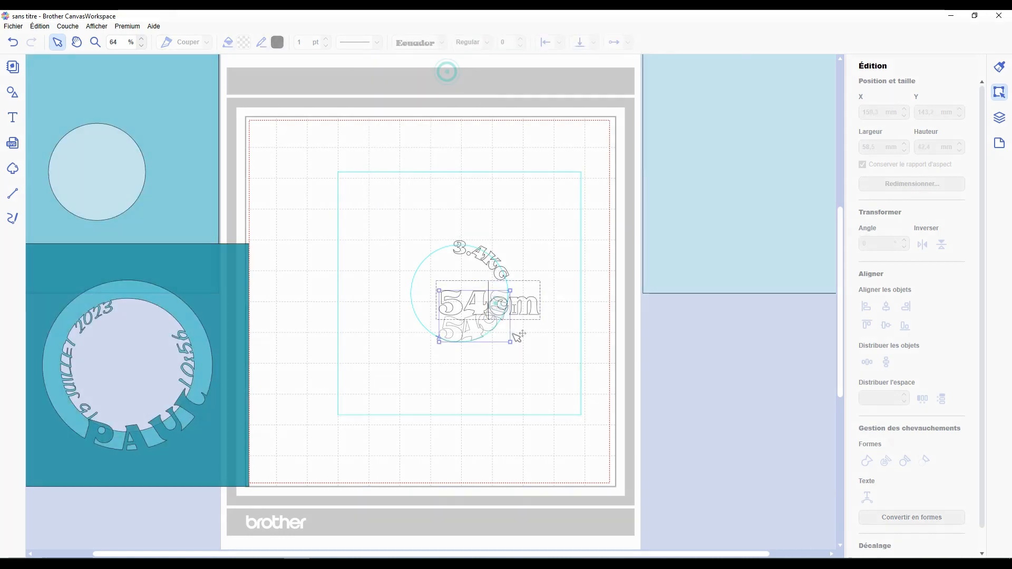
pyautogui.moveTo(495, 303); pyautogui.dragTo(564, 310)
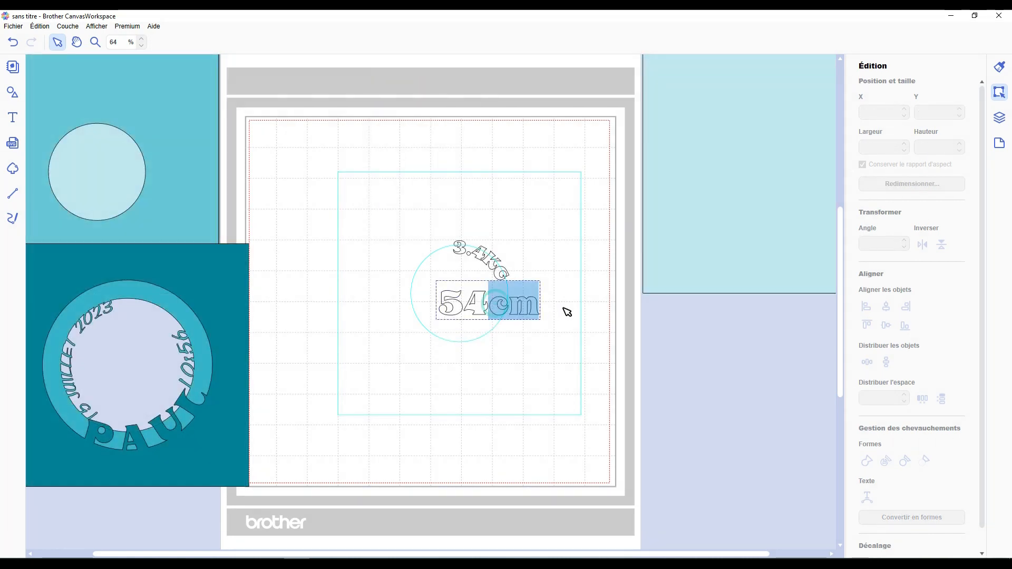
pyautogui.write('CM')
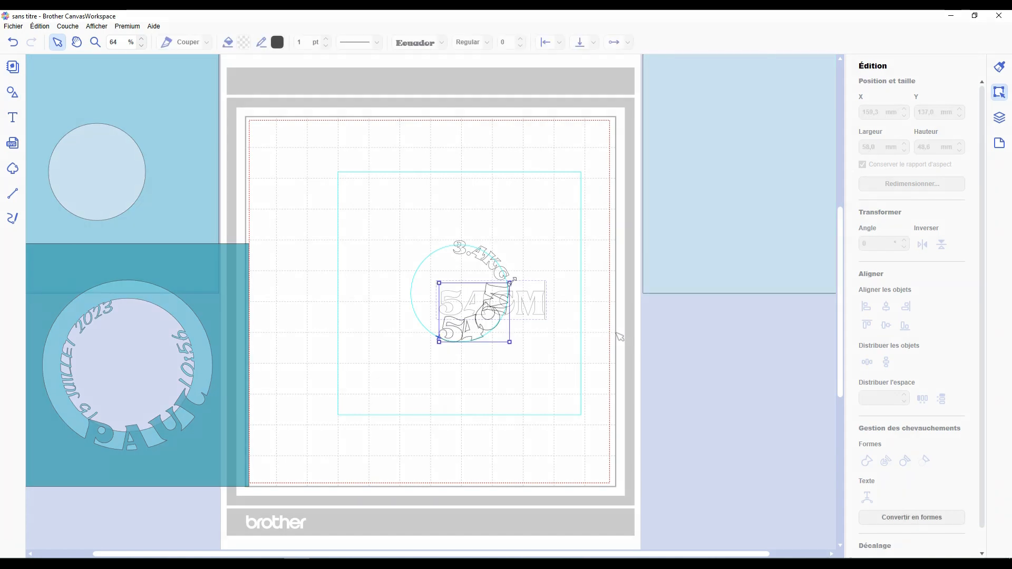
# Shrink the 54CM text and widen its letter spacing along the opening's edge, and convert it to shapes.
pyautogui.moveTo(511, 281); pyautogui.dragTo(485, 326)
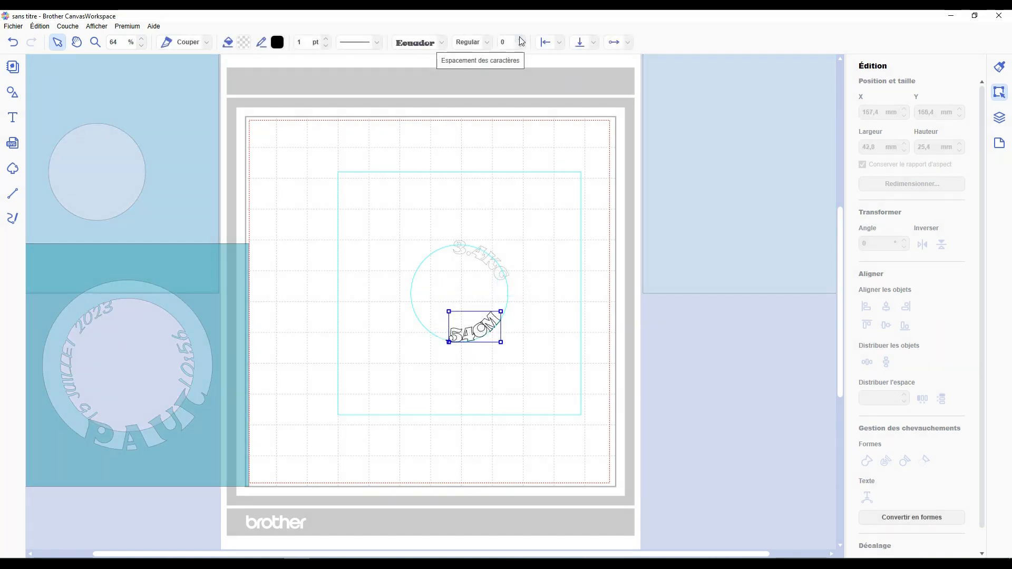
pyautogui.click(520, 38)
pyautogui.click(519, 39)
pyautogui.click(906, 516)
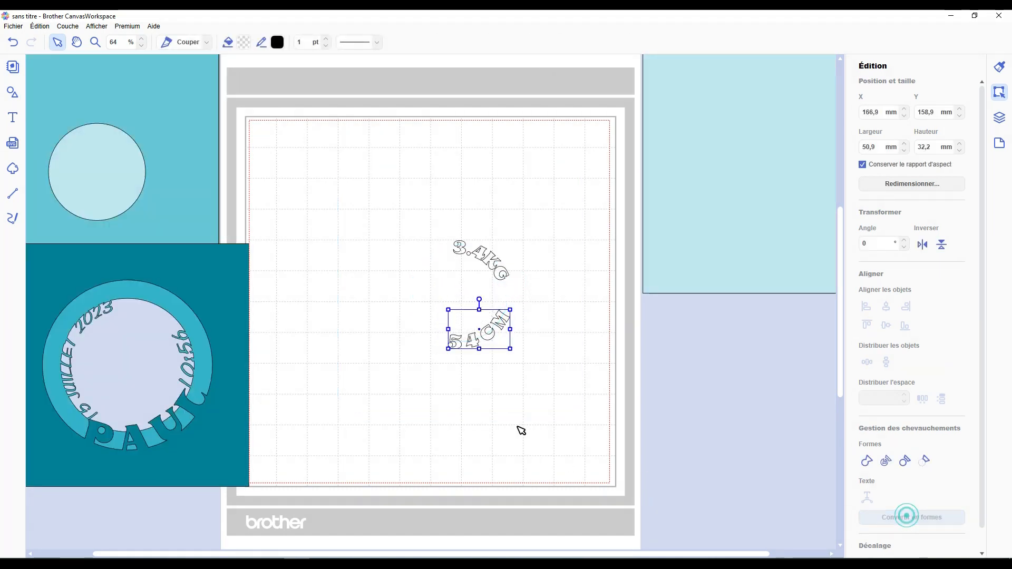
# Bring the cut-out square from beside the mat over both texts and weld 3.4KG and 54CM to its opening's inner edge.
pyautogui.moveTo(188, 163); pyautogui.dragTo(550, 283)
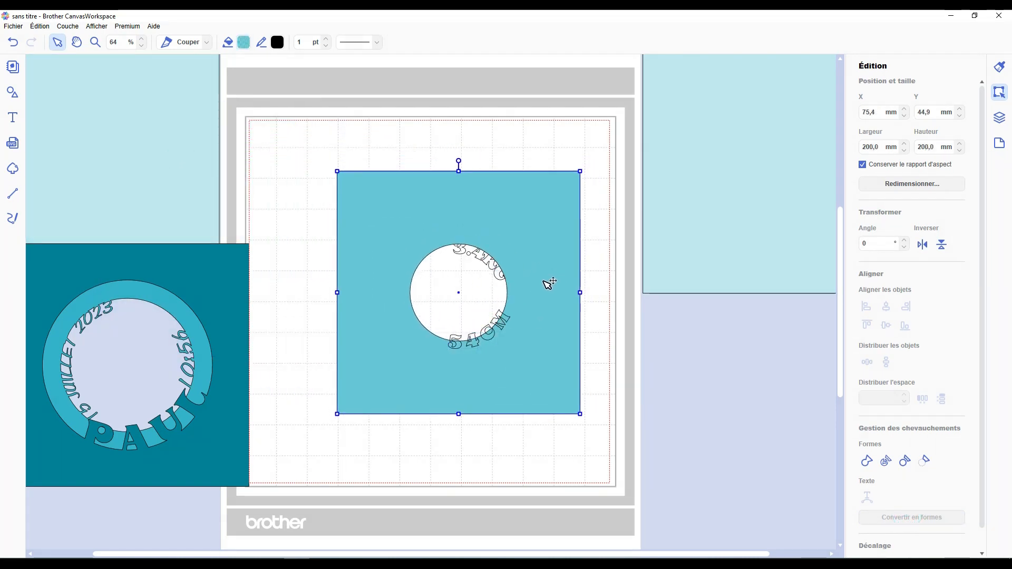
pyautogui.moveTo(477, 258); pyautogui.dragTo(475, 259)
pyautogui.moveTo(499, 312); pyautogui.dragTo(494, 307)
pyautogui.moveTo(411, 209); pyautogui.dragTo(627, 430)
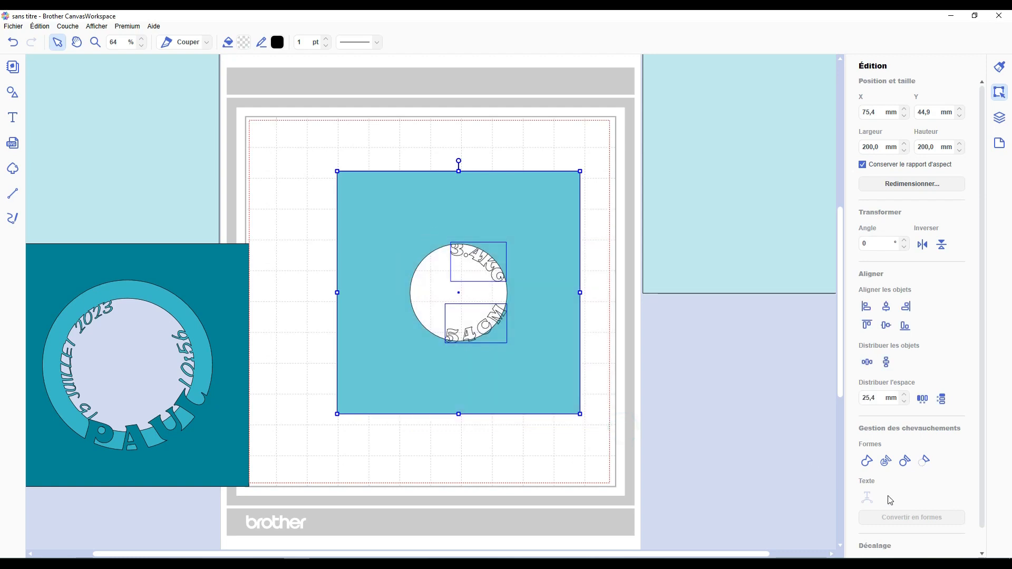
pyautogui.click(872, 463)
# Fill the welded weight-and-length square with medium turquoise.
pyautogui.click(244, 42)
pyautogui.click(458, 292)
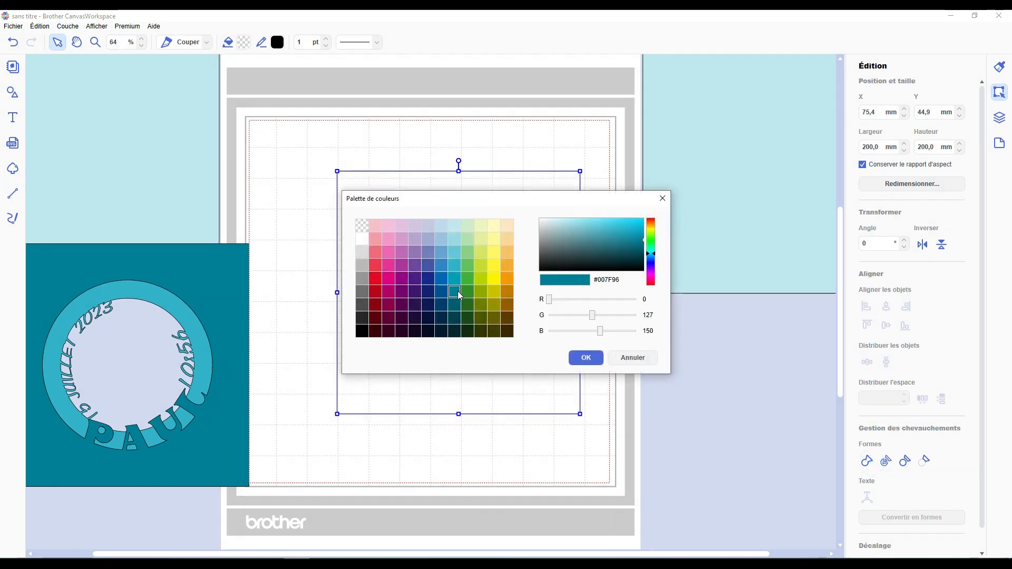
pyautogui.click(455, 253)
pyautogui.click(589, 359)
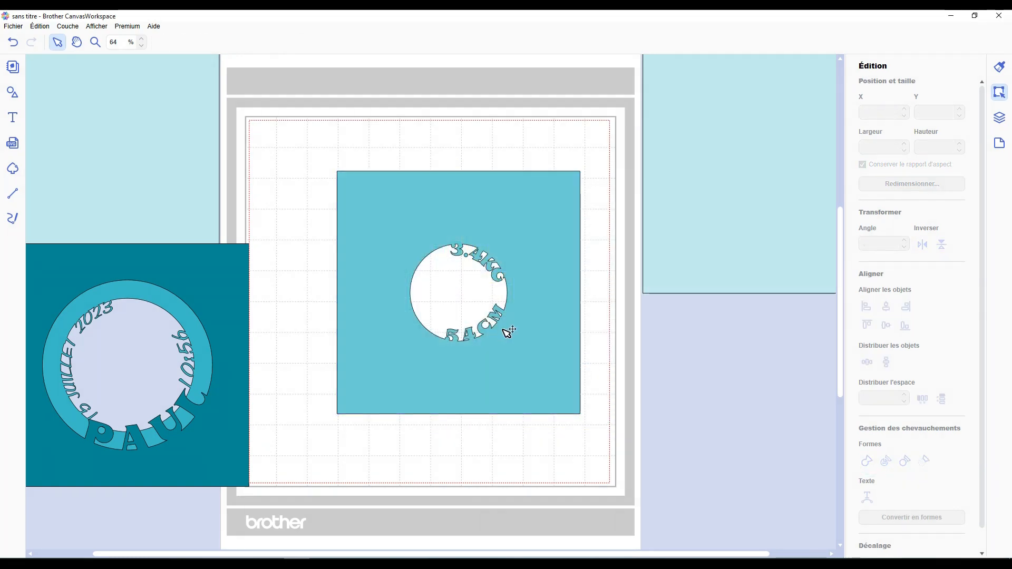
# Insert a square shape near the weight text's decimal point and narrow it to a bar 1.4 mm thick.
pyautogui.scroll(5, 507, 295)
pyautogui.scroll(3, 511, 279)
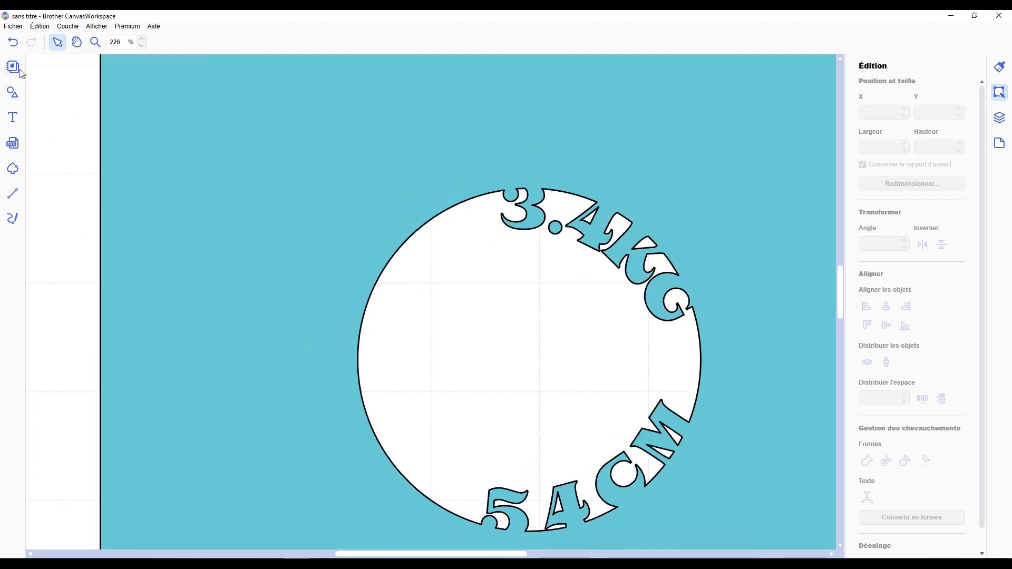
pyautogui.click(12, 93)
pyautogui.moveTo(73, 98); pyautogui.dragTo(606, 243)
pyautogui.click(17, 96)
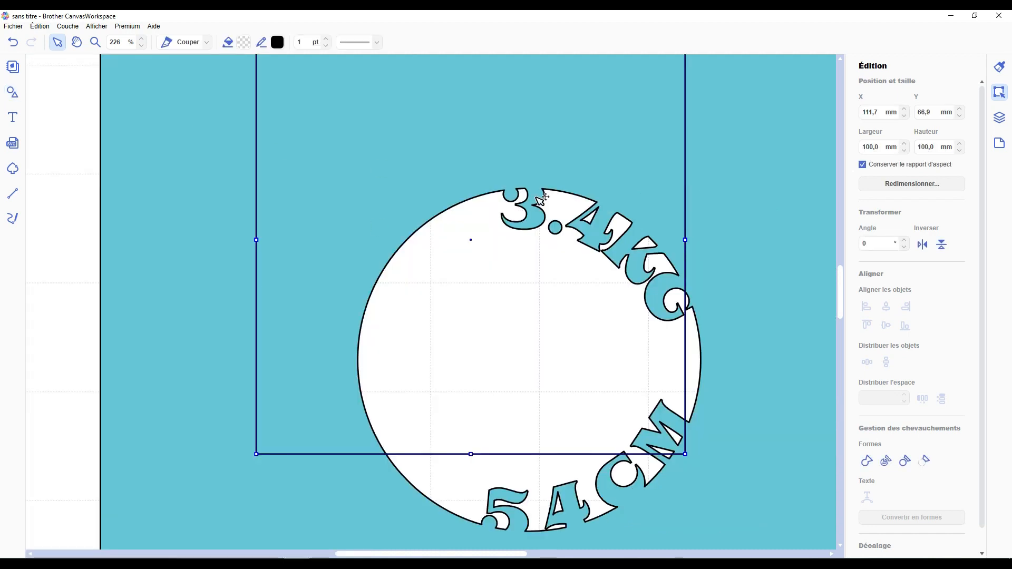
pyautogui.moveTo(543, 182); pyautogui.dragTo(560, 311)
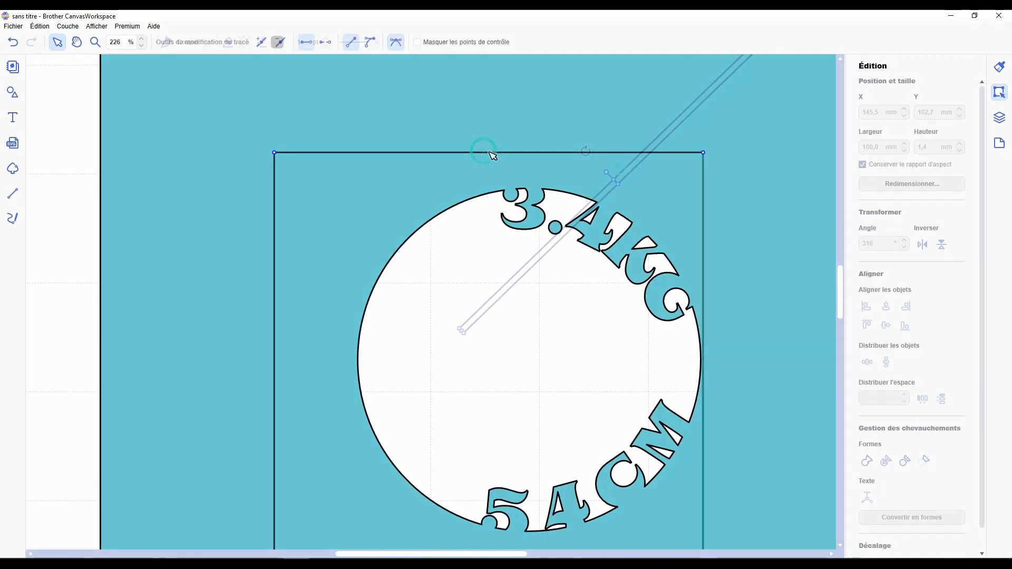
# Rotate the bar to 286° and shorten it to about 12.6 mm, bridging the decimal point and the opening's edge.
pyautogui.moveTo(585, 150); pyautogui.dragTo(539, 147)
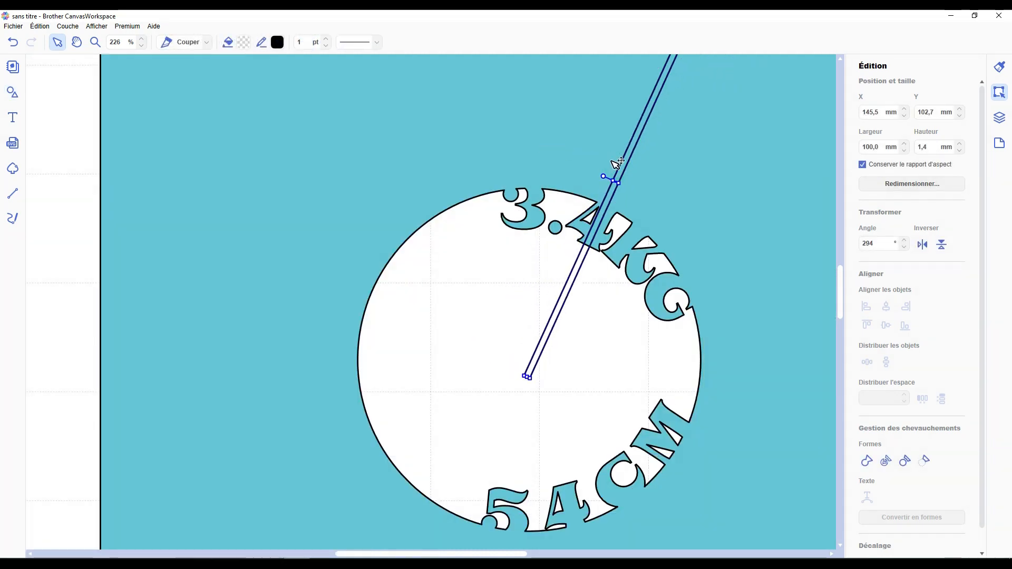
pyautogui.moveTo(622, 164); pyautogui.dragTo(533, 173)
pyautogui.moveTo(533, 173); pyautogui.dragTo(530, 174)
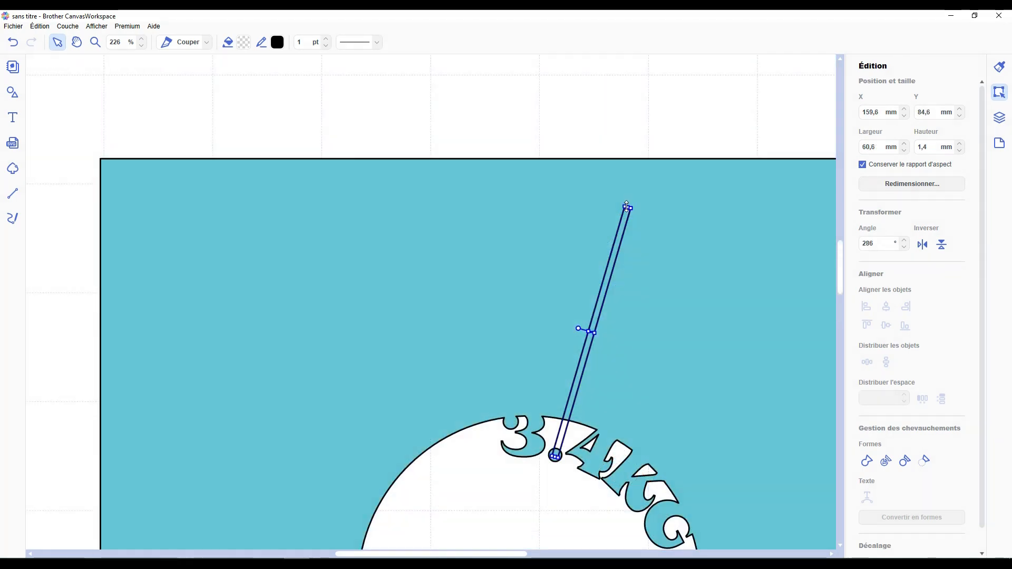
pyautogui.moveTo(601, 270); pyautogui.dragTo(562, 404)
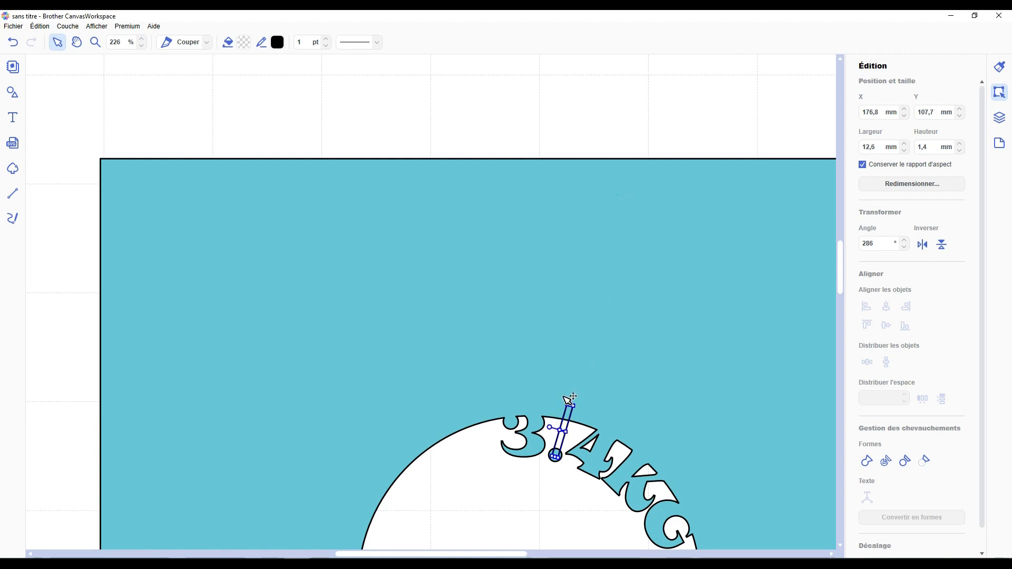
# Weld the thin bar to the weight-and-length square to attach the decimal point.
pyautogui.scroll(-4, 570, 378)
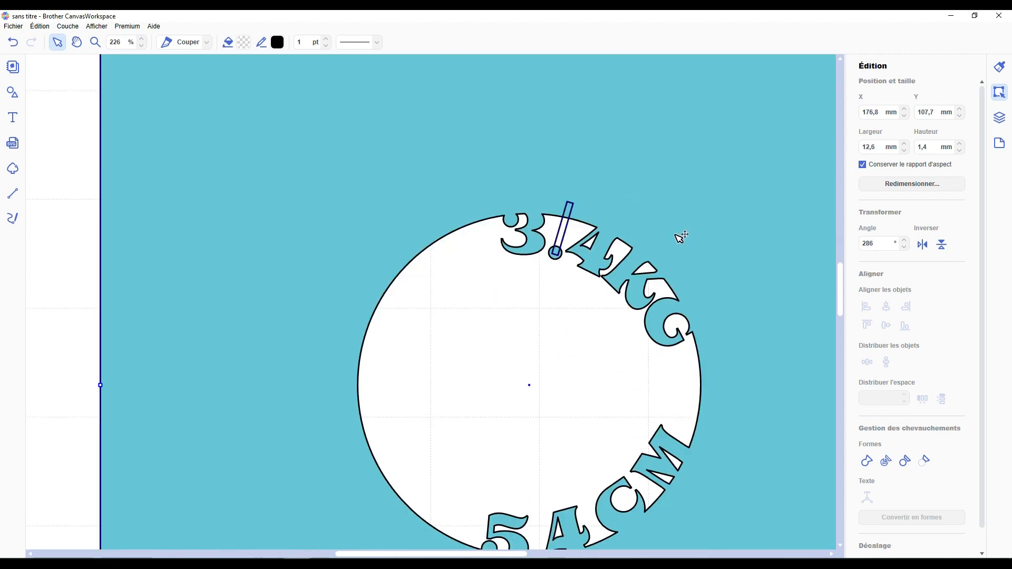
pyautogui.click(867, 460)
pyautogui.click(580, 370)
pyautogui.scroll(-1, 580, 370)
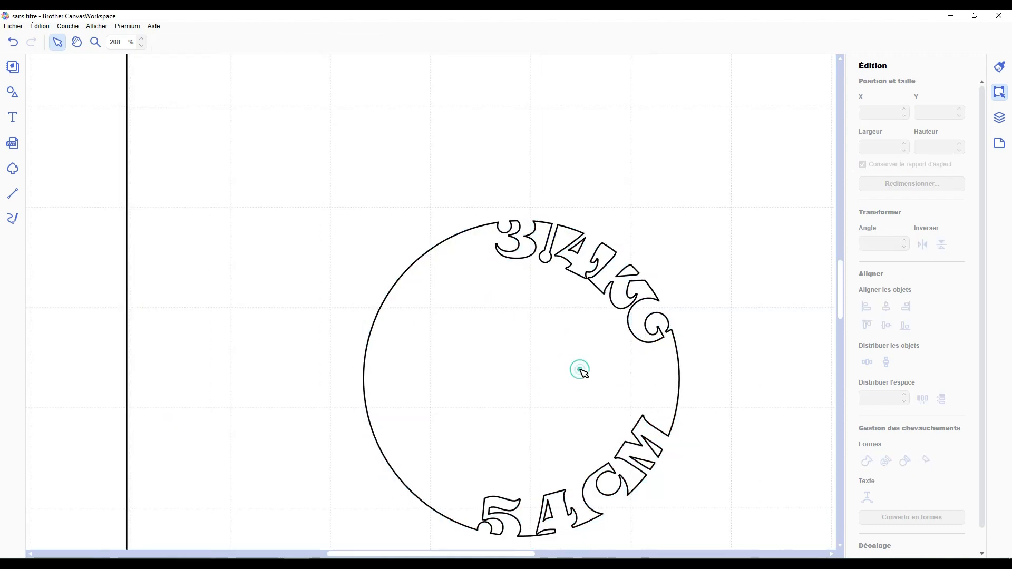
# Fill the welded weight-and-length square with light turquoise.
pyautogui.scroll(-5, 578, 372)
pyautogui.scroll(2, 560, 368)
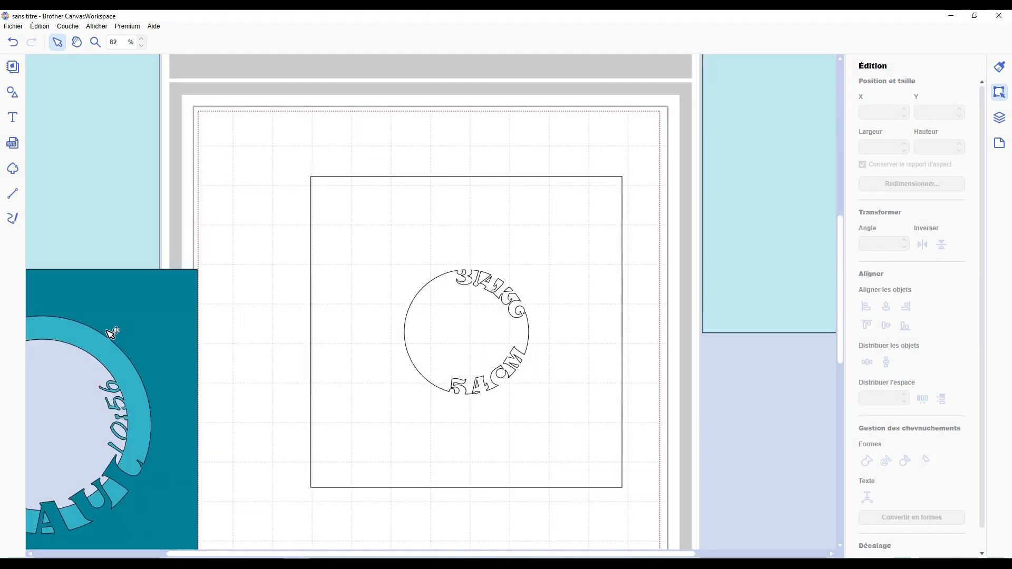
pyautogui.click(373, 236)
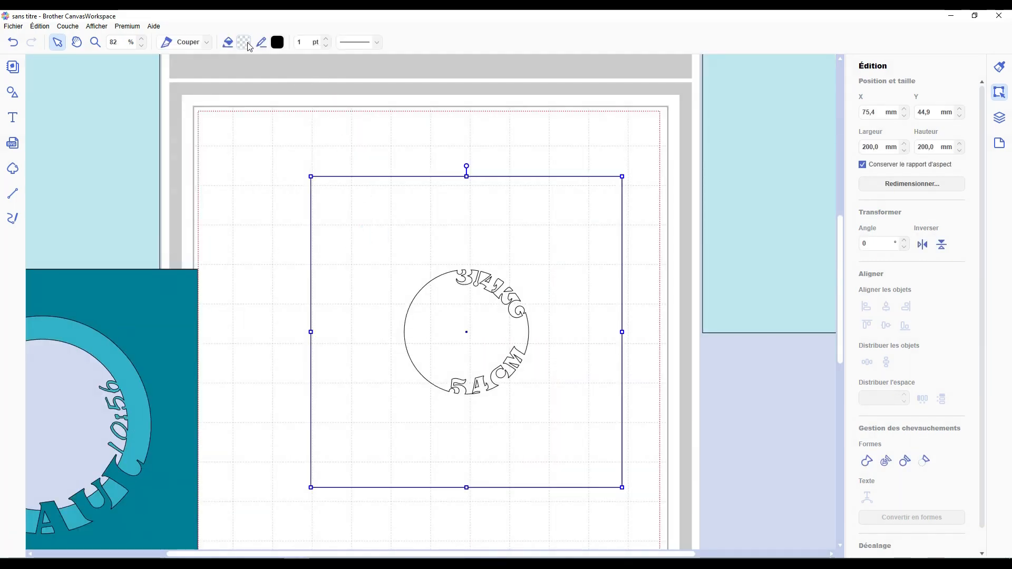
pyautogui.click(246, 42)
pyautogui.click(451, 246)
pyautogui.click(586, 357)
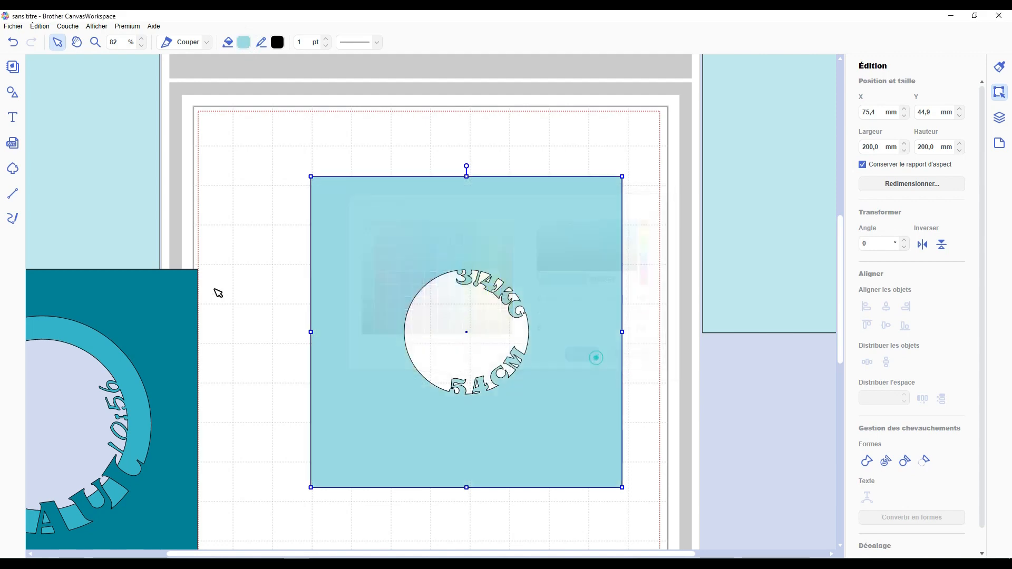
# Gather the lettered layers with the plain pale square on the mat and align them all on their horizontal and vertical centres.
pyautogui.click(150, 394)
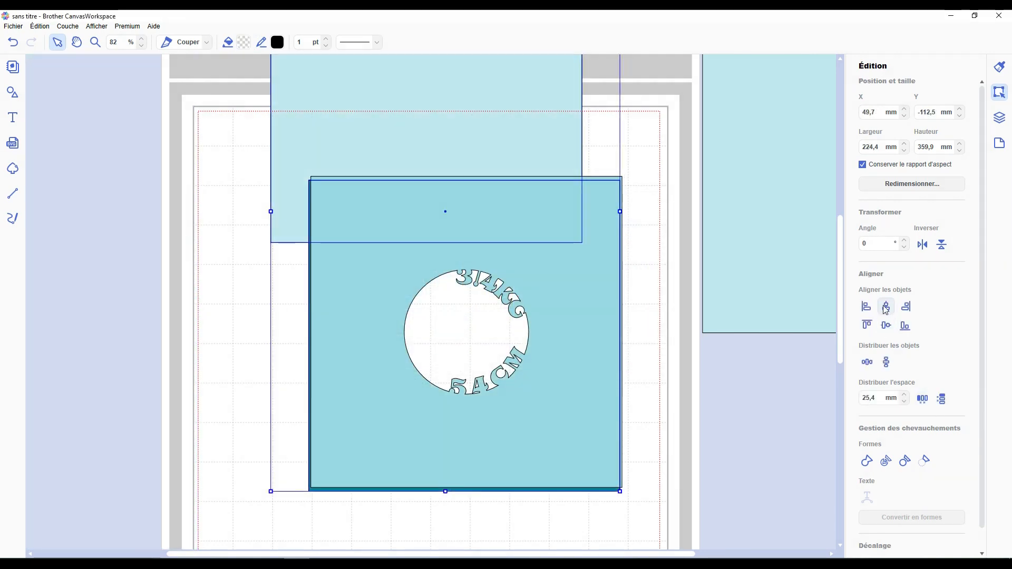
pyautogui.click(886, 306)
pyautogui.click(886, 325)
# Arrange the layers from the dark name square on top to the palest square underneath, and centre the stack on the mat.
pyautogui.click(1000, 116)
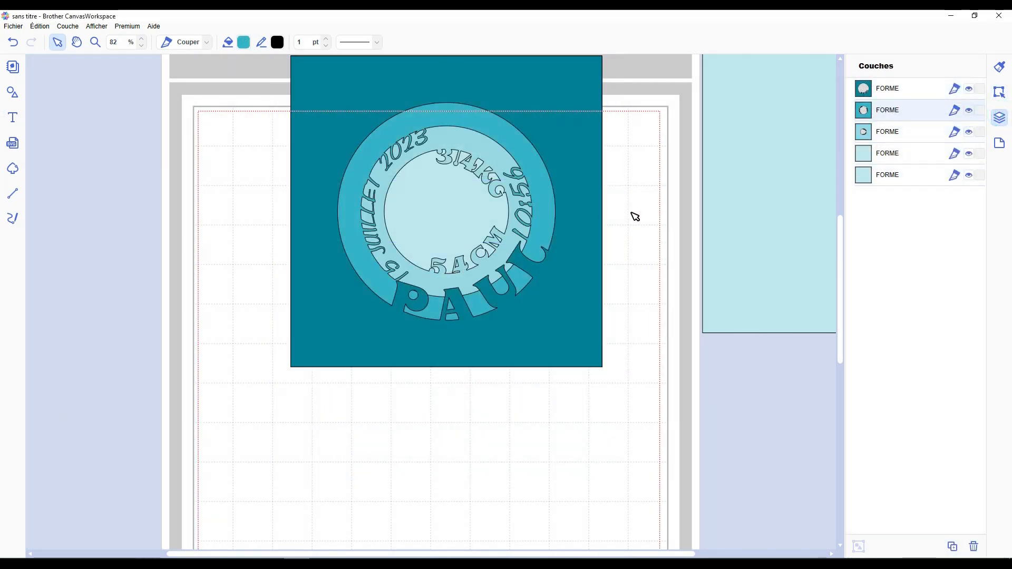
pyautogui.click(631, 212)
pyautogui.moveTo(671, 373); pyautogui.dragTo(401, 102)
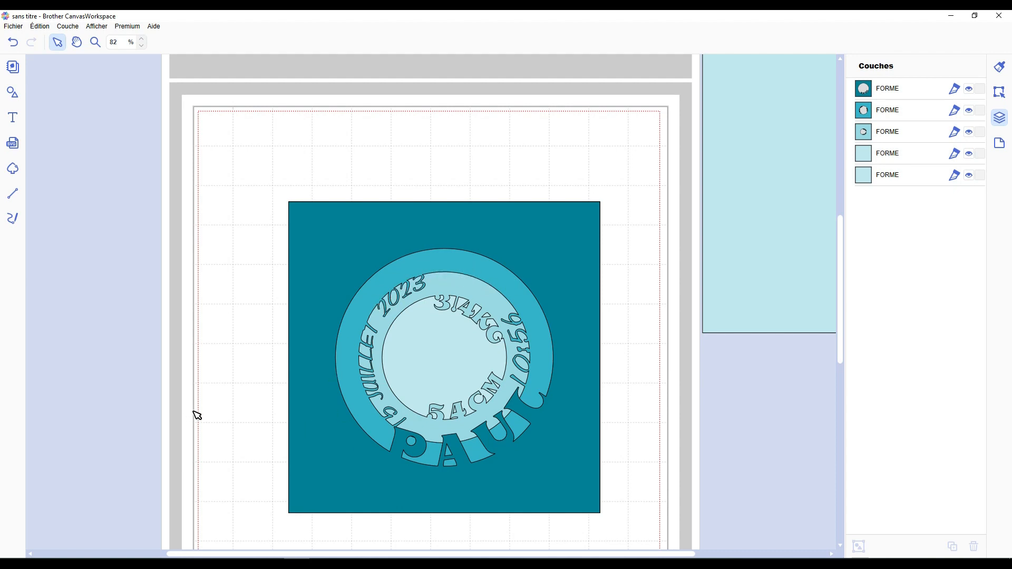
# Delete the spare pale square beside the mat and move the finished layered stack off the mat.
pyautogui.press('Delete')
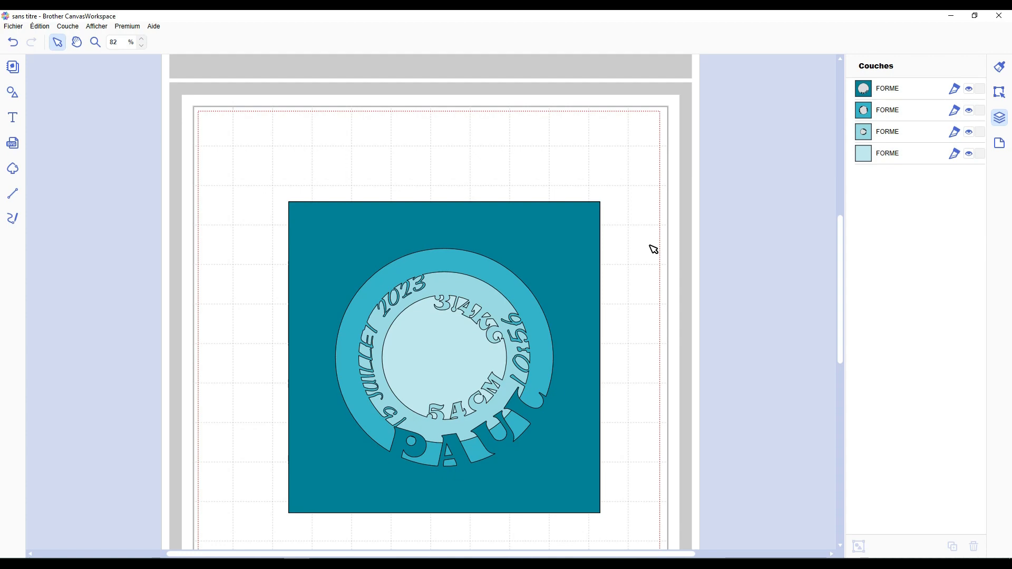
pyautogui.scroll(-5, 641, 257)
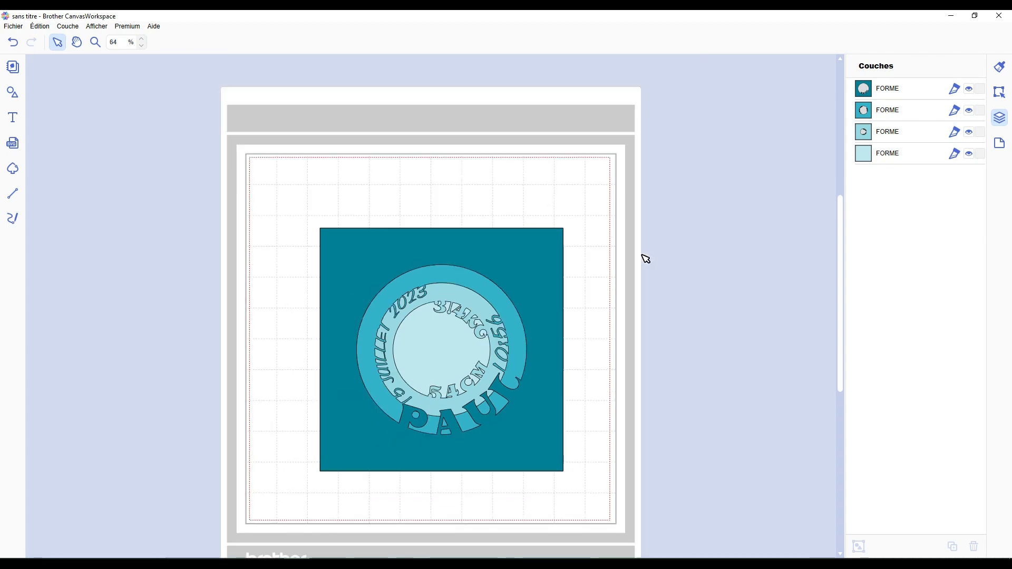
pyautogui.scroll(3, 589, 323)
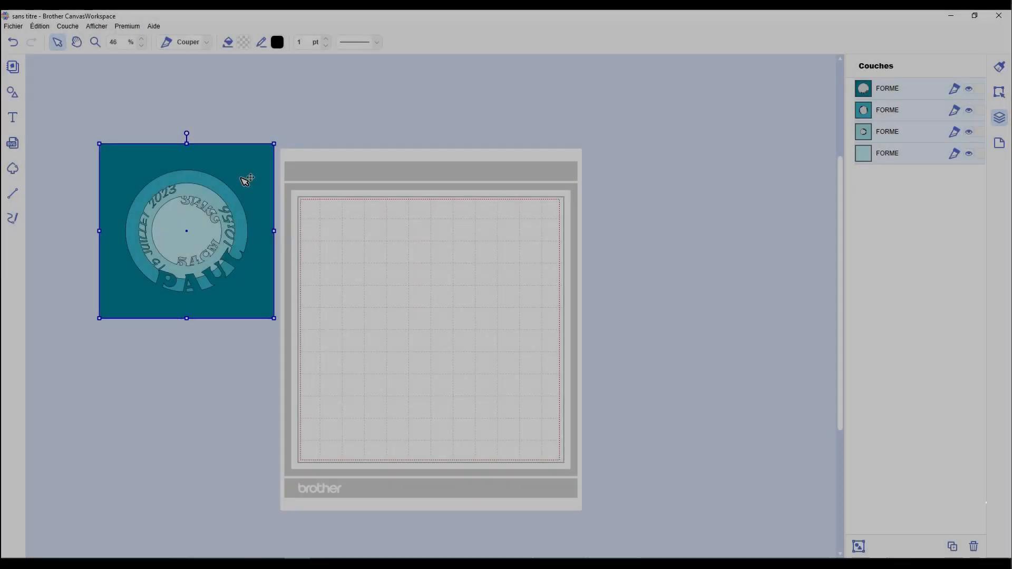
pyautogui.click(103, 140)
# Stack copies of a new 200 mm square on the empty mat, aligned on their centres.
pyautogui.click(16, 95)
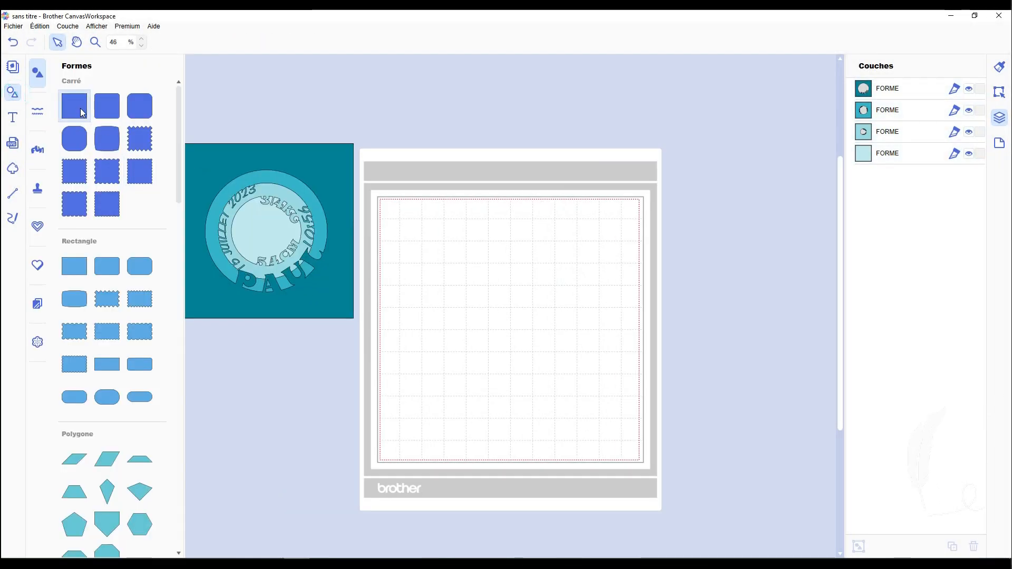
pyautogui.moveTo(74, 106); pyautogui.dragTo(520, 291)
pyautogui.click(999, 92)
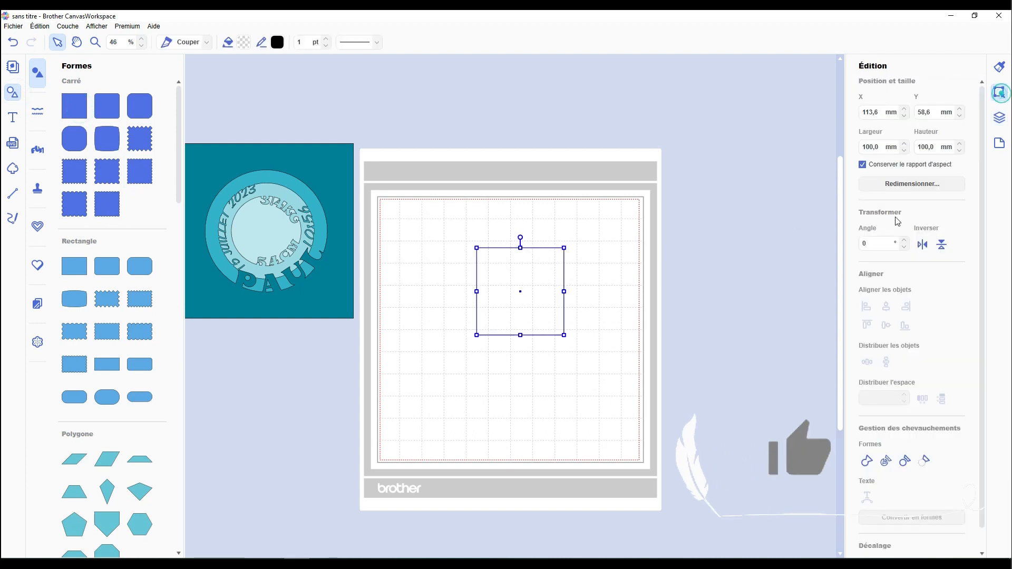
pyautogui.doubleClick(873, 147)
pyautogui.write('200')
pyautogui.press('Return')
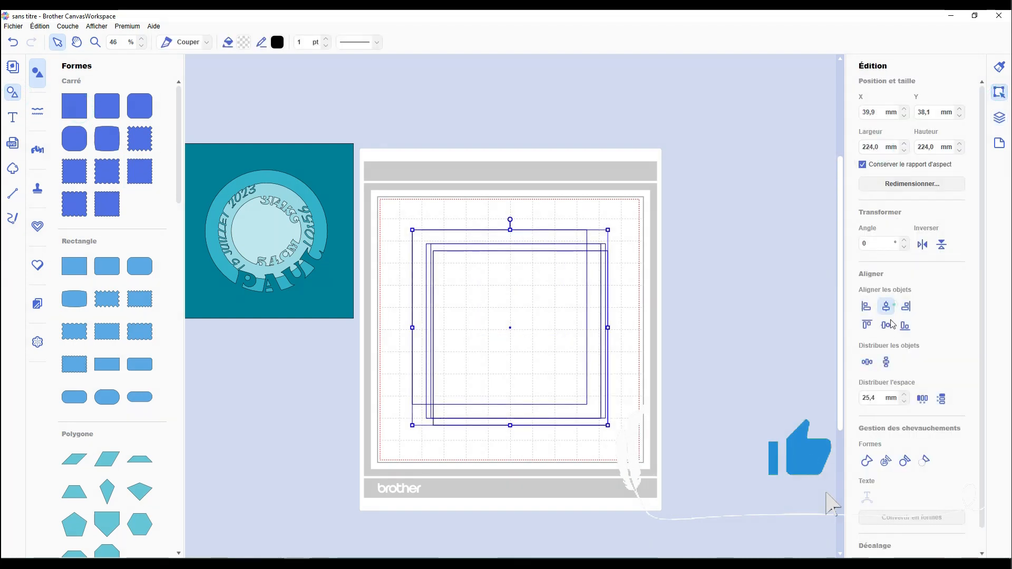
pyautogui.click(569, 311)
pyautogui.click(666, 309)
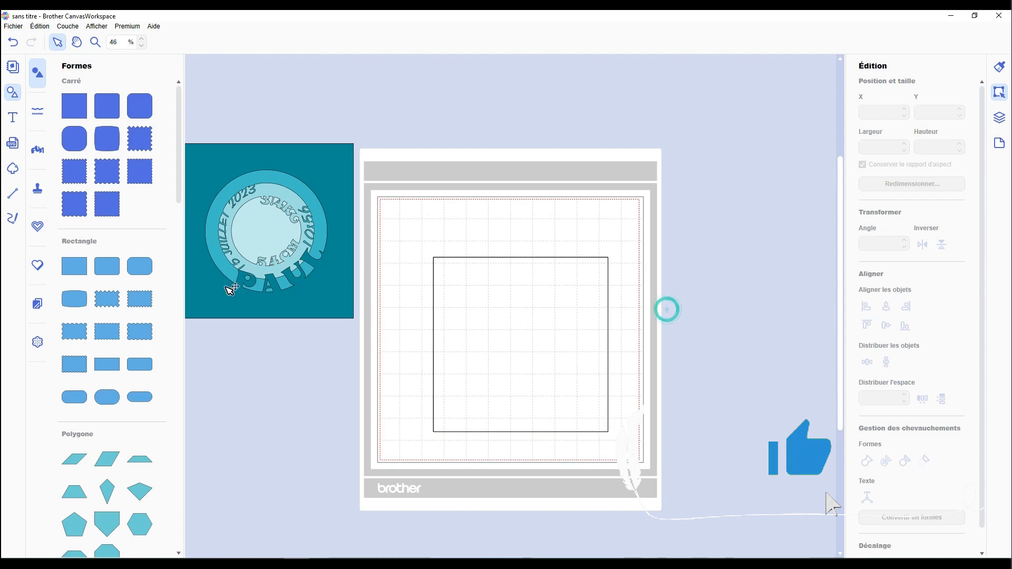
# Set the smaller square's width to 130 mm and position it inside the 200 mm square.
pyautogui.scroll(3, 559, 369)
pyautogui.scroll(-3, 562, 368)
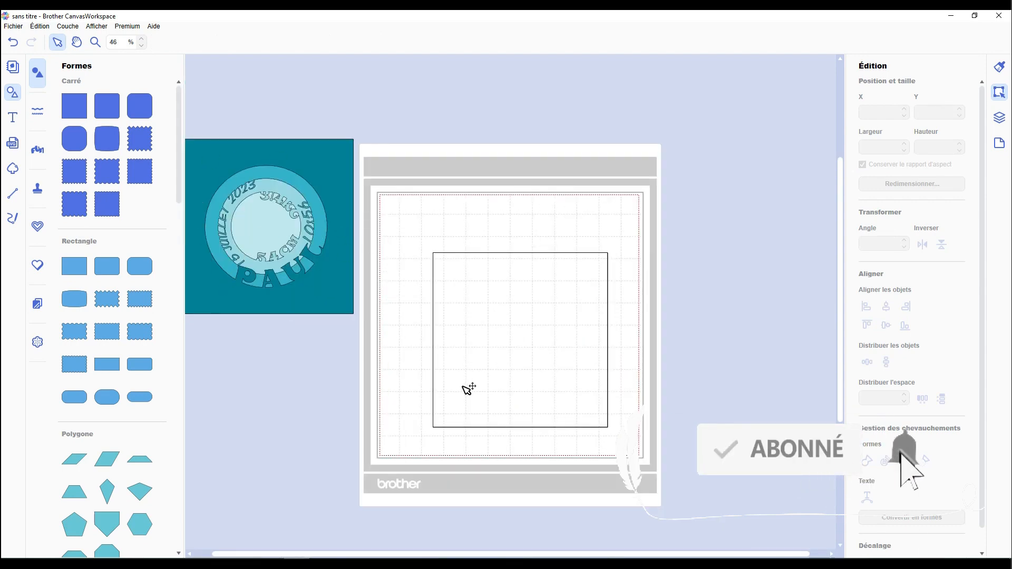
pyautogui.scroll(3, 579, 332)
pyautogui.click(574, 305)
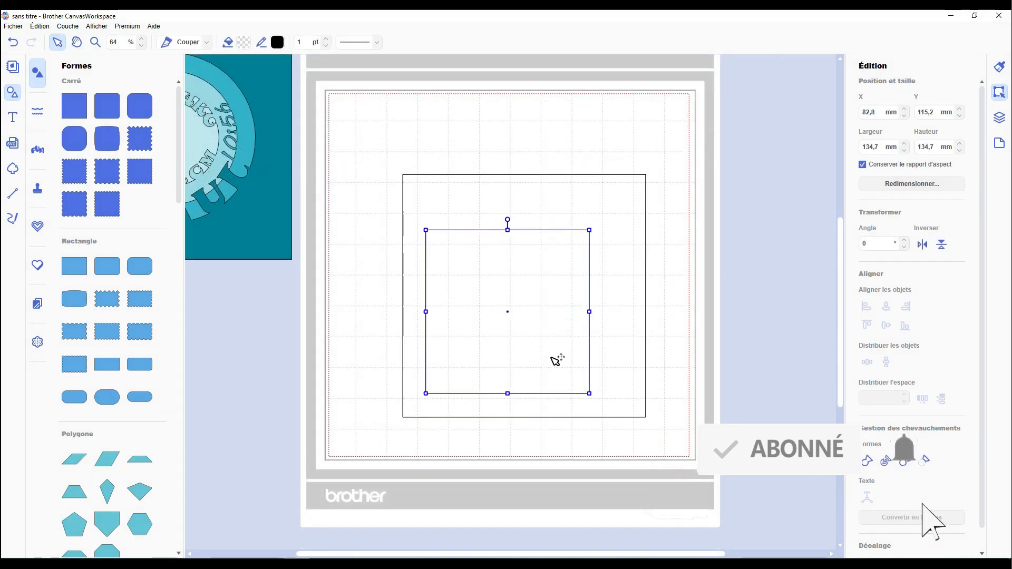
pyautogui.moveTo(551, 357); pyautogui.dragTo(571, 339)
pyautogui.doubleClick(879, 148)
pyautogui.write('130')
pyautogui.press('Return')
pyautogui.moveTo(500, 298)
pyautogui.mouseDown()
pyautogui.moveTo(517, 280)
pyautogui.moveTo(508, 299)
pyautogui.mouseUp()
# Duplicate the inner square twice, making one copy 100 mm wide and the next 70 mm wide.
pyautogui.hotkey('ctrl', 'c')
pyautogui.hotkey('ctrl', 'v')
pyautogui.doubleClick(872, 147)
pyautogui.write('100')
pyautogui.press('Return')
pyautogui.hotkey('ctrl', 'c')
pyautogui.hotkey('ctrl', 'v')
pyautogui.doubleClick(873, 148)
pyautogui.write('70')
# Centre all the squares on each other horizontally and vertically.
pyautogui.moveTo(553, 138); pyautogui.dragTo(534, 430)
pyautogui.click(886, 307)
pyautogui.click(886, 326)
pyautogui.click(711, 287)
# Subtract the 130 mm square from the 200 mm square to form a frame beside the mat.
pyautogui.click(624, 245)
pyautogui.keyDown('shift'); pyautogui.click(586, 227); pyautogui.keyUp('shift')
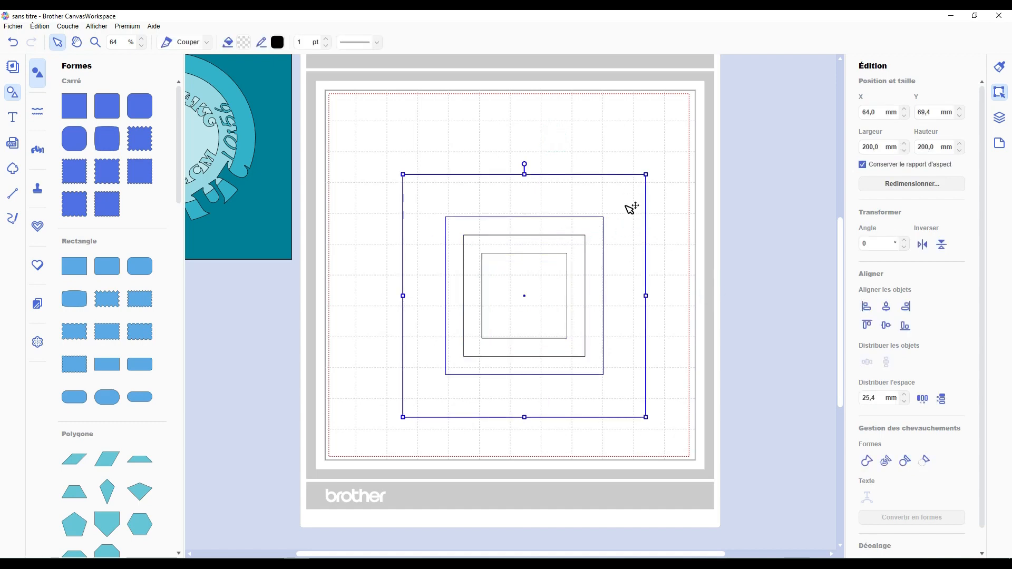
pyautogui.click(886, 459)
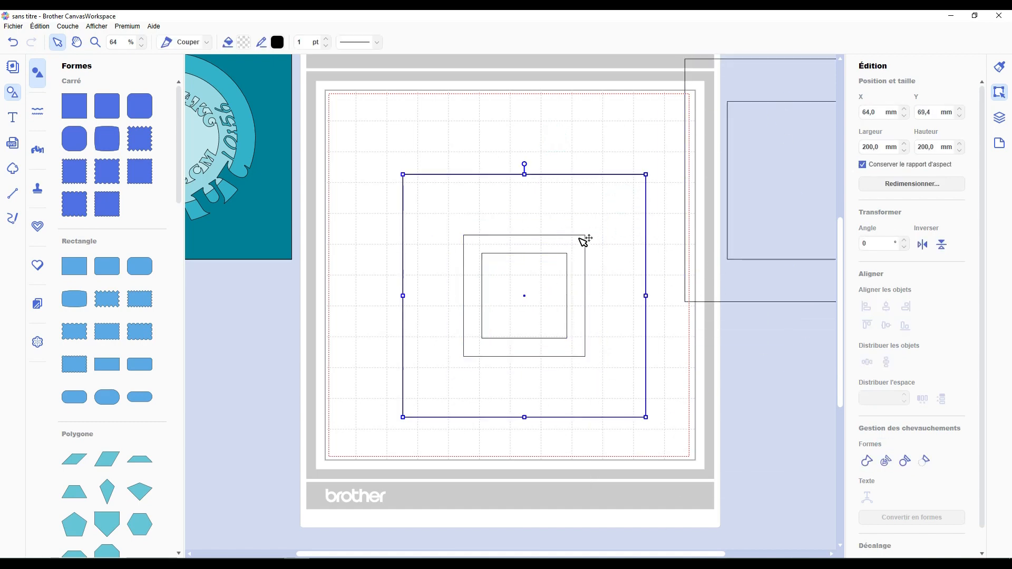
# Subtract the 100 mm and 70 mm squares from separate 200 mm squares and move the resulting frames off the mat.
pyautogui.click(576, 254)
pyautogui.press('Delete')
pyautogui.moveTo(631, 228); pyautogui.dragTo(911, 95)
pyautogui.click(567, 230)
pyautogui.keyDown('shift'); pyautogui.click(538, 271); pyautogui.keyUp('shift')
pyautogui.click(886, 460)
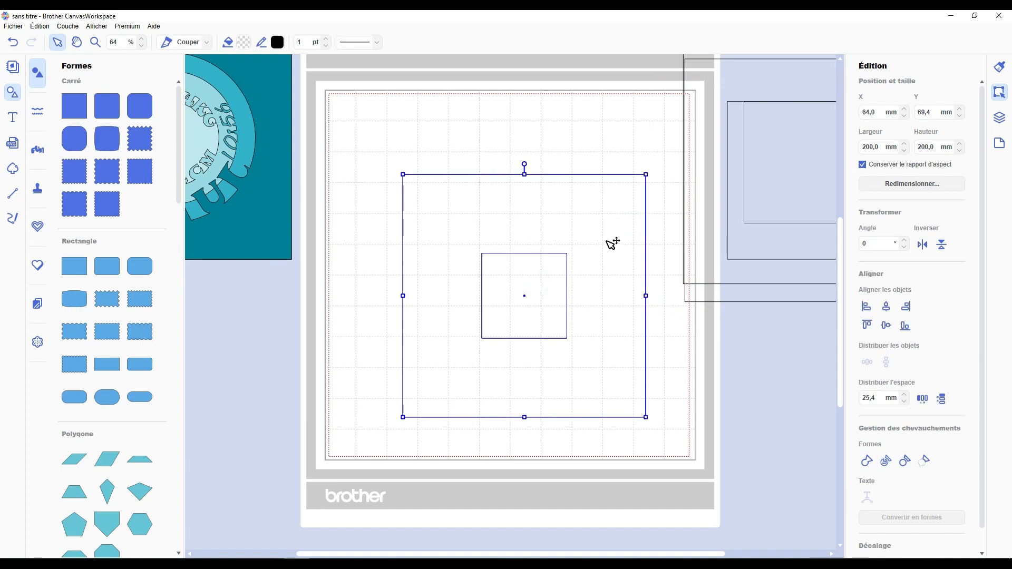
pyautogui.press('Delete')
pyautogui.moveTo(610, 235); pyautogui.dragTo(836, 121)
# Fill the plain 200 mm square on the mat with the palest pink.
pyautogui.scroll(-5, 480, 260)
pyautogui.click(480, 260)
pyautogui.scroll(3, 481, 260)
pyautogui.click(244, 43)
pyautogui.click(456, 226)
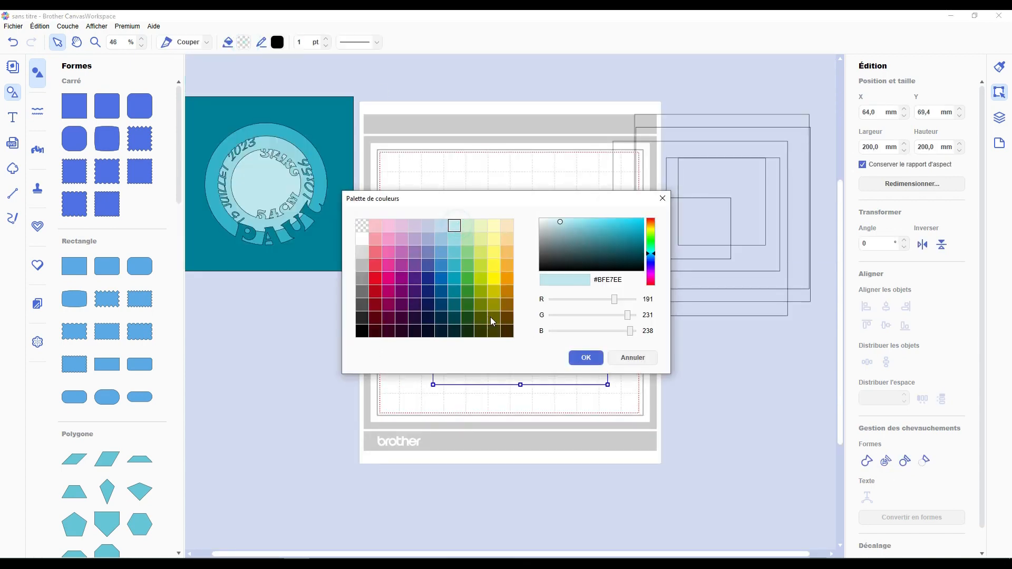
pyautogui.click(393, 226)
pyautogui.click(581, 356)
# Move the frame with the 70 mm opening onto the plain square and fill it with a slightly deeper pink.
pyautogui.moveTo(708, 195); pyautogui.dragTo(725, 423)
pyautogui.moveTo(688, 227); pyautogui.dragTo(521, 298)
pyautogui.click(243, 42)
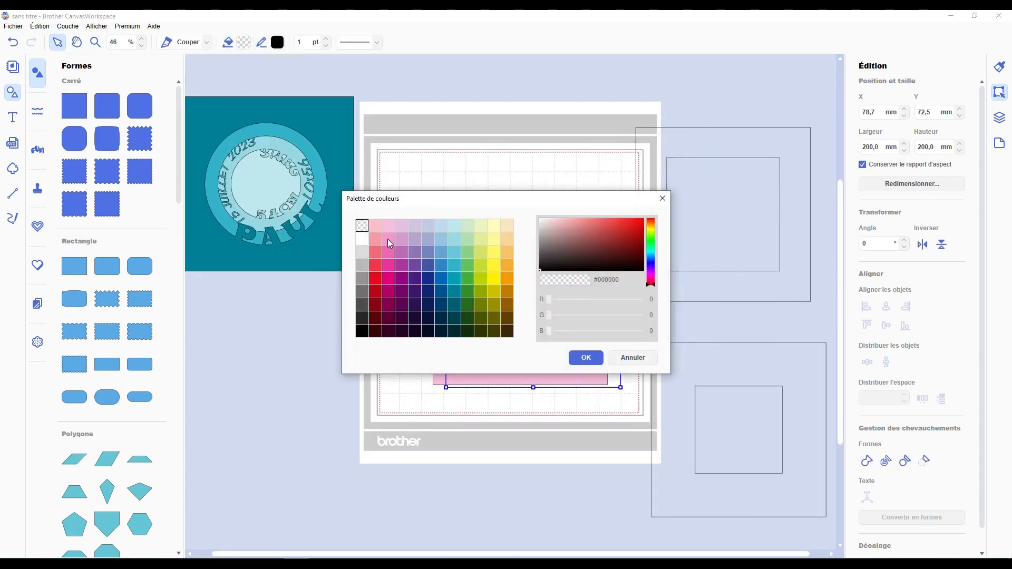
pyautogui.click(392, 241)
pyautogui.click(582, 355)
pyautogui.moveTo(582, 294); pyautogui.dragTo(572, 293)
# Fill the frame with the 100 mm opening with medium pink and move it onto the stacked squares.
pyautogui.click(685, 366)
pyautogui.click(244, 42)
pyautogui.click(390, 255)
pyautogui.click(583, 355)
pyautogui.moveTo(716, 364); pyautogui.dragTo(498, 232)
# Fill the frame with the 130 mm opening with dark magenta and move it onto the stack.
pyautogui.click(682, 134)
pyautogui.click(244, 43)
pyautogui.click(390, 282)
pyautogui.click(584, 356)
pyautogui.moveTo(756, 148); pyautogui.dragTo(553, 230)
# Centre-align the stacked shapes and reorder their layers from dark magenta on top to palest pink underneath.
pyautogui.moveTo(596, 172); pyautogui.dragTo(495, 322)
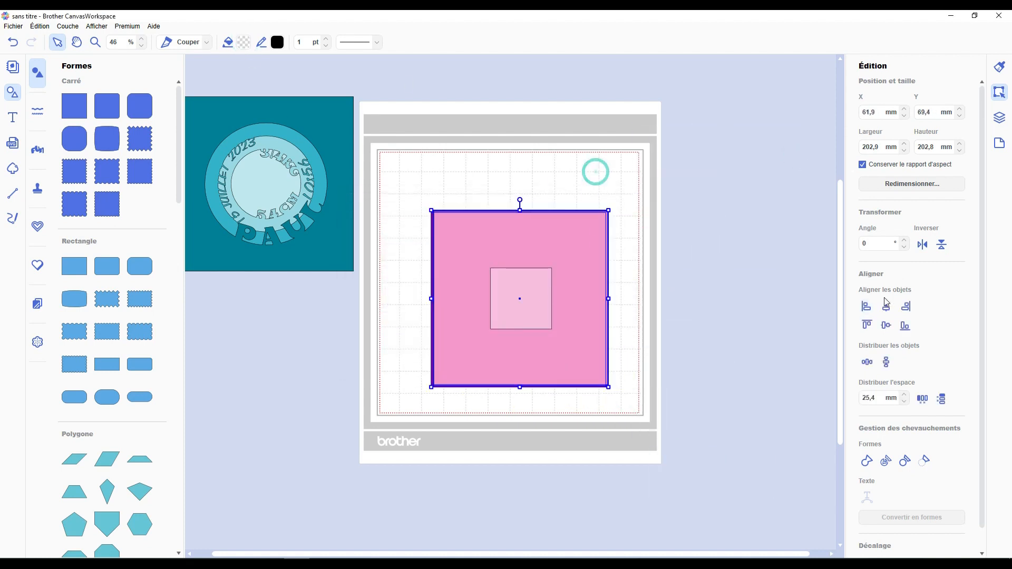
pyautogui.click(885, 307)
pyautogui.click(999, 118)
pyautogui.moveTo(899, 131); pyautogui.dragTo(887, 108)
pyautogui.click(689, 159)
# Move the whole stack of pink squares up to the upper edge of the cutting area.
pyautogui.scroll(2, 679, 185)
pyautogui.moveTo(680, 182); pyautogui.dragTo(537, 316)
pyautogui.moveTo(625, 290); pyautogui.dragTo(599, 213)
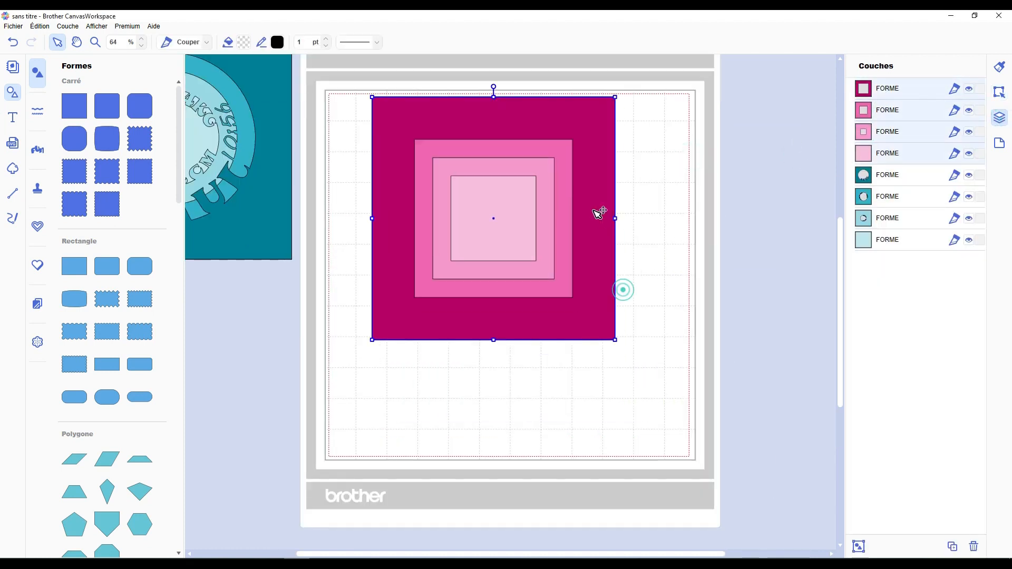
pyautogui.scroll(-2, 599, 237)
# Add three separate texts beside the square design: the baby's first name, 54CM and 3.4KG.
pyautogui.click(13, 117)
pyautogui.click(552, 386)
pyautogui.write('Julia')
pyautogui.click(634, 354)
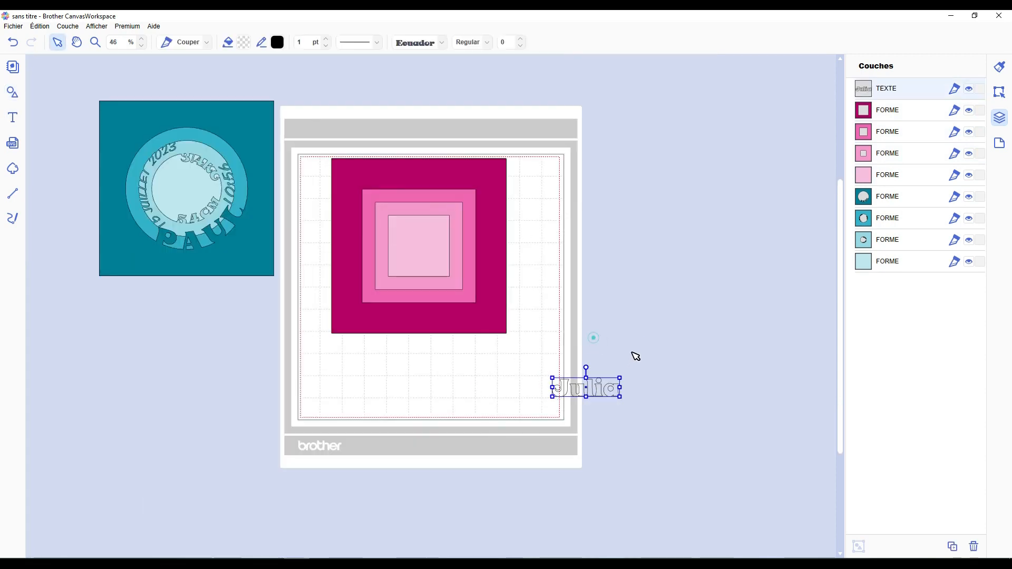
pyautogui.write('54CM')
pyautogui.click(648, 389)
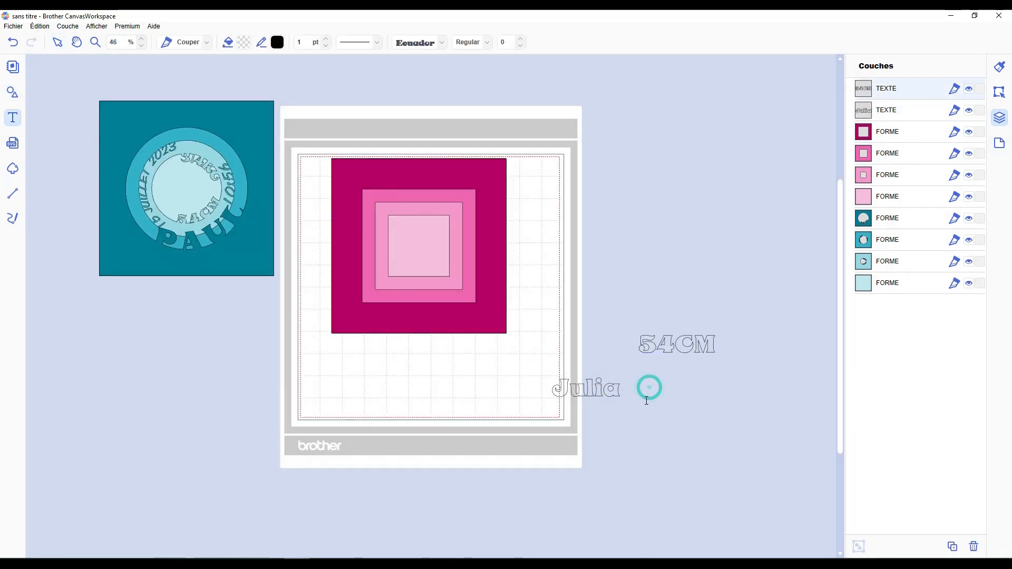
pyautogui.write('3.4KG')
pyautogui.click(714, 485)
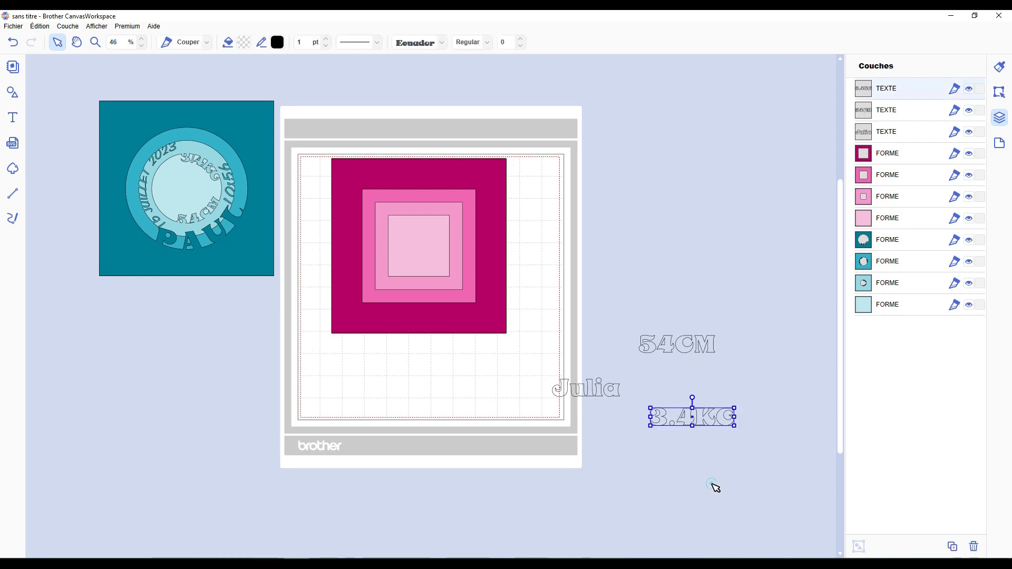
# Add the baby's birth date as a text and arrange it below the 54CM text beside the mat.
pyautogui.click(551, 487)
pyautogui.write('15 JUILLET 2023')
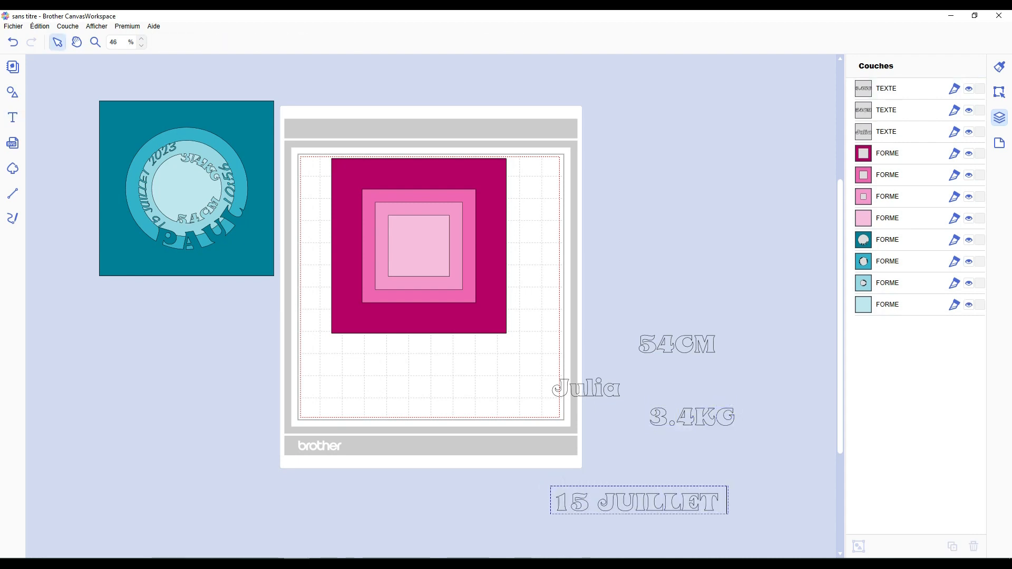
pyautogui.click(676, 510)
pyautogui.moveTo(672, 508); pyautogui.dragTo(661, 286)
pyautogui.moveTo(678, 339); pyautogui.dragTo(662, 212)
# Add the text 10:56 below the date, and arrange the 3.4KG and first-name texts around them.
pyautogui.click(12, 118)
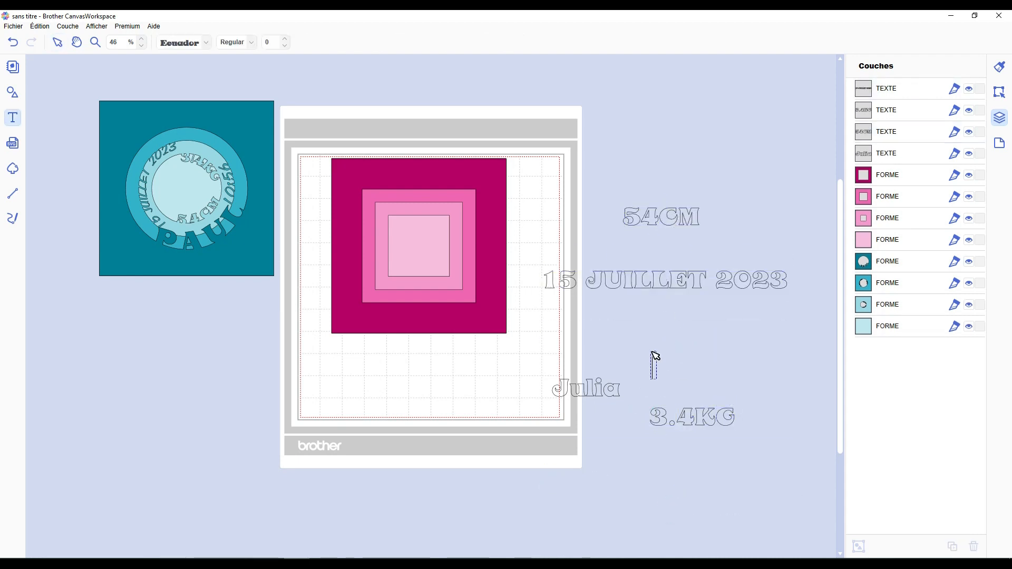
pyautogui.click(653, 360)
pyautogui.write('10:56')
pyautogui.click(686, 349)
pyautogui.moveTo(714, 367); pyautogui.dragTo(781, 302)
pyautogui.moveTo(703, 421); pyautogui.dragTo(732, 243)
pyautogui.moveTo(593, 391); pyautogui.dragTo(704, 348)
# Place the first name in capitals on the lower inner edge of the pulled-out magenta frame and merge them.
pyautogui.moveTo(493, 316); pyautogui.dragTo(659, 505)
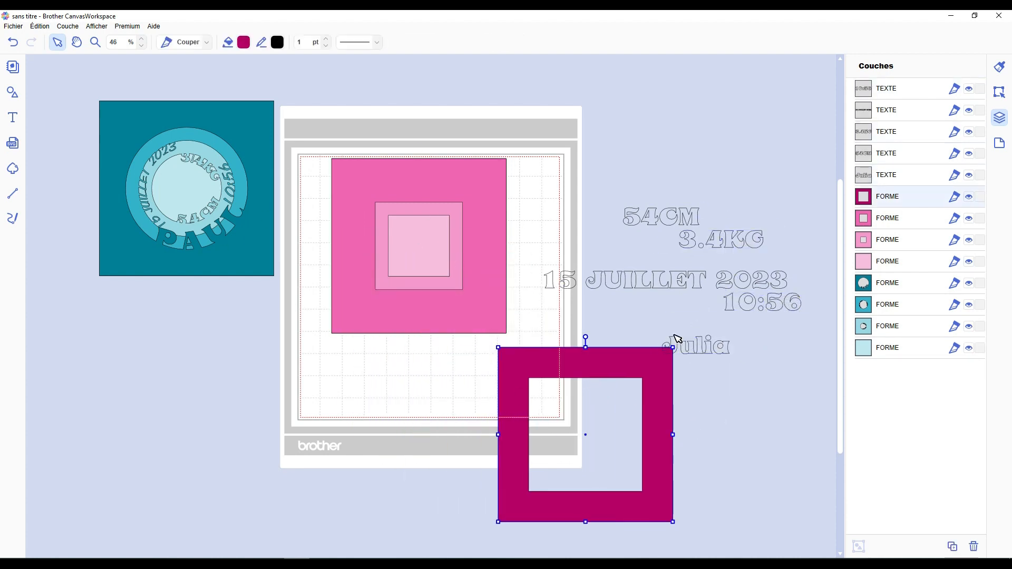
pyautogui.click(675, 339)
pyautogui.moveTo(722, 345); pyautogui.dragTo(619, 484)
pyautogui.scroll(2, 620, 485)
pyautogui.scroll(-2, 620, 485)
pyautogui.keyDown('shift'); pyautogui.click(763, 489); pyautogui.keyUp('shift')
pyautogui.click(999, 93)
pyautogui.click(867, 461)
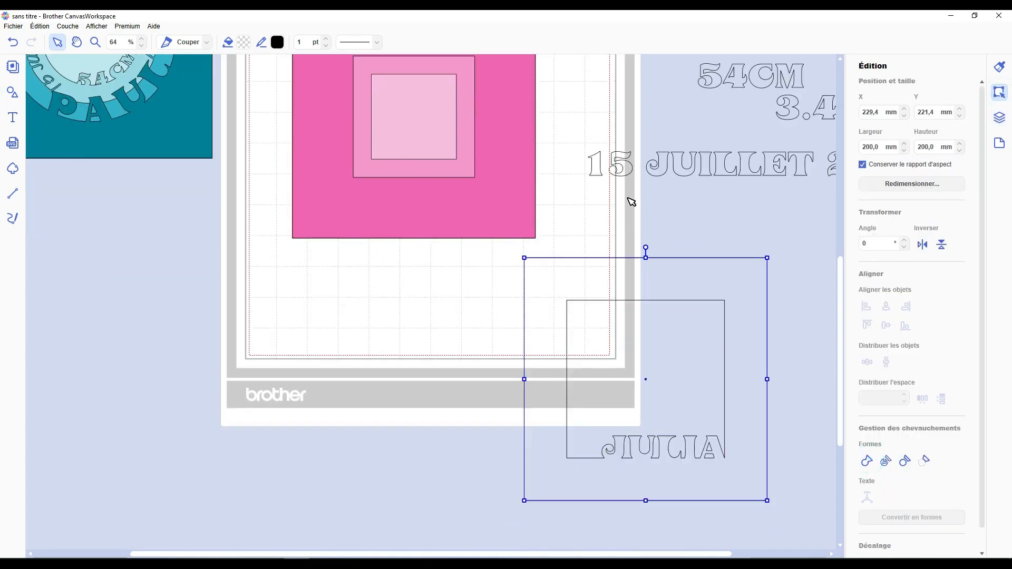
# Fill the merged name frame with dark magenta and move it back onto the square stack.
pyautogui.click(244, 42)
pyautogui.click(392, 295)
pyautogui.click(586, 357)
pyautogui.scroll(-2, 626, 294)
pyautogui.moveTo(626, 293); pyautogui.dragTo(458, 109)
# Place the date text on the left edge of the 100 mm opening, rotated 90° and about 97 × 15 mm.
pyautogui.scroll(3, 480, 250)
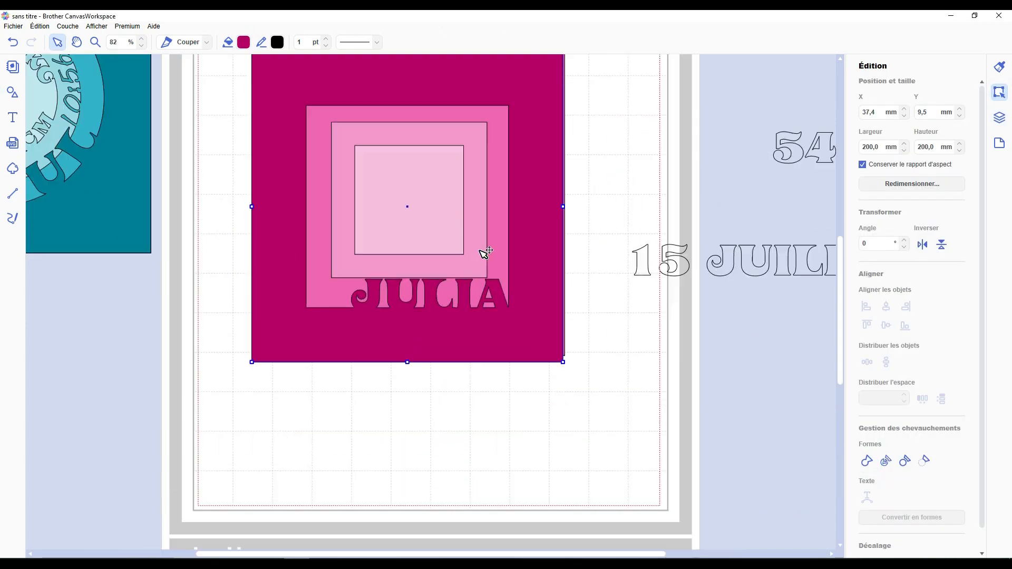
pyautogui.scroll(-1, 481, 252)
pyautogui.scroll(1, 481, 252)
pyautogui.moveTo(718, 318); pyautogui.dragTo(378, 225)
pyautogui.moveTo(416, 205); pyautogui.dragTo(478, 223)
pyautogui.moveTo(430, 56); pyautogui.dragTo(352, 246)
pyautogui.moveTo(358, 388); pyautogui.dragTo(358, 329)
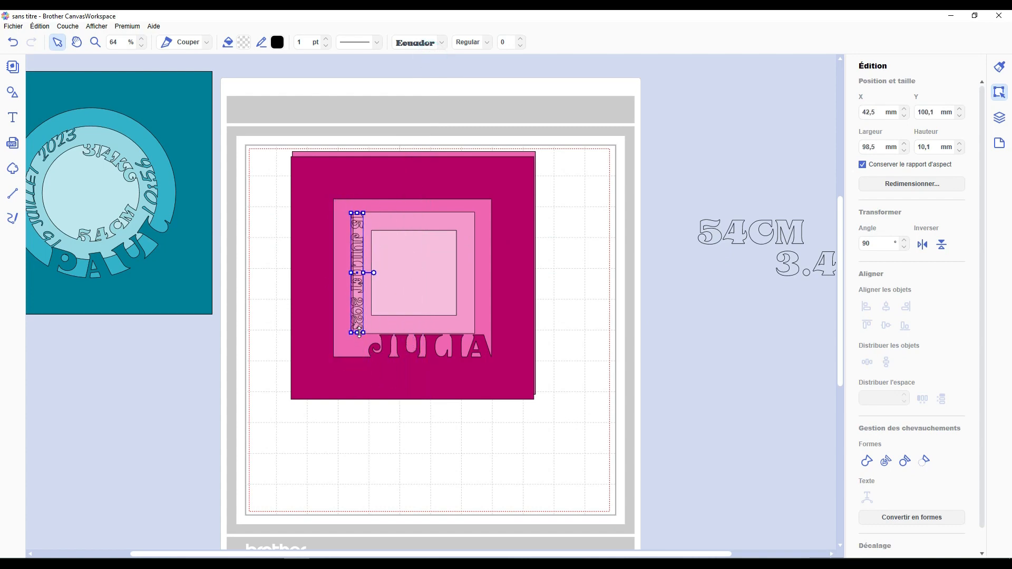
pyautogui.scroll(6, 357, 330)
pyautogui.moveTo(295, 216); pyautogui.dragTo(296, 221)
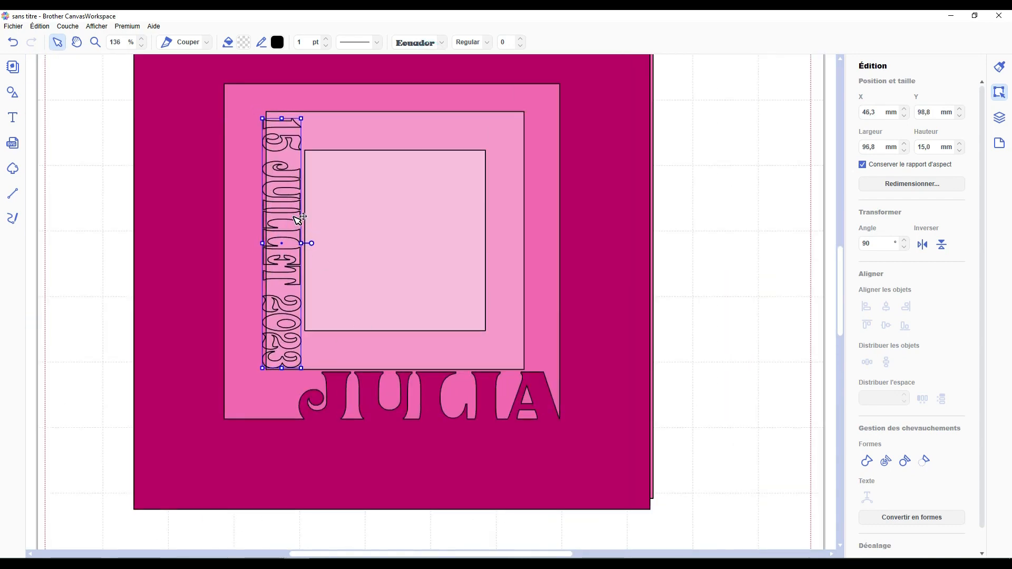
# Place the 10:56 text on the upper edge of the 100 mm opening, sized to about 60 × 14 mm.
pyautogui.scroll(-8, 374, 232)
pyautogui.moveTo(775, 341); pyautogui.dragTo(534, 296)
pyautogui.scroll(7, 618, 284)
pyautogui.moveTo(622, 285); pyautogui.dragTo(372, 153)
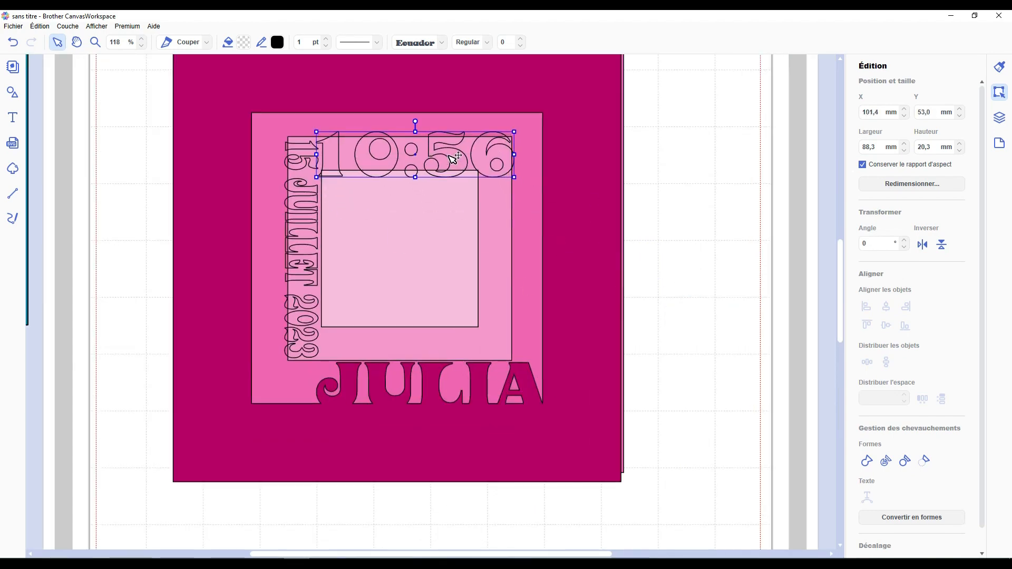
pyautogui.moveTo(309, 149); pyautogui.dragTo(372, 149)
pyautogui.scroll(-7, 479, 176)
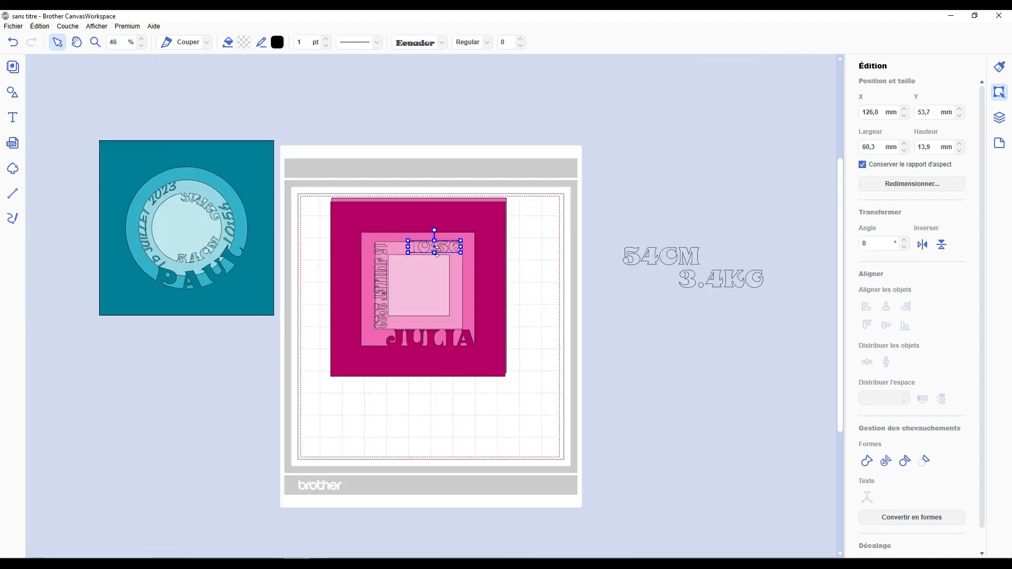
# Merge the date and 10:56 texts with the frame around the 100 mm opening and fill it with bright pink.
pyautogui.keyDown('shift'); pyautogui.click(382, 251); pyautogui.keyUp('shift')
pyautogui.keyDown('shift'); pyautogui.click(366, 247); pyautogui.keyUp('shift')
pyautogui.click(870, 462)
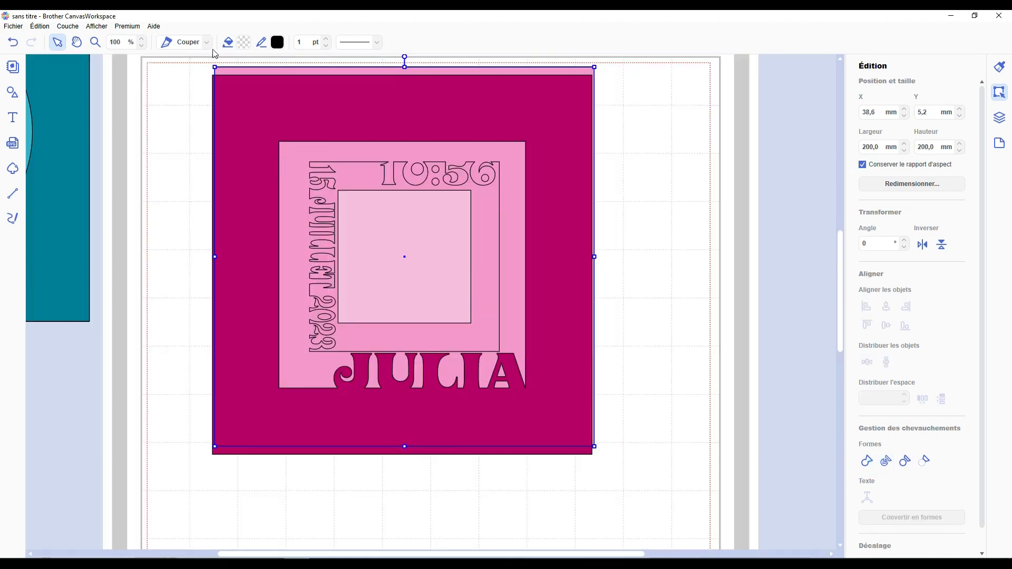
pyautogui.click(244, 42)
pyautogui.click(386, 266)
pyautogui.click(583, 357)
pyautogui.click(1000, 118)
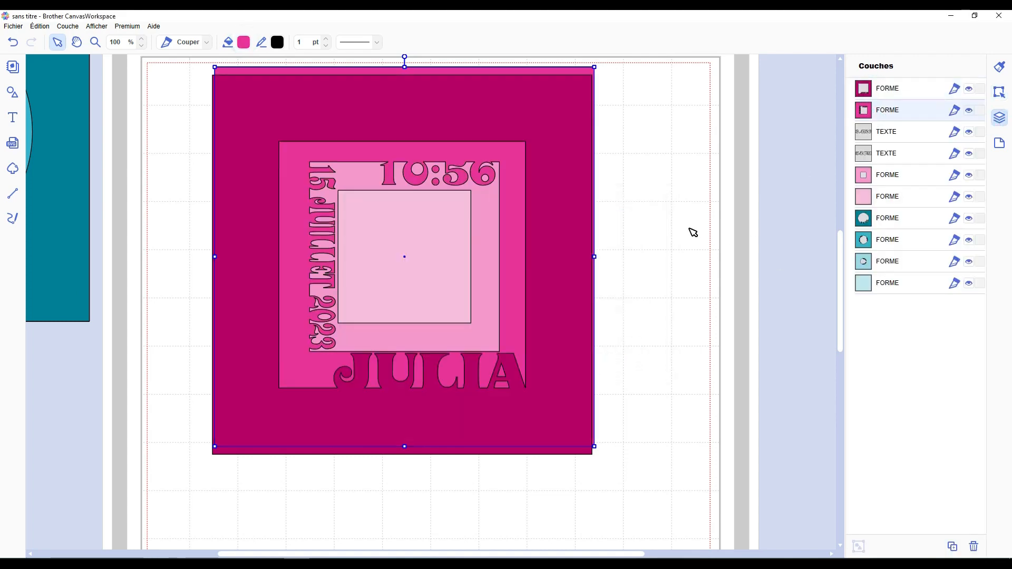
# Place 54CM, rotated 270° and about 49 × 12 mm, and 3.4KG, about 47 × 10 mm, on the 70 mm opening's right and lower edges.
pyautogui.scroll(-4, 693, 230)
pyautogui.click(665, 272)
pyautogui.moveTo(770, 230); pyautogui.dragTo(446, 271)
pyautogui.moveTo(412, 261); pyautogui.dragTo(452, 271)
pyautogui.moveTo(784, 270); pyautogui.dragTo(649, 275)
pyautogui.moveTo(763, 282); pyautogui.dragTo(436, 316)
pyautogui.scroll(5, 436, 312)
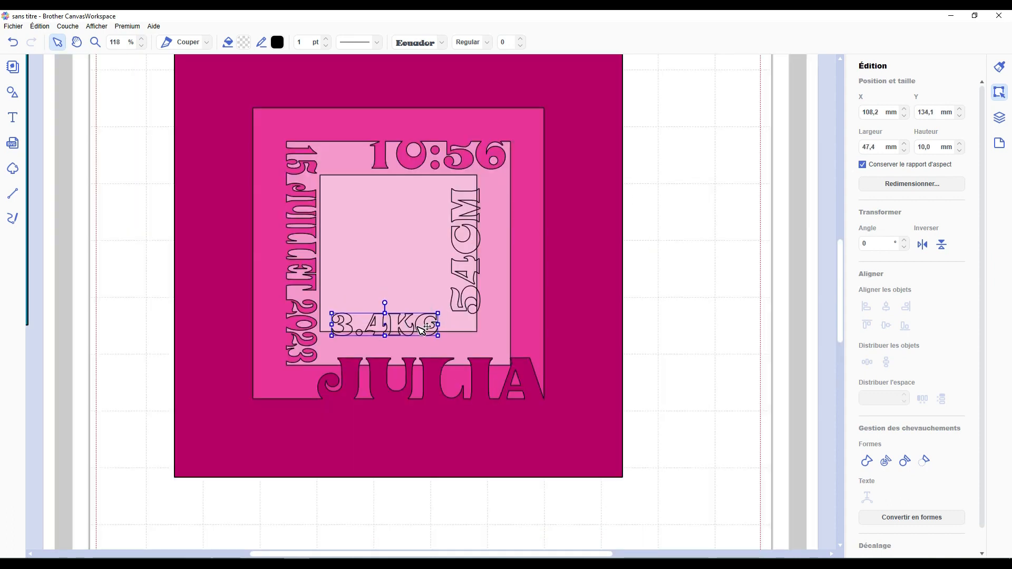
pyautogui.click(476, 246)
pyautogui.moveTo(459, 230); pyautogui.dragTo(462, 231)
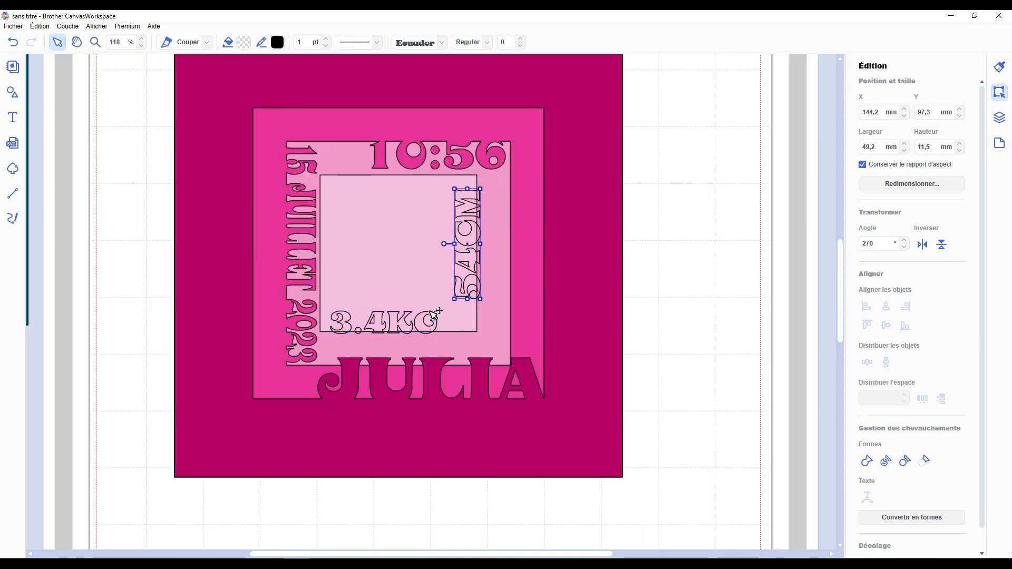
# Merge the 54CM and 3.4KG texts with the frame around the 70 mm opening and fill it with light pink.
pyautogui.keyDown('shift'); pyautogui.click(433, 313); pyautogui.keyUp('shift')
pyautogui.keyDown('shift'); pyautogui.click(488, 335); pyautogui.keyUp('shift')
pyautogui.click(867, 461)
pyautogui.click(1000, 118)
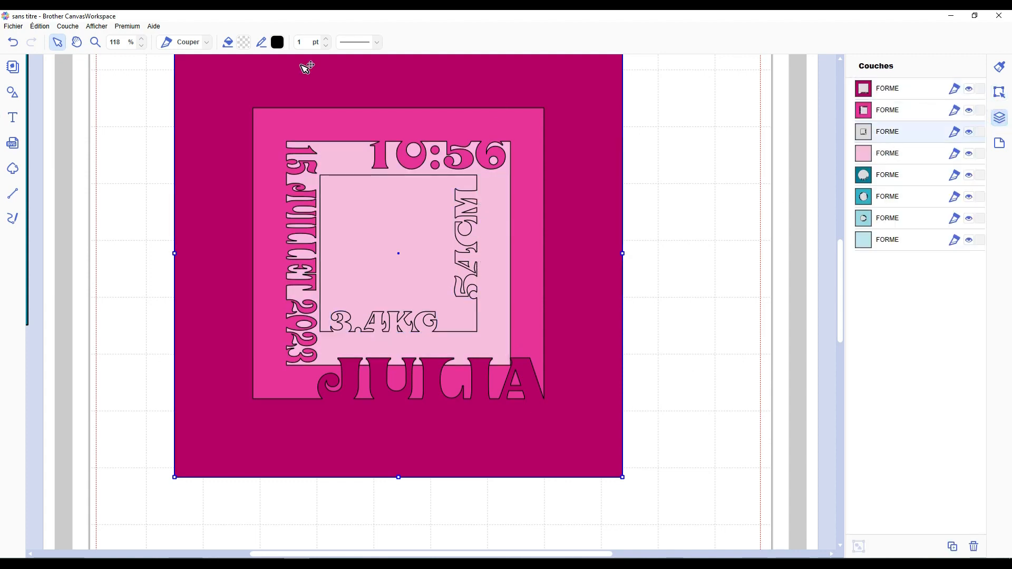
pyautogui.click(244, 42)
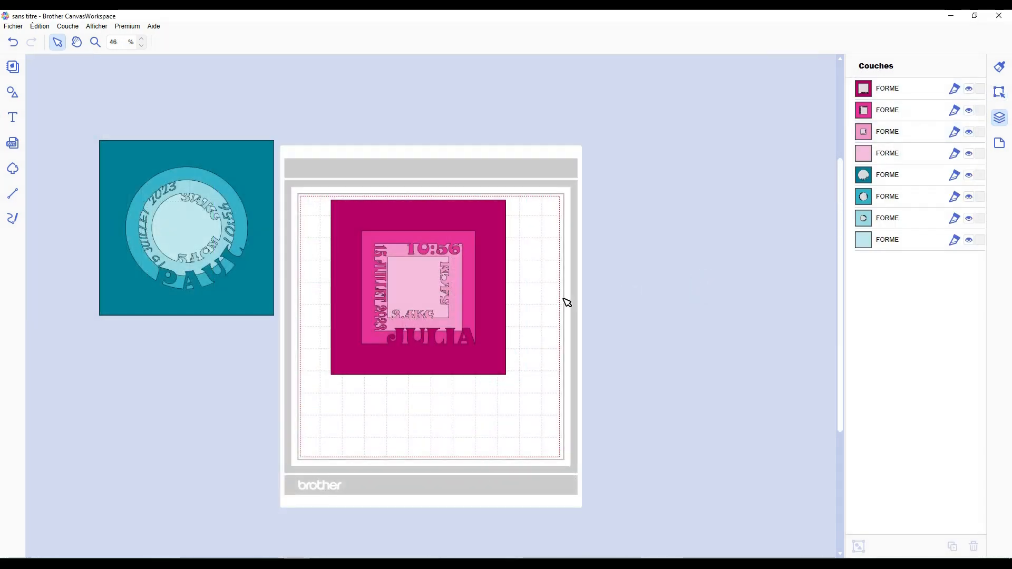
# Move the teal circle design level with the magenta square design and group its four shapes.
pyautogui.scroll(2, 567, 301)
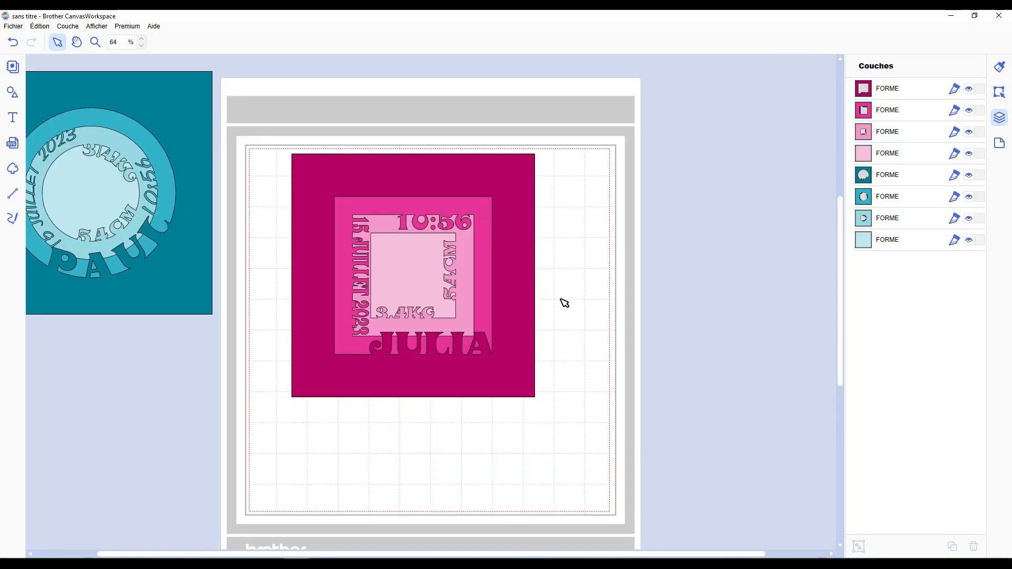
pyautogui.moveTo(258, 344); pyautogui.dragTo(135, 149)
pyautogui.moveTo(155, 99); pyautogui.dragTo(225, 181)
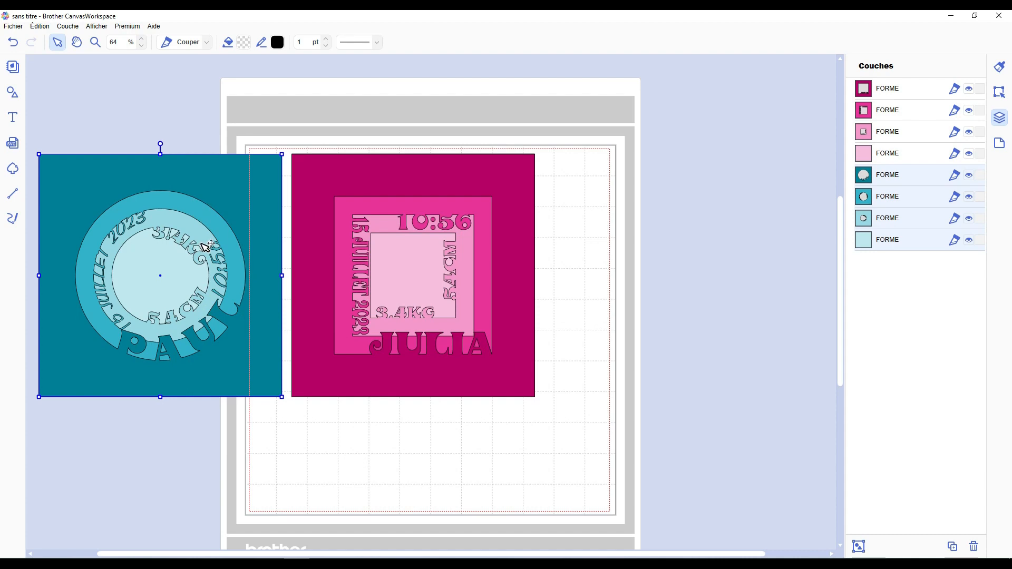
pyautogui.moveTo(37, 129); pyautogui.dragTo(267, 482)
pyautogui.hotkey('ctrl', 'g')
pyautogui.scroll(-2, 237, 306)
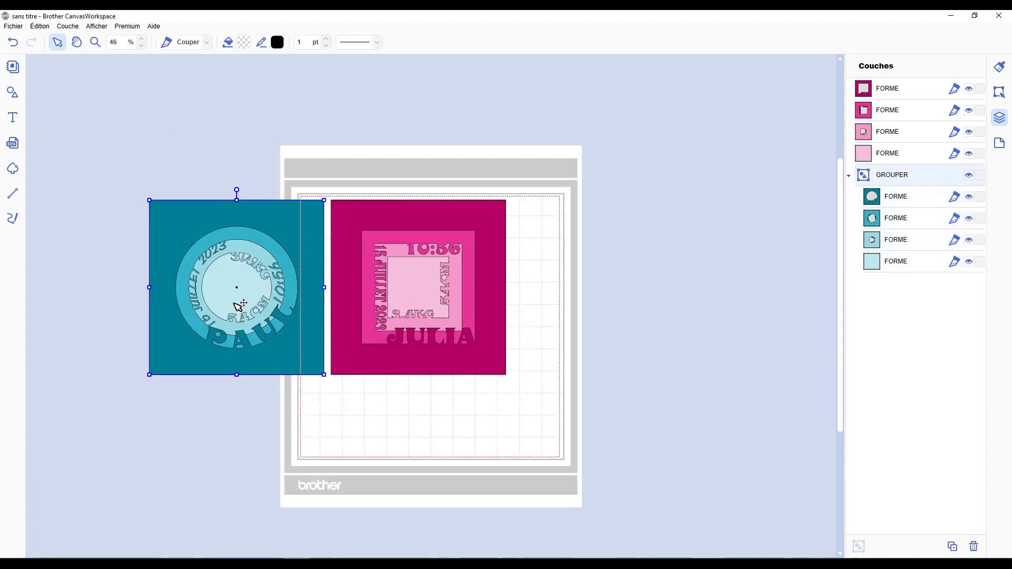
# Group the four shapes of the magenta design and collapse both groups in the layer list.
pyautogui.moveTo(366, 144); pyautogui.dragTo(467, 415)
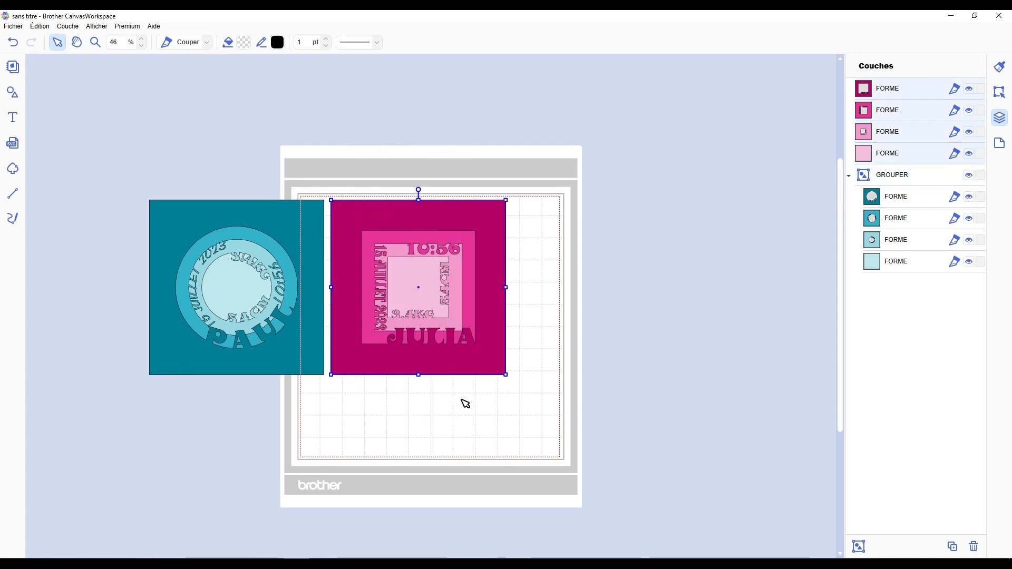
pyautogui.hotkey('ctrl', 'g')
pyautogui.click(849, 90)
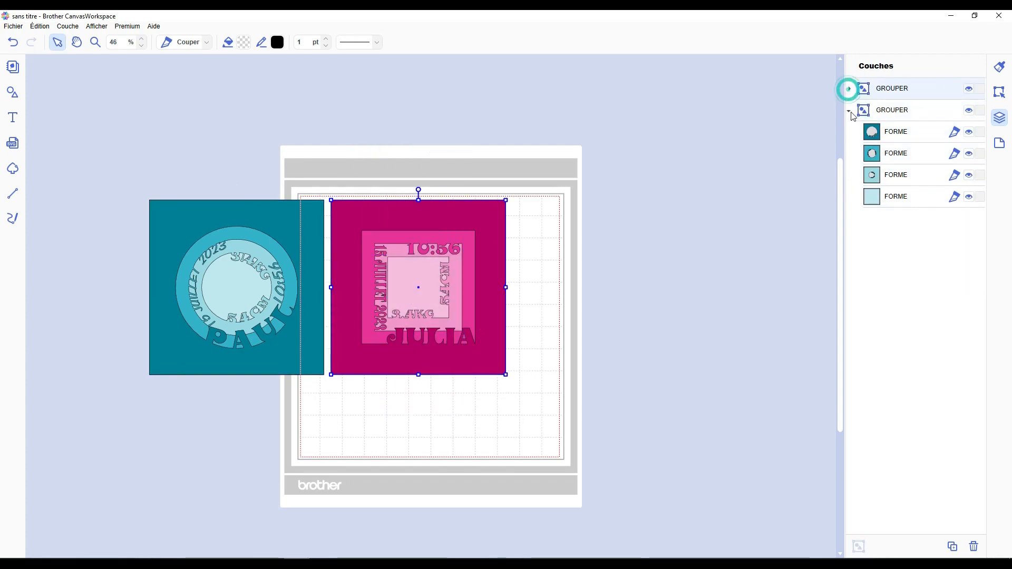
pyautogui.click(849, 109)
# Ungroup the magenta design into its four separate shapes and clear the selection.
pyautogui.scroll(4, 505, 344)
pyautogui.scroll(4, 505, 344)
pyautogui.hotkey('ctrl', 'shift', 'g')
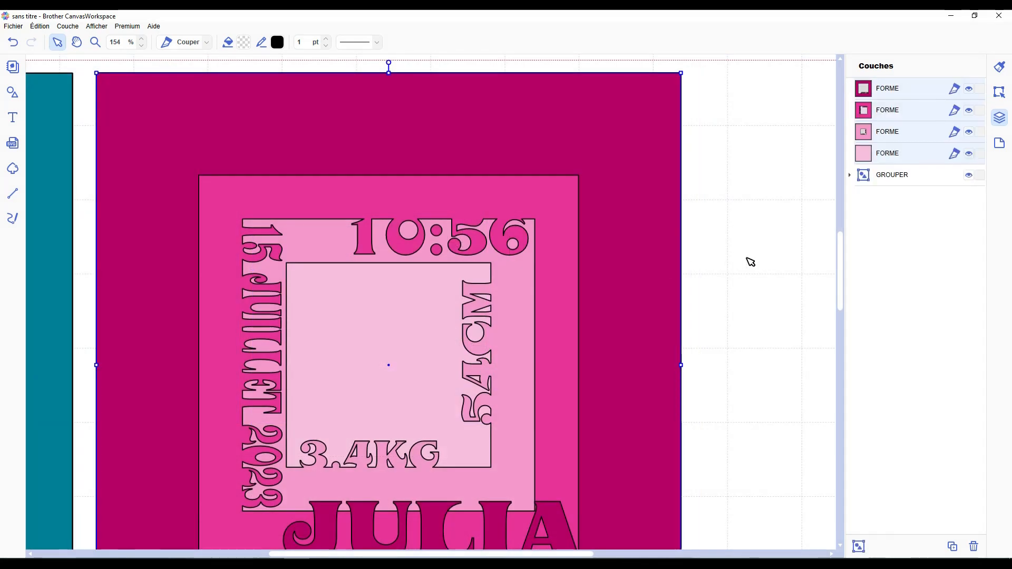
pyautogui.click(756, 256)
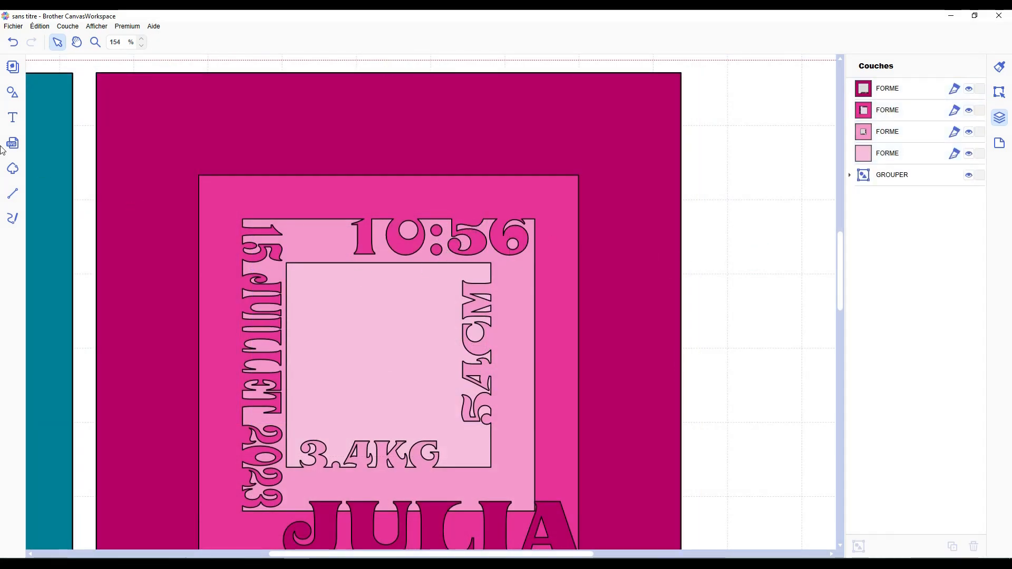
# Insert a plain square shape over the upper part of the magenta design.
pyautogui.click(13, 93)
pyautogui.moveTo(77, 129); pyautogui.dragTo(533, 248)
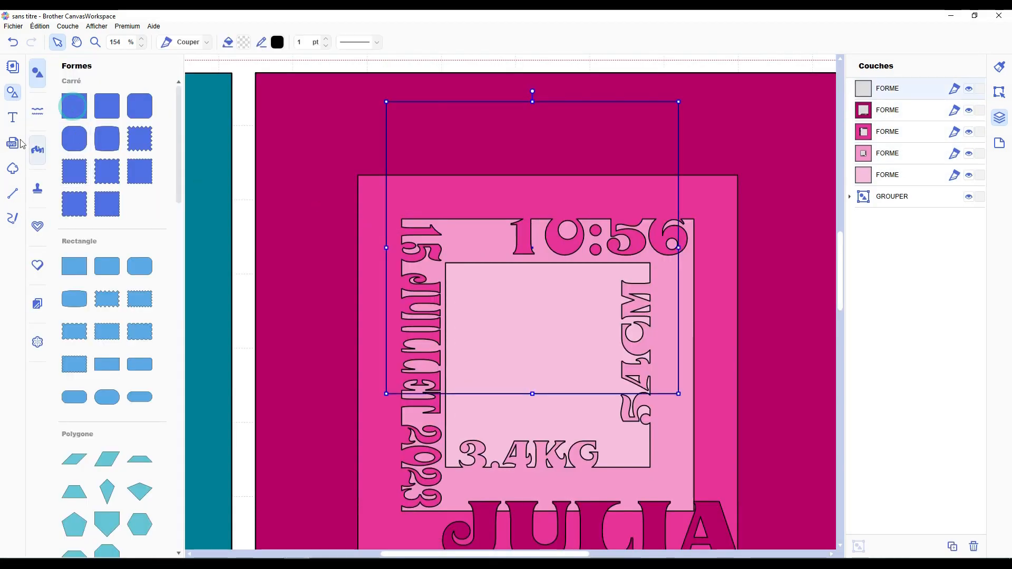
# Remove the plain square, regroup the four shapes of the magenta design and collapse the group in the layer list.
pyautogui.click(13, 92)
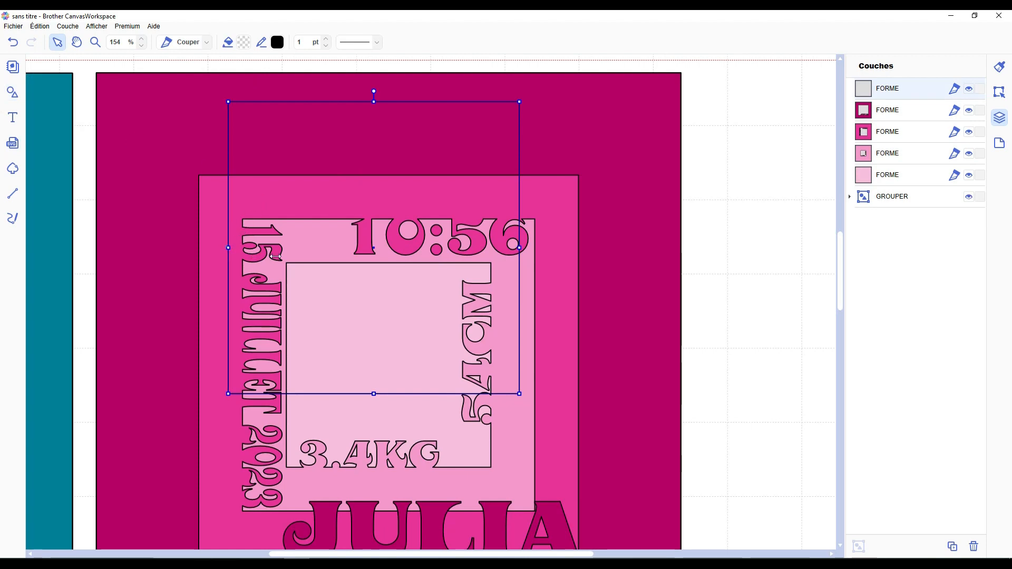
pyautogui.moveTo(227, 247); pyautogui.dragTo(431, 264)
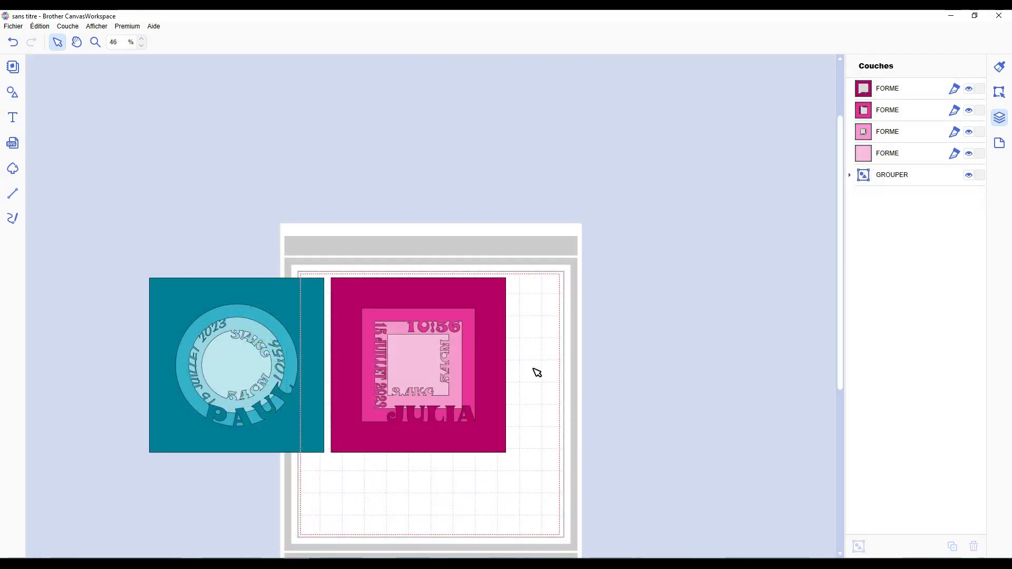
pyautogui.scroll(3, 532, 369)
pyautogui.scroll(-5, 527, 373)
pyautogui.moveTo(557, 414); pyautogui.dragTo(402, 261)
pyautogui.hotkey('ctrl', 'g')
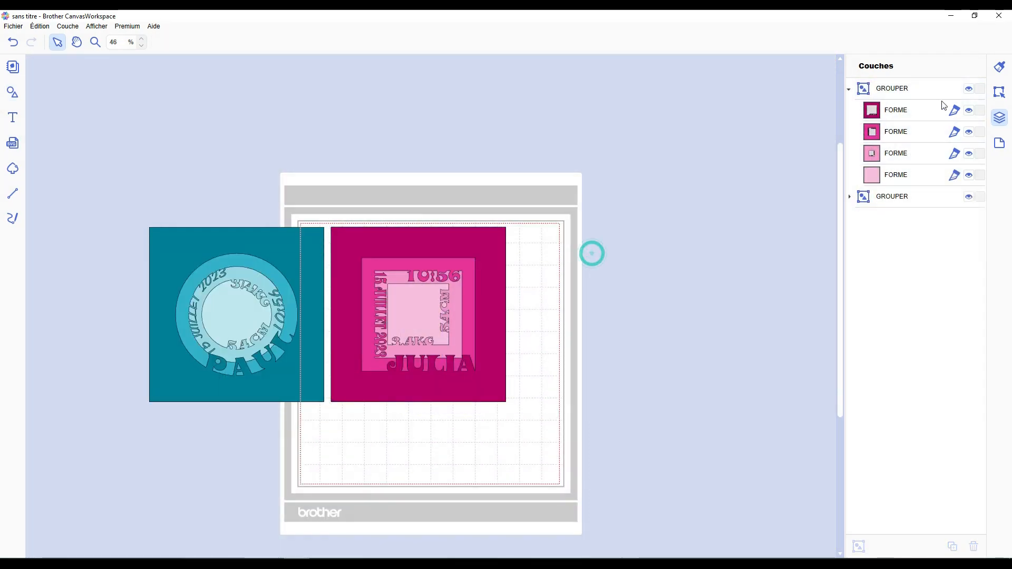
pyautogui.click(850, 89)
# Stack the magenta design above the teal design and move both off the mat, beside its left edge.
pyautogui.moveTo(504, 247); pyautogui.dragTo(324, 74)
pyautogui.moveTo(418, 86); pyautogui.dragTo(238, 329)
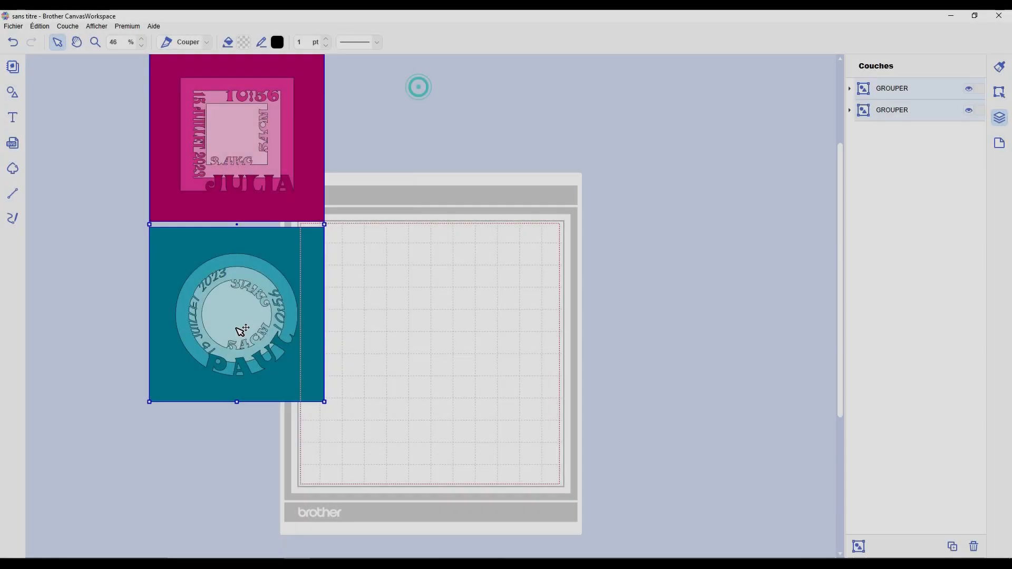
pyautogui.moveTo(288, 180); pyautogui.dragTo(230, 306)
pyautogui.click(494, 338)
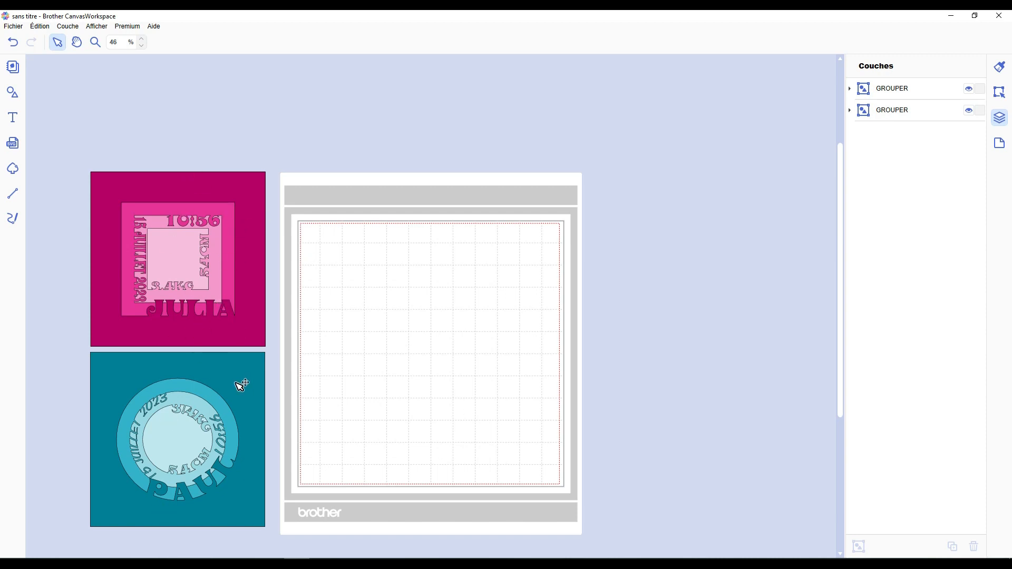
# Insert a 200 mm square on the mat, and lock and hide the two finished design groups.
pyautogui.scroll(-2, 418, 355)
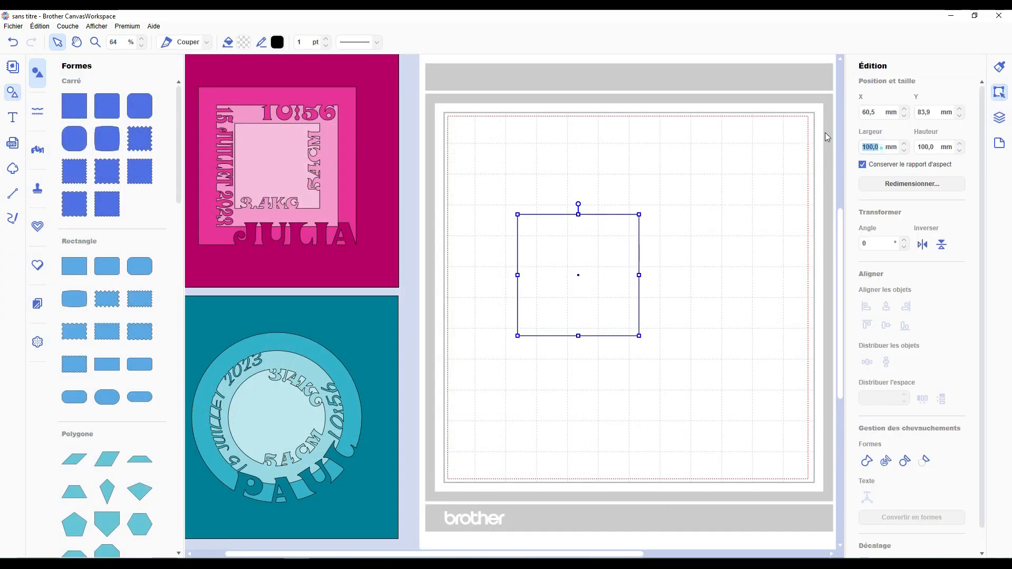
pyautogui.click(999, 117)
pyautogui.click(980, 111)
pyautogui.click(980, 131)
pyautogui.click(968, 131)
pyautogui.click(968, 110)
# Duplicate the new square three times and stack the four squares exactly on top of each other.
pyautogui.moveTo(470, 553); pyautogui.dragTo(557, 554)
pyautogui.moveTo(538, 364); pyautogui.dragTo(520, 311)
pyautogui.hotkey('ctrl', 'd')
pyautogui.hotkey('ctrl', 'd')
pyautogui.hotkey('ctrl', 'd')
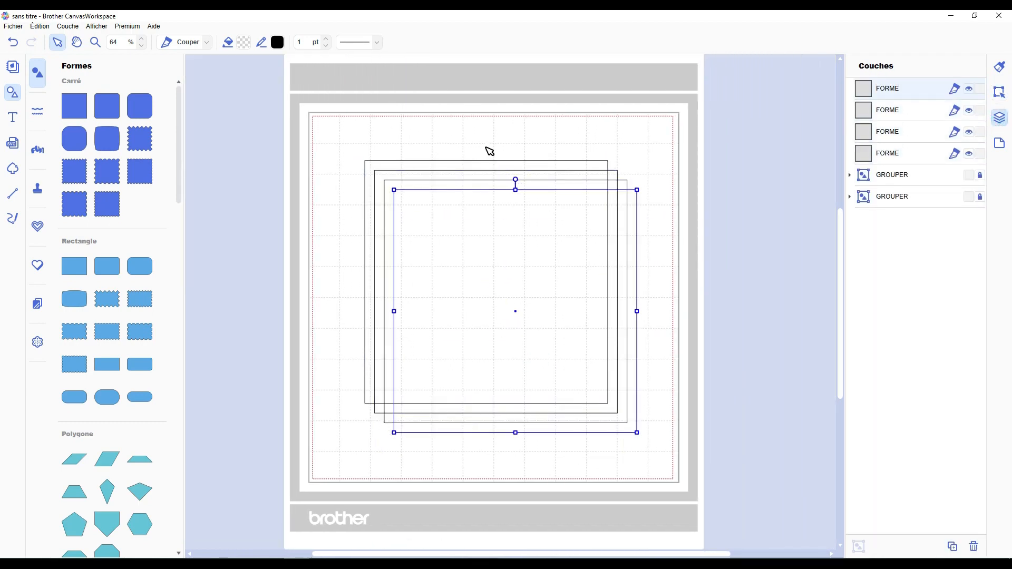
pyautogui.hotkey('ctrl', 'a')
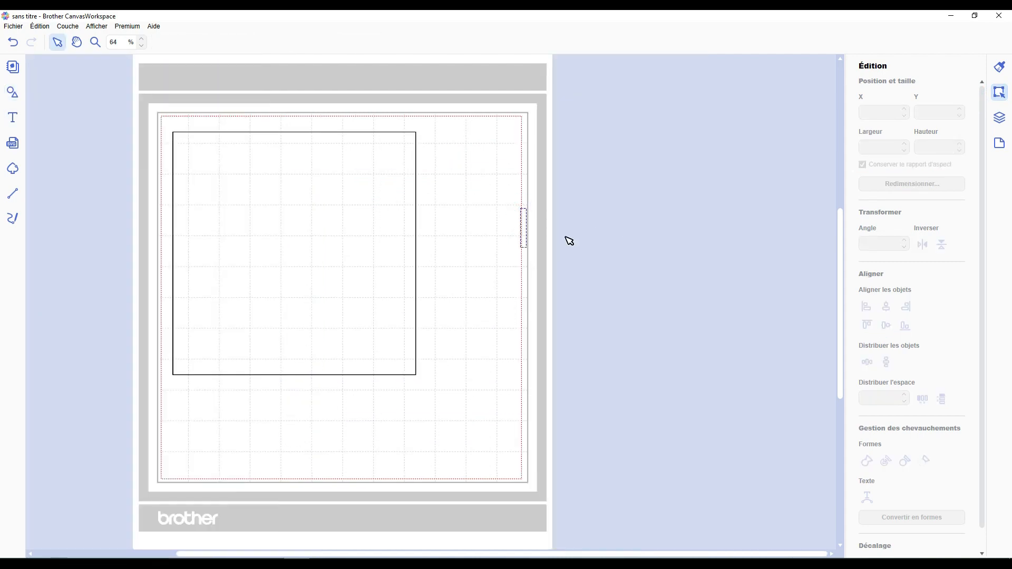
# Add the baby's first name and the birth date as two separate texts, one below the other, beside the squares.
pyautogui.write('EILLEEN')
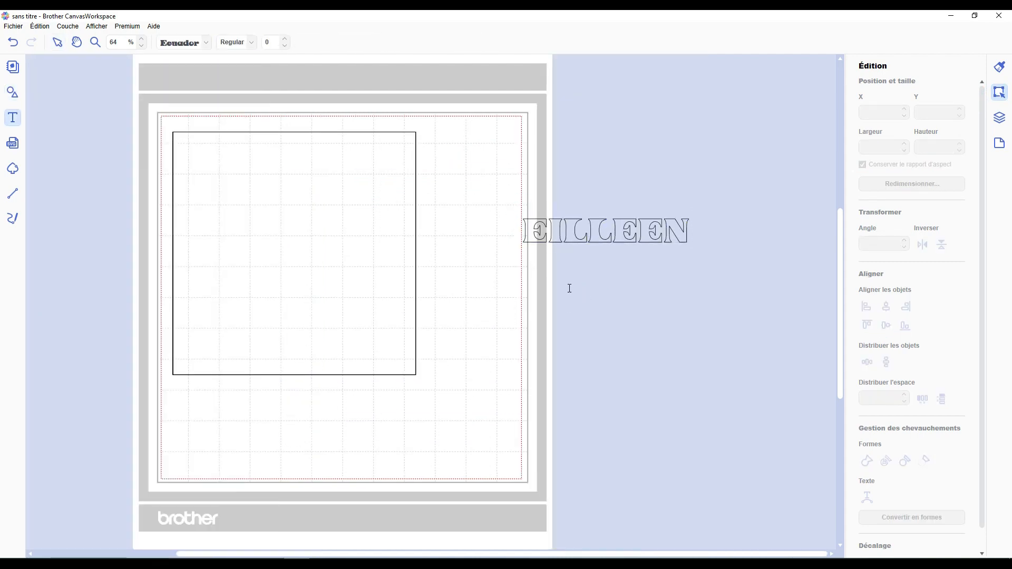
pyautogui.click(569, 289)
pyautogui.write('15')
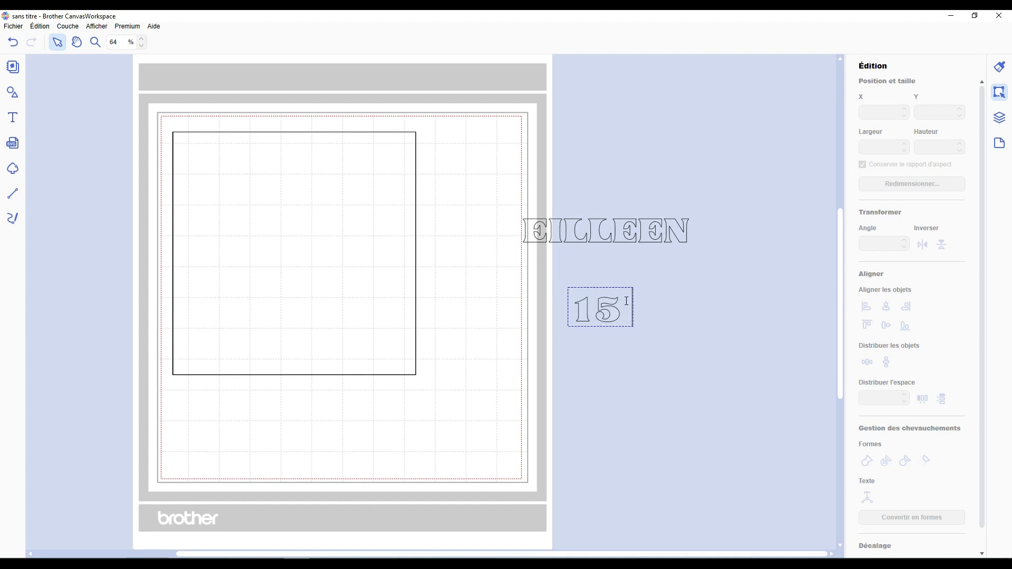
pyautogui.write(' JUILLET 2023')
pyautogui.moveTo(689, 314); pyautogui.dragTo(589, 267)
# Add the texts 54CM and 3.4KG beside the mat and place the weight directly below the size.
pyautogui.click(13, 117)
pyautogui.click(597, 331)
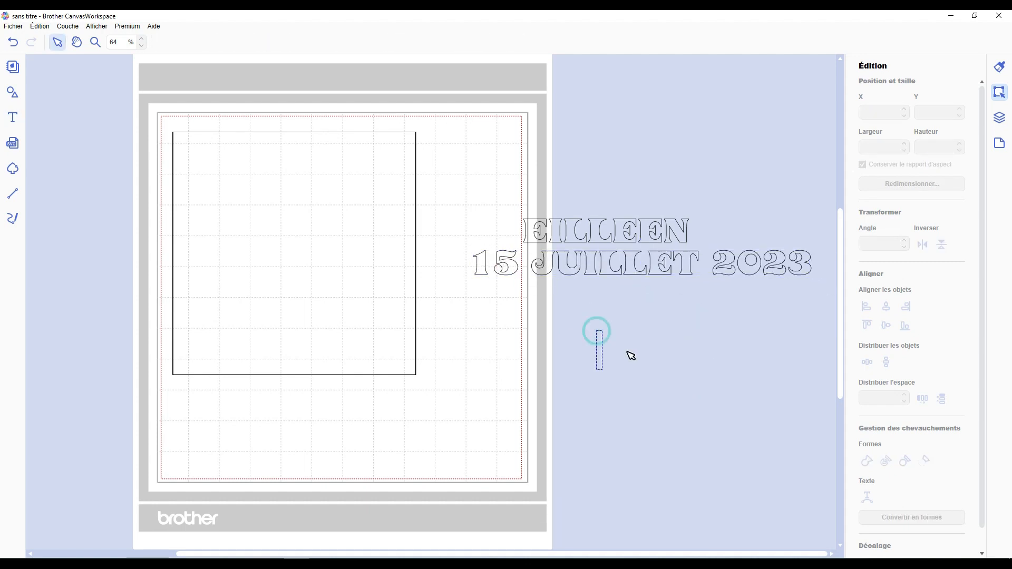
pyautogui.write('54CM')
pyautogui.click(625, 408)
pyautogui.write('3')
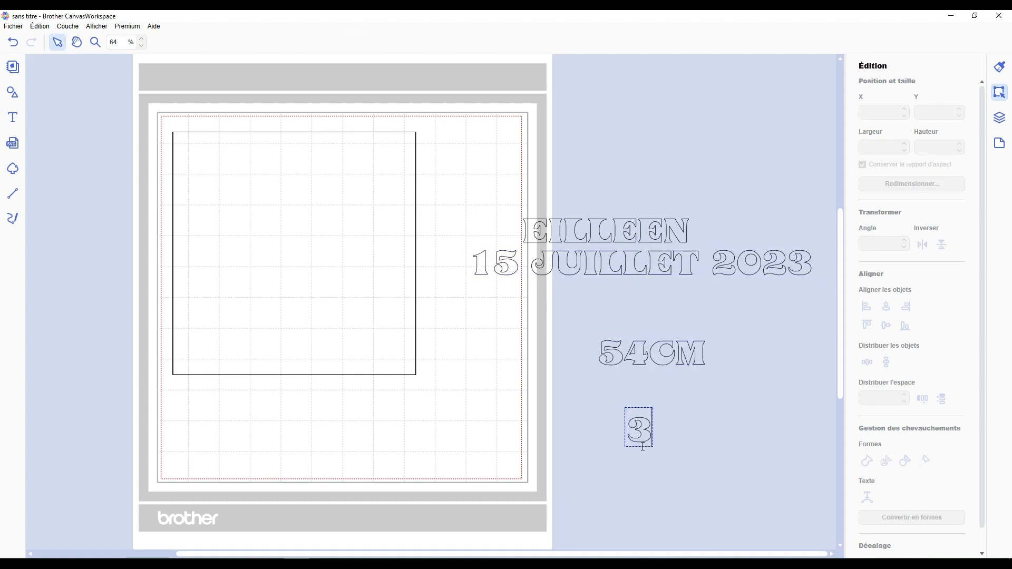
pyautogui.write('.4KG')
pyautogui.moveTo(643, 429); pyautogui.dragTo(610, 386)
# Add the time text 10:56 and place it below the birth date.
pyautogui.click(13, 117)
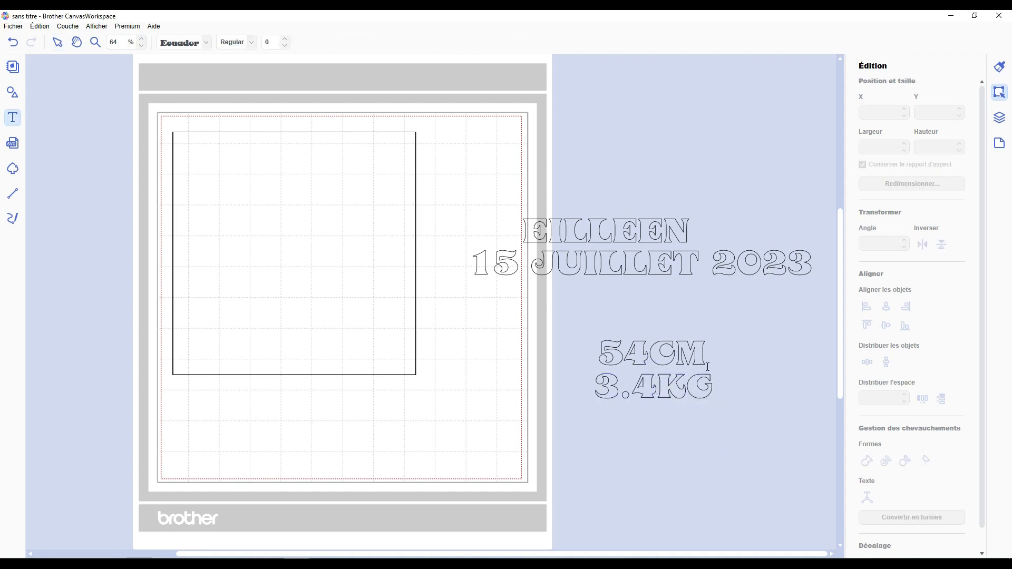
pyautogui.click(698, 288)
pyautogui.write('10:56')
pyautogui.click(744, 191)
pyautogui.moveTo(786, 316); pyautogui.dragTo(721, 304)
# Left-align the five texts and distribute them evenly in the vertical direction.
pyautogui.moveTo(627, 195); pyautogui.dragTo(653, 391)
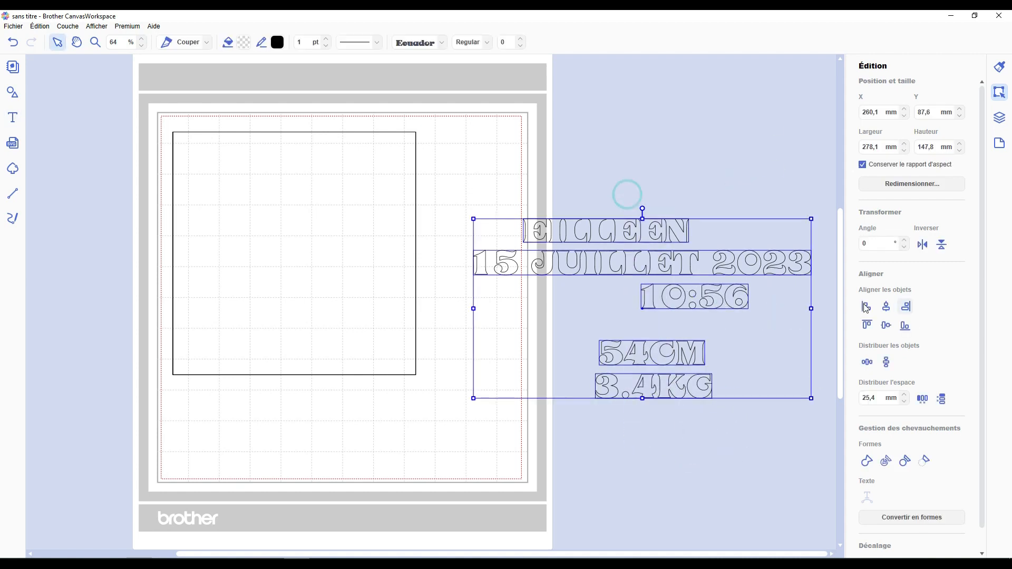
pyautogui.click(866, 307)
pyautogui.click(884, 363)
# Shrink the block of five texts and place it outside the mat, near its upper right edge.
pyautogui.moveTo(600, 276); pyautogui.dragTo(599, 220)
pyautogui.moveTo(473, 162); pyautogui.dragTo(591, 226)
pyautogui.moveTo(644, 257); pyautogui.dragTo(605, 143)
pyautogui.click(513, 215)
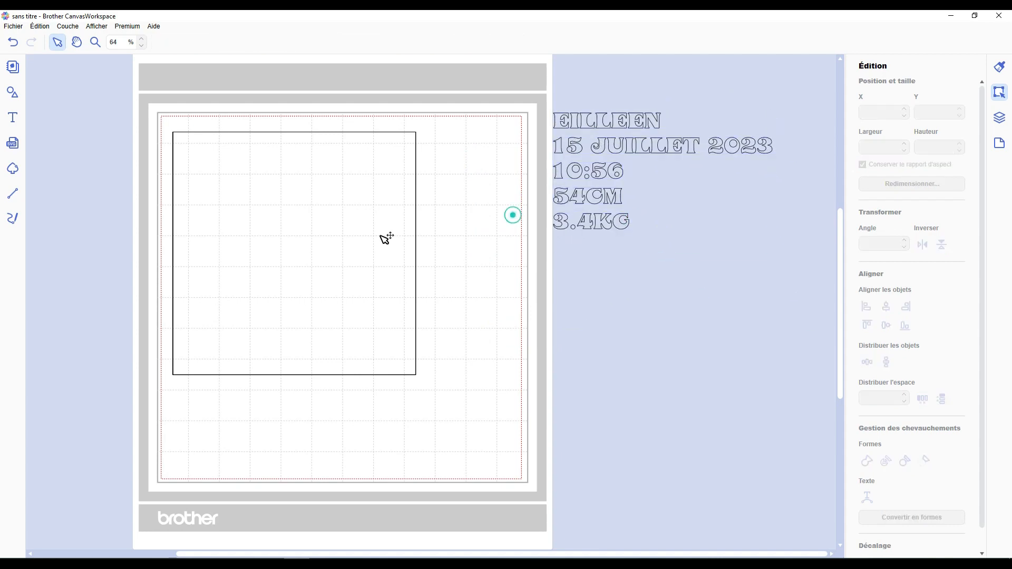
# Move the stacked squares to the middle of the mat and insert a plain circle inside them.
pyautogui.moveTo(397, 106); pyautogui.dragTo(393, 164)
pyautogui.moveTo(322, 251); pyautogui.dragTo(369, 287)
pyautogui.moveTo(478, 554); pyautogui.dragTo(384, 554)
pyautogui.click(13, 94)
pyautogui.scroll(-5, 129, 386)
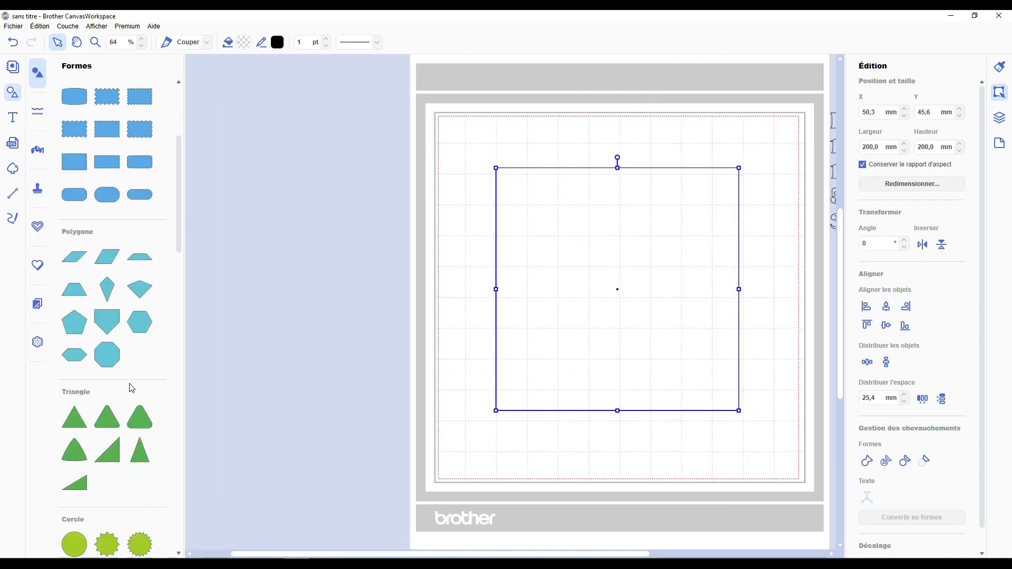
pyautogui.moveTo(75, 393); pyautogui.dragTo(616, 294)
pyautogui.moveTo(527, 554); pyautogui.dragTo(600, 554)
# Set the circle's diameter to 140 mm and place it in the middle of the square.
pyautogui.click(878, 147)
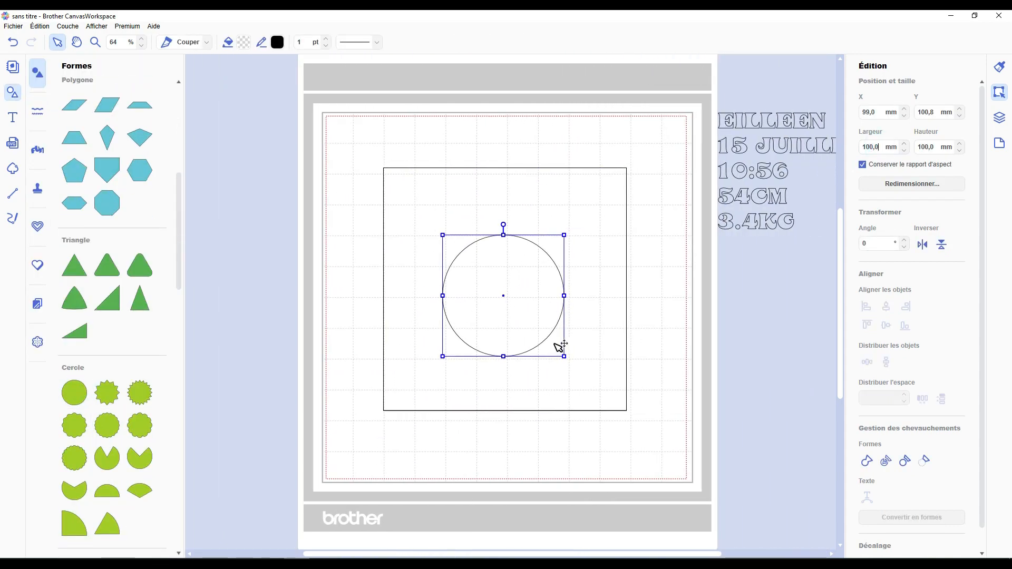
pyautogui.moveTo(536, 245); pyautogui.dragTo(507, 214)
pyautogui.moveTo(535, 325); pyautogui.dragTo(576, 367)
pyautogui.moveTo(519, 316); pyautogui.dragTo(535, 332)
pyautogui.moveTo(883, 147); pyautogui.dragTo(785, 132)
pyautogui.write('140')
pyautogui.press('Return')
pyautogui.moveTo(539, 340); pyautogui.dragTo(530, 326)
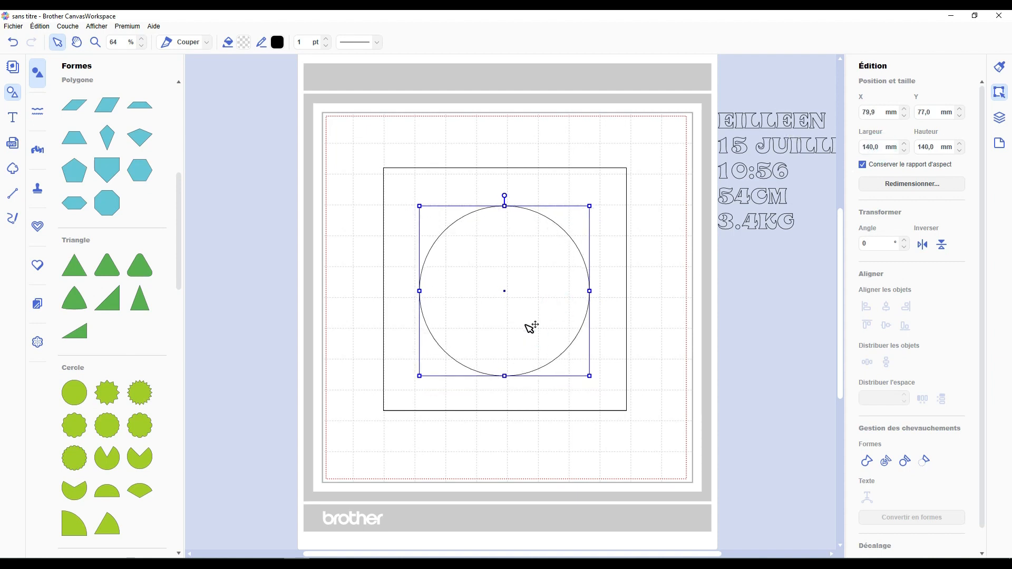
# Copy the circle, set the copy's diameter to 110 mm and place it inside the first circle.
pyautogui.hotkey('ctrl', 'c')
pyautogui.hotkey('ctrl', 'v')
pyautogui.moveTo(881, 150); pyautogui.dragTo(821, 140)
pyautogui.write('110')
pyautogui.press('Return')
pyautogui.moveTo(523, 263); pyautogui.dragTo(531, 274)
# Copy the 110 mm circle, set the copy's diameter to 80 mm and place it inside the other two.
pyautogui.hotkey('ctrl', 'c')
pyautogui.hotkey('ctrl', 'v')
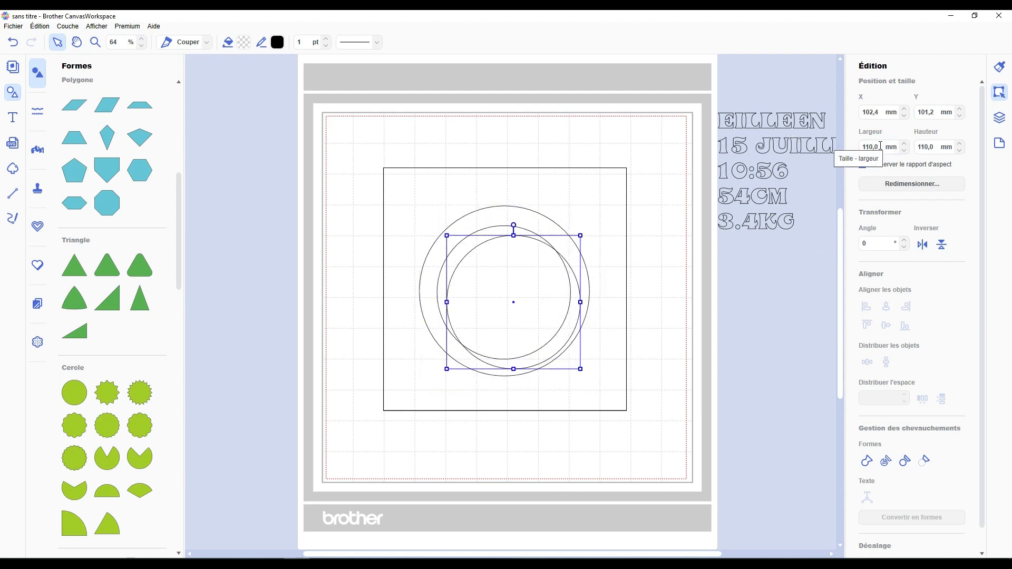
pyautogui.moveTo(881, 149); pyautogui.dragTo(761, 147)
pyautogui.write('80')
pyautogui.press('Return')
pyautogui.moveTo(486, 271); pyautogui.dragTo(498, 280)
# Try to cut the outer circle out of the top square.
pyautogui.click(564, 242)
pyautogui.keyDown('shift'); pyautogui.click(590, 252); pyautogui.keyUp('shift')
pyautogui.click(886, 461)
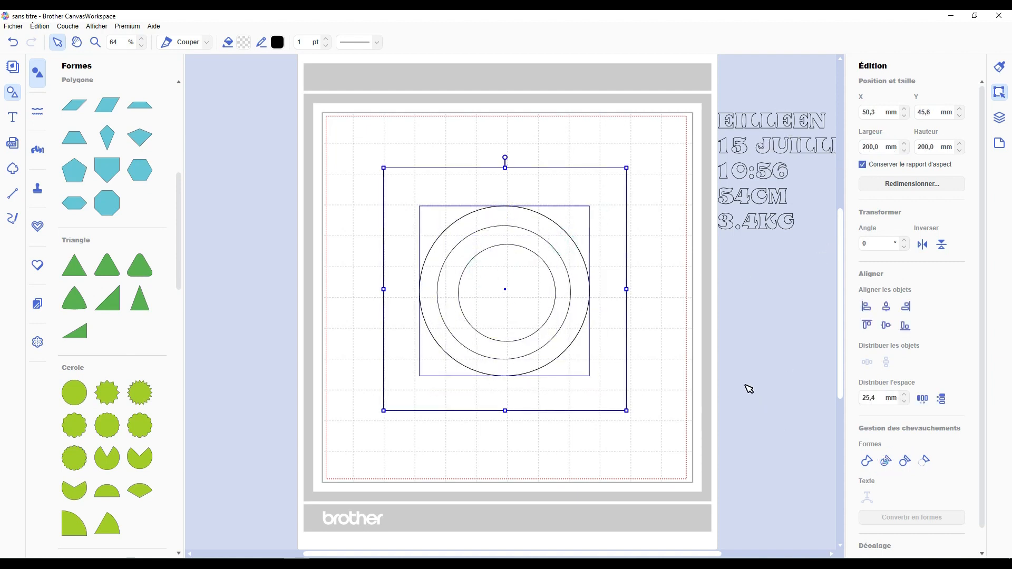
pyautogui.click(12, 43)
# Centre the three circles and the stacked squares on each other horizontally and vertically.
pyautogui.moveTo(589, 132); pyautogui.dragTo(500, 295)
pyautogui.click(886, 306)
pyautogui.click(886, 325)
# Cut the 140 mm circle out of one square, discard the circle and set the frame aside beside the mat.
pyautogui.click(606, 253)
pyautogui.keyDown('shift'); pyautogui.click(571, 243); pyautogui.keyUp('shift')
pyautogui.click(885, 461)
pyautogui.click(571, 243)
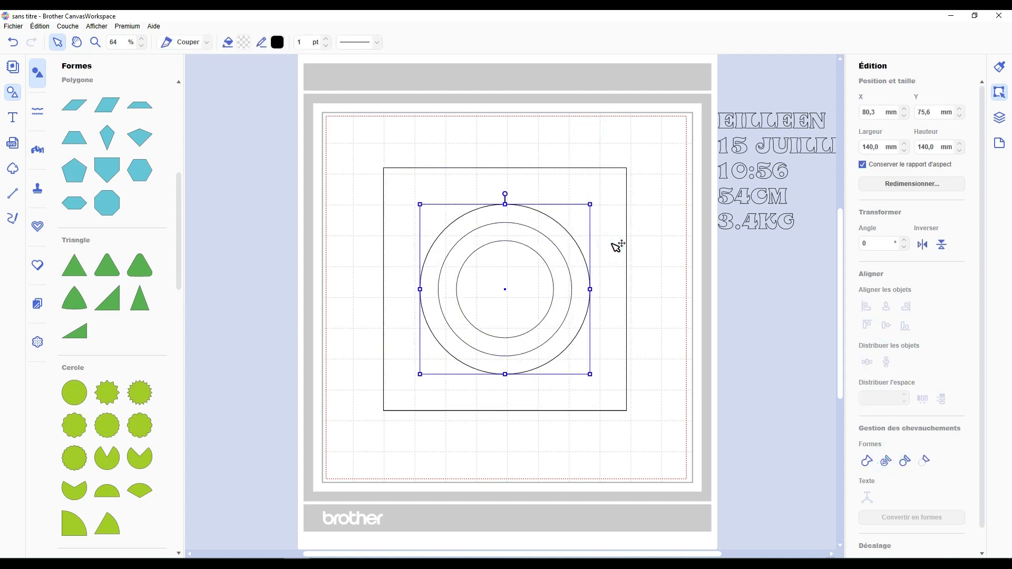
pyautogui.press('Delete')
pyautogui.moveTo(615, 245); pyautogui.dragTo(340, 293)
# Cut the 110 mm circle out of a second square, discard the circle and place this frame with the first.
pyautogui.keyDown('shift'); pyautogui.click(535, 233); pyautogui.keyUp('shift')
pyautogui.click(886, 461)
pyautogui.click(556, 330)
pyautogui.press('Delete')
pyautogui.moveTo(608, 222); pyautogui.dragTo(329, 286)
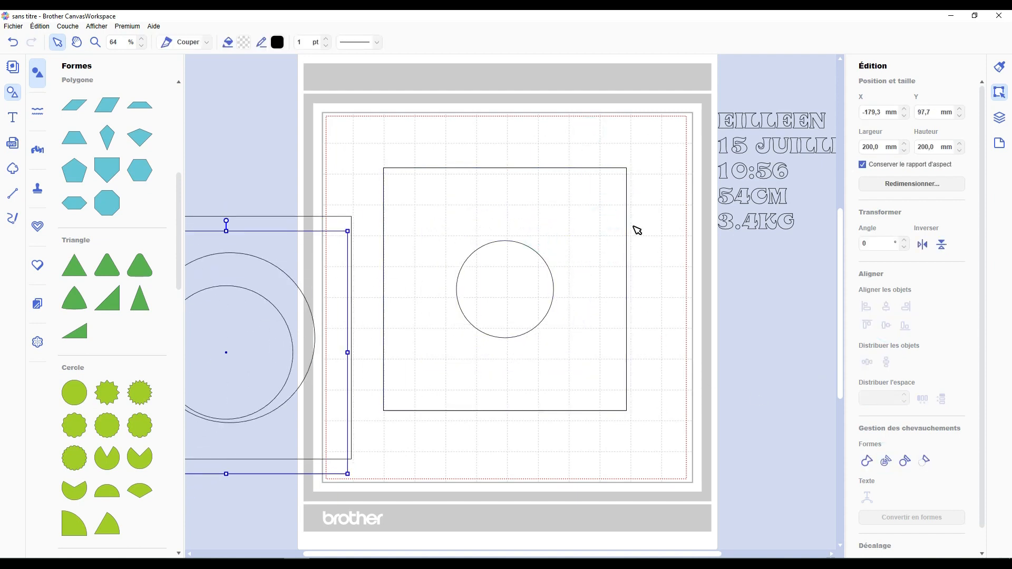
# Cut the 80 mm circle out of a third square and discard the leftover circle.
pyautogui.click(605, 227)
pyautogui.keyDown('shift'); pyautogui.click(524, 270); pyautogui.keyUp('shift')
pyautogui.click(886, 460)
pyautogui.click(573, 227)
# Gather the three frames and the plain square, and centre them on each other horizontally and vertically.
pyautogui.moveTo(384, 265); pyautogui.dragTo(356, 287)
pyautogui.moveTo(246, 187); pyautogui.dragTo(555, 226)
pyautogui.click(885, 307)
pyautogui.click(886, 326)
pyautogui.click(569, 147)
# Order the layers from the largest opening to the smallest, with the plain square directly beneath them and above the texts.
pyautogui.click(999, 118)
pyautogui.click(887, 133)
pyautogui.moveTo(887, 132); pyautogui.dragTo(886, 82)
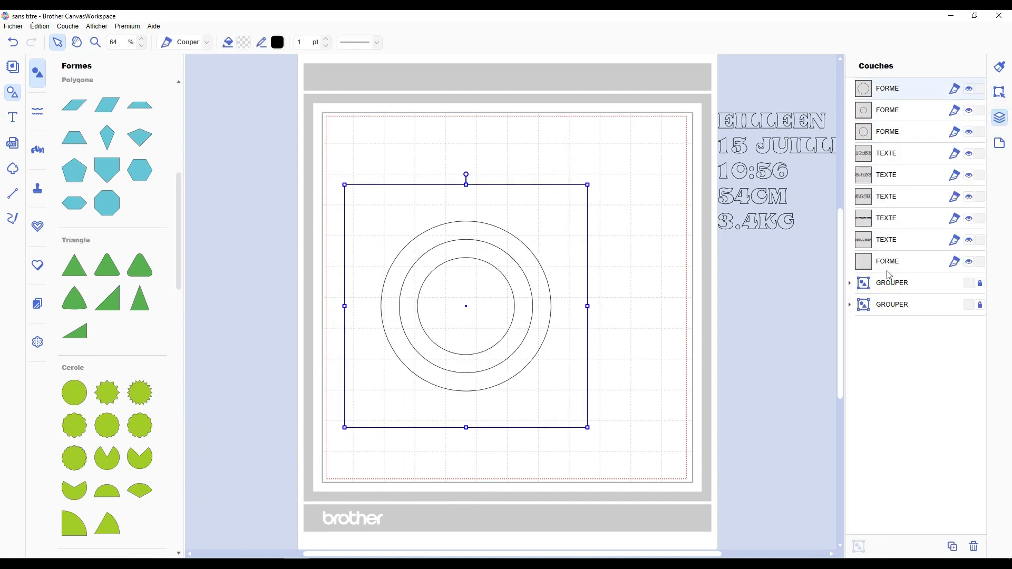
pyautogui.moveTo(887, 263); pyautogui.dragTo(881, 109)
# Fill the frame with the largest opening dark purple and the frame with the middle opening medium violet.
pyautogui.click(906, 91)
pyautogui.click(277, 42)
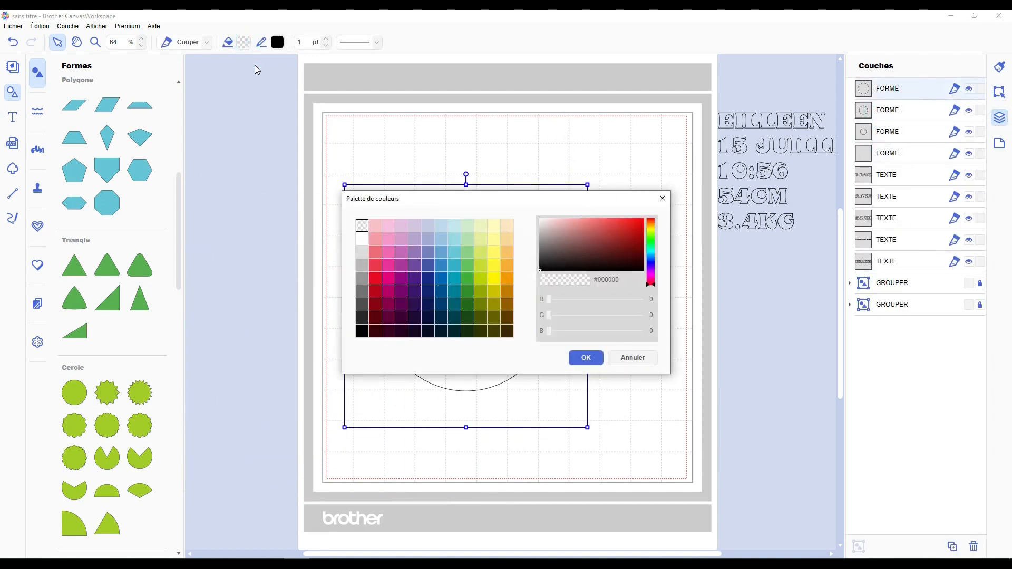
pyautogui.click(419, 287)
pyautogui.click(585, 358)
pyautogui.click(887, 109)
pyautogui.click(243, 42)
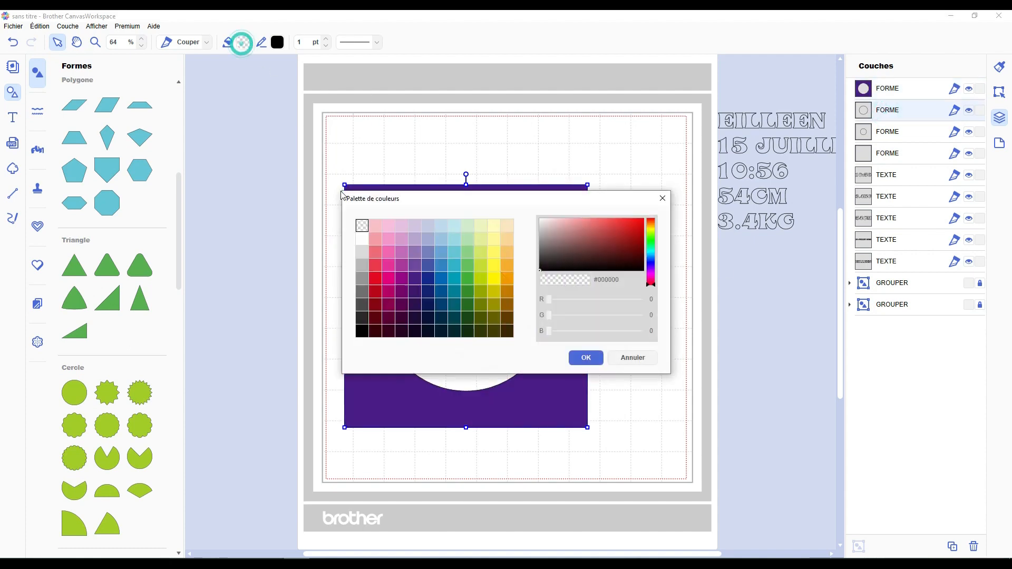
pyautogui.click(416, 257)
pyautogui.click(585, 357)
# Fill the frame with the smallest opening pinkish mauve and the plain square pale lavender.
pyautogui.click(887, 131)
pyautogui.click(243, 42)
pyautogui.click(402, 239)
pyautogui.click(586, 358)
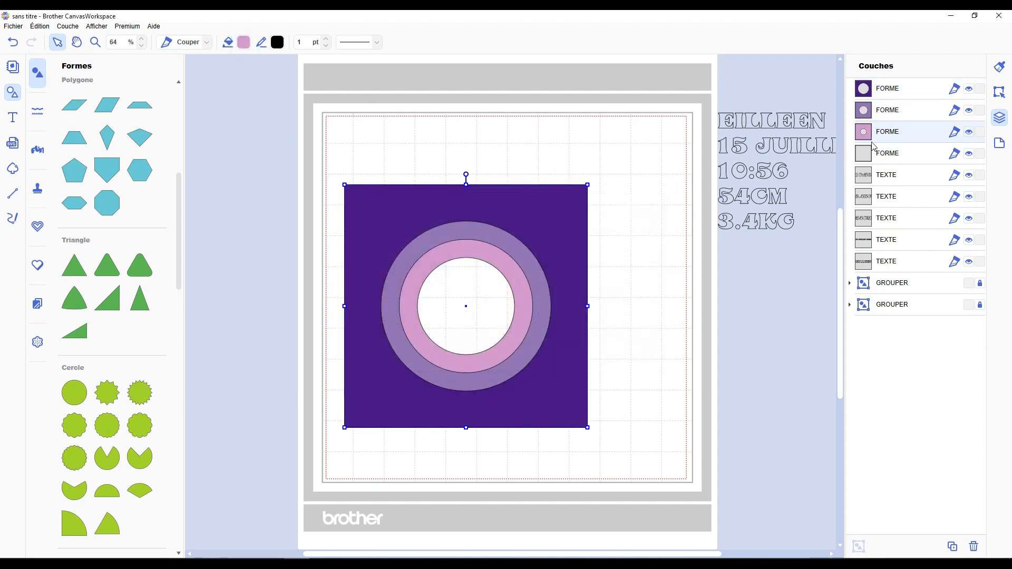
pyautogui.click(887, 153)
pyautogui.click(243, 41)
pyautogui.click(414, 225)
pyautogui.click(586, 358)
# Insert a two-lobed rounded shape beside the mat, paste two copies and merge all three into a cloud.
pyautogui.scroll(-10, 149, 357)
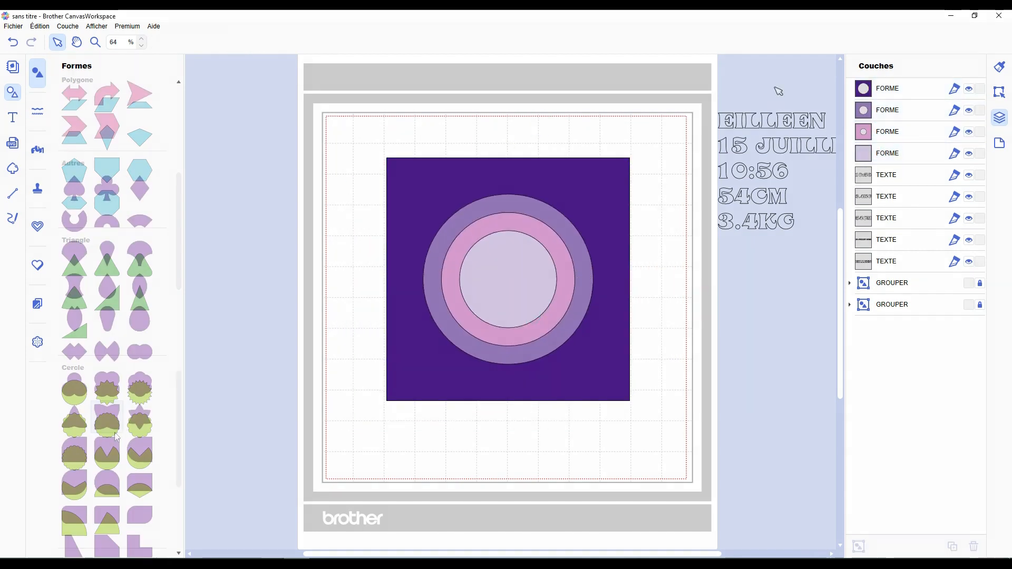
pyautogui.moveTo(148, 358); pyautogui.dragTo(793, 413)
pyautogui.hotkey('ctrl', 'c')
pyautogui.hotkey('ctrl', 'v')
pyautogui.hotkey('ctrl', 'v')
pyautogui.keyDown('shift'); pyautogui.click(887, 131); pyautogui.keyUp('shift')
pyautogui.click(999, 92)
pyautogui.click(867, 460)
pyautogui.click(716, 425)
# Move the purple design up and place three duplicates of the cloud below it, mirroring one horizontally.
pyautogui.moveTo(556, 277); pyautogui.dragTo(509, 130)
pyautogui.moveTo(741, 399); pyautogui.dragTo(784, 342)
pyautogui.hotkey('ctrl', 'd')
pyautogui.moveTo(779, 341); pyautogui.dragTo(367, 457)
pyautogui.hotkey('ctrl', 'd')
pyautogui.hotkey('ctrl', 'd')
pyautogui.click(923, 246)
# Merge the three duplicated clouds into one wide cloud and shrink it to about 139 × 59 mm.
pyautogui.moveTo(685, 522); pyautogui.dragTo(408, 414)
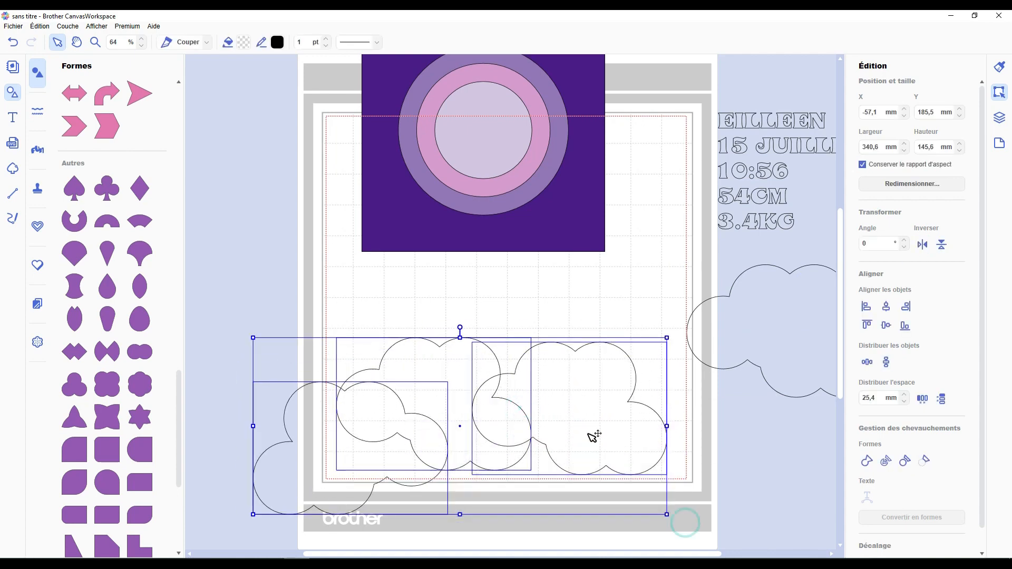
pyautogui.click(866, 460)
pyautogui.moveTo(562, 443); pyautogui.dragTo(638, 359)
pyautogui.moveTo(635, 214); pyautogui.dragTo(473, 141)
pyautogui.moveTo(548, 377); pyautogui.dragTo(572, 262)
pyautogui.moveTo(768, 315); pyautogui.dragTo(522, 211)
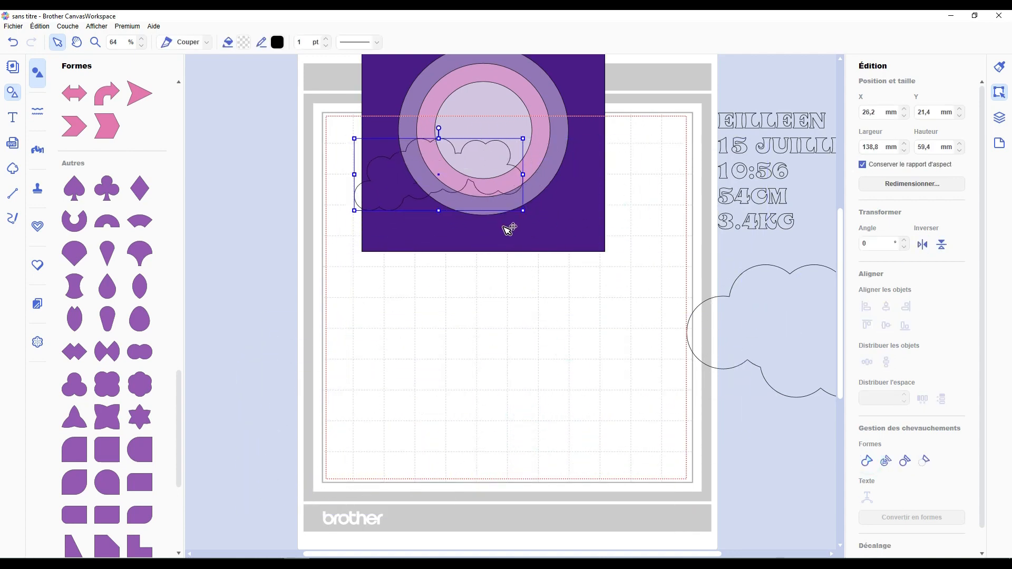
# Rotate the cloud 5° over the lower part of the circles and move it with the purple design down the mat.
pyautogui.scroll(3, 548, 311)
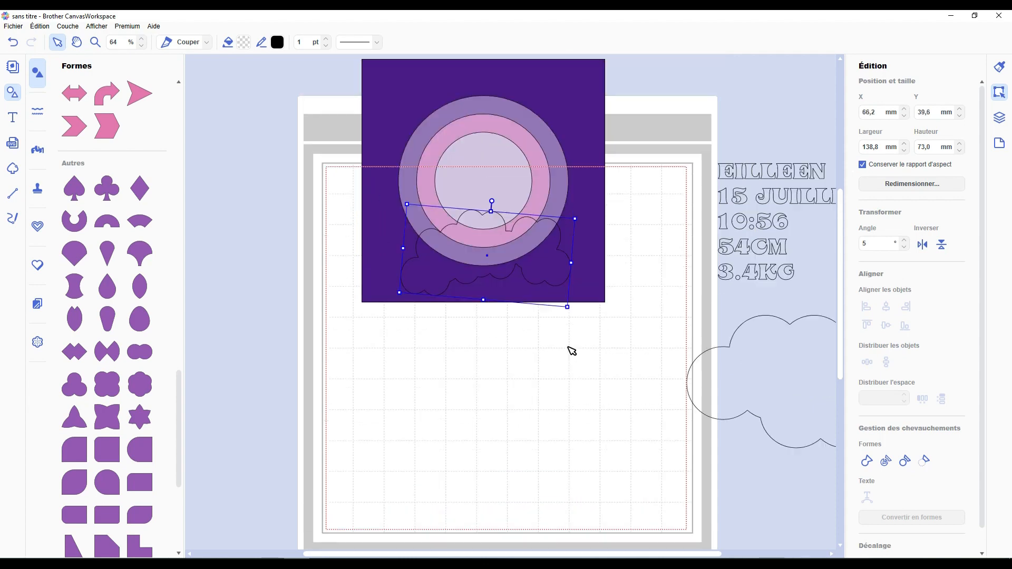
pyautogui.keyDown('shift'); pyautogui.click(569, 162); pyautogui.keyUp('shift')
pyautogui.moveTo(569, 162); pyautogui.dragTo(589, 336)
pyautogui.click(665, 336)
pyautogui.scroll(2, 629, 410)
pyautogui.scroll(-4, 575, 390)
# Try two successive outward offsets of the cloud's outline.
pyautogui.click(573, 390)
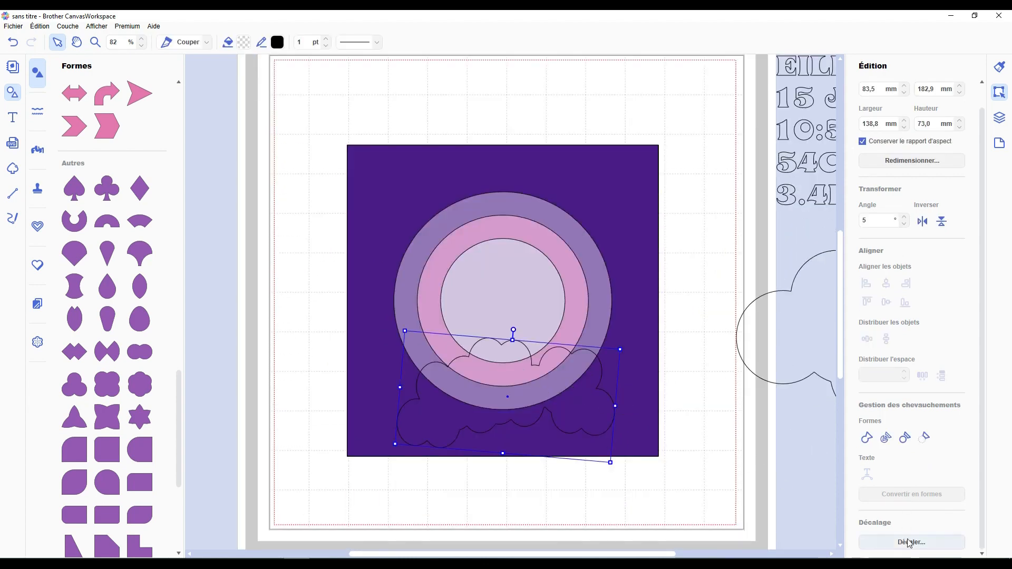
pyautogui.click(898, 542)
pyautogui.click(566, 376)
pyautogui.click(898, 541)
pyautogui.click(566, 376)
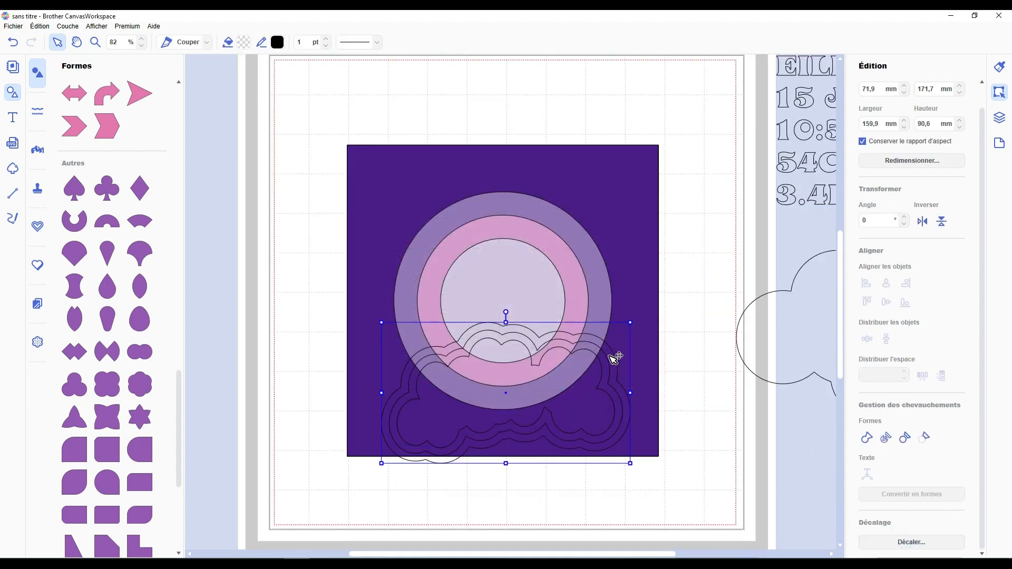
pyautogui.hotkey('ctrl', 'z')
pyautogui.hotkey('ctrl', 'z')
# Place the cloud in the free area below the purple design with its rotation at 0°, re-inserting it by cut and paste.
pyautogui.scroll(-3, 558, 395)
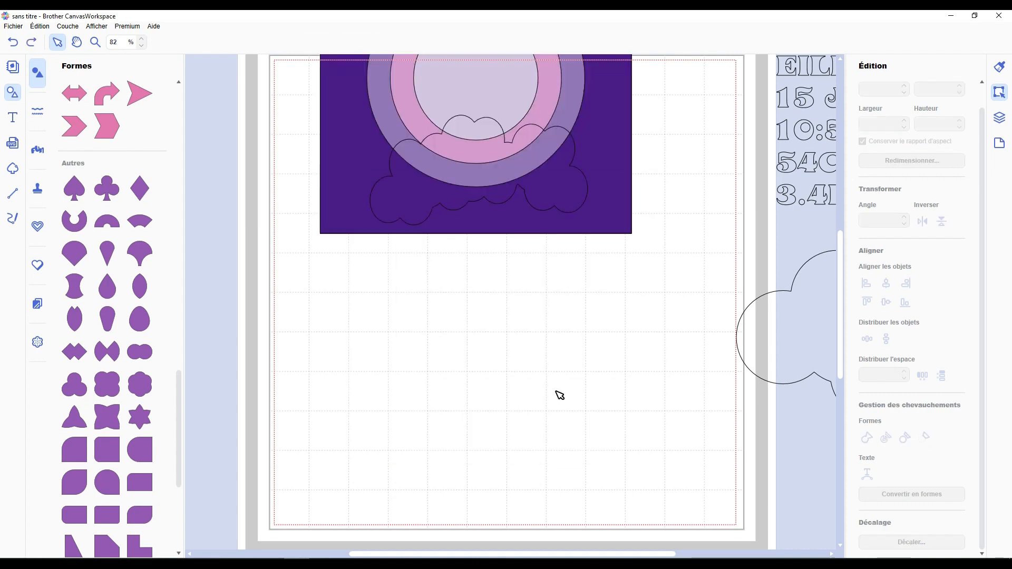
pyautogui.moveTo(390, 137); pyautogui.dragTo(433, 344)
pyautogui.hotkey('ctrl', 'x')
pyautogui.hotkey('ctrl', 'v')
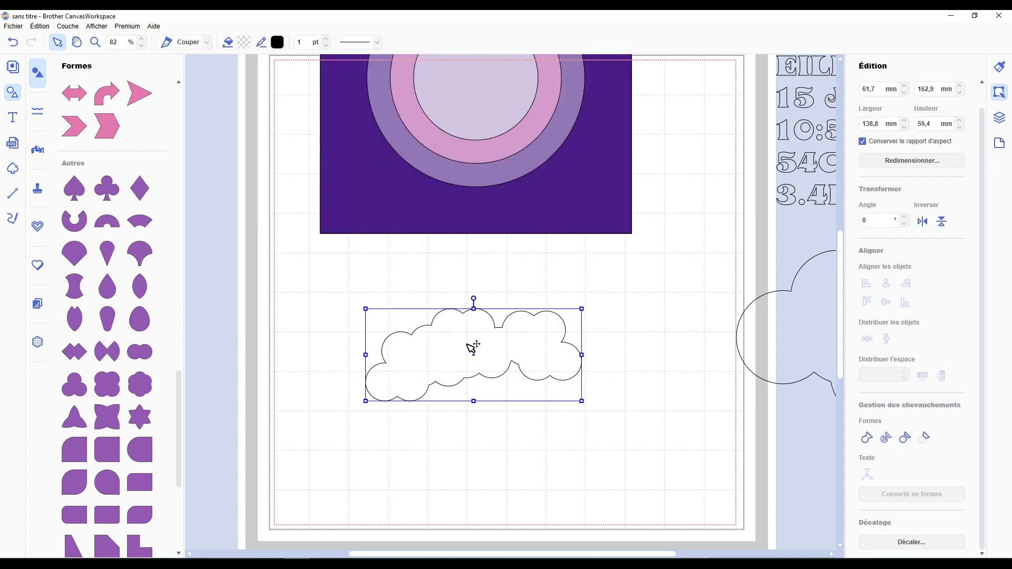
# Thicken the cloud with an overlapping copy, rotate it to 13° and widen it to about 154 mm.
pyautogui.hotkey('ctrl', 'v')
pyautogui.moveTo(540, 386); pyautogui.dragTo(529, 405)
pyautogui.moveTo(474, 298); pyautogui.dragTo(500, 282)
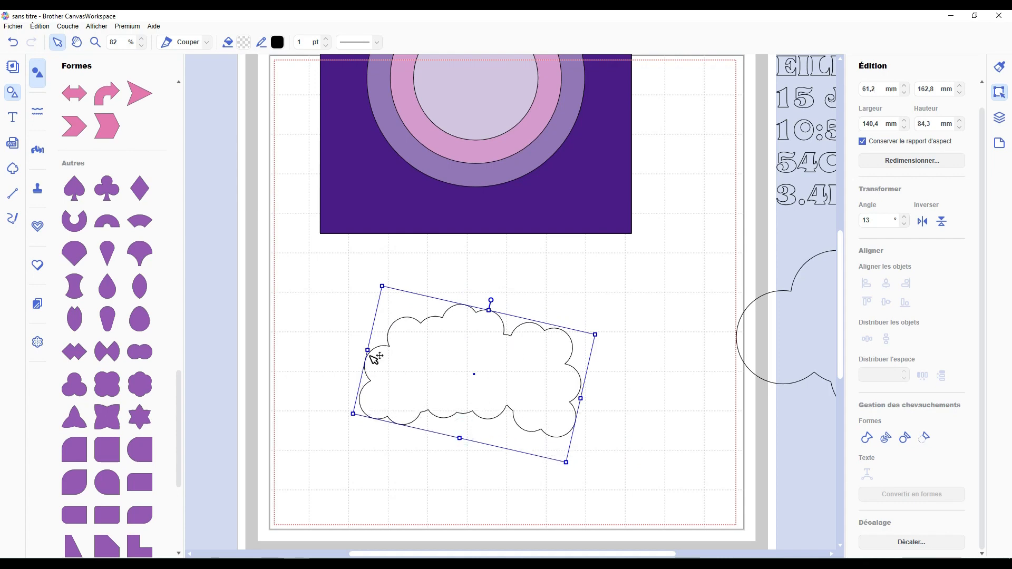
pyautogui.moveTo(367, 350); pyautogui.dragTo(346, 346)
# Move the cloud and the dark purple layer down the mat, with the cloud overlapping the lower part of the circular opening.
pyautogui.moveTo(452, 373); pyautogui.dragTo(462, 182)
pyautogui.keyDown('shift'); pyautogui.click(617, 176); pyautogui.keyUp('shift')
pyautogui.moveTo(616, 176); pyautogui.dragTo(636, 472)
pyautogui.scroll(-3, 630, 390)
pyautogui.click(680, 387)
pyautogui.moveTo(586, 370)
pyautogui.mouseDown()
pyautogui.moveTo(612, 368)
pyautogui.moveTo(609, 381)
pyautogui.moveTo(572, 380)
pyautogui.mouseUp()
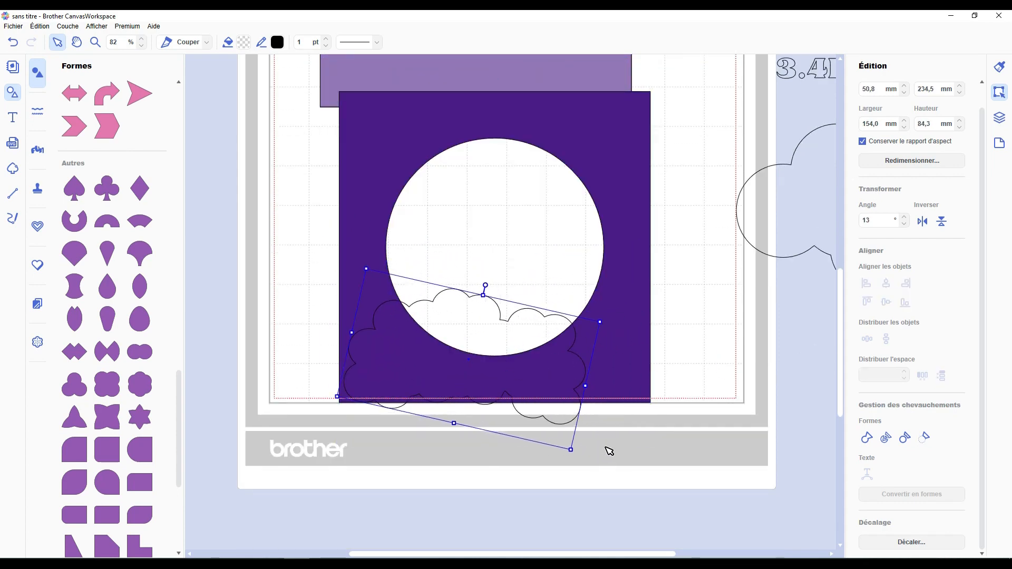
# Split the cloud and the dark purple layer into separate pieces along their overlaps.
pyautogui.moveTo(637, 326); pyautogui.dragTo(649, 338)
pyautogui.click(867, 284)
pyautogui.click(867, 302)
pyautogui.click(542, 334)
pyautogui.keyDown('shift'); pyautogui.click(635, 345); pyautogui.keyUp('shift')
pyautogui.click(886, 436)
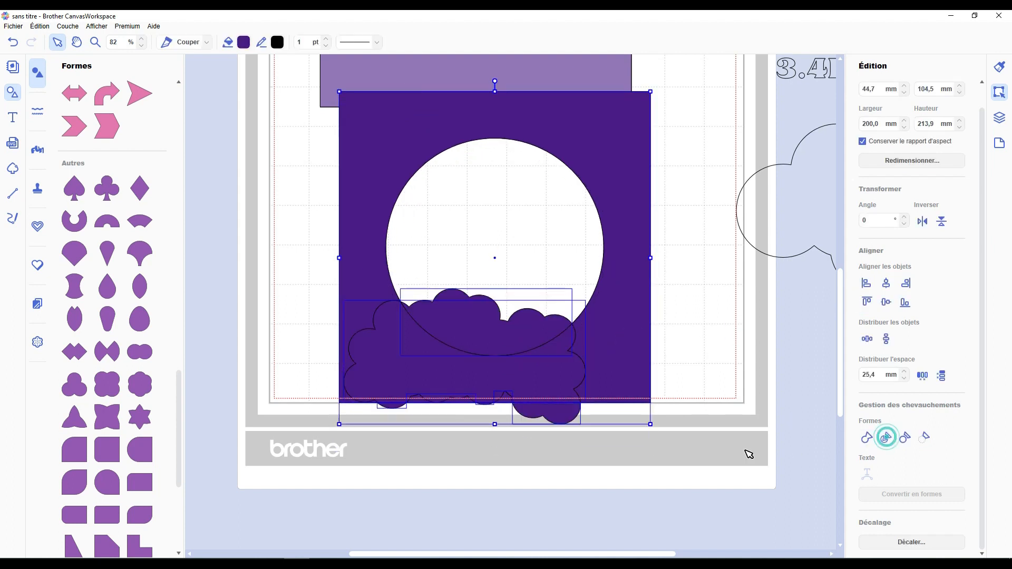
# Delete the cloud pieces projecting below the dark purple square and weld the remaining lower pieces.
pyautogui.click(738, 448)
pyautogui.click(558, 417)
pyautogui.press('Delete')
pyautogui.press('Delete')
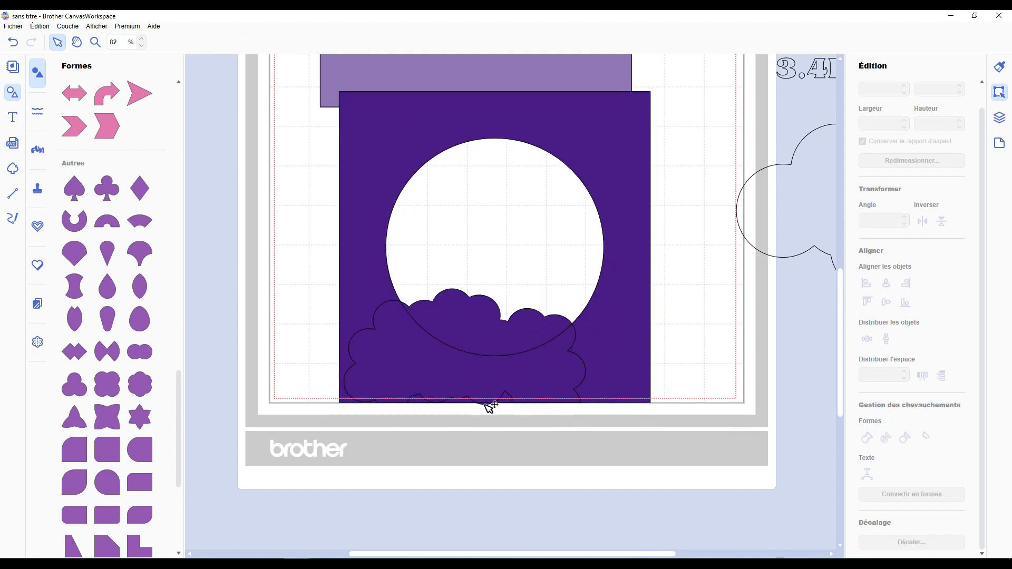
pyautogui.moveTo(696, 466); pyautogui.dragTo(398, 347)
pyautogui.click(867, 437)
pyautogui.click(601, 312)
pyautogui.click(696, 317)
# Delete the small leftover shapes at the lower edge of the dark purple layer.
pyautogui.click(999, 117)
pyautogui.click(904, 88)
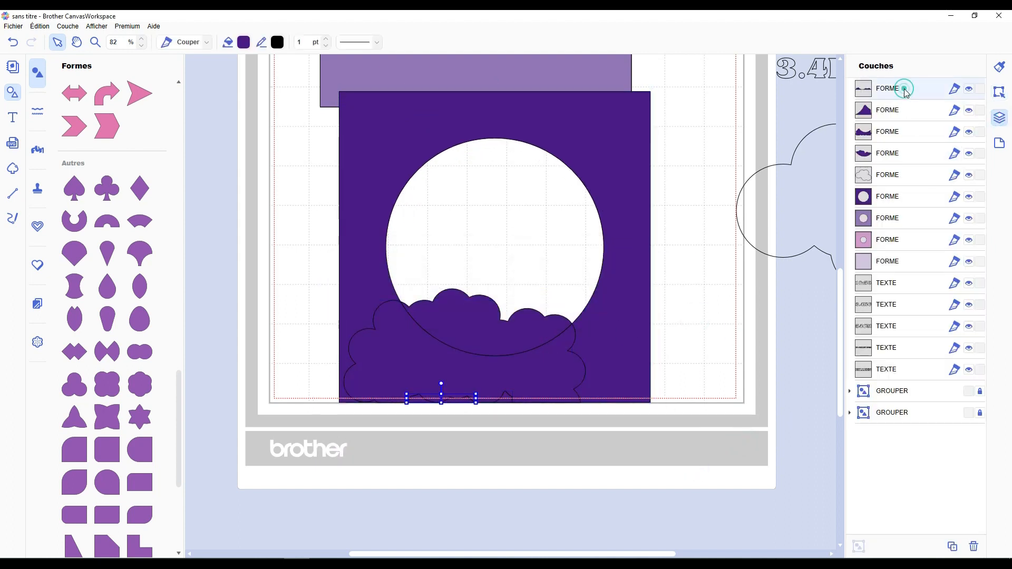
pyautogui.press('Delete')
pyautogui.click(903, 88)
pyautogui.press('Delete')
pyautogui.click(997, 93)
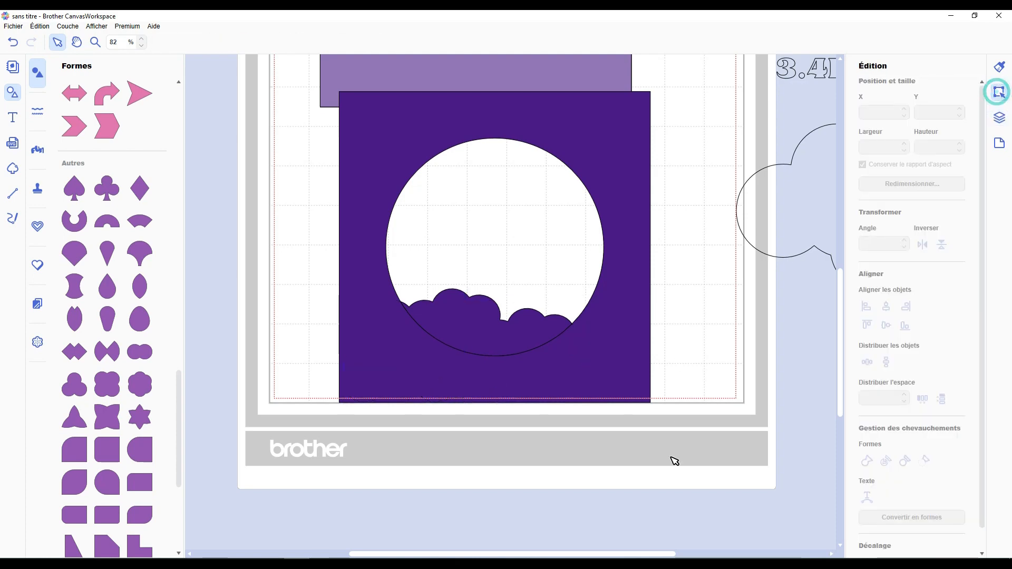
# Set a copy of the cloud piece aside below the mat and weld the original into the dark purple layer.
pyautogui.moveTo(460, 324); pyautogui.dragTo(650, 543)
pyautogui.moveTo(669, 408); pyautogui.dragTo(532, 332)
pyautogui.click(867, 461)
pyautogui.click(606, 309)
pyautogui.scroll(5, 548, 372)
pyautogui.click(484, 353)
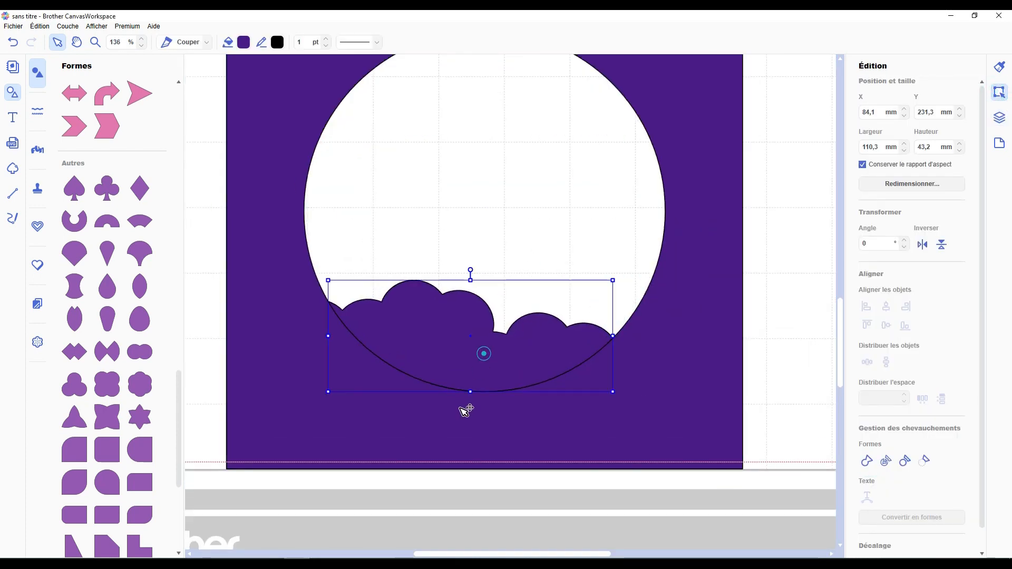
pyautogui.moveTo(482, 352); pyautogui.dragTo(493, 353)
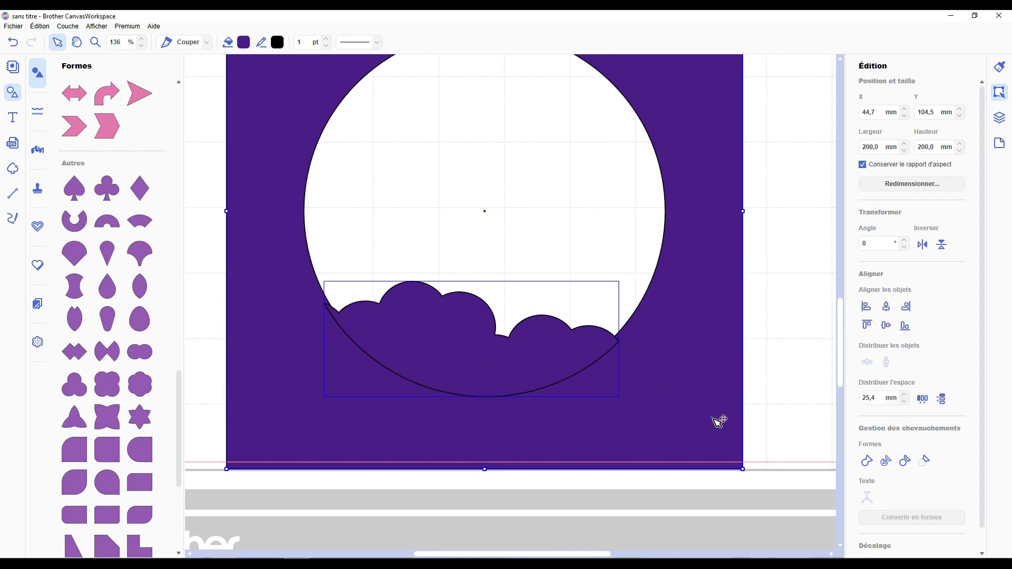
pyautogui.click(867, 461)
# Place the light purple layer behind the dark purple one and centre the two on each other.
pyautogui.click(795, 340)
pyautogui.scroll(-10, 769, 367)
pyautogui.moveTo(552, 253); pyautogui.dragTo(538, 364)
pyautogui.click(886, 306)
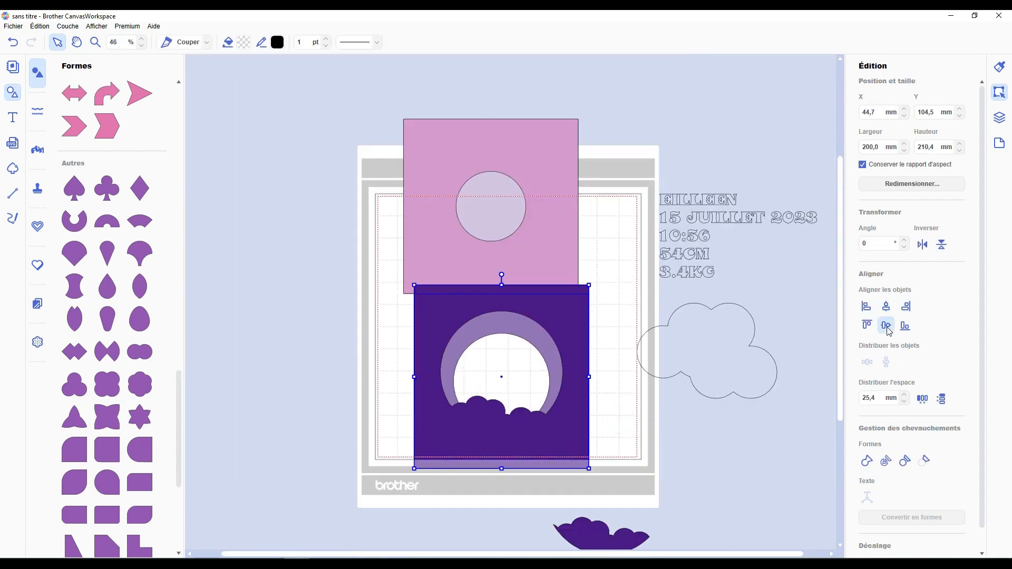
# Duplicate the spare cloud piece and weld both copies into one cloud bank about 157 mm wide.
pyautogui.scroll(5, 510, 553)
pyautogui.moveTo(621, 464); pyautogui.dragTo(561, 484)
pyautogui.hotkey('ctrl', 'c')
pyautogui.hotkey('ctrl', 'v')
pyautogui.moveTo(768, 535); pyautogui.dragTo(589, 501)
pyautogui.click(867, 460)
pyautogui.click(758, 372)
# Tilt the wide cloud bank over the lower rings behind the dark purple layer, and move that layer aside.
pyautogui.moveTo(670, 462); pyautogui.dragTo(544, 294)
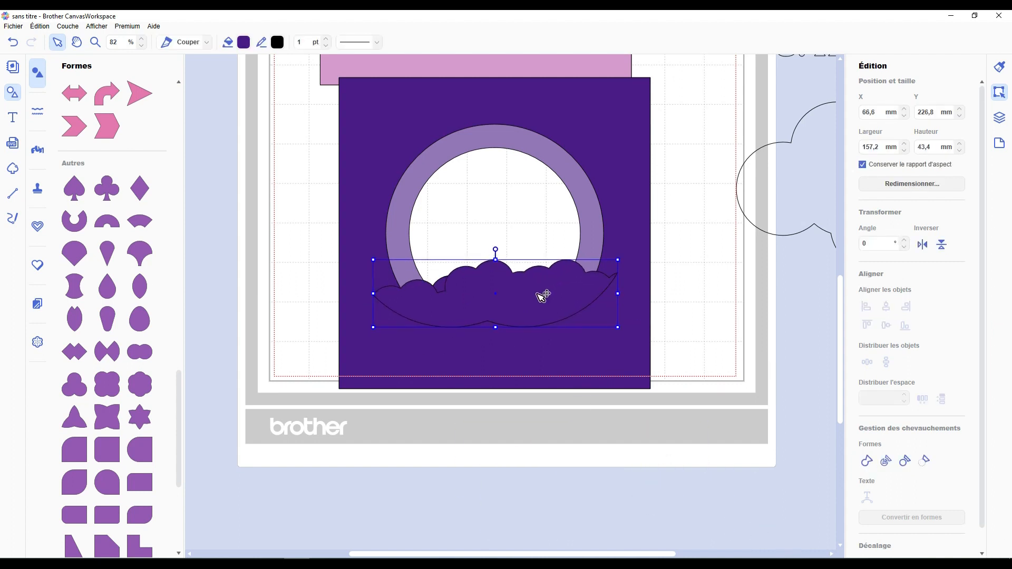
pyautogui.click(999, 117)
pyautogui.click(558, 284)
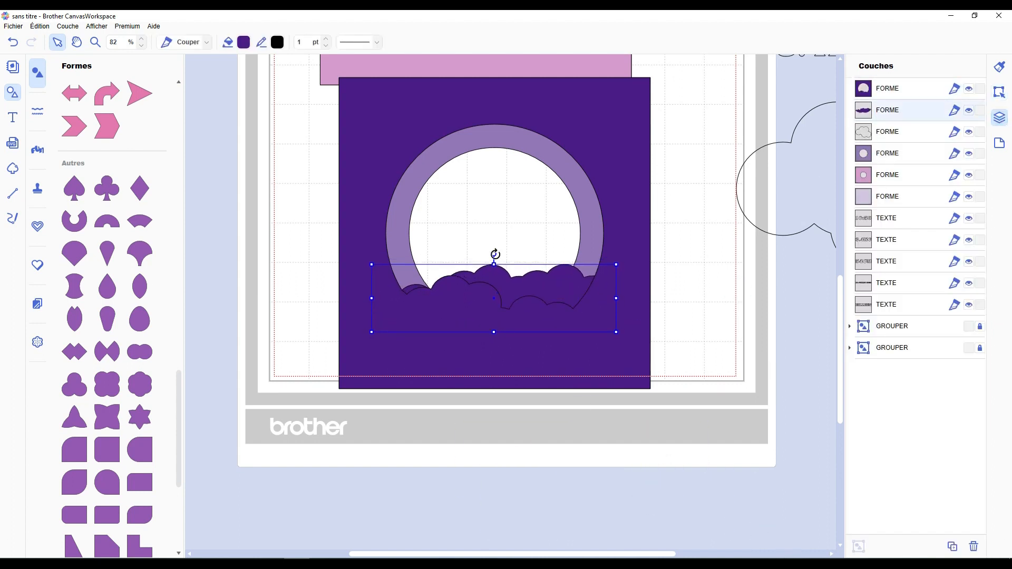
pyautogui.moveTo(619, 221); pyautogui.dragTo(150, 221)
# Duplicate the tilted cloud bank and set one copy aside below the mat.
pyautogui.click(479, 289)
pyautogui.keyDown('shift'); pyautogui.click(405, 189); pyautogui.keyUp('shift')
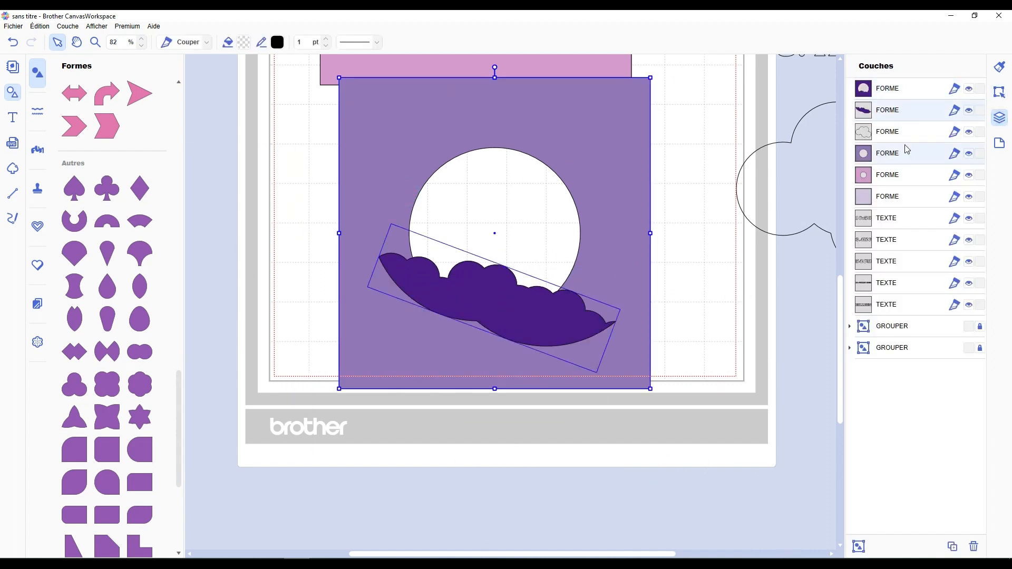
pyautogui.click(574, 313)
pyautogui.hotkey('ctrl', 'c')
pyautogui.hotkey('ctrl', 'v')
pyautogui.moveTo(479, 290); pyautogui.dragTo(644, 544)
# Weld the tilted cloud bank into the light purple layer and fill the result with light purple #9377B7.
pyautogui.click(559, 310)
pyautogui.keyDown('shift'); pyautogui.click(610, 260); pyautogui.keyUp('shift')
pyautogui.click(1000, 92)
pyautogui.click(867, 461)
pyautogui.click(246, 42)
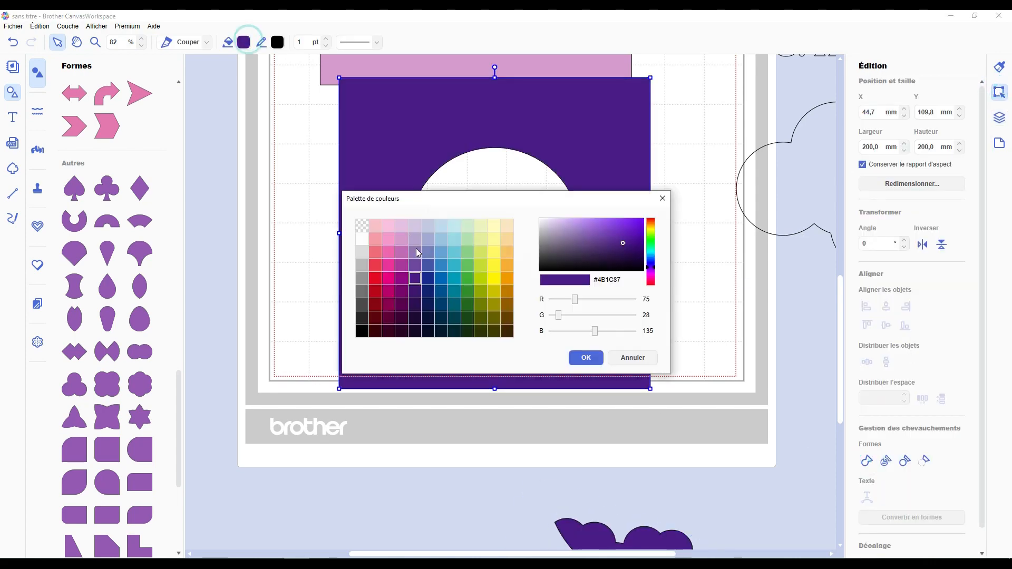
pyautogui.click(418, 254)
pyautogui.click(588, 356)
# Bring the dark purple layer to the front of the stacking order.
pyautogui.scroll(-6, 514, 302)
pyautogui.click(290, 273)
pyautogui.click(566, 226)
pyautogui.click(999, 117)
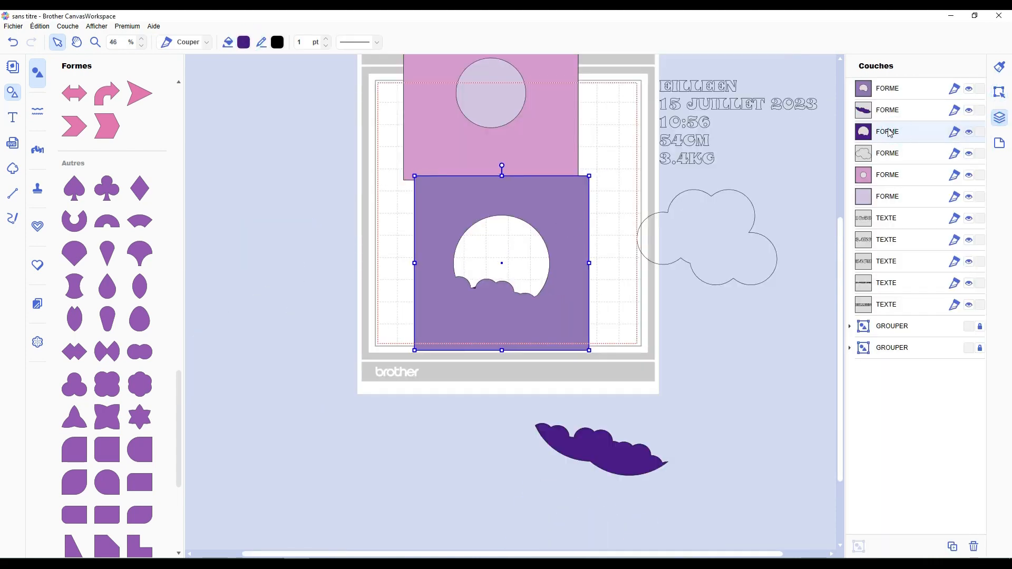
pyautogui.moveTo(889, 132); pyautogui.dragTo(890, 87)
pyautogui.moveTo(290, 273); pyautogui.dragTo(563, 227)
# Move the pink layer down behind the light purple layer.
pyautogui.scroll(6, 510, 302)
pyautogui.moveTo(657, 311); pyautogui.dragTo(572, 263)
pyautogui.moveTo(602, 221); pyautogui.dragTo(584, 246)
pyautogui.moveTo(566, 102); pyautogui.dragTo(594, 373)
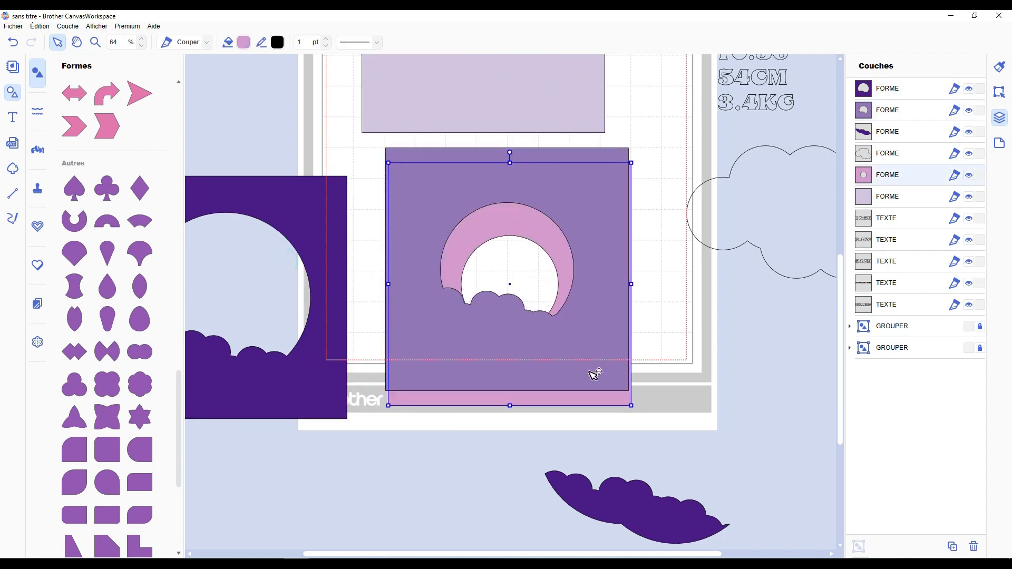
# Put the dark purple layer back over the light purple and pink layers and centre all three both ways.
pyautogui.moveTo(327, 301); pyautogui.dragTo(630, 289)
pyautogui.click(999, 93)
pyautogui.keyDown('shift'); pyautogui.click(589, 270); pyautogui.keyUp('shift')
pyautogui.keyDown('shift'); pyautogui.click(555, 242); pyautogui.keyUp('shift')
pyautogui.click(890, 307)
pyautogui.click(885, 326)
# Place the spare cloud bank over the lower rings behind the purple layers, rotated to 348°, and fill it with pink.
pyautogui.moveTo(677, 506); pyautogui.dragTo(551, 343)
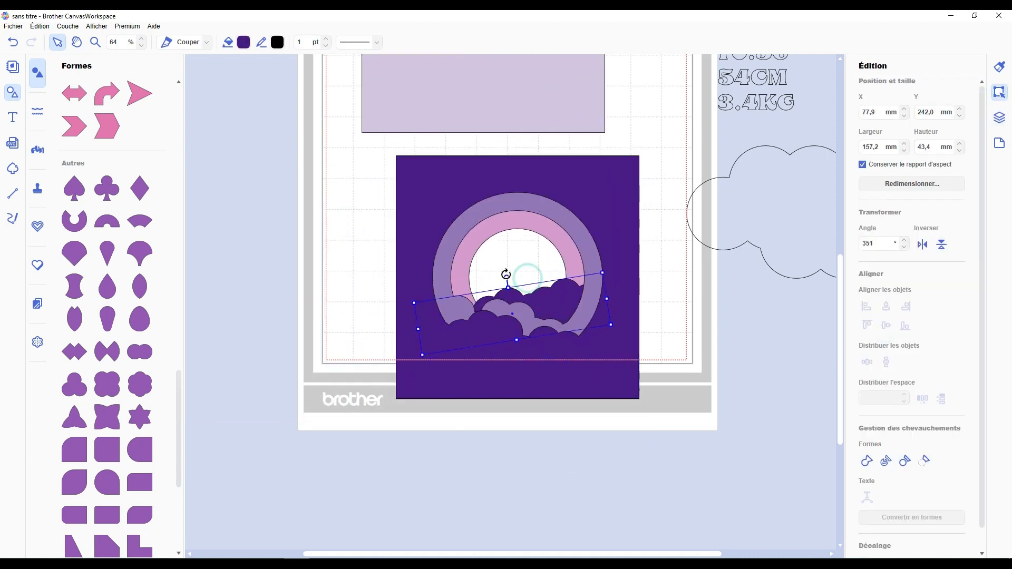
pyautogui.click(242, 42)
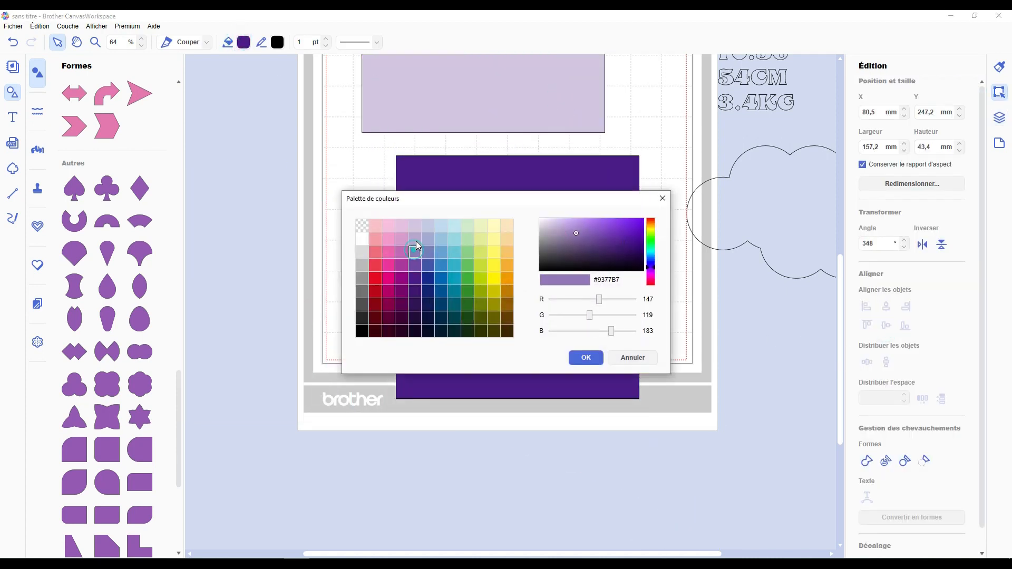
pyautogui.click(402, 232)
pyautogui.click(583, 357)
# Move the upper layers aside and weld the pink cloud bank into the pink layer.
pyautogui.click(999, 117)
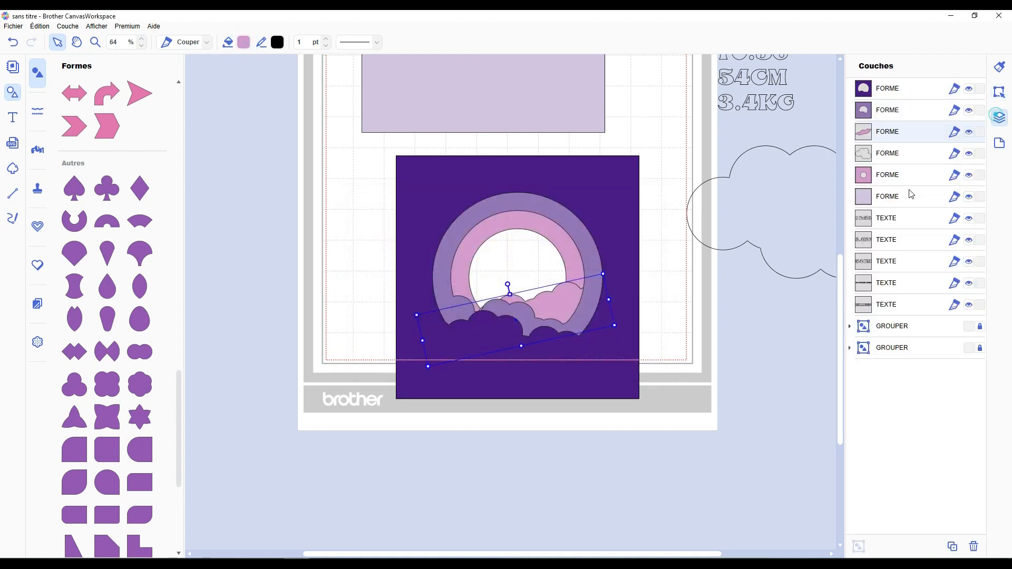
pyautogui.moveTo(605, 199); pyautogui.dragTo(264, 307)
pyautogui.moveTo(710, 396); pyautogui.dragTo(516, 288)
pyautogui.click(998, 91)
pyautogui.click(867, 461)
# Return both purple layers over the pink one, send the pink layer below them and centre all three.
pyautogui.moveTo(289, 371); pyautogui.dragTo(608, 273)
pyautogui.moveTo(214, 327); pyautogui.dragTo(620, 211)
pyautogui.click(1000, 117)
pyautogui.moveTo(895, 88); pyautogui.dragTo(895, 141)
pyautogui.click(999, 92)
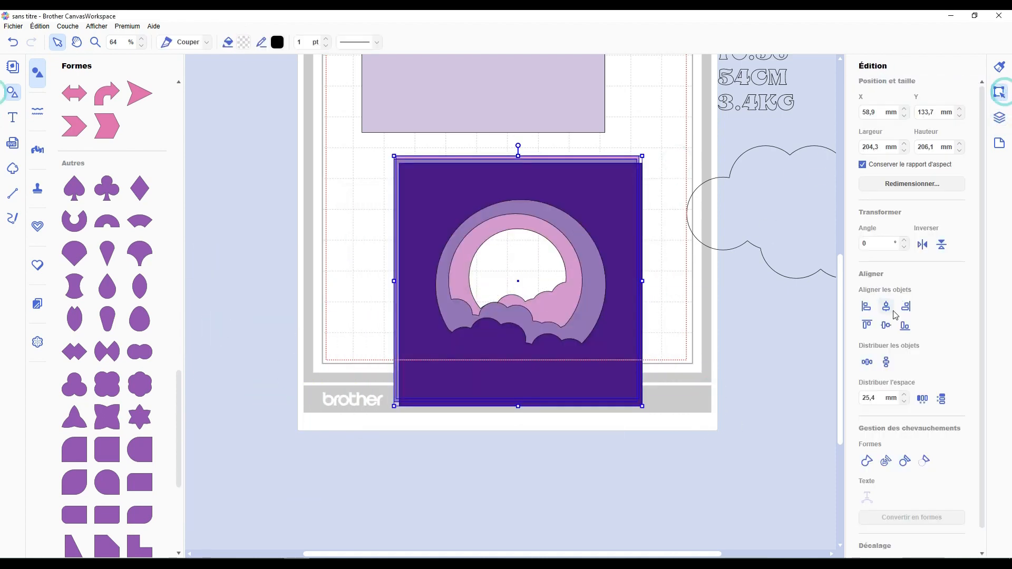
pyautogui.click(887, 307)
pyautogui.click(887, 325)
# Place the pale lavender layer behind the others and centre the whole stack both ways.
pyautogui.moveTo(554, 113); pyautogui.dragTo(578, 368)
pyautogui.click(887, 306)
pyautogui.click(886, 325)
pyautogui.click(654, 169)
pyautogui.scroll(1, 663, 260)
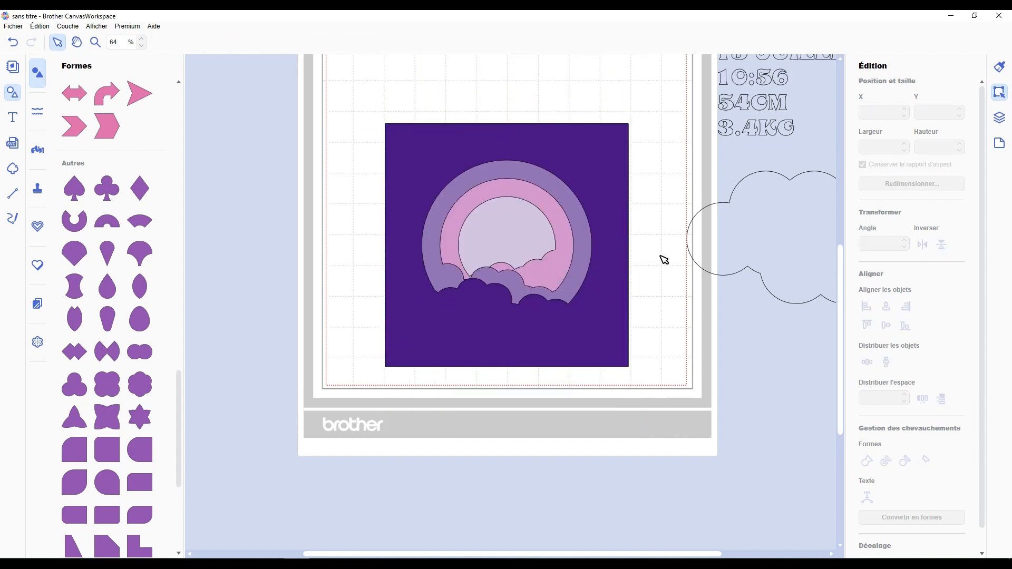
# Move the large cloud outline onto the circular design and fill it with light grey #DBDBDB.
pyautogui.scroll(1, 761, 275)
pyautogui.moveTo(761, 276); pyautogui.dragTo(568, 259)
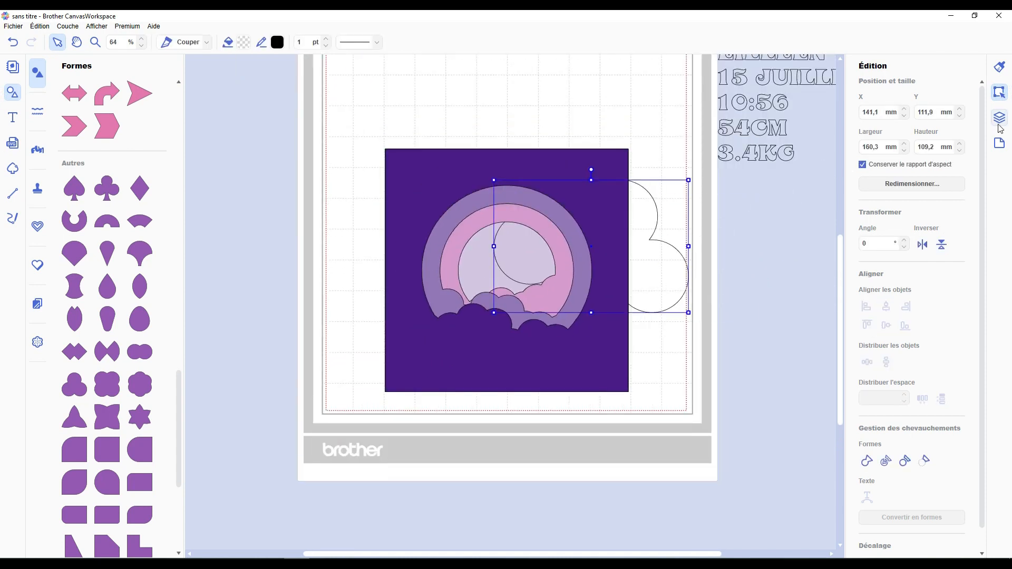
pyautogui.click(999, 117)
pyautogui.click(999, 92)
pyautogui.click(243, 42)
pyautogui.click(362, 237)
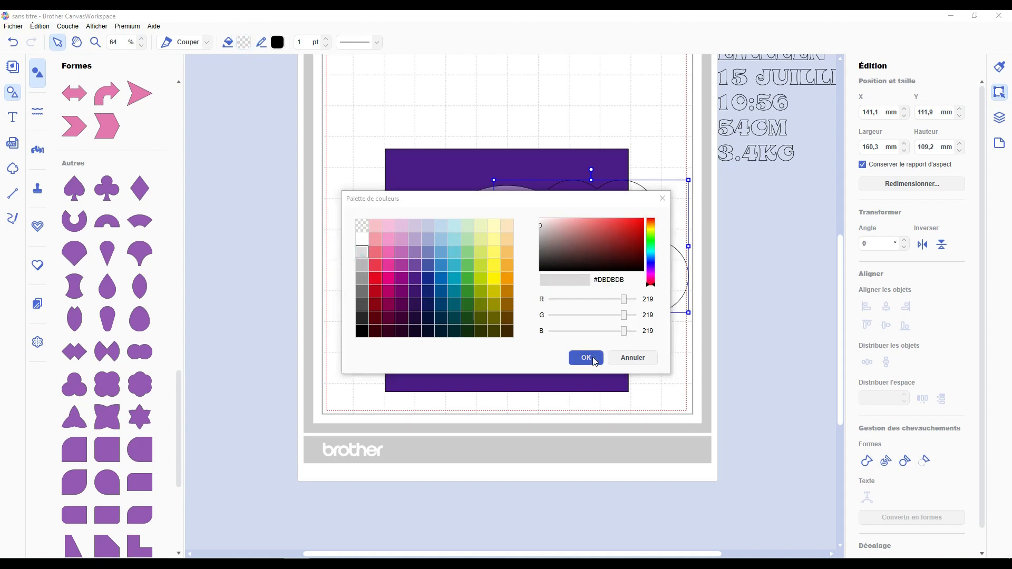
pyautogui.click(583, 357)
# Shrink and duplicate the grey cloud to arrange three around the circles, making the upper-right one about 66 × 45 mm.
pyautogui.moveTo(688, 312); pyautogui.dragTo(588, 245)
pyautogui.moveTo(571, 228); pyautogui.dragTo(558, 293)
pyautogui.click(689, 292)
pyautogui.click(747, 285)
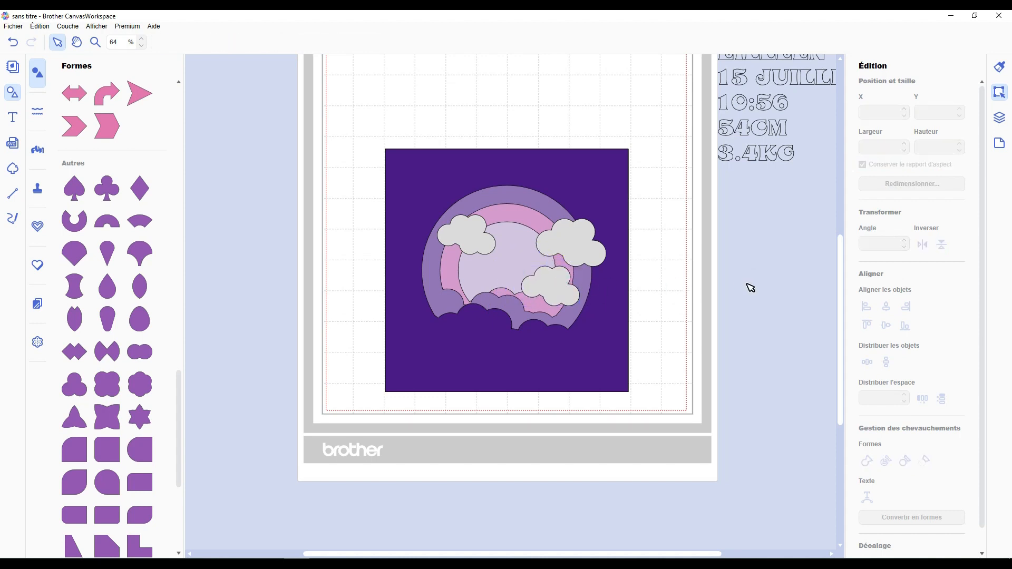
pyautogui.moveTo(582, 252); pyautogui.dragTo(575, 224)
pyautogui.click(700, 263)
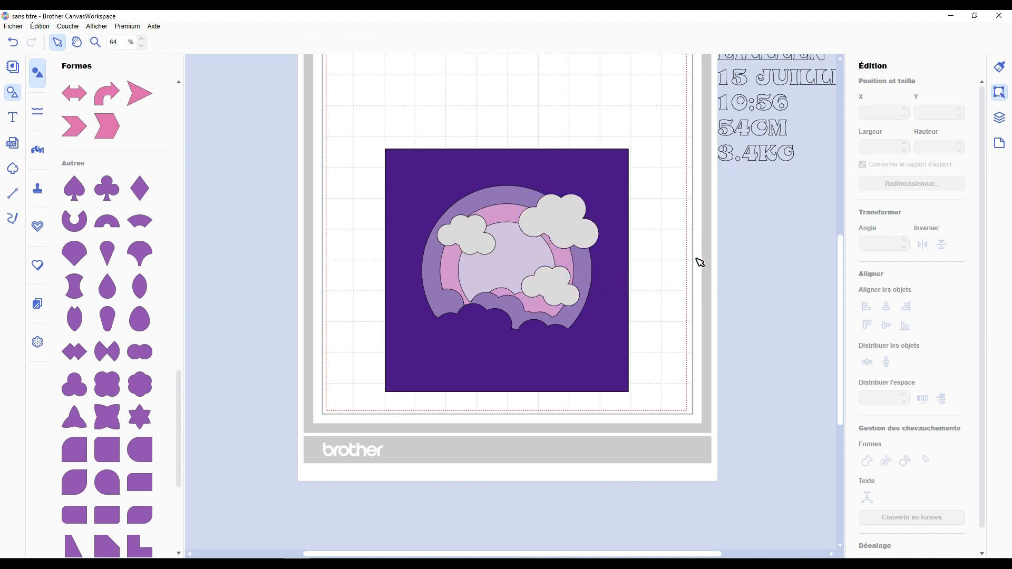
# Place the name text below the cloud banks and send the dark purple layer behind the texts in the stacking order.
pyautogui.scroll(2, 771, 216)
pyautogui.moveTo(771, 100); pyautogui.dragTo(510, 393)
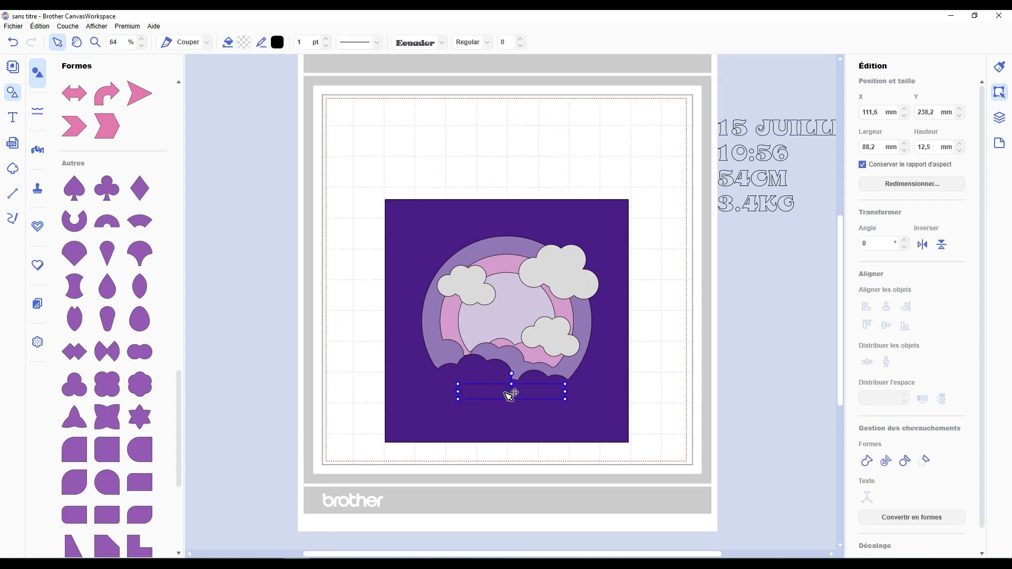
pyautogui.click(998, 118)
pyautogui.click(887, 156)
pyautogui.keyDown('shift'); pyautogui.click(881, 215); pyautogui.keyUp('shift')
pyautogui.moveTo(877, 203); pyautogui.dragTo(865, 338)
pyautogui.click(680, 310)
pyautogui.scroll(2, 548, 411)
# Adjust the name text's horizontal position on the dark purple layer, trying centre alignment.
pyautogui.moveTo(525, 420); pyautogui.dragTo(510, 422)
pyautogui.keyDown('shift'); pyautogui.click(611, 422); pyautogui.keyUp('shift')
pyautogui.click(998, 92)
pyautogui.click(886, 307)
pyautogui.click(773, 357)
pyautogui.click(731, 357)
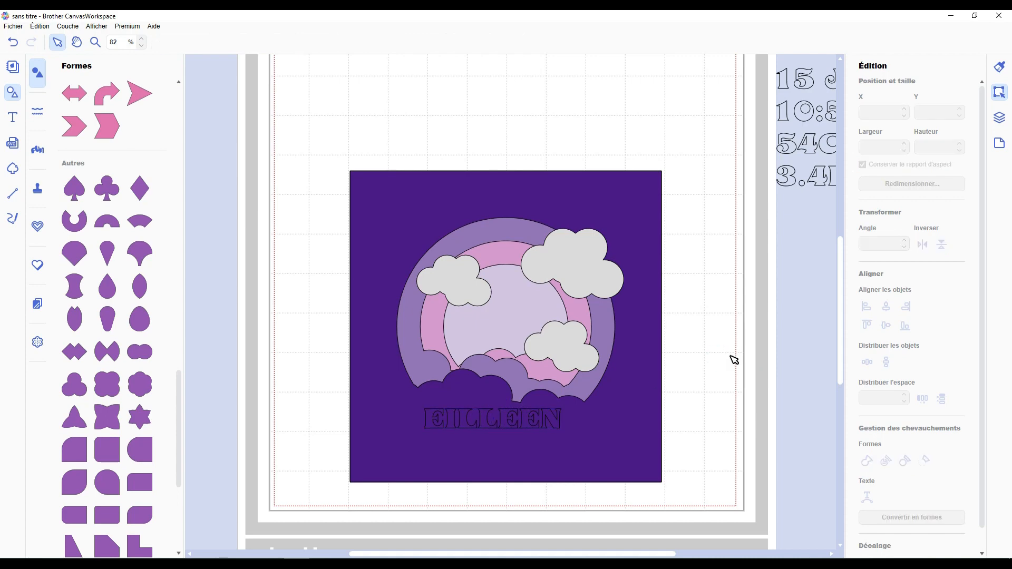
# Cut the name text out of the dark purple layer and refill that layer with dark purple.
pyautogui.scroll(-2, 731, 357)
pyautogui.click(582, 406)
pyautogui.press('Delete')
pyautogui.click(620, 377)
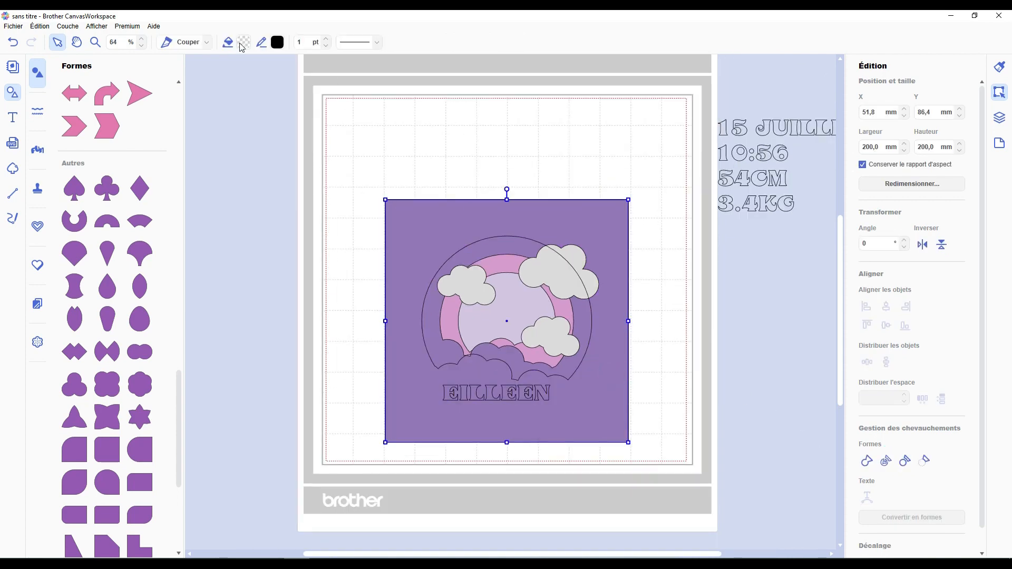
pyautogui.click(243, 43)
pyautogui.click(415, 287)
pyautogui.click(586, 356)
pyautogui.click(685, 388)
# Move the date text above the design and replace the written month with its numeric form between slashes.
pyautogui.click(568, 288)
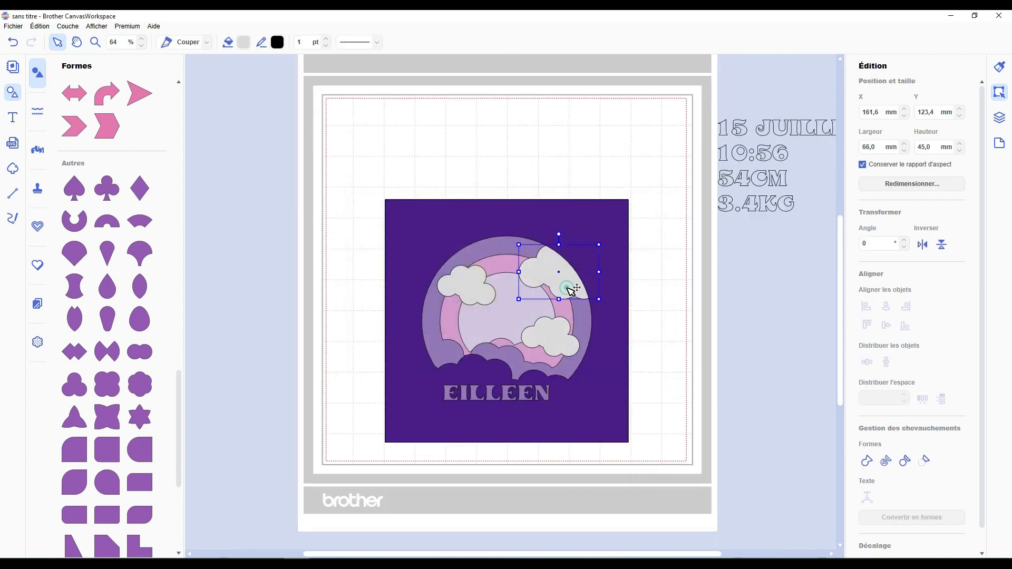
pyautogui.moveTo(774, 127); pyautogui.dragTo(591, 160)
pyautogui.doubleClick(476, 152)
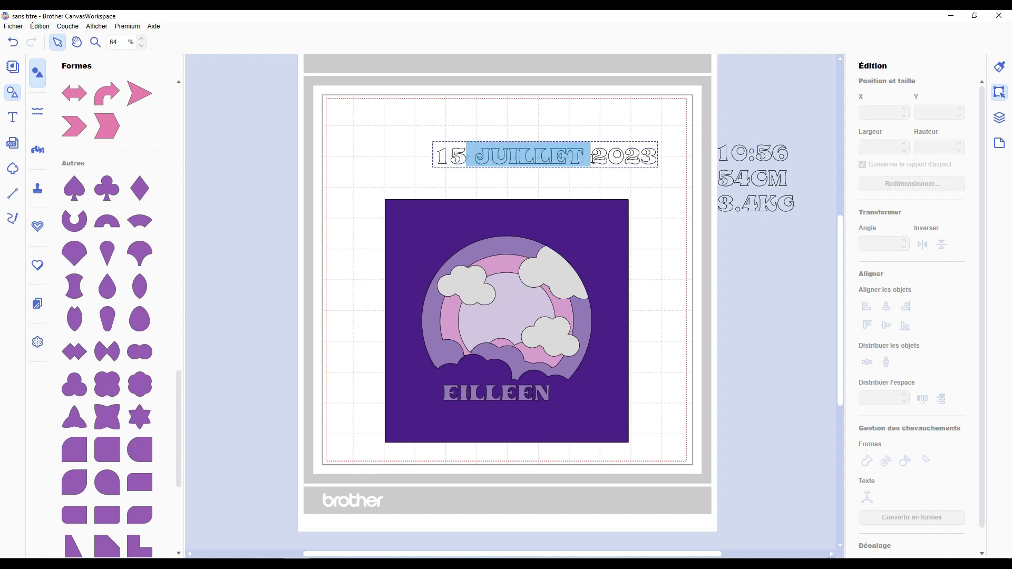
pyautogui.write('/05')
pyautogui.press('Escape')
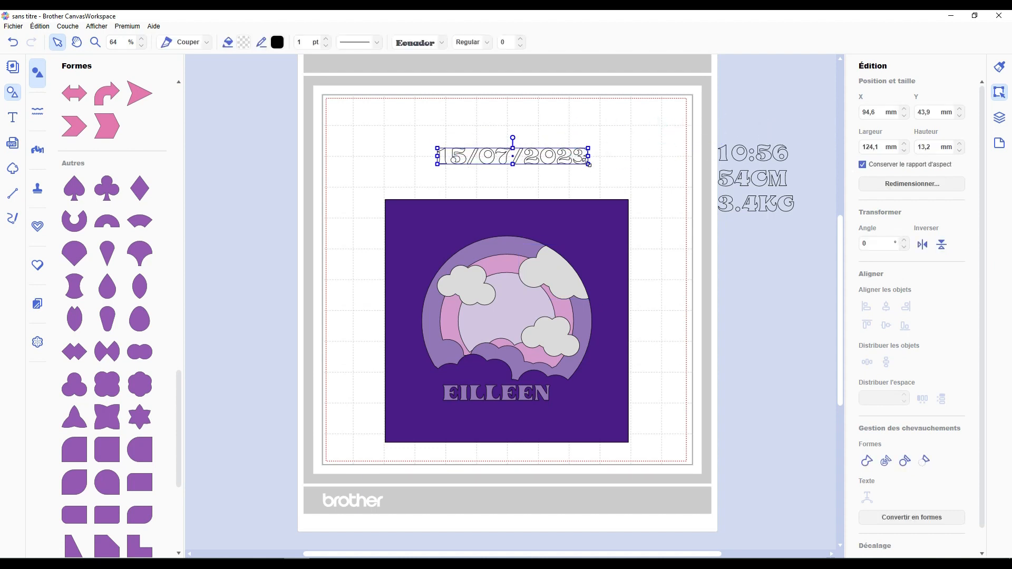
# Narrow the date text to about 61 mm wide and weld the upper-right cloud into the dark purple layer.
pyautogui.scroll(1, 582, 180)
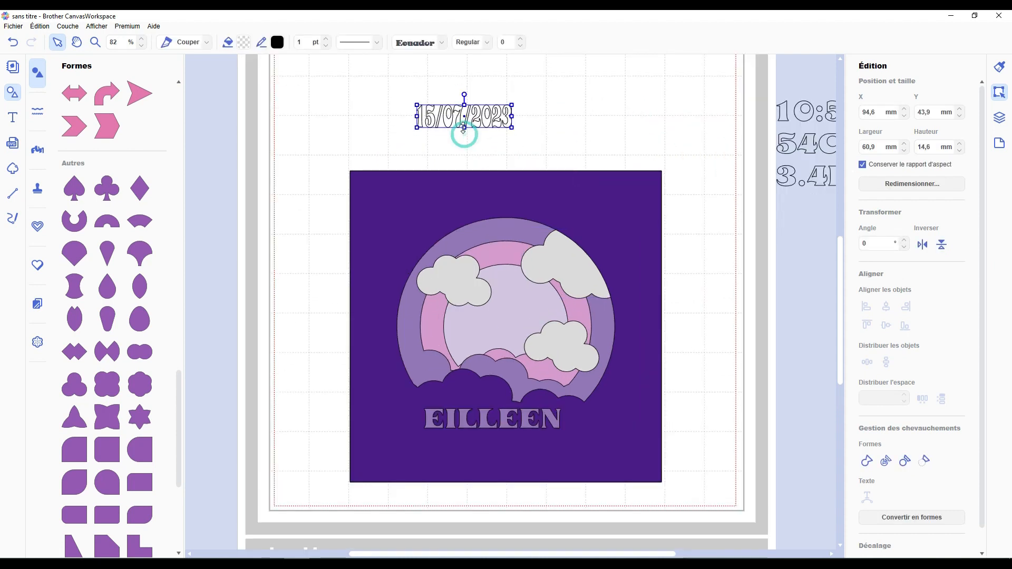
pyautogui.click(560, 263)
pyautogui.click(866, 461)
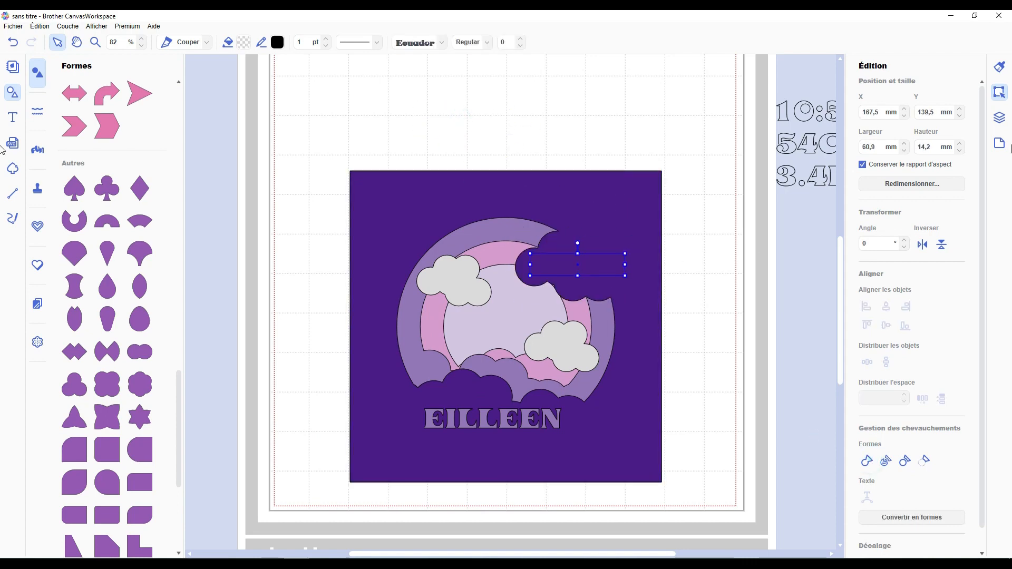
# Bring the date text to the front over the upper-right cloud and cut it out of the dark purple layer.
pyautogui.click(1000, 117)
pyautogui.click(636, 225)
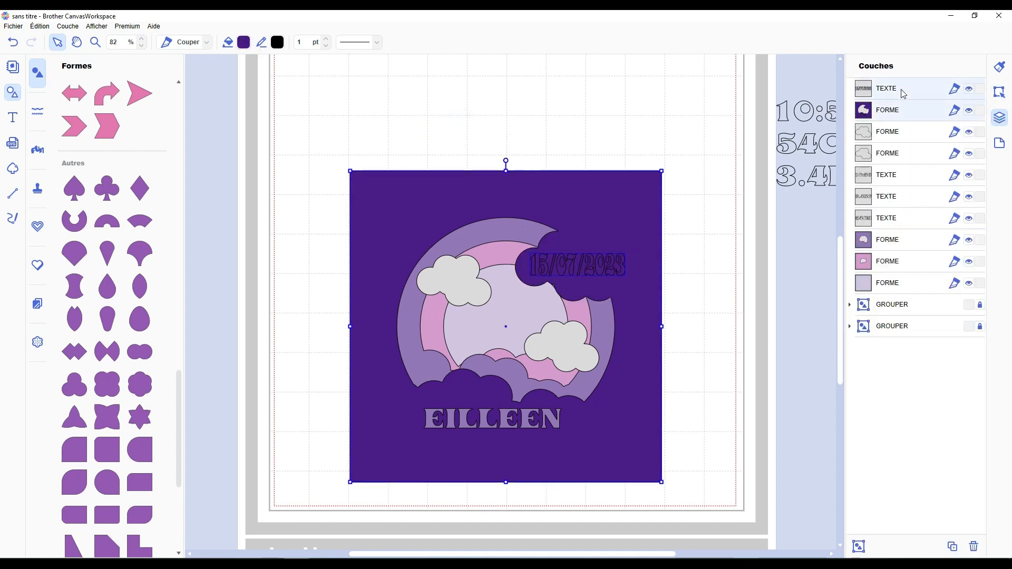
pyautogui.click(1000, 93)
pyautogui.click(886, 462)
pyautogui.click(12, 42)
pyautogui.click(723, 248)
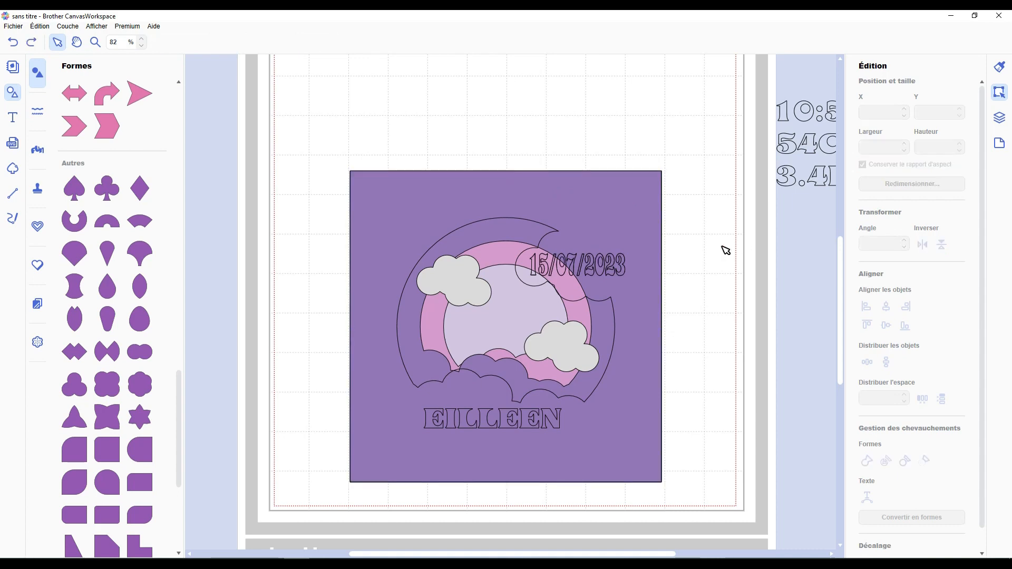
# Place a thin vertical bar 0.9 mm wide and about 20.5 mm tall across each of the two zeros in the date's "07" and year.
pyautogui.scroll(6, 722, 246)
pyautogui.moveTo(179, 376); pyautogui.dragTo(176, 327)
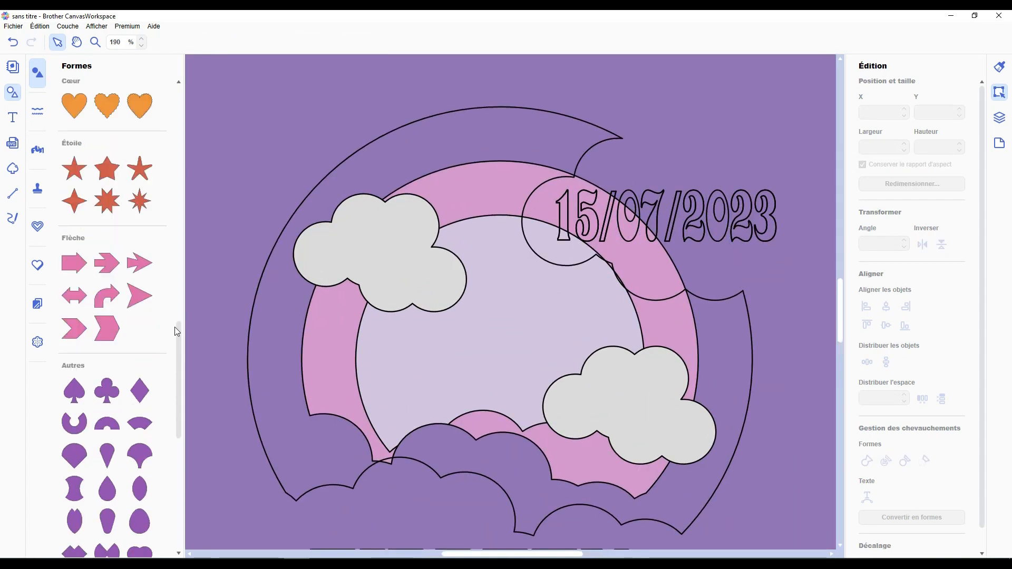
pyautogui.scroll(5, 176, 331)
pyautogui.click(599, 153)
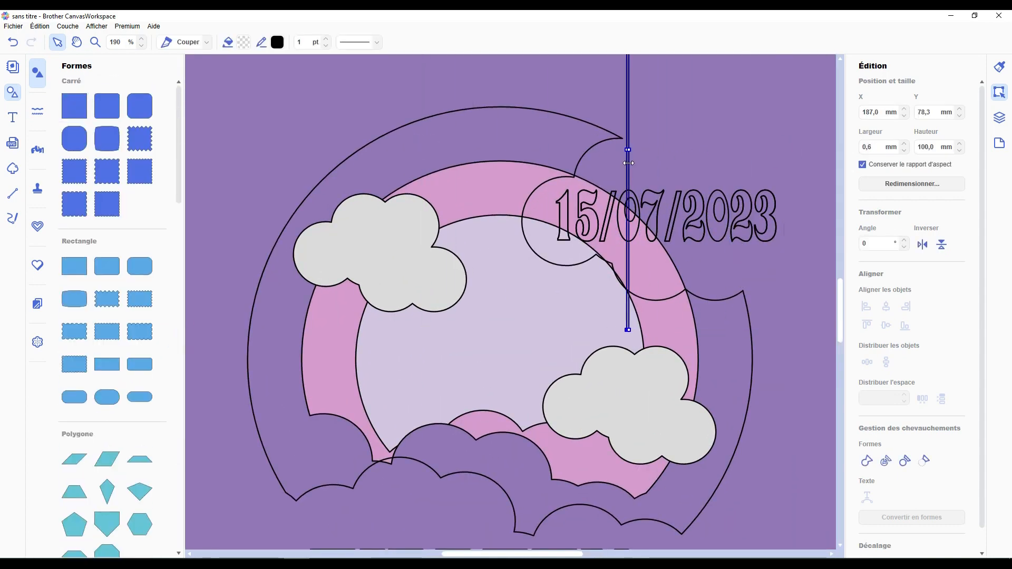
pyautogui.scroll(3, 650, 257)
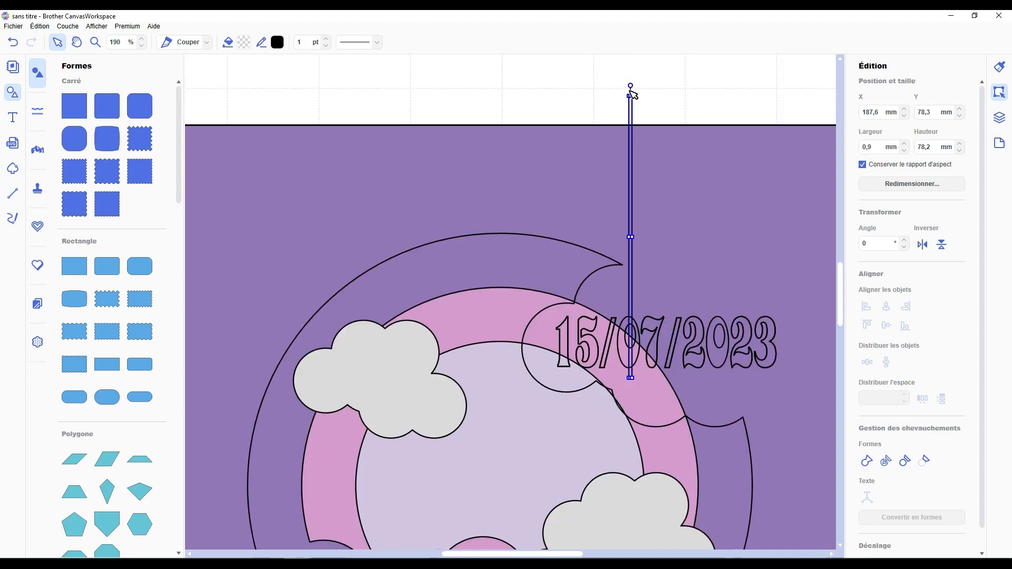
pyautogui.moveTo(631, 301); pyautogui.dragTo(630, 304)
pyautogui.scroll(1, 667, 358)
pyautogui.moveTo(514, 554); pyautogui.dragTo(546, 553)
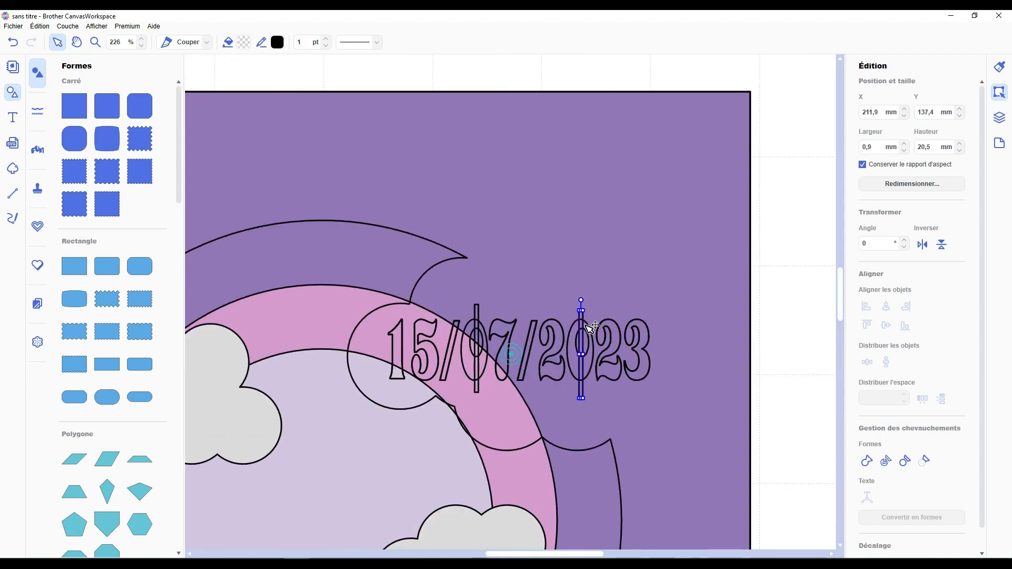
# Delete the leftover date character shapes, keeping the two inner ovals of the bridged zeros.
pyautogui.click(999, 117)
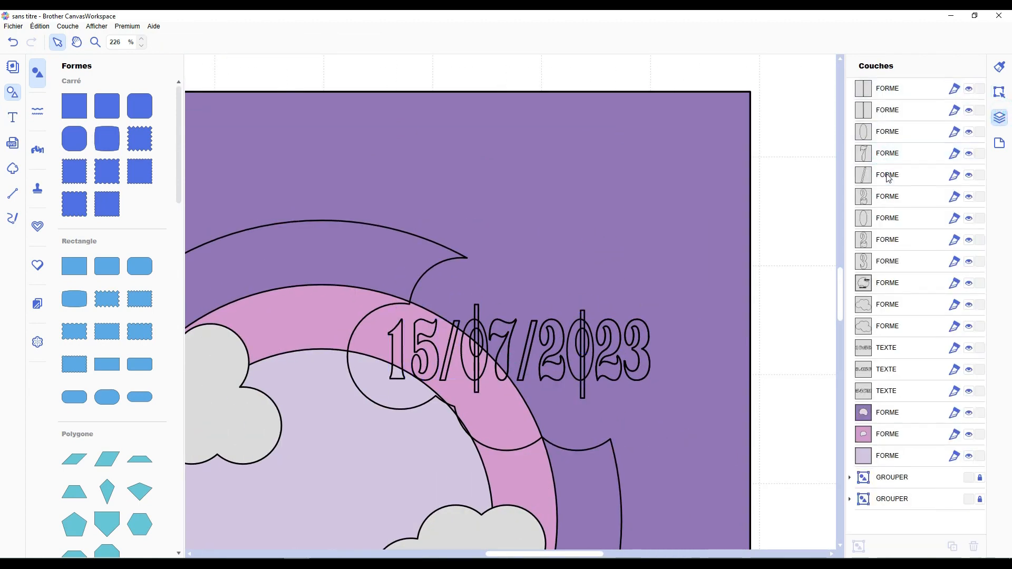
pyautogui.keyDown('shift'); pyautogui.click(877, 199); pyautogui.keyUp('shift')
pyautogui.press('Delete')
pyautogui.click(887, 176)
pyautogui.keyDown('shift'); pyautogui.click(877, 202); pyautogui.keyUp('shift')
pyautogui.press('Delete')
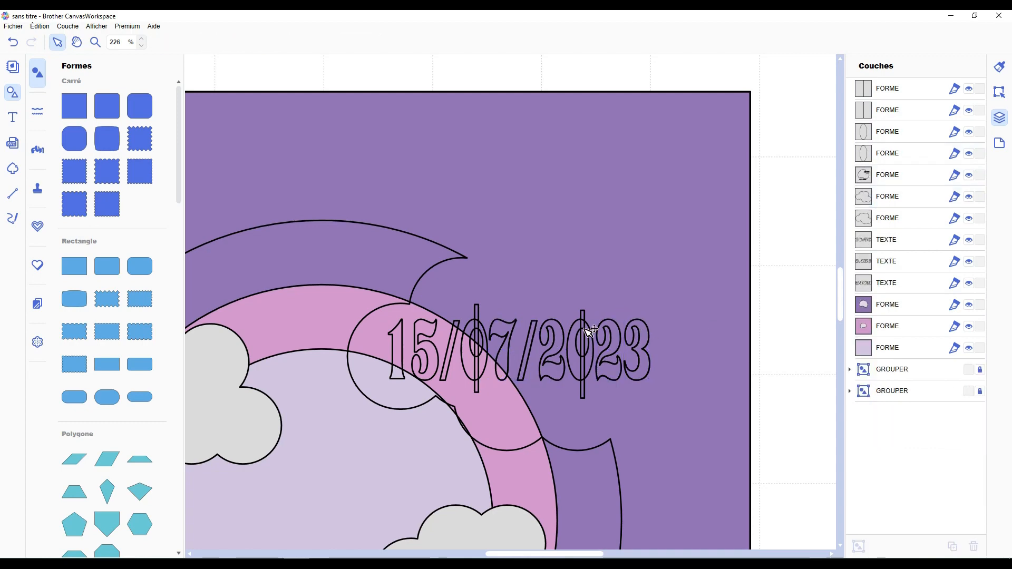
# Weld the two bars and the zeros' inner ovals into the front layer and refill it with dark purple.
pyautogui.keyDown('shift'); pyautogui.click(473, 342); pyautogui.keyUp('shift')
pyautogui.keyDown('shift'); pyautogui.click(578, 342); pyautogui.keyUp('shift')
pyautogui.keyDown('shift'); pyautogui.click(668, 284); pyautogui.keyUp('shift')
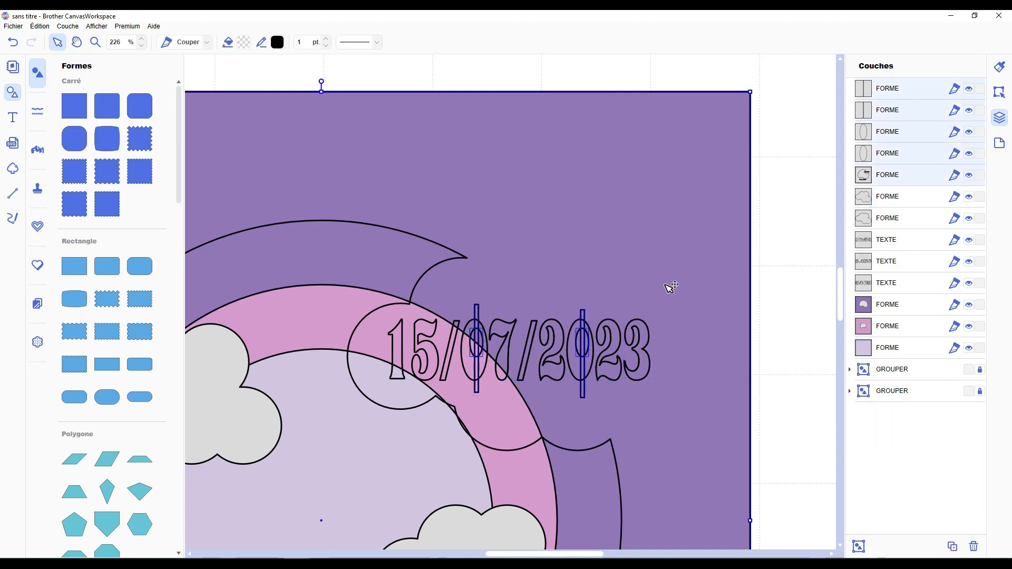
pyautogui.click(1000, 92)
pyautogui.click(866, 461)
pyautogui.scroll(-6, 680, 351)
pyautogui.click(243, 42)
pyautogui.click(391, 315)
pyautogui.click(585, 358)
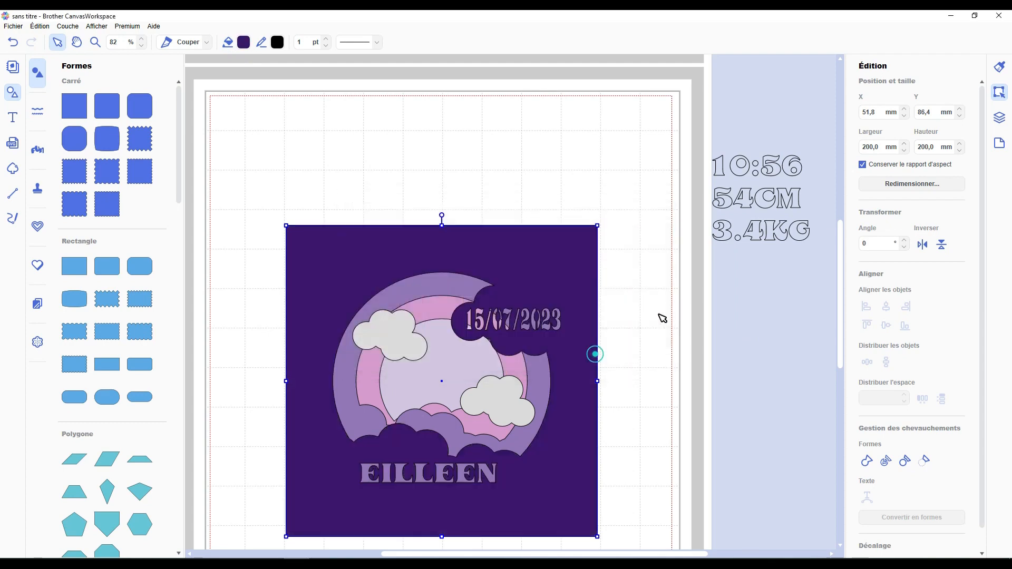
pyautogui.click(662, 318)
# Duplicate the lower-right cloud and enlarge the copy to about 69 mm wide over the date cloud.
pyautogui.hscroll(-3, 606, 438)
pyautogui.scroll(3, 668, 404)
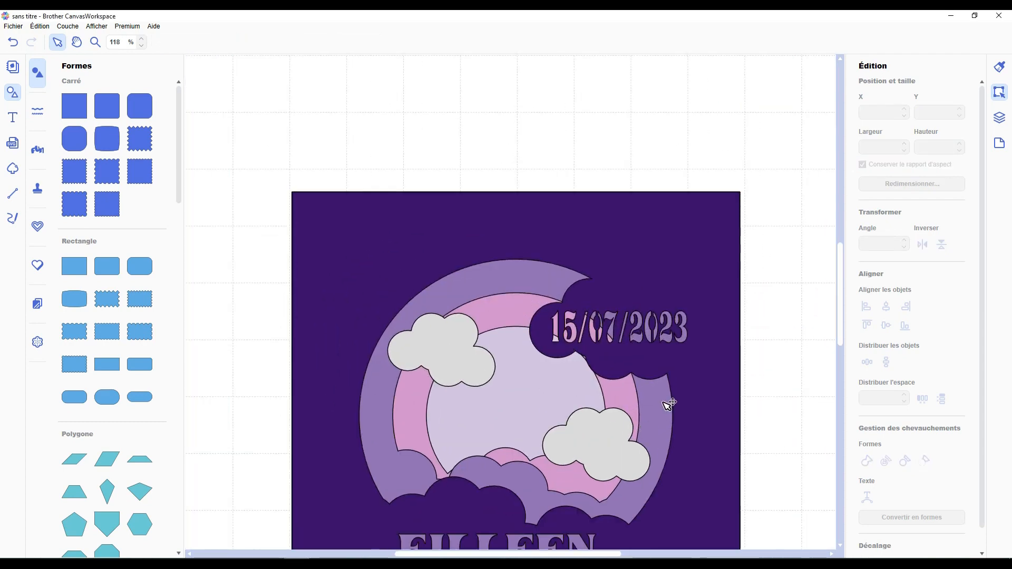
pyautogui.click(576, 453)
pyautogui.hotkey('ctrl', 'c')
pyautogui.hotkey('ctrl', 'v')
pyautogui.moveTo(596, 457); pyautogui.dragTo(567, 320)
pyautogui.moveTo(639, 362); pyautogui.dragTo(703, 406)
pyautogui.moveTo(648, 384); pyautogui.dragTo(644, 371)
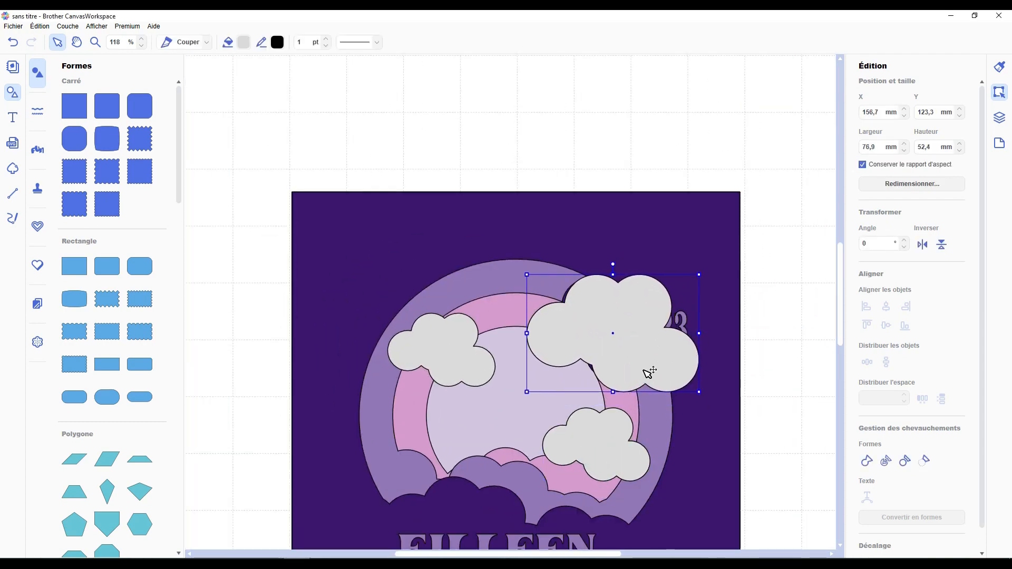
pyautogui.moveTo(696, 390); pyautogui.dragTo(678, 378)
pyautogui.moveTo(643, 348); pyautogui.dragTo(640, 352)
# Try to weld the enlarged cloud into the second purple layer and recolour the result purple behind the front layer.
pyautogui.click(867, 461)
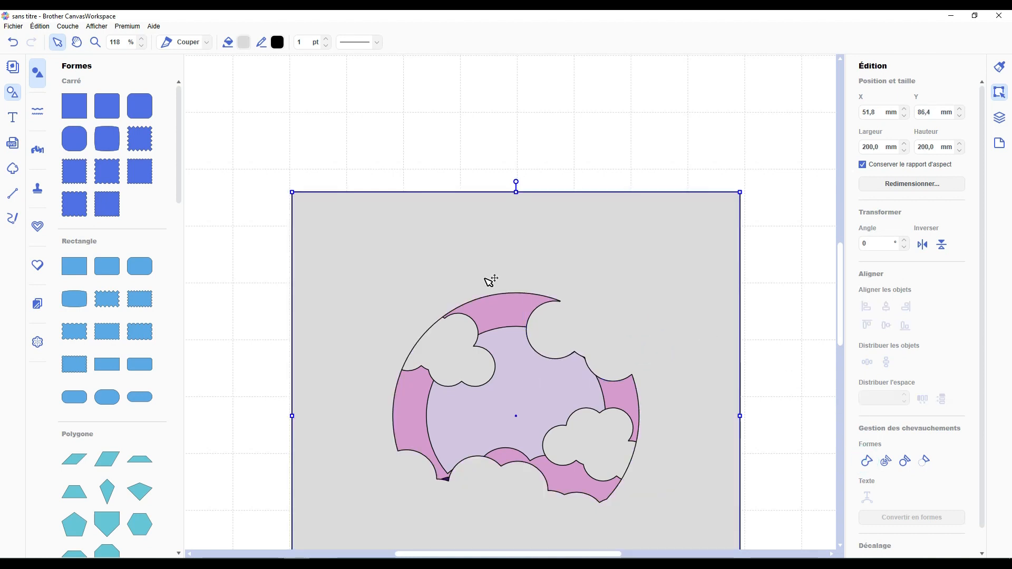
pyautogui.click(244, 42)
pyautogui.click(415, 265)
pyautogui.click(586, 358)
pyautogui.click(999, 118)
pyautogui.moveTo(888, 85); pyautogui.dragTo(877, 124)
pyautogui.click(698, 129)
pyautogui.hotkey('ctrl', 'z')
pyautogui.hotkey('ctrl', 'z')
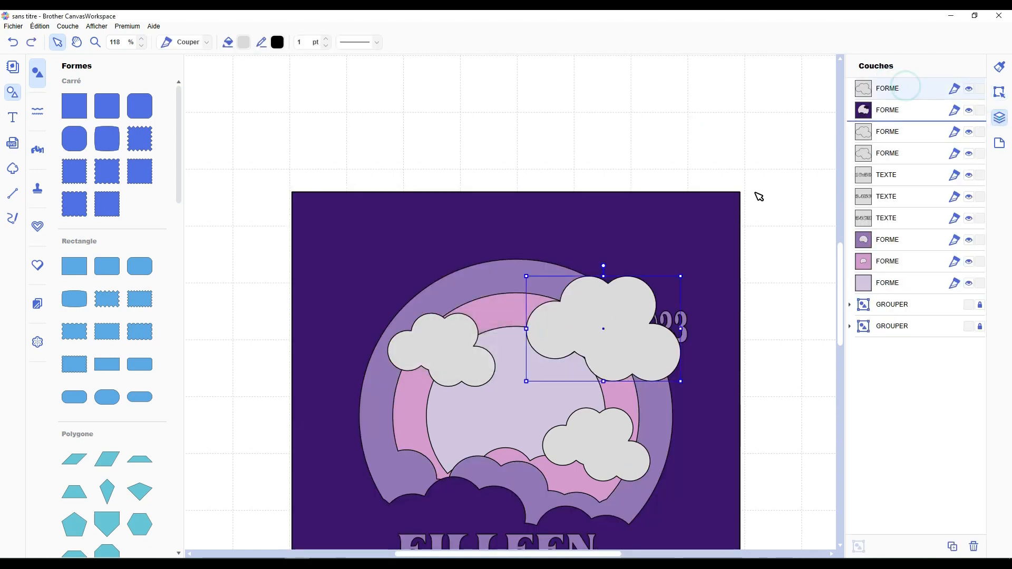
# Move the enlarged cloud behind the dark purple layer and reduce it to about 67 mm wide to match the date cloud.
pyautogui.hotkey('ctrl', 'y')
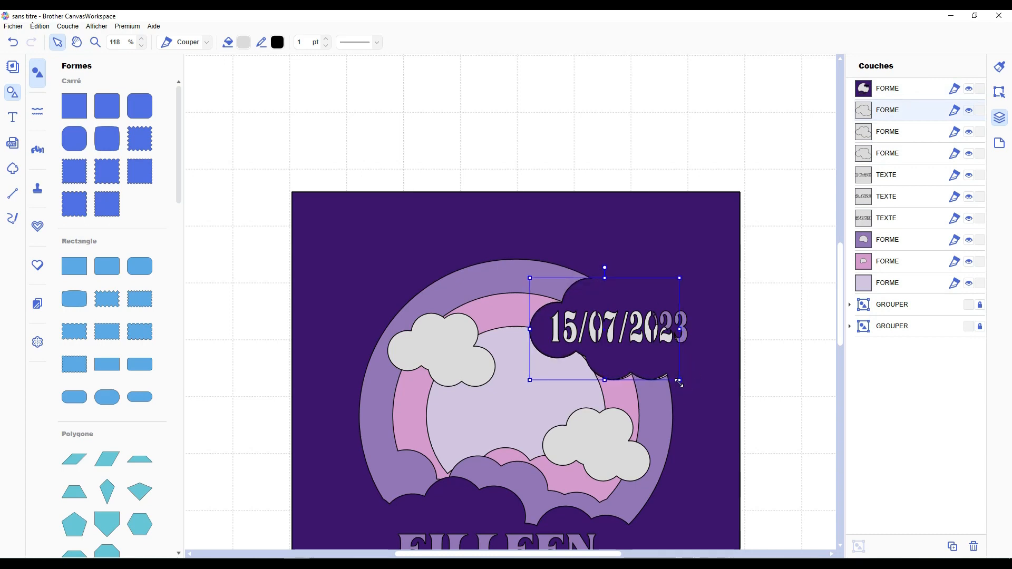
pyautogui.keyDown('shift'); pyautogui.click(879, 240); pyautogui.keyUp('shift')
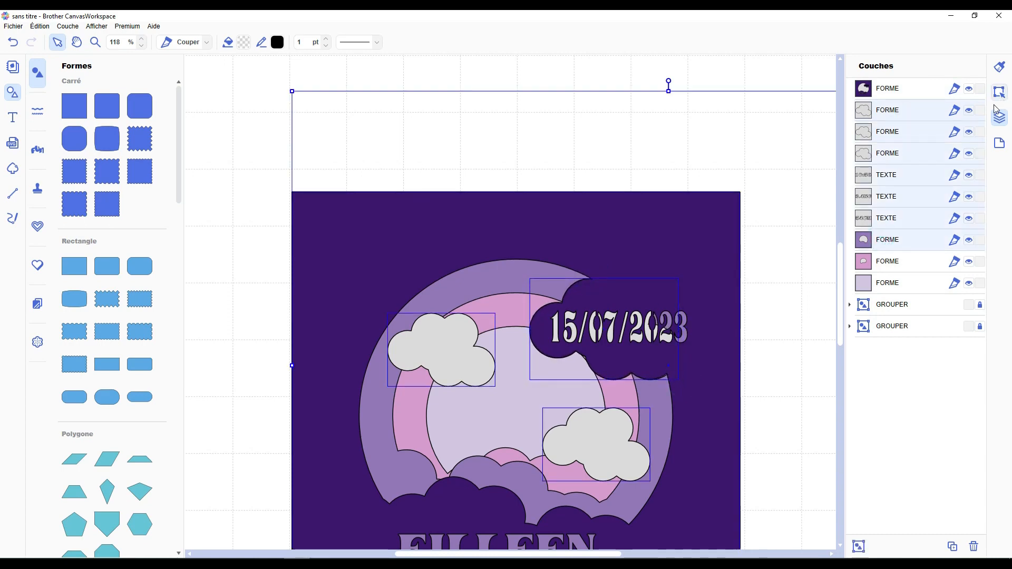
pyautogui.click(999, 92)
pyautogui.click(785, 158)
# Weld the enlarged cloud behind the date into the second purple layer.
pyautogui.click(998, 117)
pyautogui.click(888, 111)
pyautogui.keyDown('ctrl'); pyautogui.click(888, 240); pyautogui.keyUp('ctrl')
pyautogui.click(999, 92)
pyautogui.click(867, 463)
# Fill the welded layer with medium purple and place it directly behind the dark purple front layer.
pyautogui.click(246, 43)
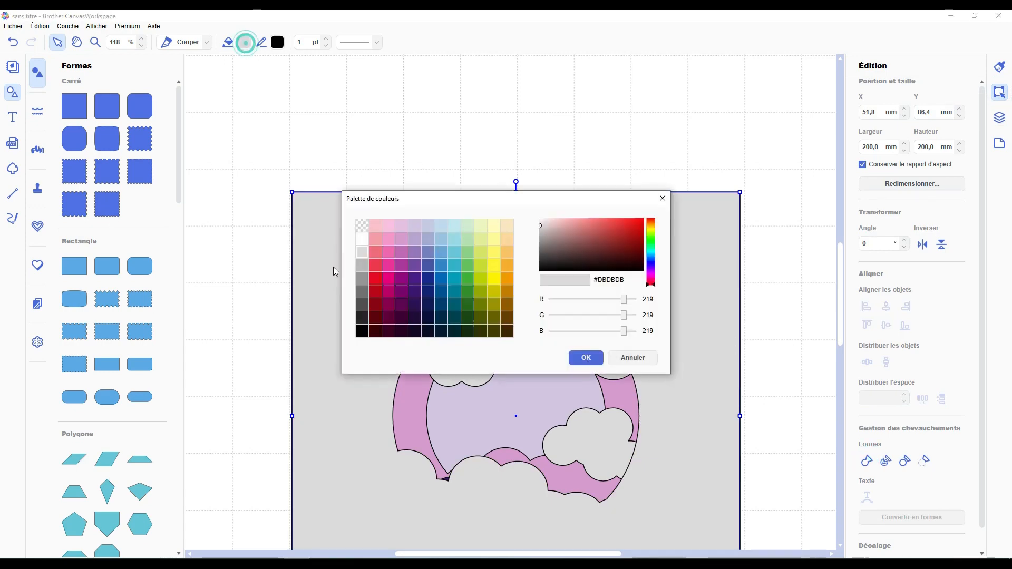
pyautogui.click(586, 358)
pyautogui.click(999, 118)
pyautogui.moveTo(891, 88); pyautogui.dragTo(891, 120)
pyautogui.click(680, 147)
# Duplicate the lower-right cloud and the upper-left cloud.
pyautogui.scroll(-4, 659, 253)
pyautogui.scroll(2, 637, 320)
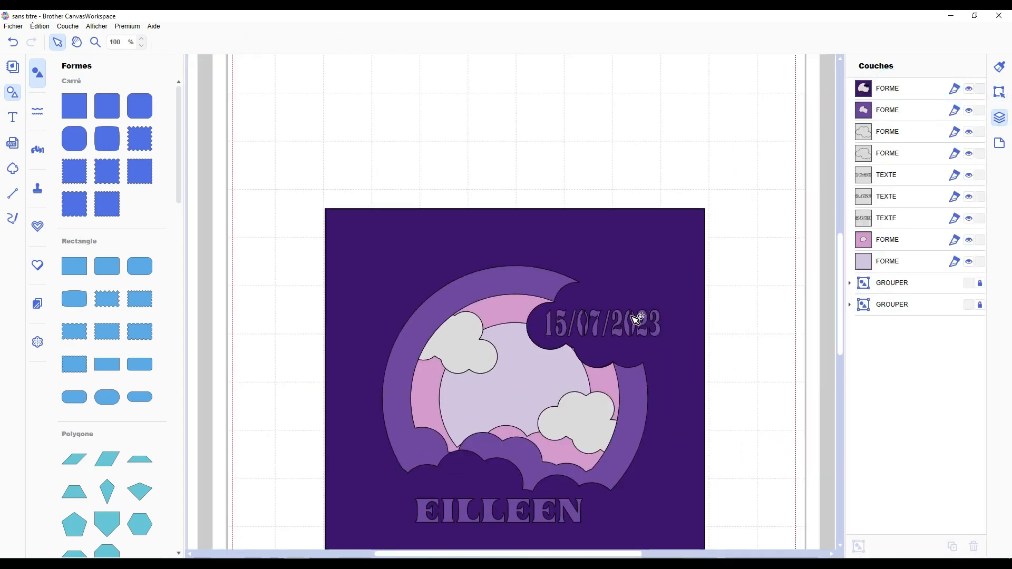
pyautogui.scroll(-1, 635, 320)
pyautogui.click(597, 367)
pyautogui.hotkey('ctrl', 'd')
pyautogui.click(477, 300)
pyautogui.hotkey('ctrl', 'd')
# Align each cloud copy exactly with its original by their left and upper edges.
pyautogui.keyDown('shift'); pyautogui.click(477, 268); pyautogui.keyUp('shift')
pyautogui.click(999, 92)
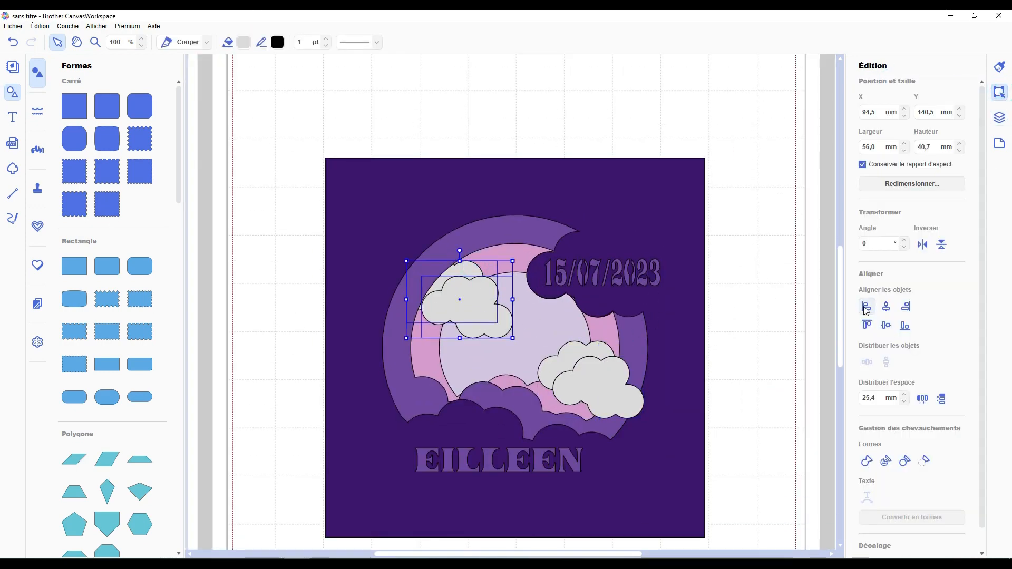
pyautogui.click(866, 307)
pyautogui.click(866, 326)
pyautogui.click(868, 325)
pyautogui.click(756, 367)
# Weld one upper-left cloud and one lower-right cloud into the second purple layer.
pyautogui.scroll(-2, 756, 367)
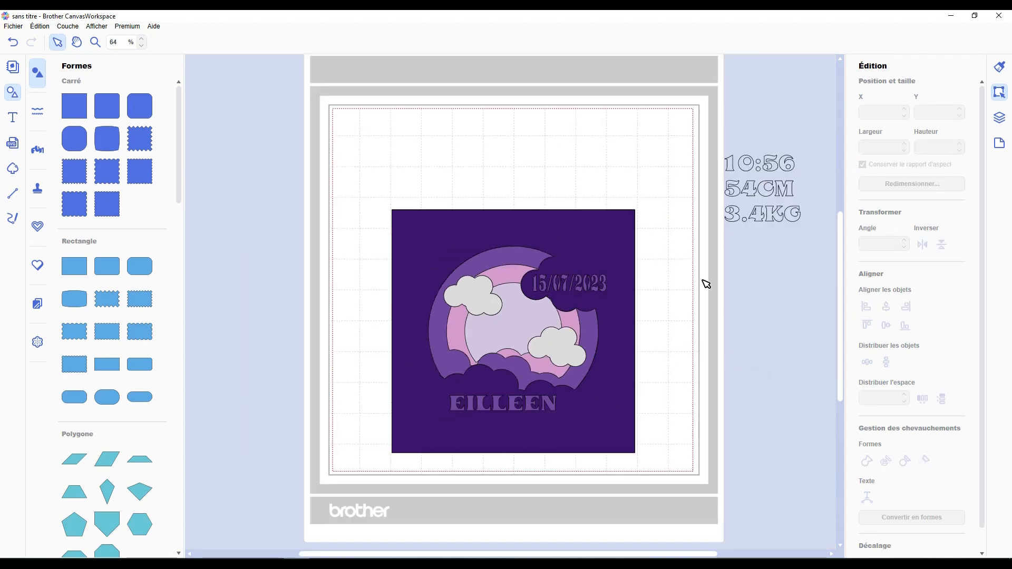
pyautogui.scroll(2, 707, 284)
pyautogui.click(583, 377)
pyautogui.keyDown('shift'); pyautogui.click(643, 364); pyautogui.keyUp('shift')
pyautogui.keyDown('shift'); pyautogui.click(453, 289); pyautogui.keyUp('shift')
pyautogui.click(867, 460)
# Refill the layer containing both clouds with medium purple and move it directly behind the dark purple front layer.
pyautogui.click(244, 42)
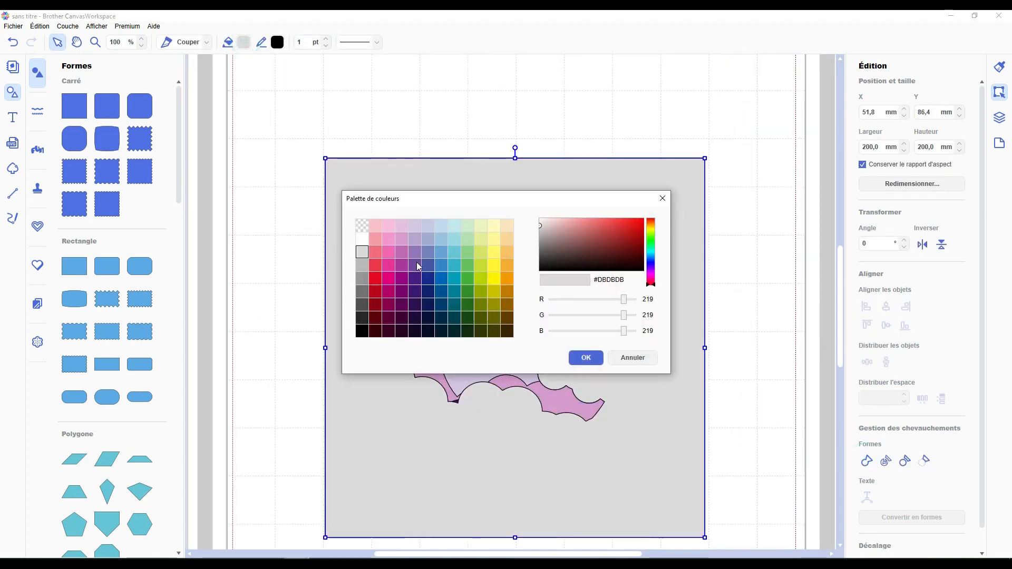
pyautogui.click(417, 266)
pyautogui.click(586, 358)
pyautogui.click(998, 118)
pyautogui.moveTo(887, 88); pyautogui.dragTo(885, 122)
# Reduce the weight text 3.4KG to about 37 mm wide and place it on the lower-right cloud.
pyautogui.moveTo(524, 554); pyautogui.dragTo(566, 557)
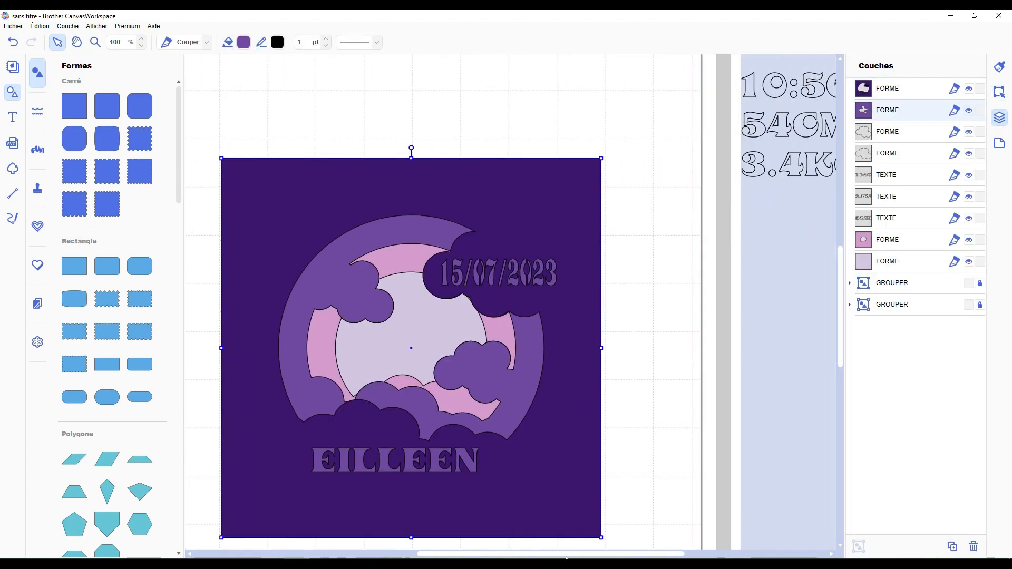
pyautogui.scroll(1, 792, 188)
pyautogui.moveTo(791, 187); pyautogui.dragTo(760, 225)
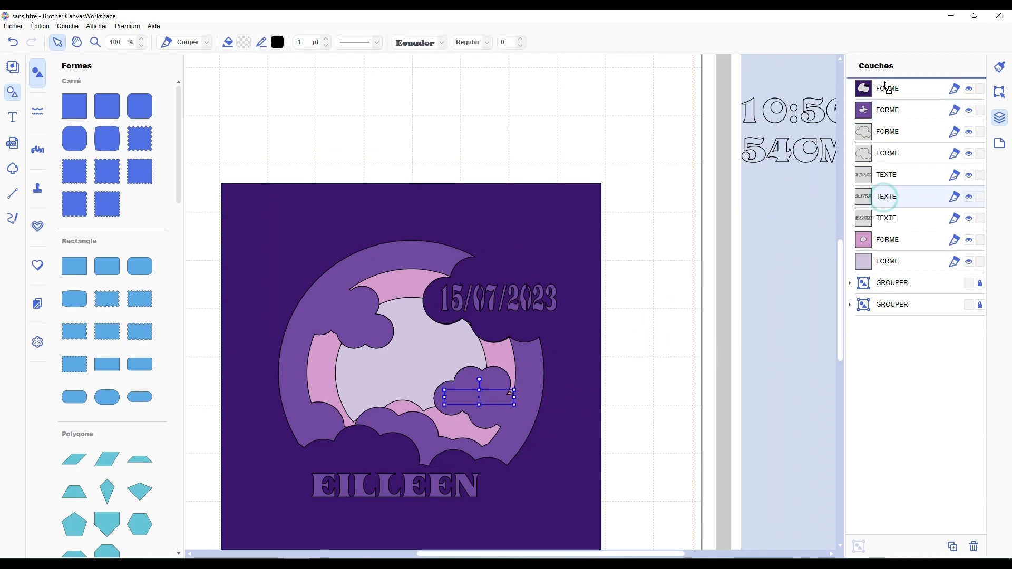
# Bring the weight, time and size texts in front of all the design's shapes.
pyautogui.click(886, 129)
pyautogui.keyDown('shift'); pyautogui.click(886, 106); pyautogui.keyUp('shift')
pyautogui.moveTo(884, 83); pyautogui.dragTo(885, 231)
pyautogui.click(780, 226)
pyautogui.click(887, 130)
pyautogui.keyDown('shift'); pyautogui.click(886, 108); pyautogui.keyUp('shift')
pyautogui.moveTo(887, 108); pyautogui.dragTo(885, 231)
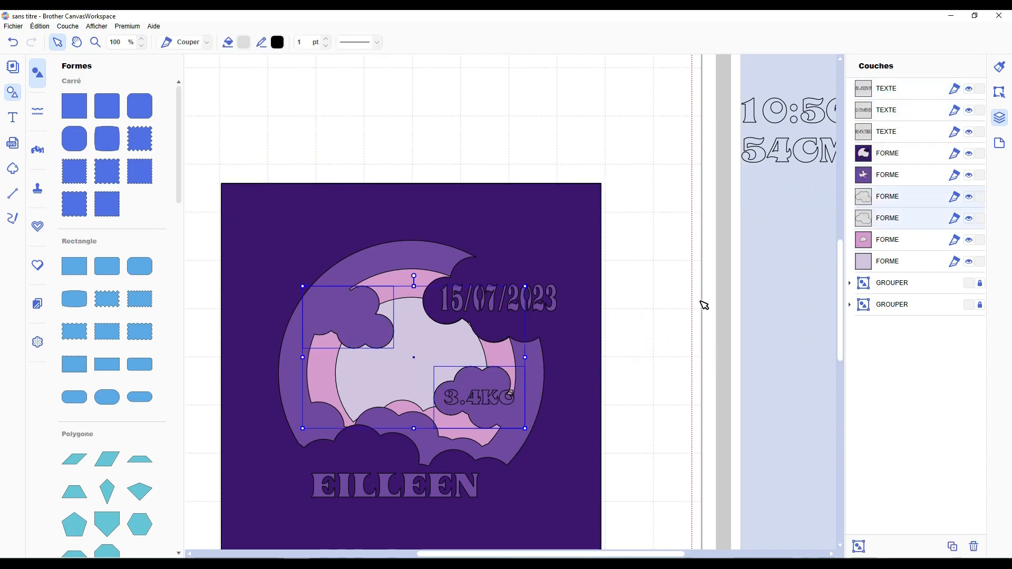
# Reduce the weight text to about 33 mm wide and the size text 54CM to about 34 mm wide.
pyautogui.click(506, 405)
pyautogui.click(660, 377)
pyautogui.scroll(-1, 659, 377)
pyautogui.click(740, 182)
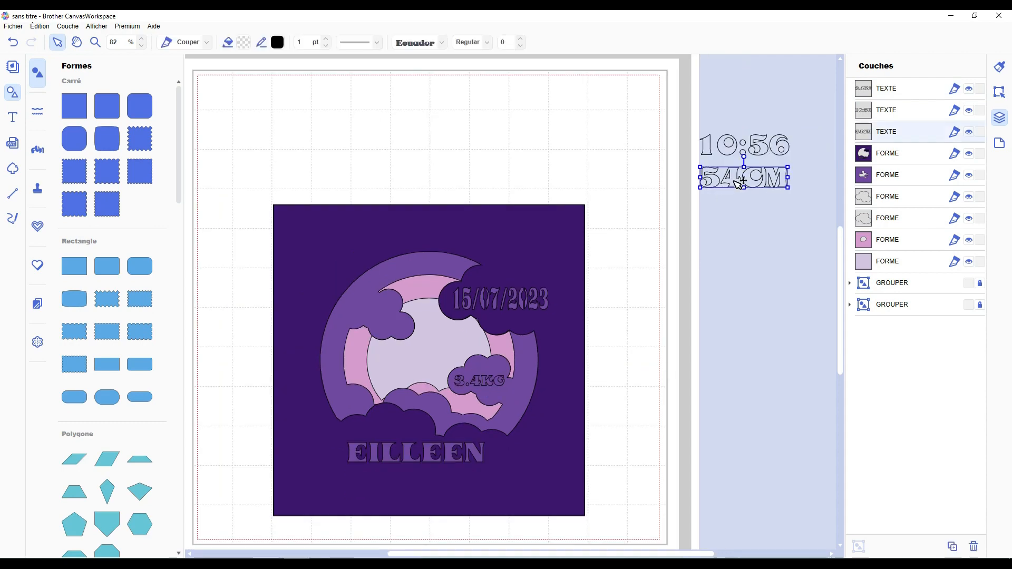
pyautogui.scroll(2, 398, 320)
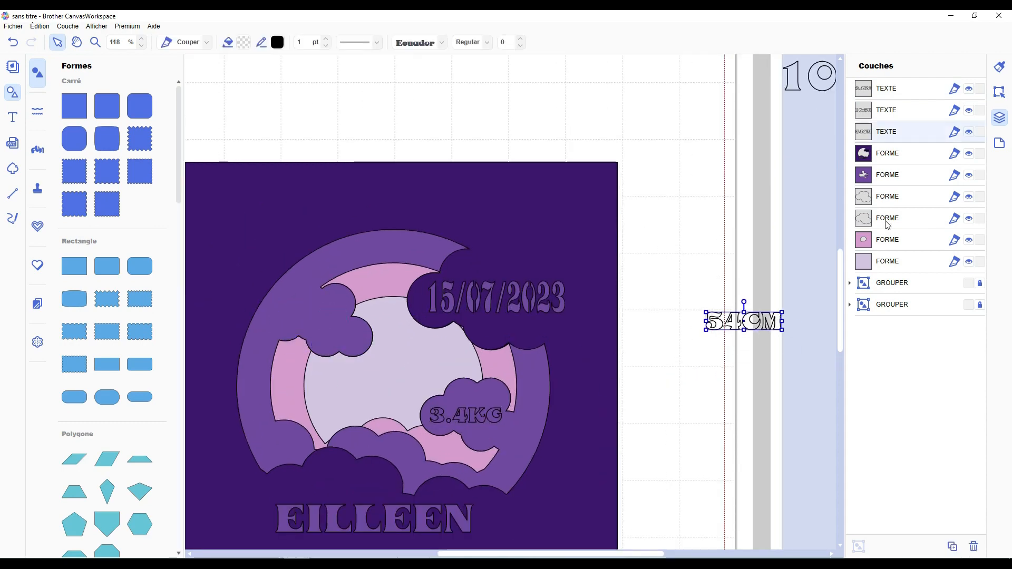
# Duplicate a grey cloud and place the copy outside the design above the 54CM text.
pyautogui.click(888, 199)
pyautogui.hotkey('ctrl', 'c')
pyautogui.hotkey('ctrl', 'v')
pyautogui.moveTo(509, 441); pyautogui.dragTo(783, 250)
pyautogui.scroll(-1, 722, 328)
# Place the time text 10:56, about 30 mm wide, on the upper-left cloud and cut the time and weight out of the medium purple layer.
pyautogui.moveTo(779, 113); pyautogui.dragTo(356, 311)
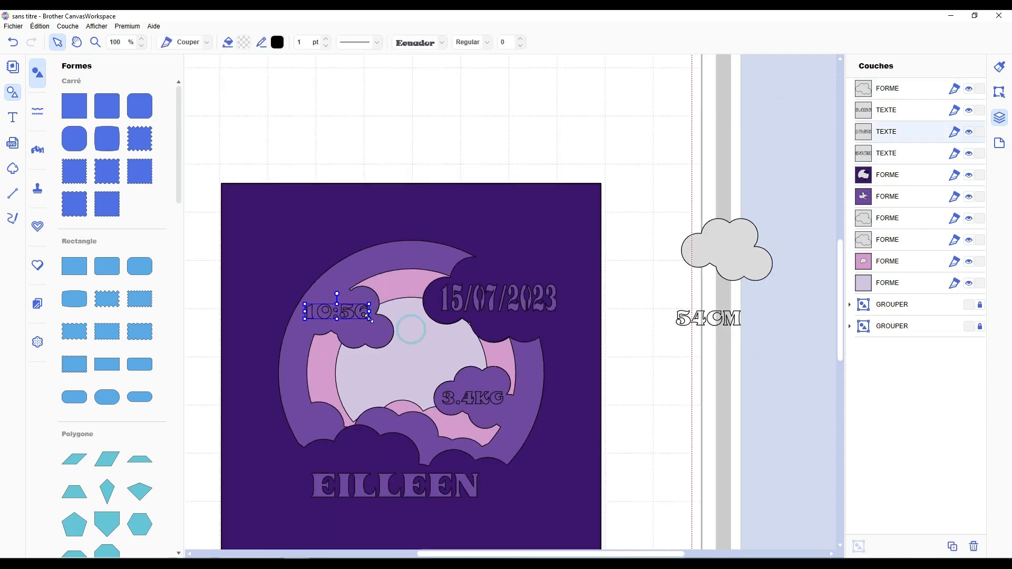
pyautogui.click(1000, 92)
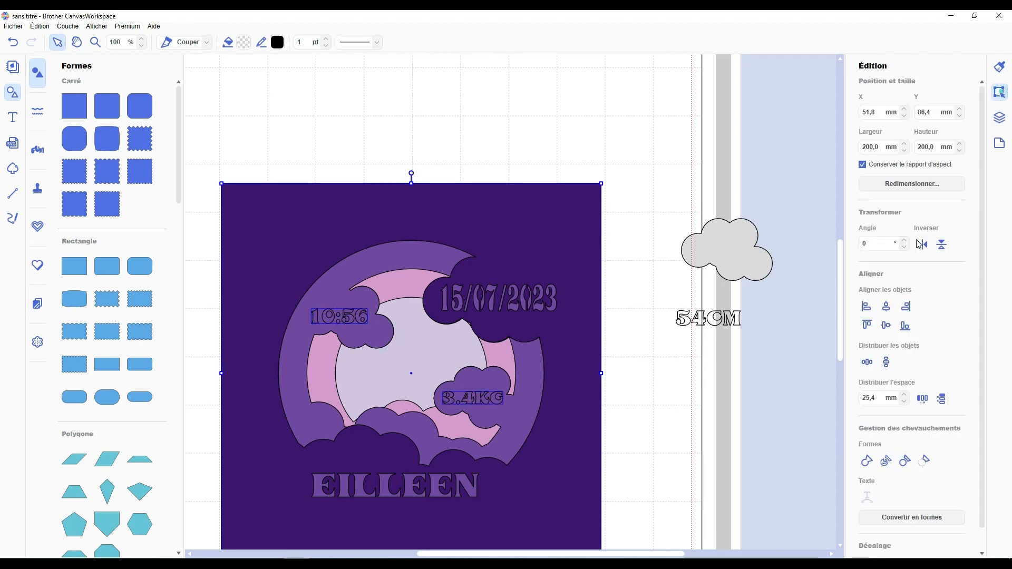
pyautogui.click(881, 461)
pyautogui.click(537, 379)
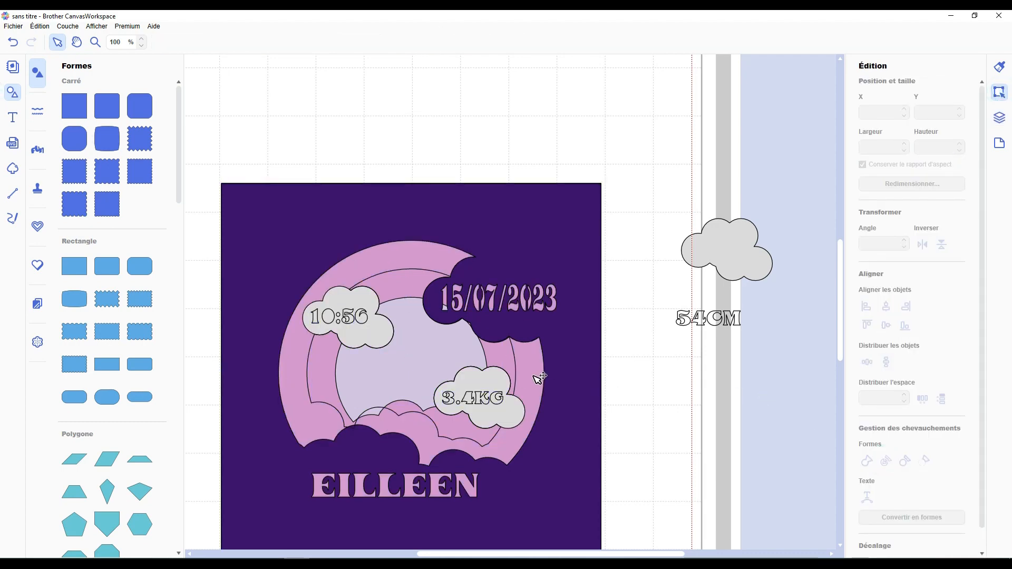
# Delete the leftover time and weight character shapes, keeping the inner pieces of the closed characters.
pyautogui.click(999, 117)
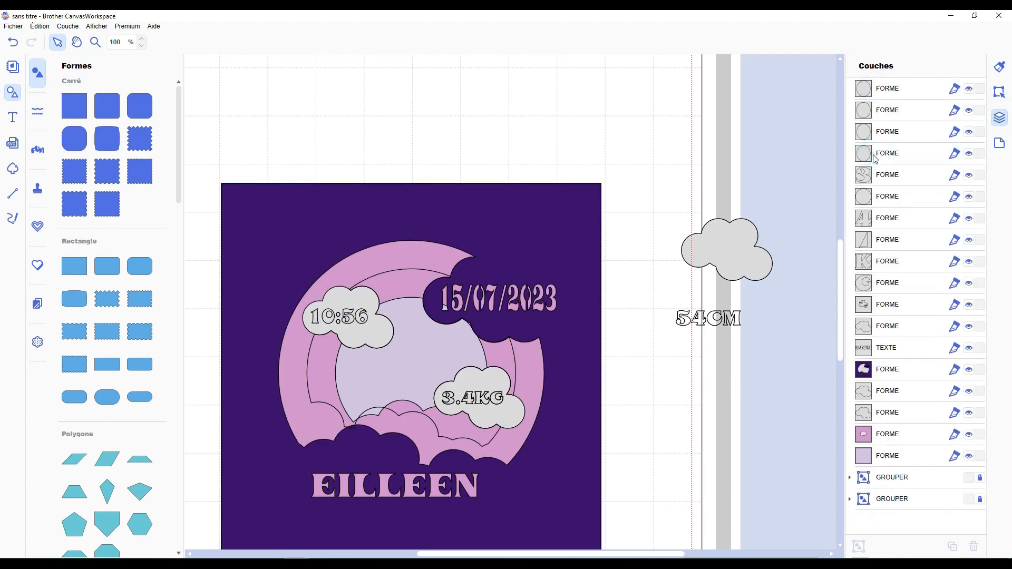
pyautogui.click(875, 171)
pyautogui.click(878, 197)
pyautogui.press('Delete')
pyautogui.click(879, 215)
pyautogui.press('Delete')
pyautogui.click(877, 215)
pyautogui.press('Delete')
# Insert a tall, thin vertical bar in the middle of the design between the two clouds.
pyautogui.scroll(9, 434, 404)
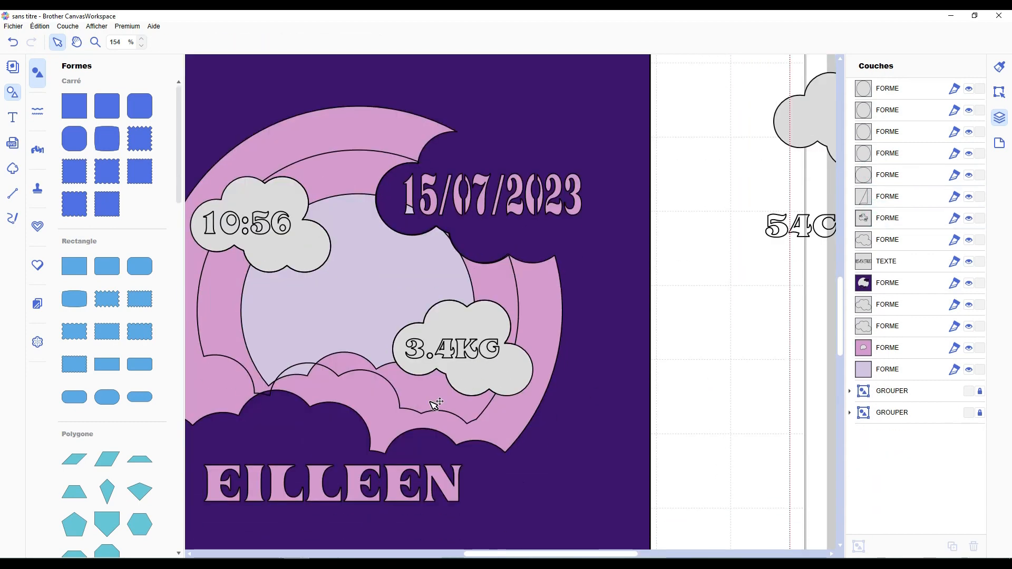
pyautogui.moveTo(68, 100); pyautogui.dragTo(489, 291)
pyautogui.scroll(-4, 732, 311)
pyautogui.moveTo(644, 296); pyautogui.dragTo(358, 290)
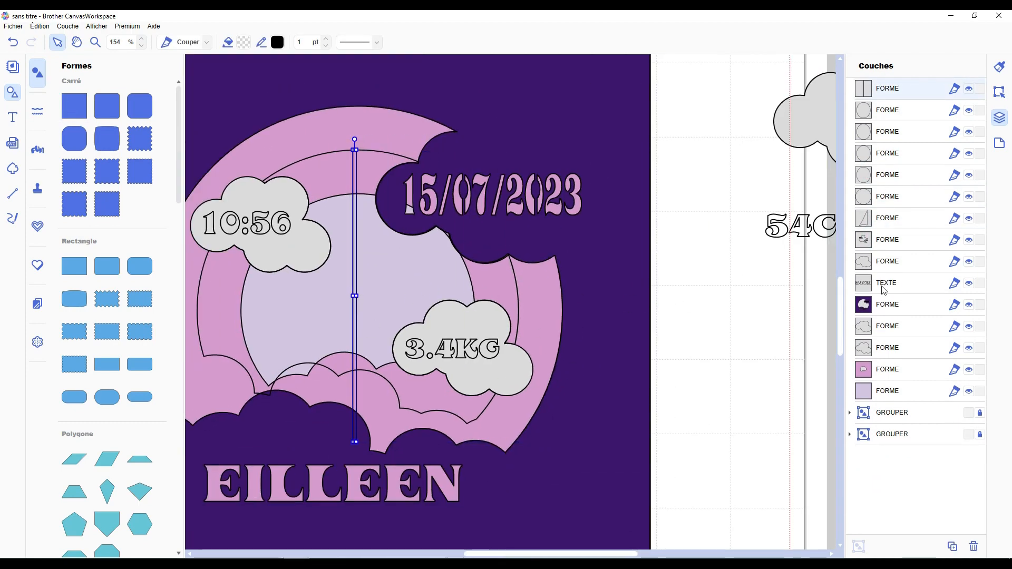
# Fill the cut-out second layer with a lighter purple and place it directly behind the dark purple front layer.
pyautogui.click(249, 42)
pyautogui.click(417, 250)
pyautogui.click(586, 357)
pyautogui.moveTo(895, 241); pyautogui.dragTo(895, 315)
pyautogui.click(705, 349)
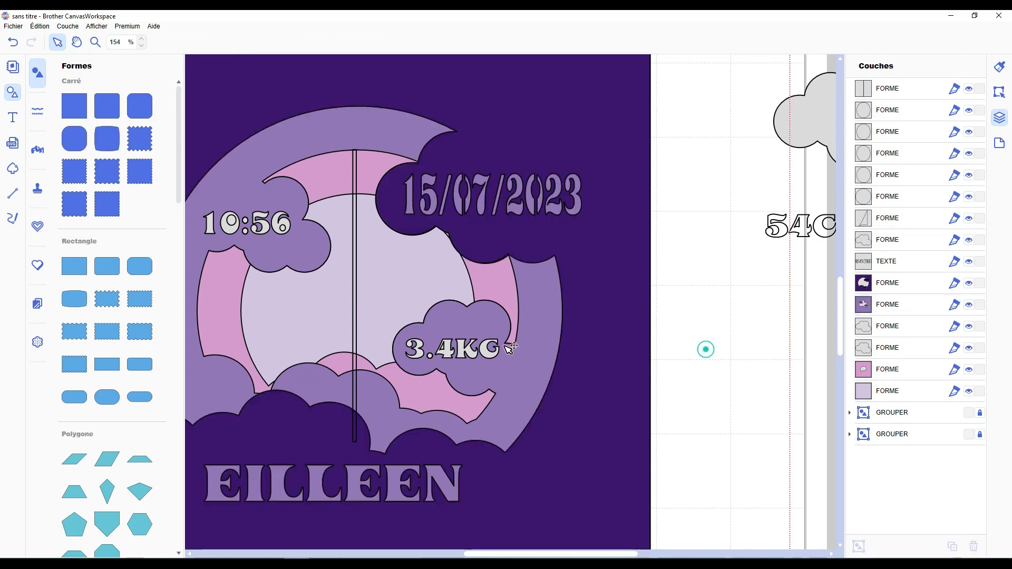
# Move the thin bar onto the 4 of the weight text and shorten it to slightly more than the character's height.
pyautogui.moveTo(353, 254); pyautogui.dragTo(458, 367)
pyautogui.scroll(5, 458, 366)
pyautogui.scroll(4, 462, 370)
pyautogui.moveTo(550, 554); pyautogui.dragTo(530, 554)
pyautogui.scroll(-5, 553, 369)
pyautogui.moveTo(574, 80); pyautogui.dragTo(574, 288)
pyautogui.moveTo(573, 343); pyautogui.dragTo(532, 304)
pyautogui.scroll(-6, 536, 509)
pyautogui.scroll(-4, 536, 509)
pyautogui.moveTo(536, 464); pyautogui.dragTo(535, 306)
pyautogui.moveTo(532, 396); pyautogui.dragTo(532, 87)
pyautogui.scroll(5, 503, 370)
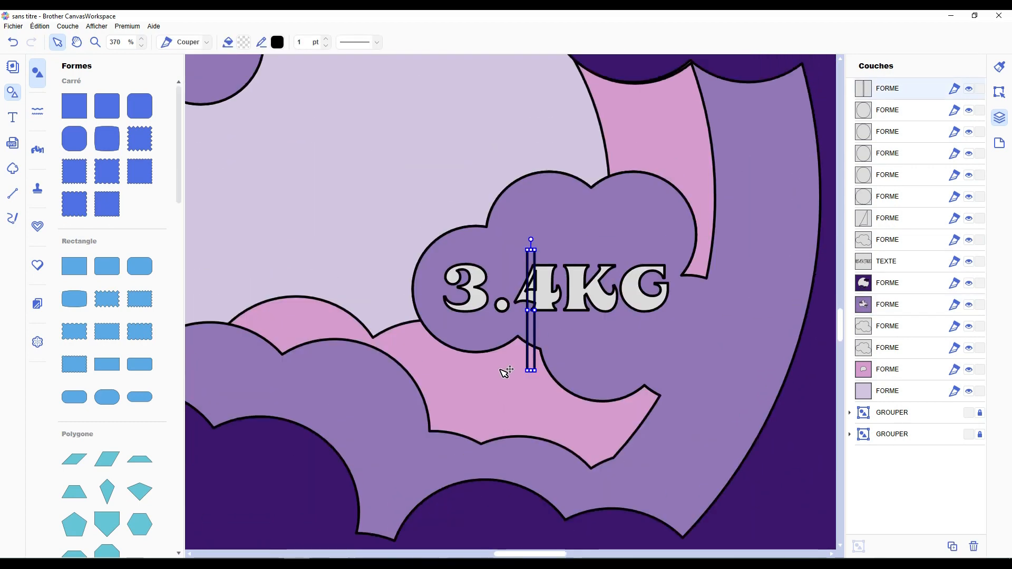
pyautogui.scroll(1, 504, 369)
pyautogui.moveTo(532, 376); pyautogui.dragTo(539, 319)
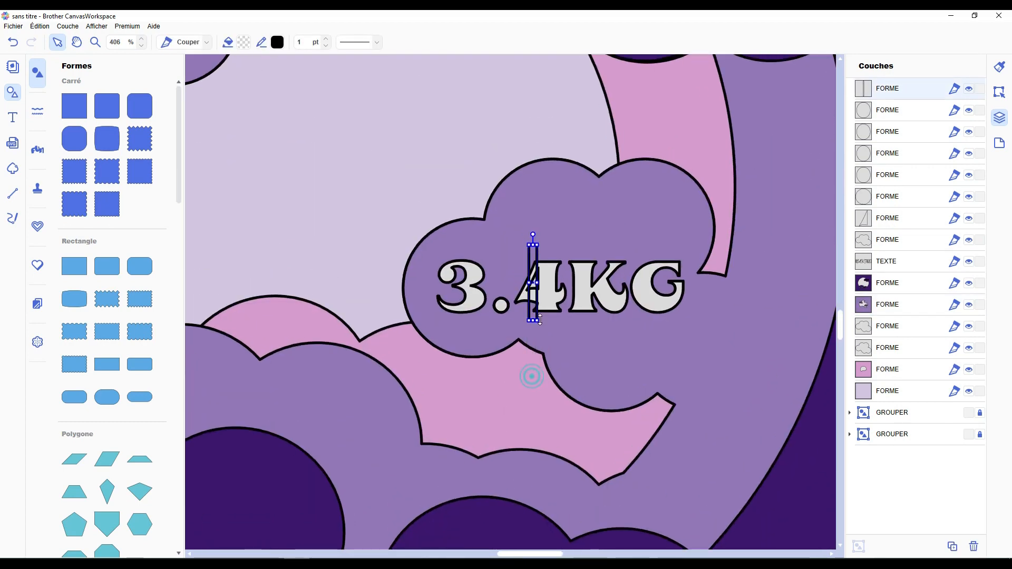
# Tilt the bar diagonally and shorten it to bridge the inner triangle of the 4.
pyautogui.doubleClick(527, 273)
pyautogui.click(524, 273)
pyautogui.moveTo(513, 262); pyautogui.dragTo(508, 259)
# Duplicate the short diagonal bar that bridges the 4 of the weight text, leaving the spare copy beside it.
pyautogui.hotkey('ctrl', 'c')
pyautogui.hotkey('ctrl', 'v')
pyautogui.scroll(-2, 517, 295)
pyautogui.scroll(4, 527, 316)
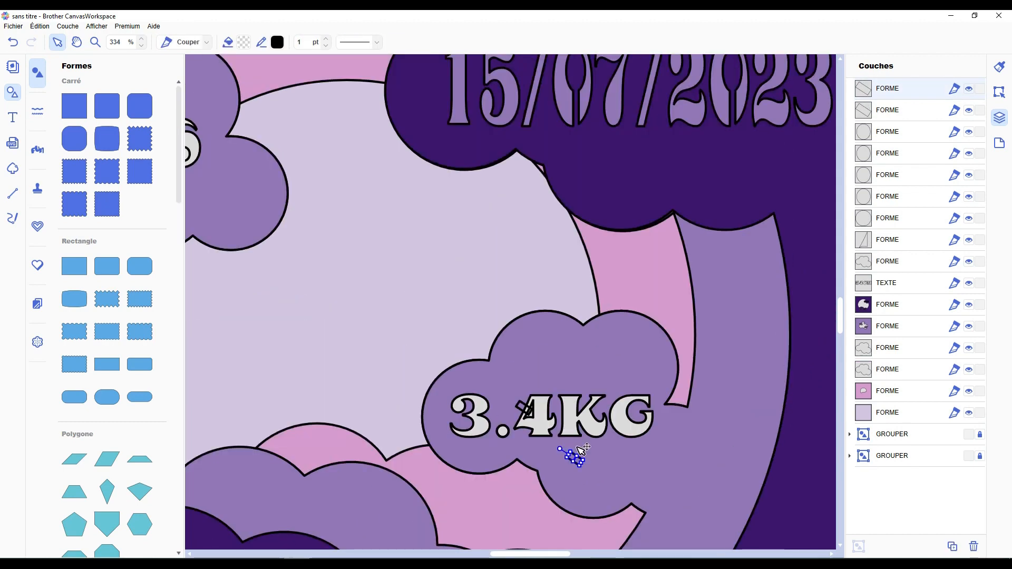
pyautogui.scroll(1, 551, 447)
# Try to weld the diagonal bar onto the 4 of the weight text, and undo the unwanted result.
pyautogui.click(532, 417)
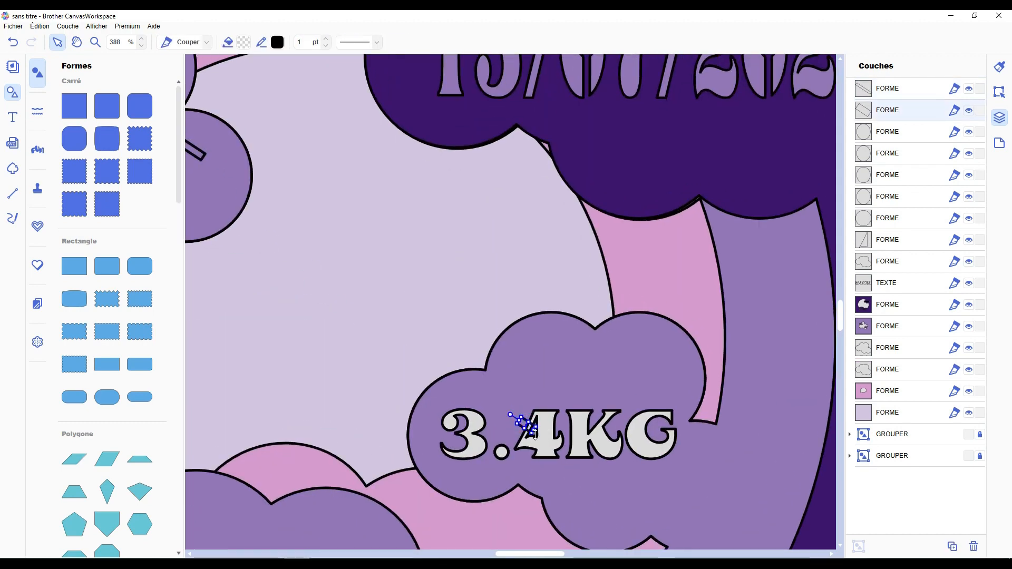
pyautogui.click(999, 92)
pyautogui.click(867, 461)
pyautogui.scroll(4, 567, 510)
pyautogui.doubleClick(556, 468)
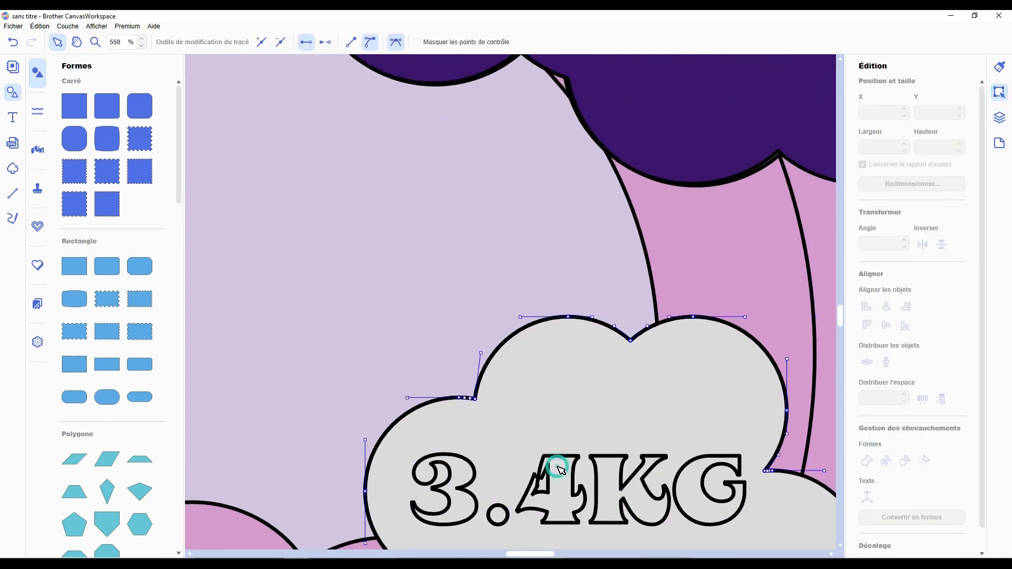
pyautogui.hotkey('ctrl', 'z')
pyautogui.click(999, 117)
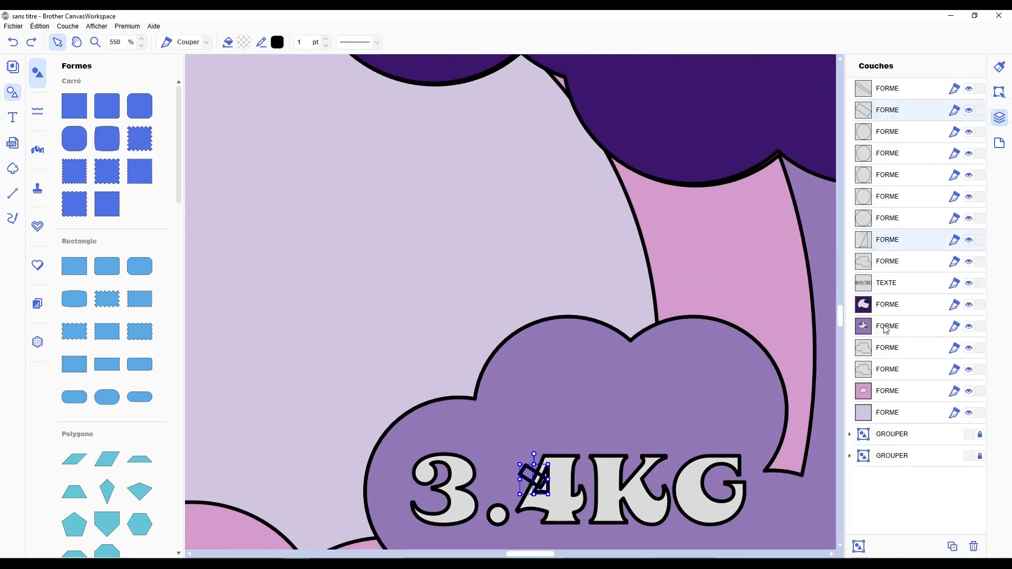
# Try to weld the bar and the inner triangle of the 4 with the purple second layer.
pyautogui.click(886, 327)
pyautogui.click(1000, 91)
pyautogui.click(870, 462)
pyautogui.click(605, 309)
pyautogui.click(999, 118)
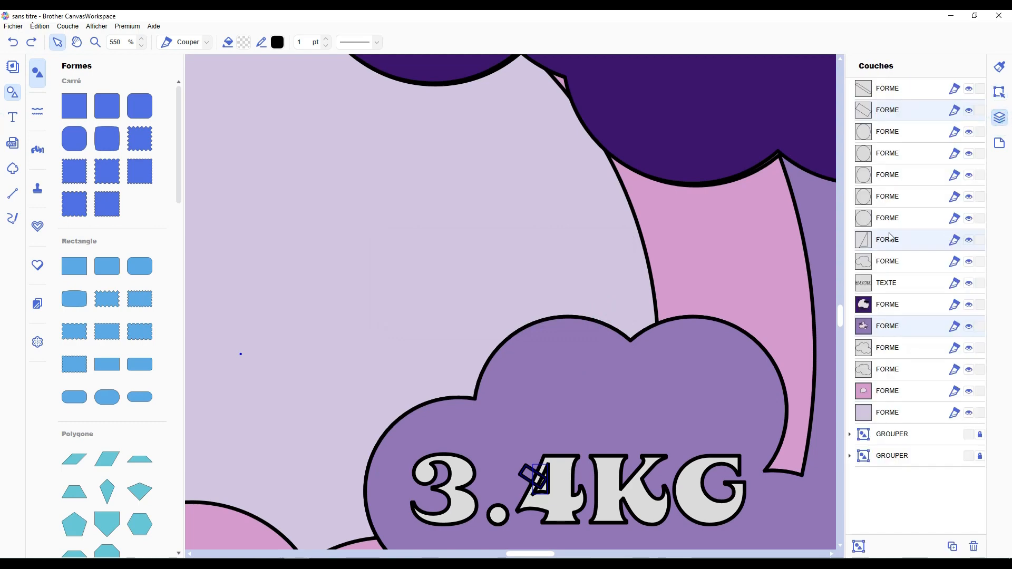
pyautogui.keyDown('ctrl'); pyautogui.click(887, 326); pyautogui.keyUp('ctrl')
pyautogui.click(1000, 91)
pyautogui.click(999, 117)
pyautogui.keyDown('ctrl'); pyautogui.click(889, 304); pyautogui.keyUp('ctrl')
pyautogui.click(999, 92)
pyautogui.click(867, 461)
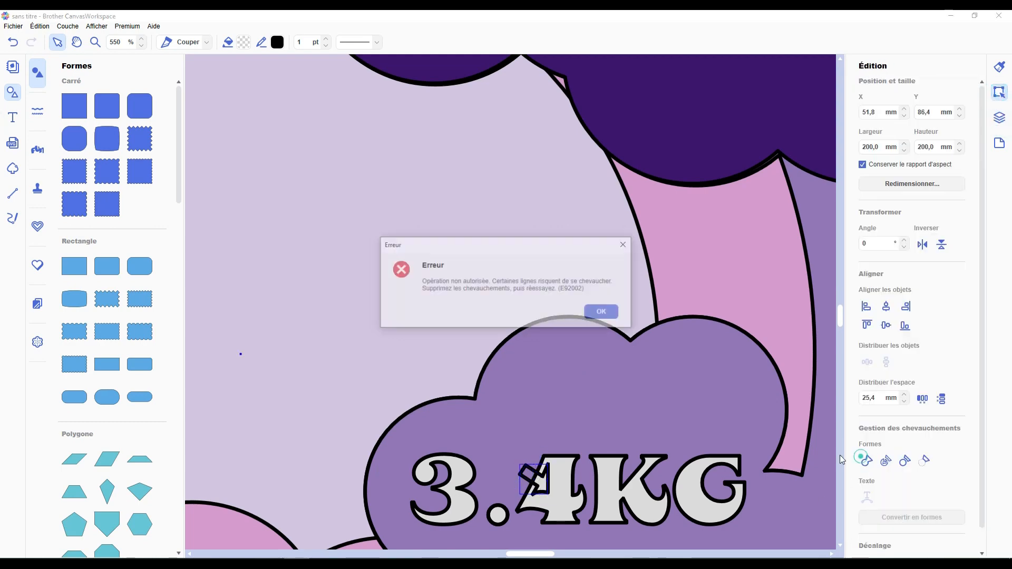
pyautogui.click(601, 310)
# Shift the joined bar and triangle slightly on the 4 and try welding it with the purple second layer.
pyautogui.scroll(-3, 546, 340)
pyautogui.scroll(3, 531, 302)
pyautogui.doubleClick(537, 294)
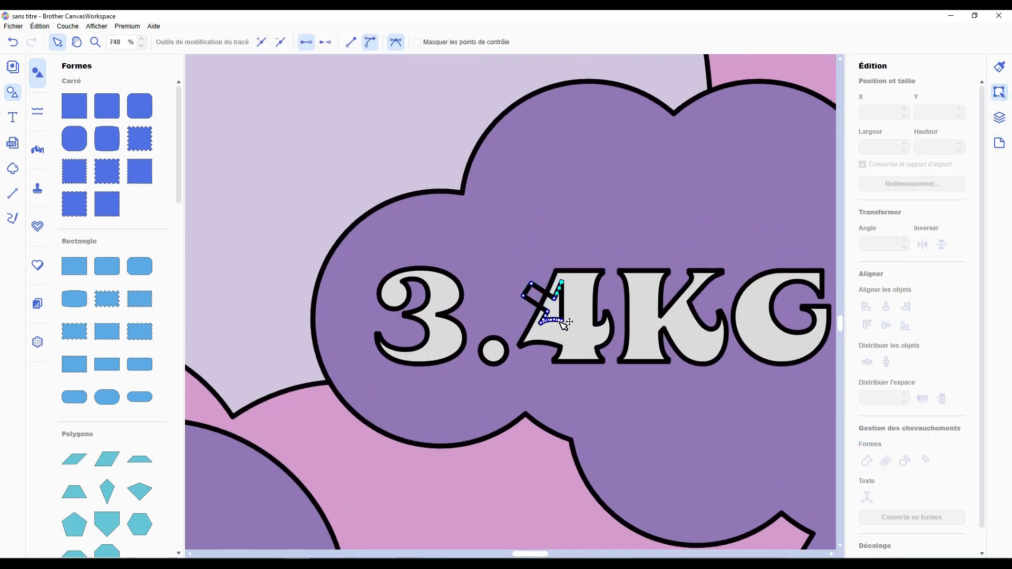
pyautogui.scroll(3, 553, 314)
pyautogui.moveTo(562, 309); pyautogui.dragTo(569, 300)
pyautogui.keyDown('shift'); pyautogui.click(580, 212); pyautogui.keyUp('shift')
pyautogui.click(866, 461)
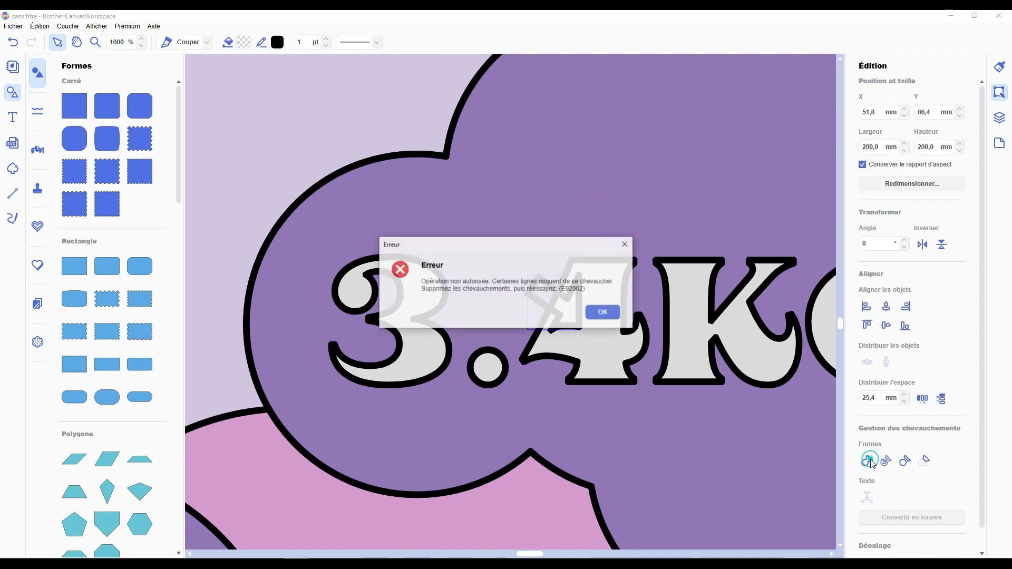
pyautogui.click(601, 311)
# Nudge the joined bar and triangle back over the inner part of the 4 and weld it with the purple second layer.
pyautogui.click(596, 343)
pyautogui.moveTo(578, 318)
pyautogui.mouseDown()
pyautogui.moveTo(622, 350)
pyautogui.moveTo(587, 325)
pyautogui.mouseUp()
pyautogui.keyDown('shift'); pyautogui.click(623, 225); pyautogui.keyUp('shift')
pyautogui.click(867, 461)
pyautogui.click(596, 314)
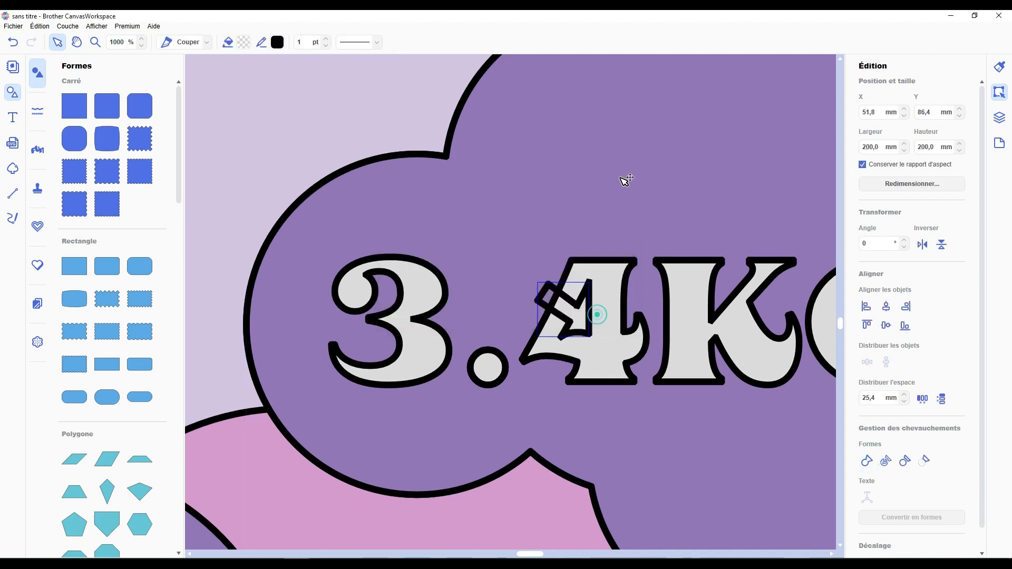
pyautogui.click(543, 242)
pyautogui.click(866, 462)
pyautogui.keyDown('shift'); pyautogui.click(583, 312); pyautogui.keyUp('shift')
pyautogui.click(866, 461)
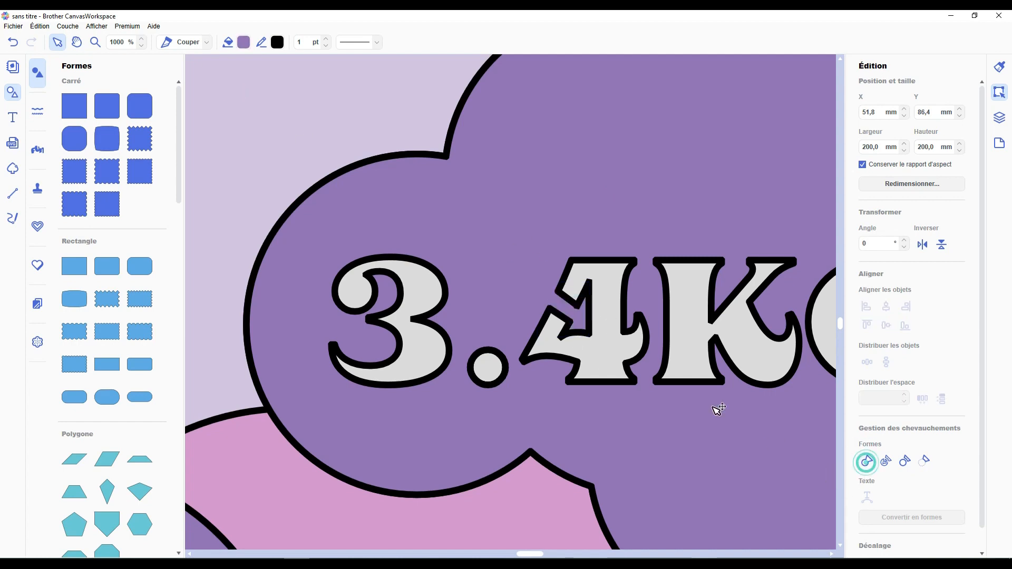
# Bring the spare diagonal bar to the front of the layer order, above the purple second layer.
pyautogui.scroll(-10, 659, 401)
pyautogui.click(662, 382)
pyautogui.scroll(5, 328, 357)
pyautogui.moveTo(552, 556); pyautogui.dragTo(509, 556)
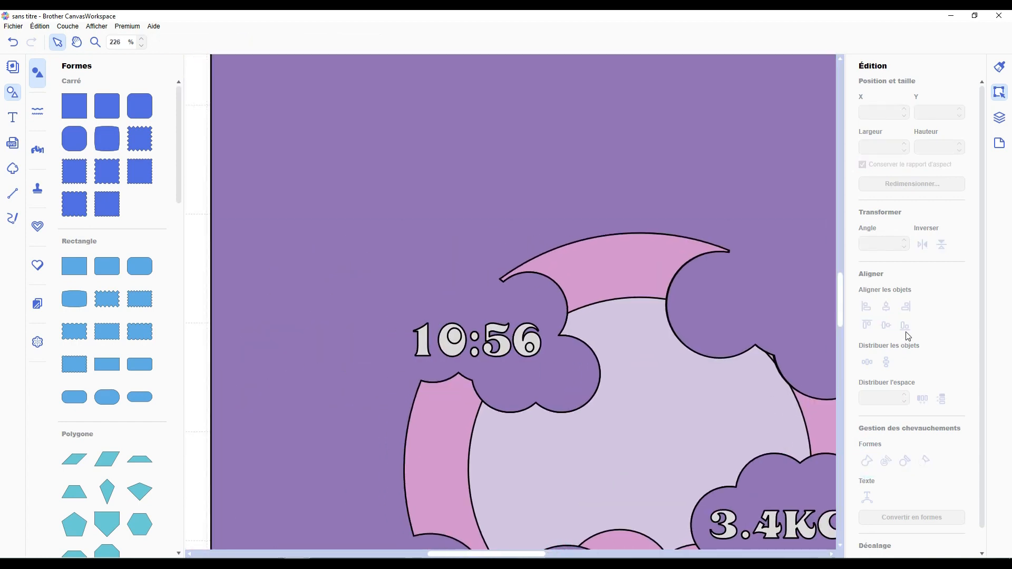
pyautogui.click(999, 119)
pyautogui.moveTo(892, 109); pyautogui.dragTo(891, 77)
# Move the bar onto the 6 of the 10:56 text, turn it vertical and shorten it to bridge the lower hole.
pyautogui.scroll(2, 601, 393)
pyautogui.scroll(6, 601, 393)
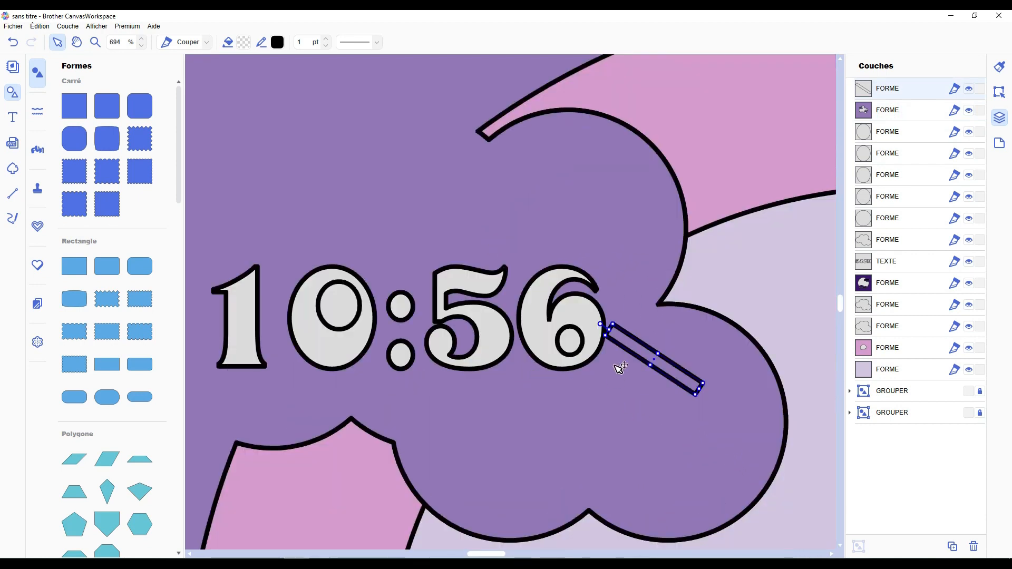
pyautogui.moveTo(640, 350); pyautogui.dragTo(587, 325)
pyautogui.moveTo(589, 378); pyautogui.dragTo(572, 379)
pyautogui.moveTo(570, 442); pyautogui.dragTo(575, 403)
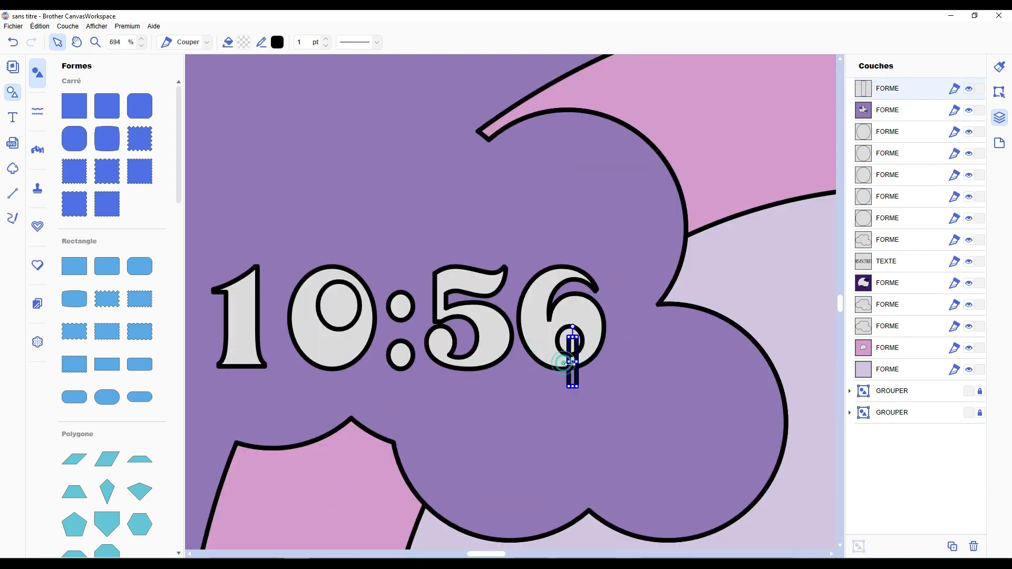
# Duplicate the vertical bar onto the 0 of the time text and lengthen it across the whole character.
pyautogui.hotkey('ctrl', 'c')
pyautogui.hotkey('ctrl', 'v')
pyautogui.moveTo(662, 439); pyautogui.dragTo(341, 252)
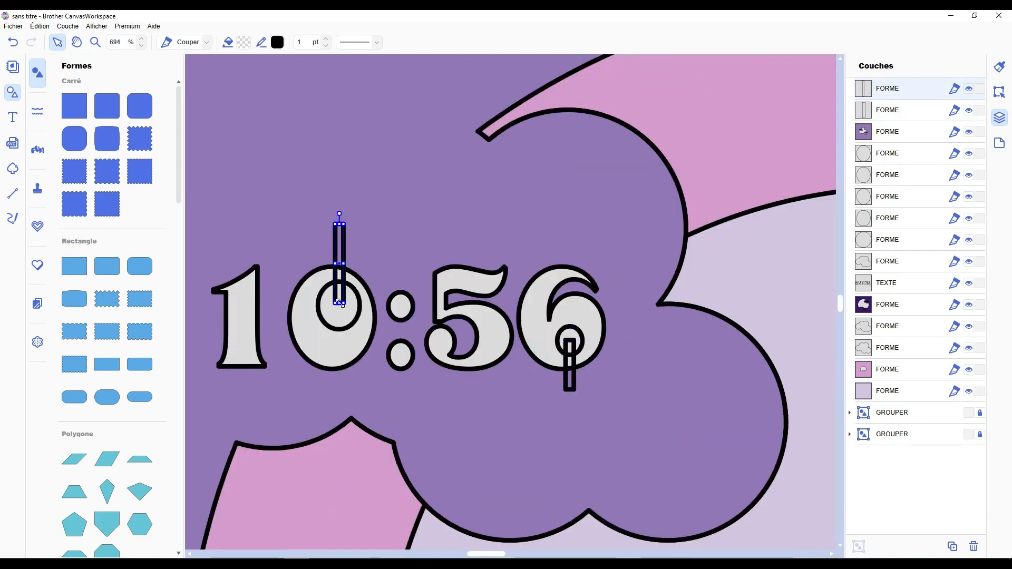
pyautogui.moveTo(340, 304); pyautogui.dragTo(340, 411)
# Weld the two vertical bars with the inner ovals of the 0 and 6 and with the purple second layer.
pyautogui.keyDown('shift'); pyautogui.click(326, 298); pyautogui.keyUp('shift')
pyautogui.keyDown('shift'); pyautogui.click(570, 344); pyautogui.keyUp('shift')
pyautogui.keyDown('shift'); pyautogui.click(571, 361); pyautogui.keyUp('shift')
pyautogui.hotkey('ctrl', 'w')
pyautogui.keyDown('shift'); pyautogui.click(636, 380); pyautogui.keyUp('shift')
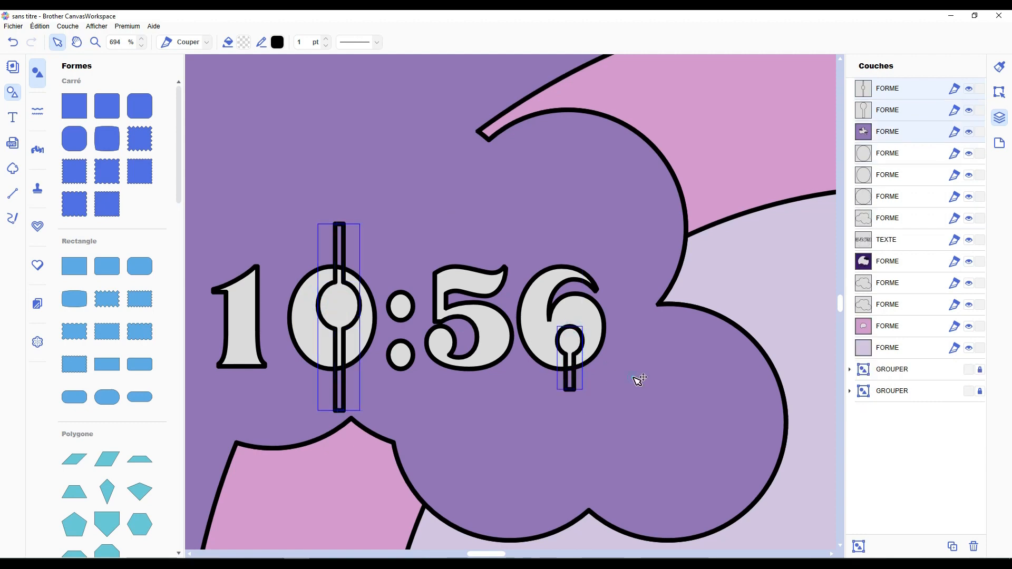
pyautogui.hotkey('ctrl', 'w')
# Fill the welded second layer with the lighter purple and place it directly behind the dark purple front layer.
pyautogui.click(246, 45)
pyautogui.doubleClick(565, 280)
pyautogui.hotkey('ctrl', 'v')
pyautogui.click(586, 356)
pyautogui.moveTo(891, 88); pyautogui.dragTo(891, 229)
# Move the spare cloud from outside the frame onto the design's left side below the time cloud, and shrink it.
pyautogui.scroll(-10, 662, 298)
pyautogui.scroll(4, 672, 353)
pyautogui.hscroll(3, 490, 553)
pyautogui.click(683, 374)
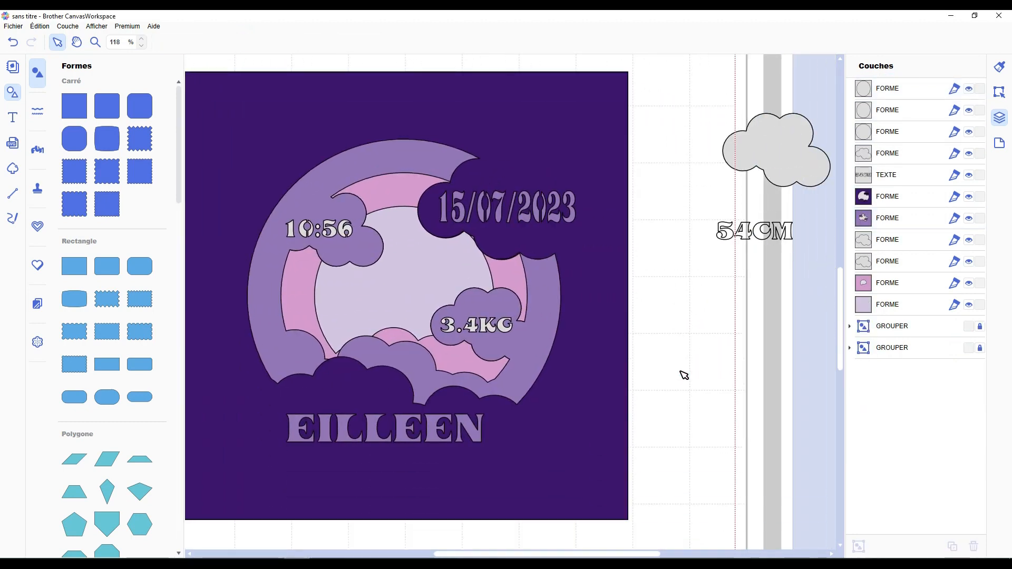
pyautogui.moveTo(774, 152); pyautogui.dragTo(356, 304)
pyautogui.moveTo(406, 342); pyautogui.dragTo(356, 295)
pyautogui.click(706, 312)
pyautogui.click(324, 313)
pyautogui.moveTo(338, 312); pyautogui.dragTo(335, 312)
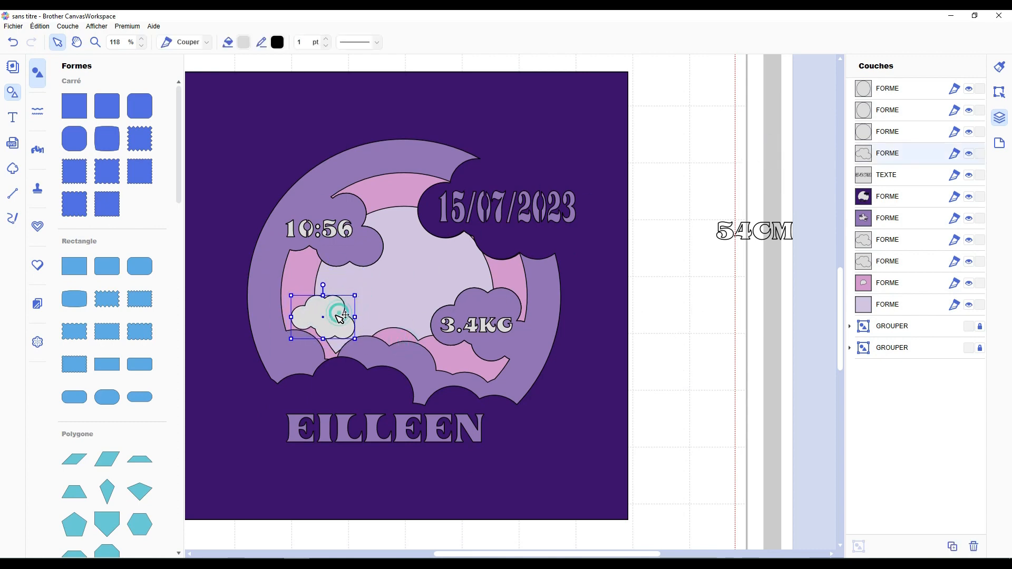
# Move the 54CM text from outside the frame onto the small cloud and bring it to the front.
pyautogui.click(719, 322)
pyautogui.scroll(-2, 719, 322)
pyautogui.scroll(-1, 720, 322)
pyautogui.scroll(2, 685, 321)
pyautogui.moveTo(749, 240); pyautogui.dragTo(407, 311)
pyautogui.moveTo(886, 175); pyautogui.dragTo(884, 81)
# Delete the three leftover oval pieces between the text and the small cloud in the layer order.
pyautogui.click(884, 107)
pyautogui.keyDown('shift'); pyautogui.click(881, 159); pyautogui.keyUp('shift')
pyautogui.press('Delete')
# Weld the two spare cloud shapes behind the time and weight clouds with the pink third layer.
pyautogui.click(867, 174)
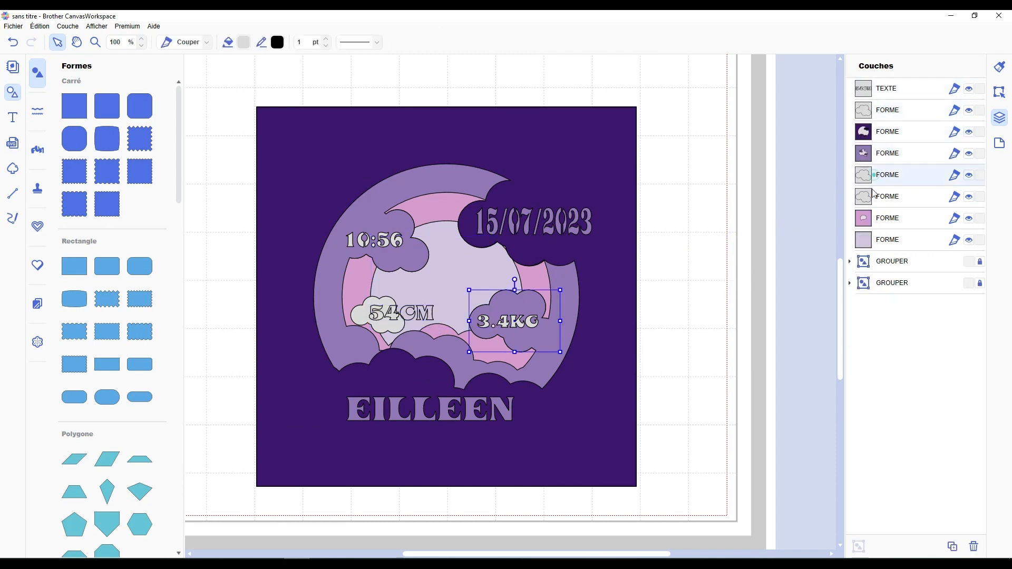
pyautogui.keyDown('shift'); pyautogui.click(870, 196); pyautogui.keyUp('shift')
pyautogui.keyDown('shift'); pyautogui.click(870, 218); pyautogui.keyUp('shift')
pyautogui.click(1000, 92)
pyautogui.click(866, 460)
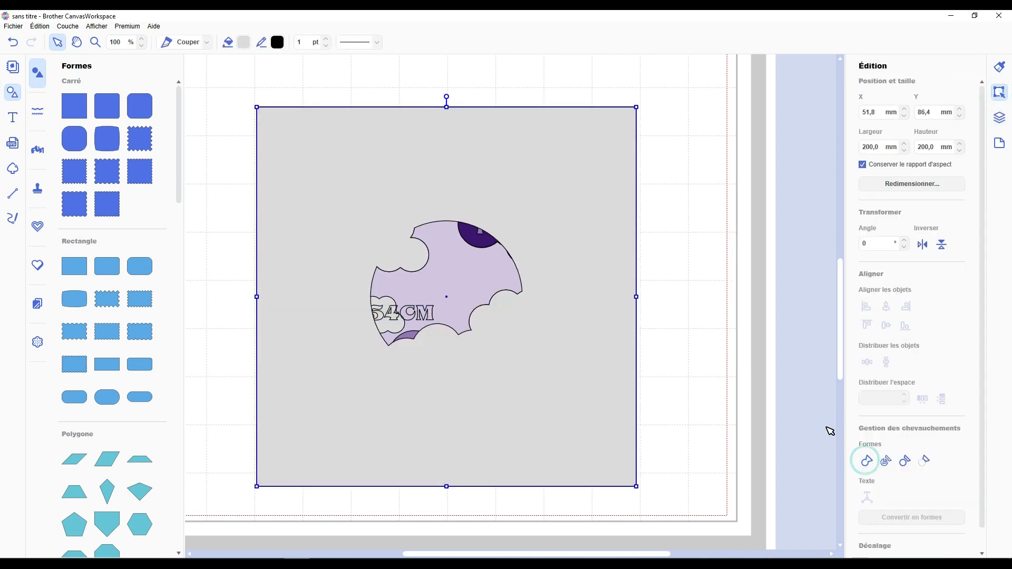
# Fill the welded third layer with pink and place it directly behind the purple second layer.
pyautogui.click(244, 42)
pyautogui.click(389, 240)
pyautogui.click(586, 355)
pyautogui.click(244, 42)
pyautogui.click(400, 238)
pyautogui.click(586, 358)
pyautogui.click(999, 117)
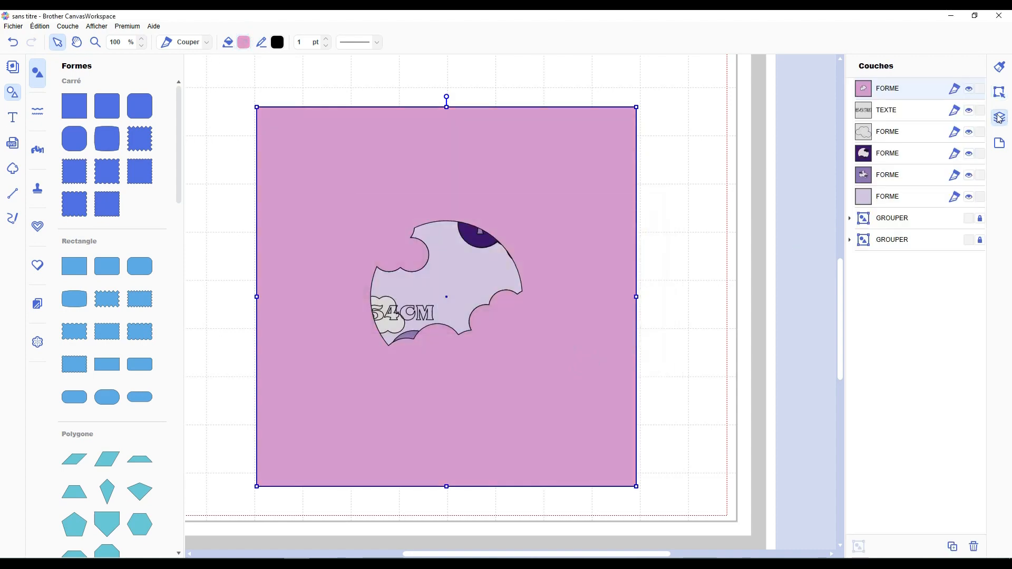
pyautogui.moveTo(894, 87); pyautogui.dragTo(891, 186)
pyautogui.click(721, 233)
# Shift the 54CM text left so it starts over the pink ring and covers the small cloud.
pyautogui.scroll(3, 586, 387)
pyautogui.click(397, 322)
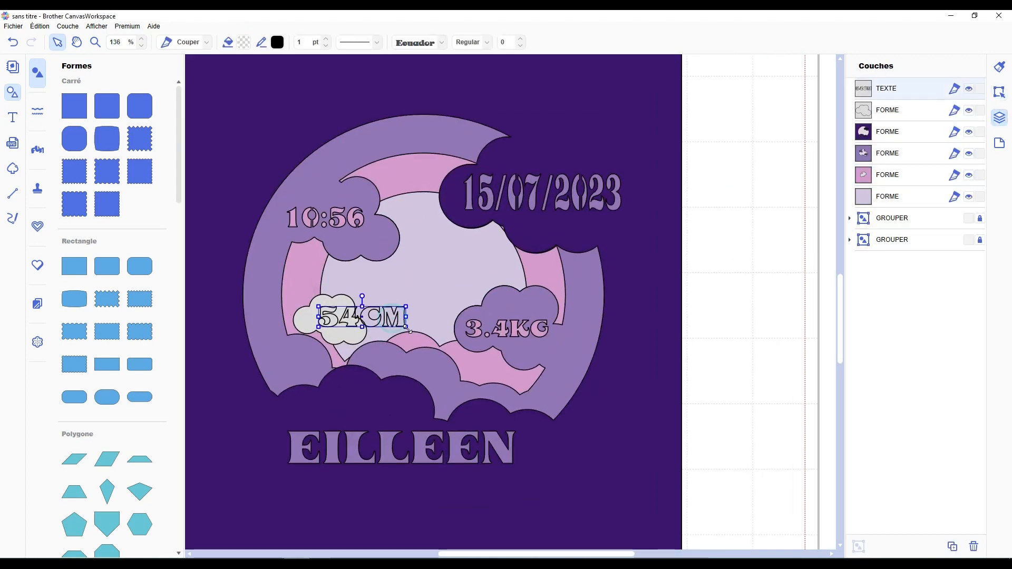
pyautogui.scroll(5, 521, 339)
pyautogui.moveTo(519, 337); pyautogui.dragTo(449, 320)
# Weld the small cloud behind the 54CM text with the pink third layer.
pyautogui.click(582, 353)
pyautogui.keyDown('shift'); pyautogui.click(510, 235); pyautogui.keyUp('shift')
pyautogui.click(999, 92)
pyautogui.click(868, 460)
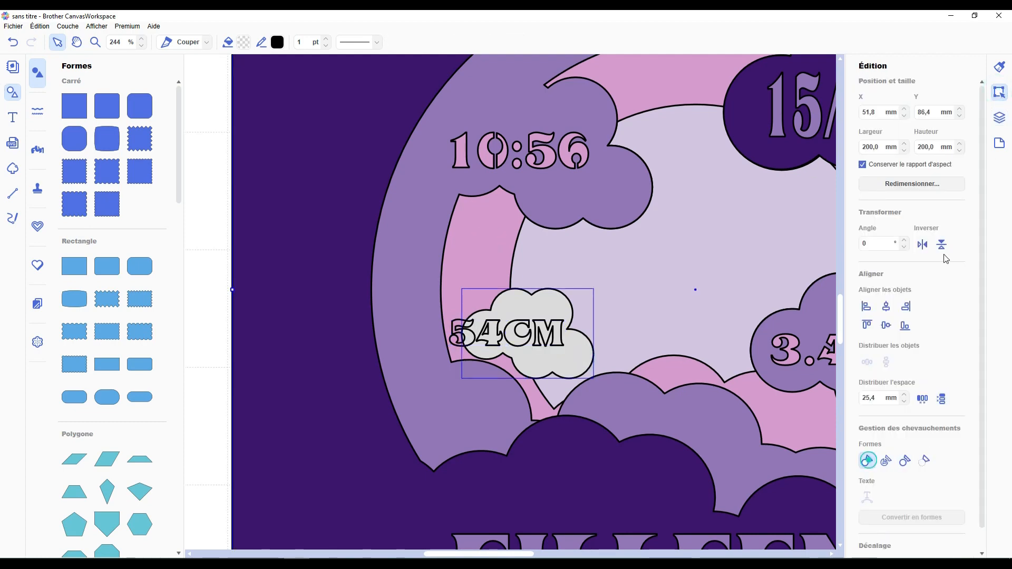
# Fill the third layer, including its added 54CM cloud, with pink and move it back behind the purple second layer.
pyautogui.click(999, 117)
pyautogui.click(243, 43)
pyautogui.click(387, 235)
pyautogui.click(581, 357)
pyautogui.moveTo(883, 85); pyautogui.dragTo(888, 164)
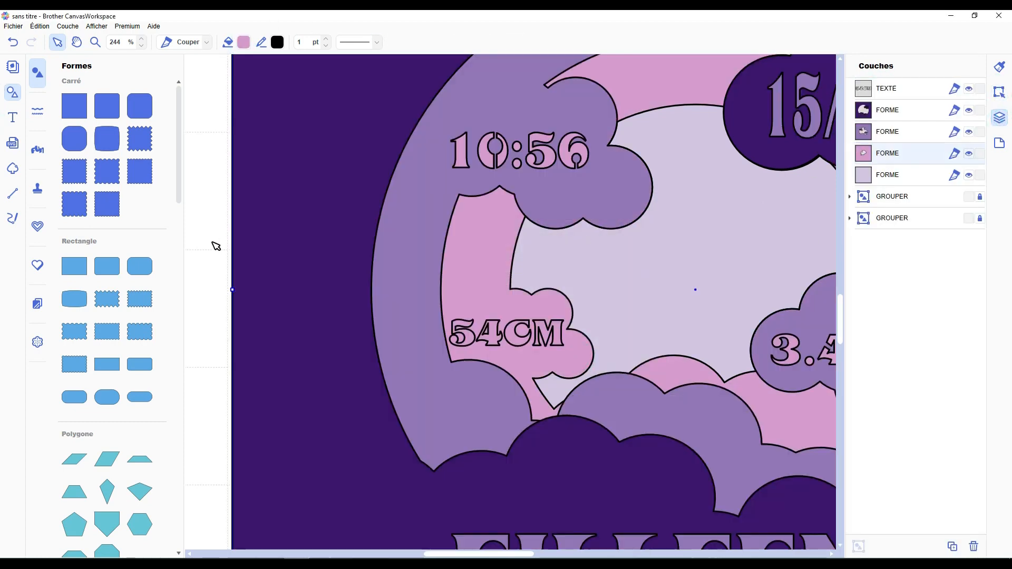
# Divide the pink third layer along the outlines of the 54CM text.
pyautogui.click(213, 241)
pyautogui.scroll(7, 466, 414)
pyautogui.click(470, 402)
pyautogui.keyDown('shift'); pyautogui.click(686, 428); pyautogui.keyUp('shift')
pyautogui.click(999, 93)
pyautogui.click(922, 460)
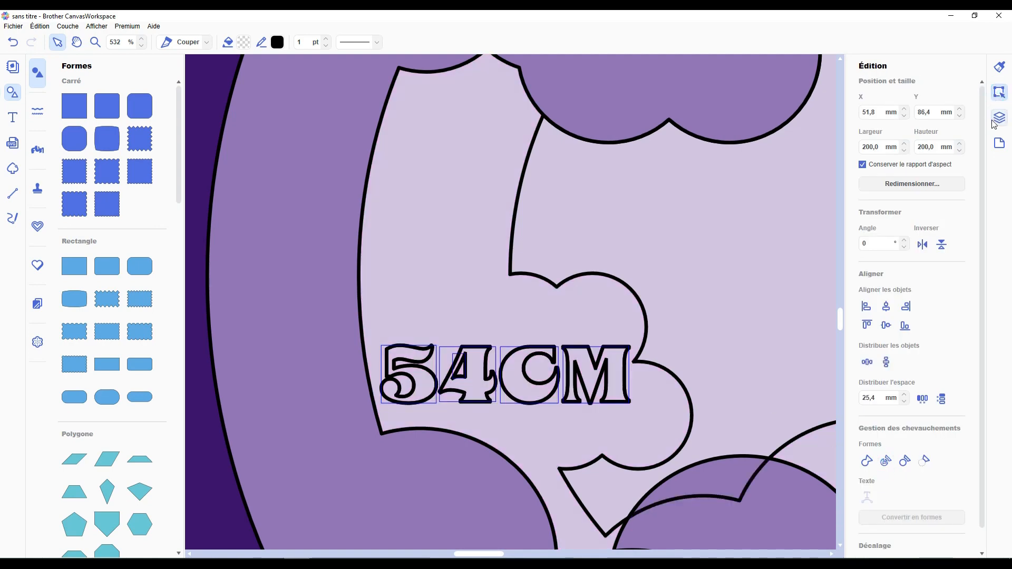
# Delete the two frontmost leftover pieces from the divided 54CM text.
pyautogui.click(1000, 117)
pyautogui.click(896, 91)
pyautogui.press('Delete')
pyautogui.click(880, 110)
pyautogui.press('Delete')
# Insert a square, reduce it to a thin vertical bar and place it over the 4 of 54CM.
pyautogui.moveTo(75, 114); pyautogui.dragTo(396, 239)
pyautogui.scroll(-4, 396, 240)
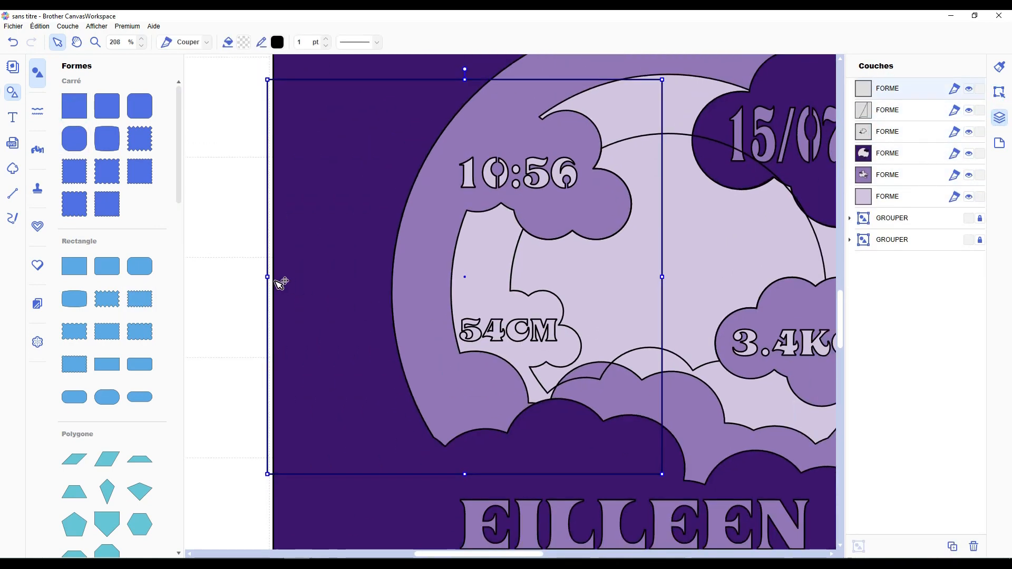
pyautogui.moveTo(269, 278); pyautogui.dragTo(653, 280)
pyautogui.moveTo(657, 474); pyautogui.dragTo(657, 167)
pyautogui.scroll(5, 490, 327)
pyautogui.moveTo(653, 127); pyautogui.dragTo(475, 311)
pyautogui.scroll(1, 460, 378)
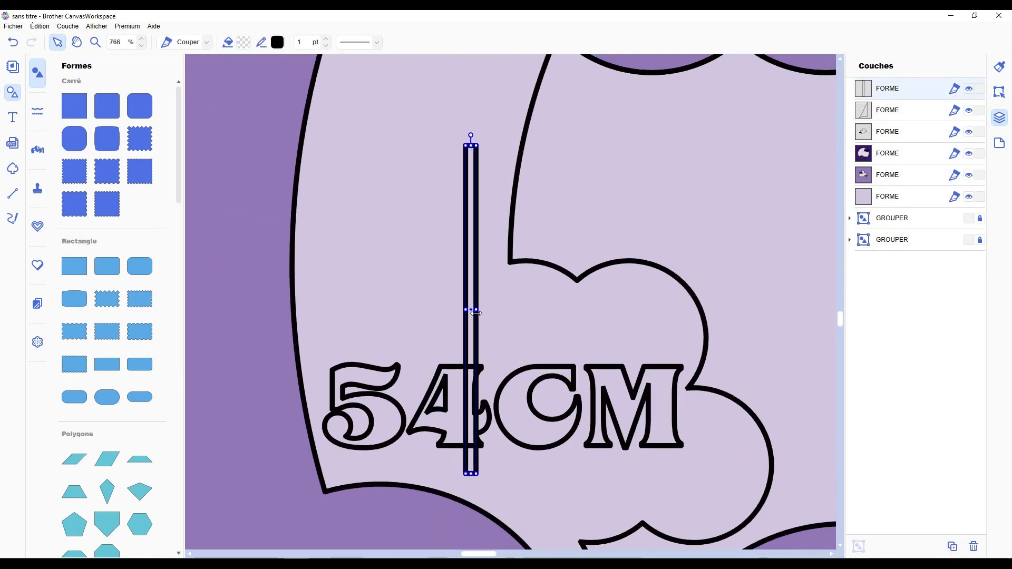
# Tilt the bar diagonally and shorten it to bridge the inner triangle of the 4 in 54CM.
pyautogui.moveTo(471, 146); pyautogui.dragTo(399, 387)
pyautogui.moveTo(490, 453); pyautogui.dragTo(430, 397)
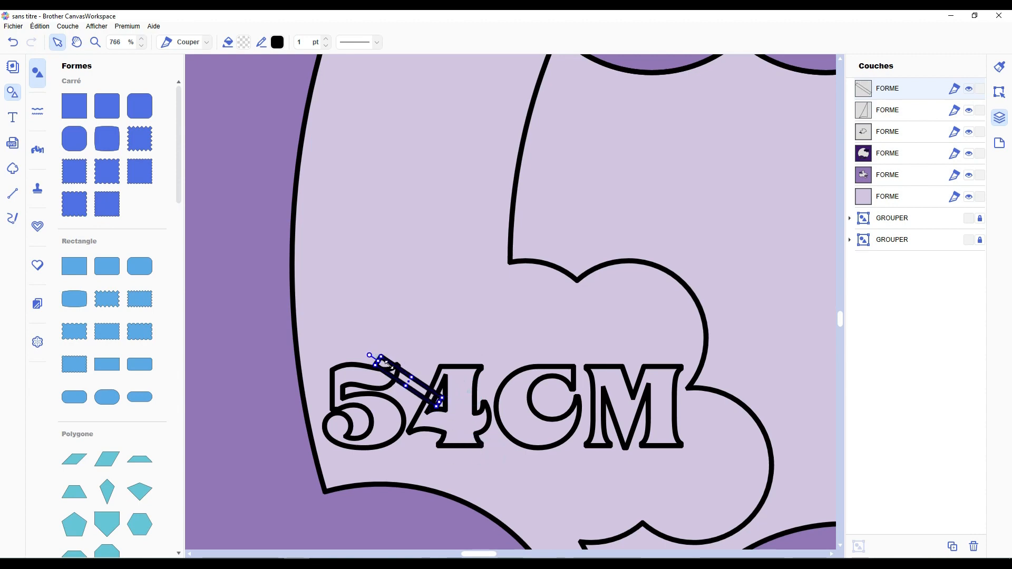
pyautogui.moveTo(380, 360); pyautogui.dragTo(413, 383)
pyautogui.scroll(3, 408, 416)
pyautogui.scroll(-2, 407, 454)
# Weld the diagonal bar with the inner triangle of the 4 in 54CM and with the cut-out third layer.
pyautogui.keyDown('shift'); pyautogui.click(418, 359); pyautogui.keyUp('shift')
pyautogui.click(999, 93)
pyautogui.click(868, 459)
pyautogui.click(999, 117)
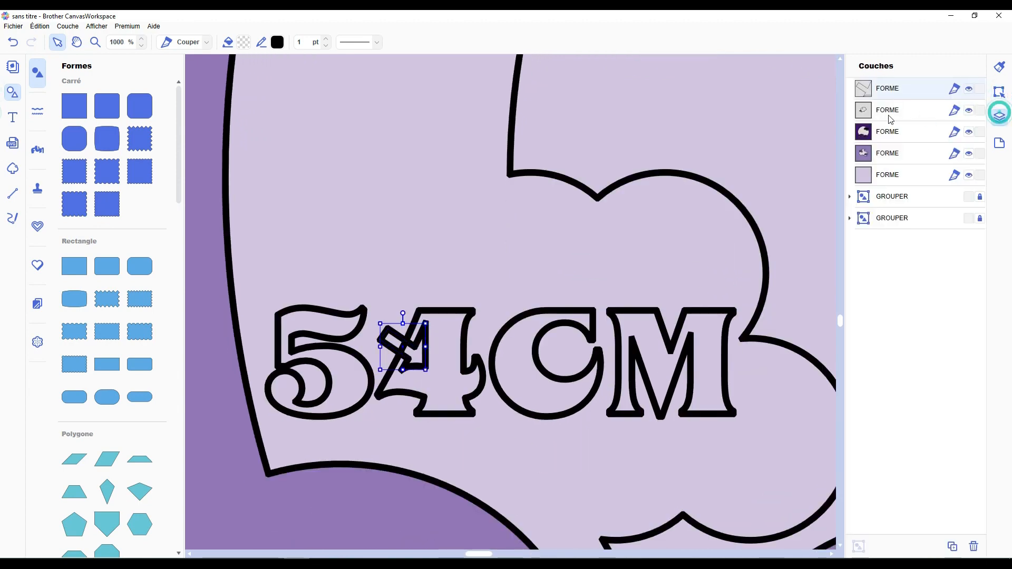
pyautogui.keyDown('ctrl'); pyautogui.click(890, 114); pyautogui.keyUp('ctrl')
pyautogui.click(999, 93)
pyautogui.click(867, 460)
# Fill the third layer with its bridged 54CM cut-out in pink and place it between the purple and lilac layers.
pyautogui.doubleClick(297, 173)
pyautogui.click(297, 172)
pyautogui.click(243, 42)
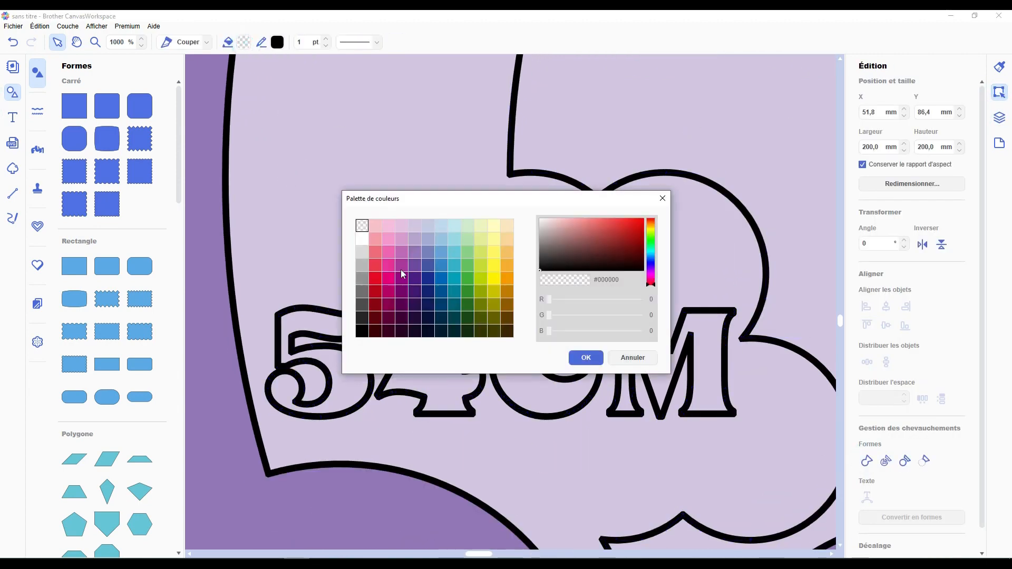
pyautogui.click(395, 254)
pyautogui.click(587, 356)
pyautogui.click(999, 117)
pyautogui.moveTo(891, 88); pyautogui.dragTo(885, 143)
pyautogui.scroll(-4, 674, 238)
pyautogui.scroll(-6, 674, 238)
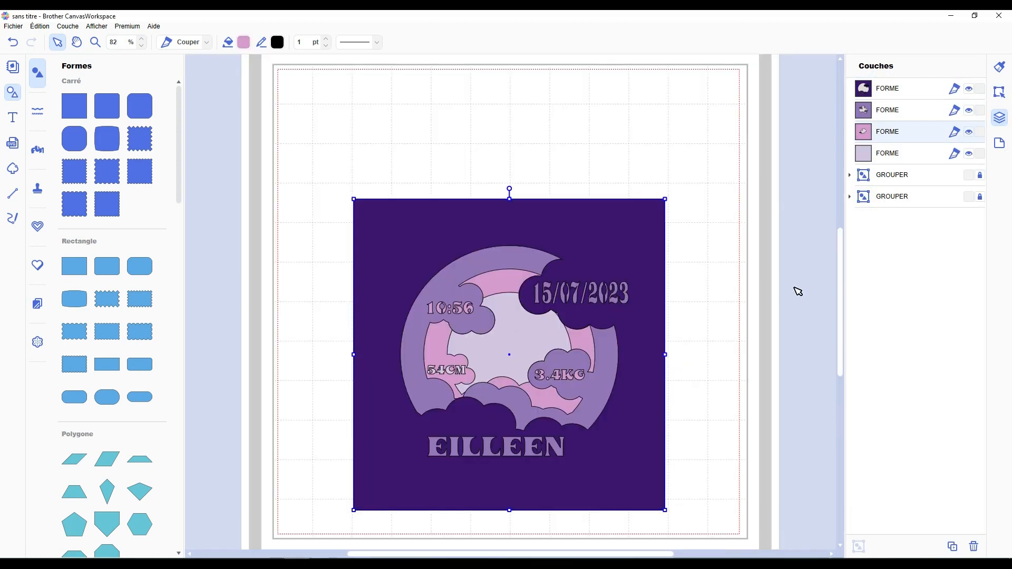
pyautogui.click(794, 291)
pyautogui.scroll(-2, 708, 369)
pyautogui.scroll(1, 659, 393)
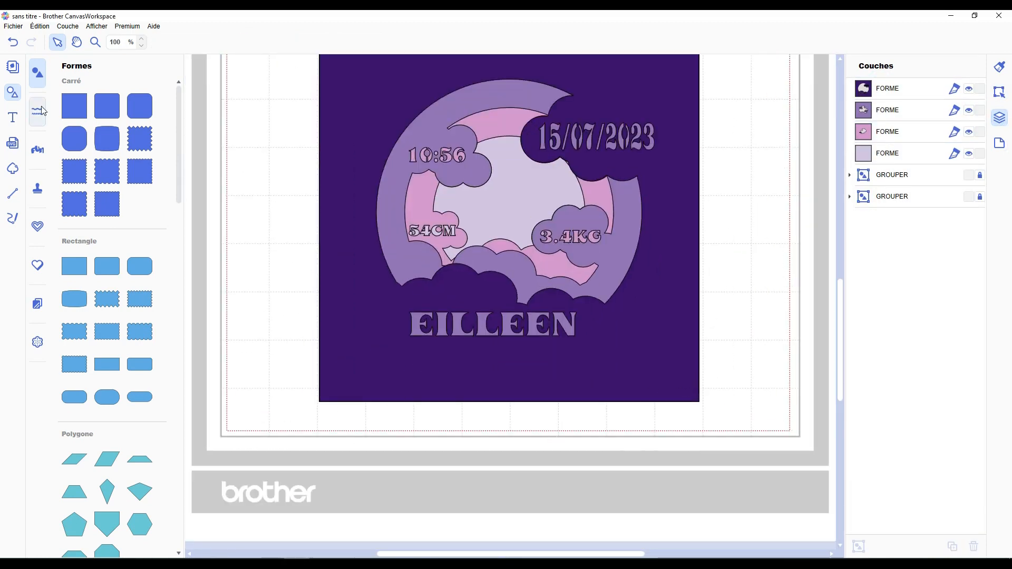
# Insert a five-pointed star, shrink it and place it beside the end of the baby's name on the front layer.
pyautogui.scroll(-14, 135, 428)
pyautogui.click(107, 345)
pyautogui.moveTo(522, 546); pyautogui.dragTo(613, 259)
pyautogui.scroll(2, 685, 401)
pyautogui.scroll(-1, 671, 386)
pyautogui.moveTo(635, 367); pyautogui.dragTo(621, 462)
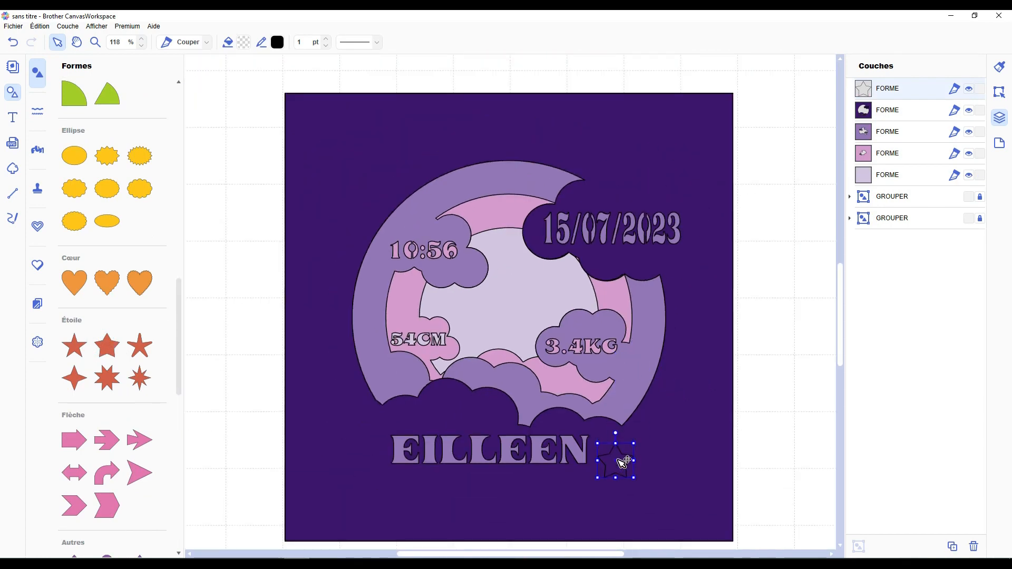
# Duplicate the star twice as smaller, tilted copies to form a cluster of three beside the baby's name.
pyautogui.scroll(3, 643, 482)
pyautogui.scroll(-2, 653, 487)
pyautogui.hotkey('ctrl', 'd')
pyautogui.moveTo(691, 446); pyautogui.dragTo(702, 386)
pyautogui.moveTo(703, 338); pyautogui.dragTo(725, 393)
pyautogui.hotkey('ctrl', 'd')
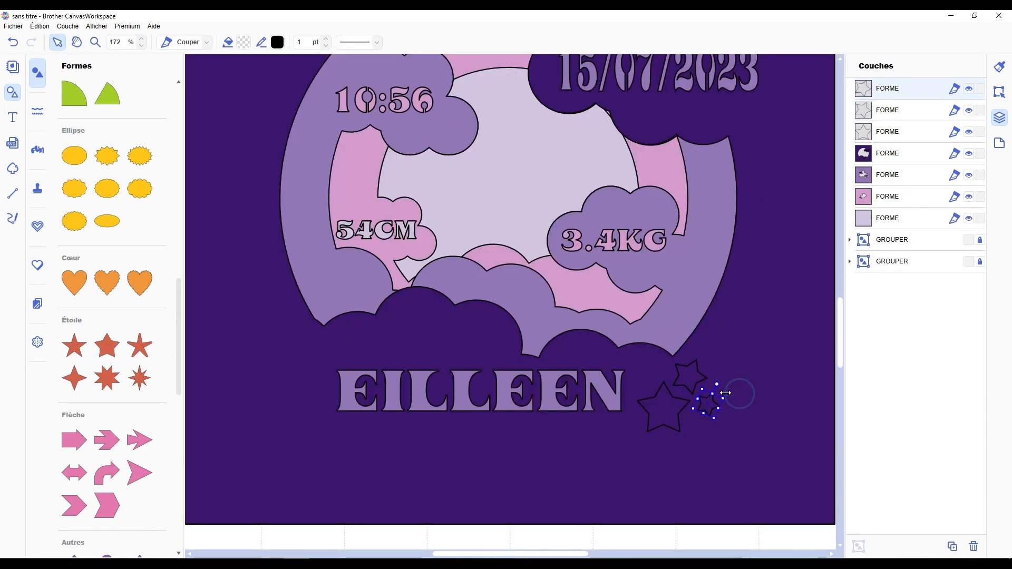
pyautogui.scroll(-2, 718, 424)
pyautogui.scroll(2, 714, 431)
# Place copies of the small star in pairs above and below the birth date on the front cloud.
pyautogui.hotkey('ctrl', 'd')
pyautogui.moveTo(689, 479); pyautogui.dragTo(696, 240)
pyautogui.hotkey('ctrl', 'd')
pyautogui.hotkey('ctrl', 'd')
pyautogui.hotkey('ctrl', 'd')
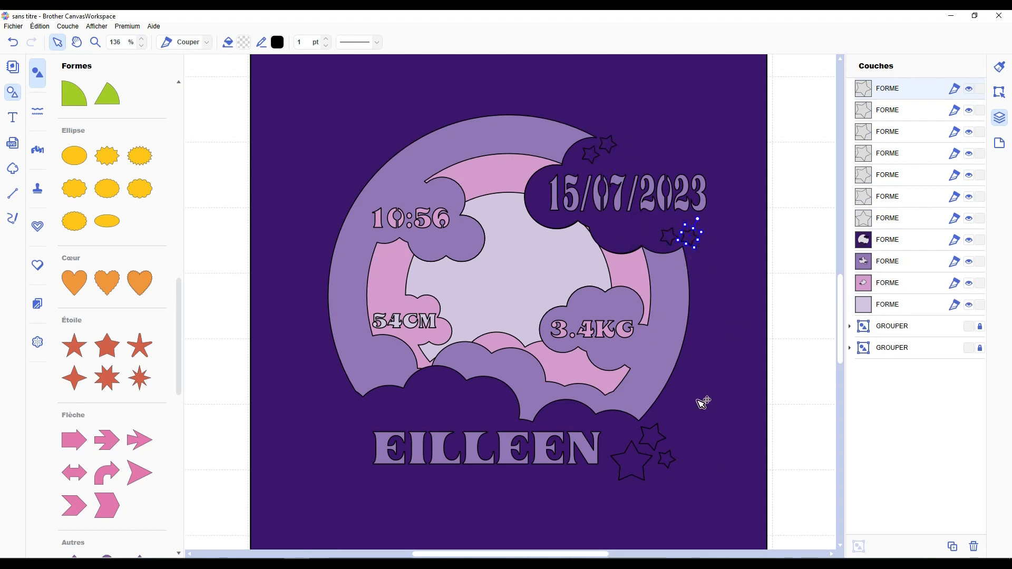
# Duplicate the large star and place a smaller copy in the second layer's cloud below 54CM.
pyautogui.scroll(2, 697, 401)
pyautogui.click(669, 496)
pyautogui.hotkey('ctrl', 'd')
pyautogui.moveTo(684, 526); pyautogui.dragTo(356, 387)
pyautogui.moveTo(374, 401); pyautogui.dragTo(363, 380)
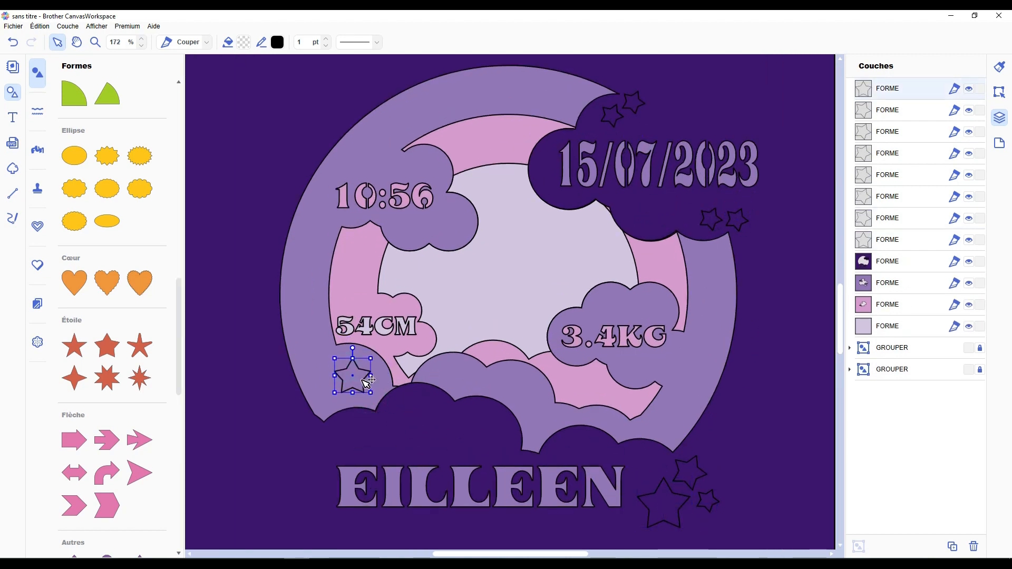
# Add small star copies beside the star below 54CM, above and below 10:56, and as a pair above 3.4KG.
pyautogui.hotkey('ctrl', 'd')
pyautogui.moveTo(397, 418); pyautogui.dragTo(353, 169)
pyautogui.hotkey('ctrl', 'd')
pyautogui.hotkey('ctrl', 'd')
pyautogui.hotkey('ctrl', 'd')
pyautogui.moveTo(413, 220); pyautogui.dragTo(656, 302)
pyautogui.hotkey('ctrl', 'd')
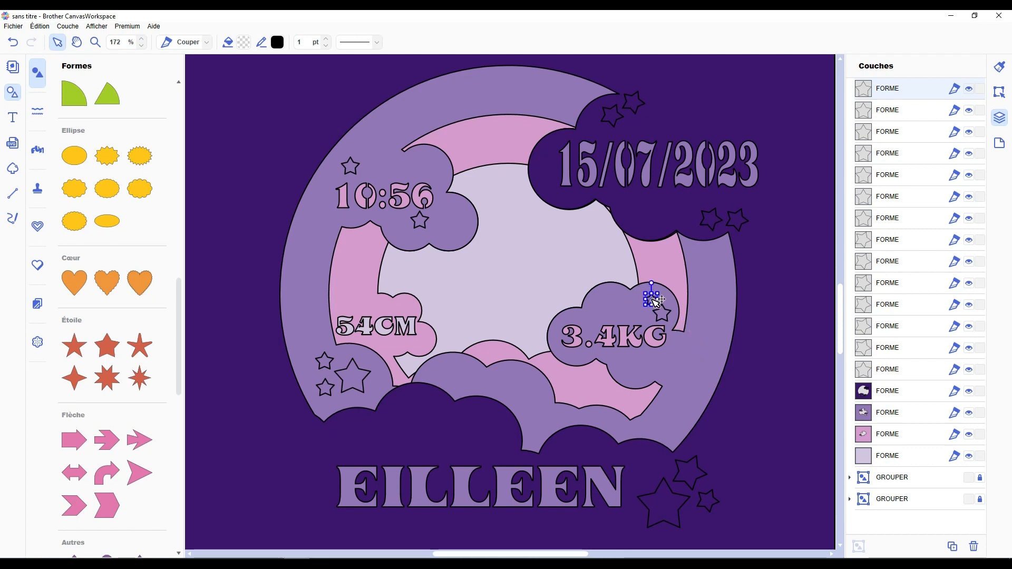
# Subtract the seven stars around the baby's name and the birth date from the front layer.
pyautogui.scroll(-3, 652, 300)
pyautogui.click(761, 345)
pyautogui.click(599, 422)
pyautogui.keyDown('shift'); pyautogui.click(631, 417); pyautogui.keyUp('shift')
pyautogui.keyDown('shift'); pyautogui.click(631, 416); pyautogui.keyUp('shift')
pyautogui.keyDown('shift'); pyautogui.click(626, 417); pyautogui.keyUp('shift')
pyautogui.keyDown('shift'); pyautogui.click(618, 400); pyautogui.keyUp('shift')
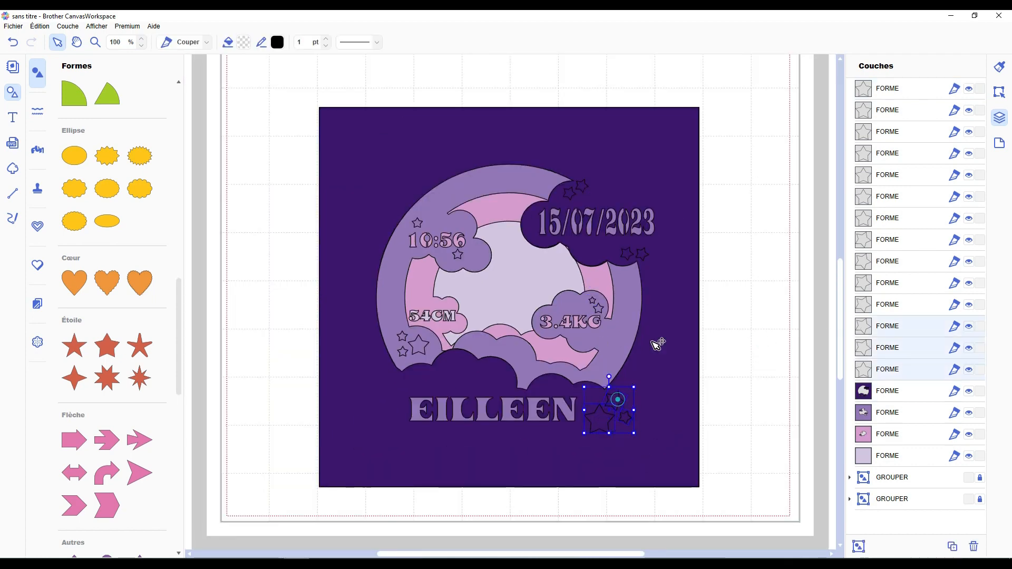
pyautogui.keyDown('shift'); pyautogui.click(641, 254); pyautogui.keyUp('shift')
pyautogui.keyDown('shift'); pyautogui.click(625, 255); pyautogui.keyUp('shift')
pyautogui.keyDown('shift'); pyautogui.click(582, 186); pyautogui.keyUp('shift')
pyautogui.keyDown('shift'); pyautogui.click(569, 193); pyautogui.keyUp('shift')
pyautogui.keyDown('shift'); pyautogui.click(632, 150); pyautogui.keyUp('shift')
pyautogui.click(999, 92)
pyautogui.click(885, 463)
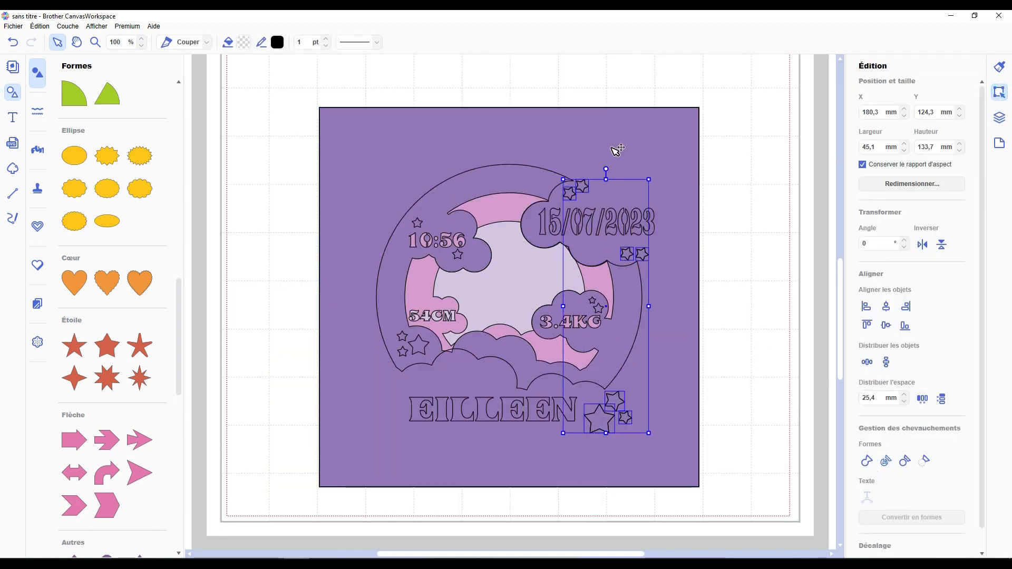
# Fill the front layer with dark purple and move it aside from the other layers.
pyautogui.click(244, 41)
pyautogui.click(442, 299)
pyautogui.click(583, 357)
pyautogui.click(769, 337)
pyautogui.moveTo(610, 309); pyautogui.dragTo(199, 309)
# Try to subtract the stars around 10:56, 3.4KG and below 54CM from the second layer.
pyautogui.click(417, 224)
pyautogui.keyDown('shift'); pyautogui.click(457, 255); pyautogui.keyUp('shift')
pyautogui.keyDown('shift'); pyautogui.click(418, 346); pyautogui.keyUp('shift')
pyautogui.keyDown('shift'); pyautogui.click(402, 336); pyautogui.keyUp('shift')
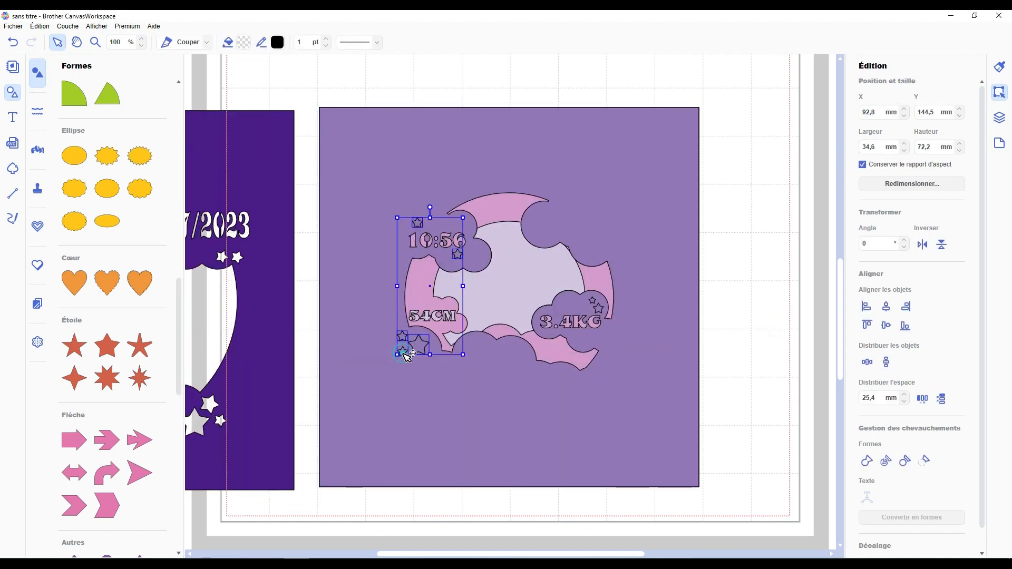
pyautogui.scroll(2, 403, 353)
pyautogui.keyDown('shift'); pyautogui.click(364, 368); pyautogui.keyUp('shift')
pyautogui.keyDown('shift'); pyautogui.click(630, 311); pyautogui.keyUp('shift')
pyautogui.keyDown('shift'); pyautogui.click(621, 299); pyautogui.keyUp('shift')
pyautogui.keyDown('shift'); pyautogui.click(704, 302); pyautogui.keyUp('shift')
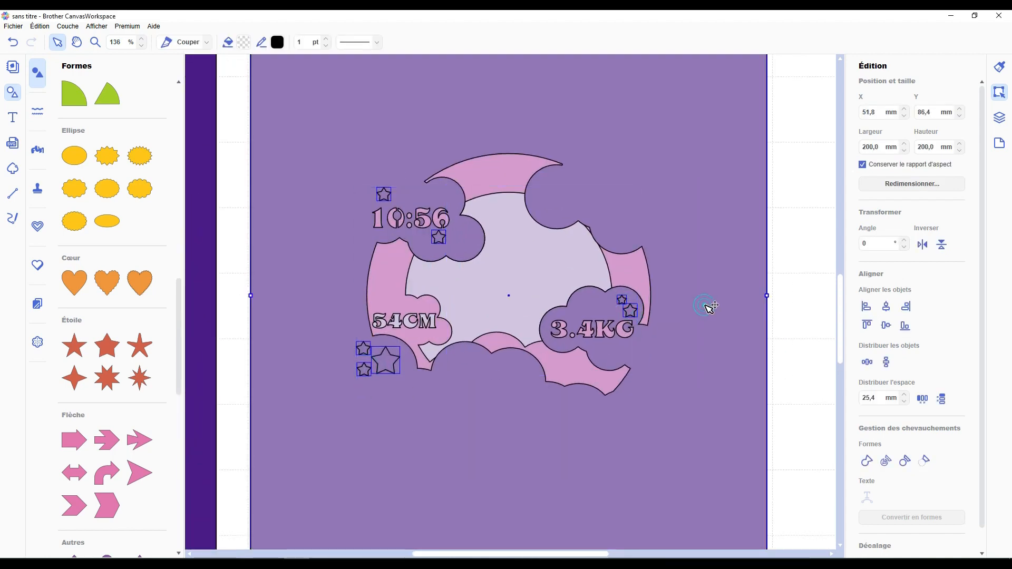
pyautogui.click(889, 465)
# Move the surplus star stacked in the 3.4KG cloud onto the lilac centre of the frame.
pyautogui.click(791, 310)
pyautogui.moveTo(631, 312); pyautogui.dragTo(544, 263)
pyautogui.click(822, 280)
# Subtract the stars near 3.4KG, 10:56 and 54CM from the second layer and fill that layer with purple.
pyautogui.click(631, 312)
pyautogui.keyDown('shift'); pyautogui.click(623, 300); pyautogui.keyUp('shift')
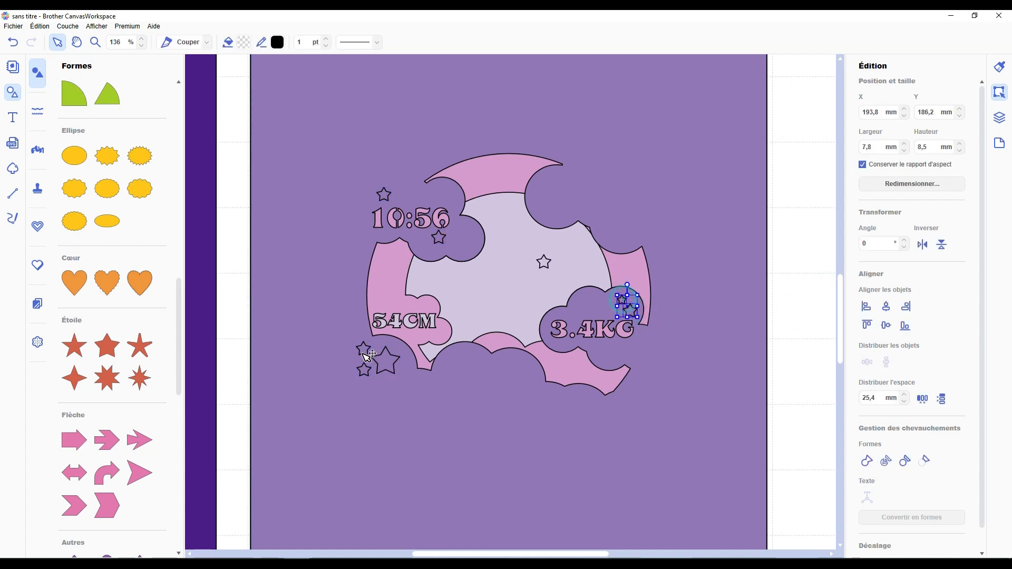
pyautogui.keyDown('shift'); pyautogui.click(363, 353); pyautogui.keyUp('shift')
pyautogui.keyDown('shift'); pyautogui.click(364, 370); pyautogui.keyUp('shift')
pyautogui.keyDown('shift'); pyautogui.click(386, 361); pyautogui.keyUp('shift')
pyautogui.keyDown('shift'); pyautogui.click(384, 195); pyautogui.keyUp('shift')
pyautogui.keyDown('shift'); pyautogui.click(438, 238); pyautogui.keyUp('shift')
pyautogui.keyDown('shift'); pyautogui.click(423, 133); pyautogui.keyUp('shift')
pyautogui.click(884, 459)
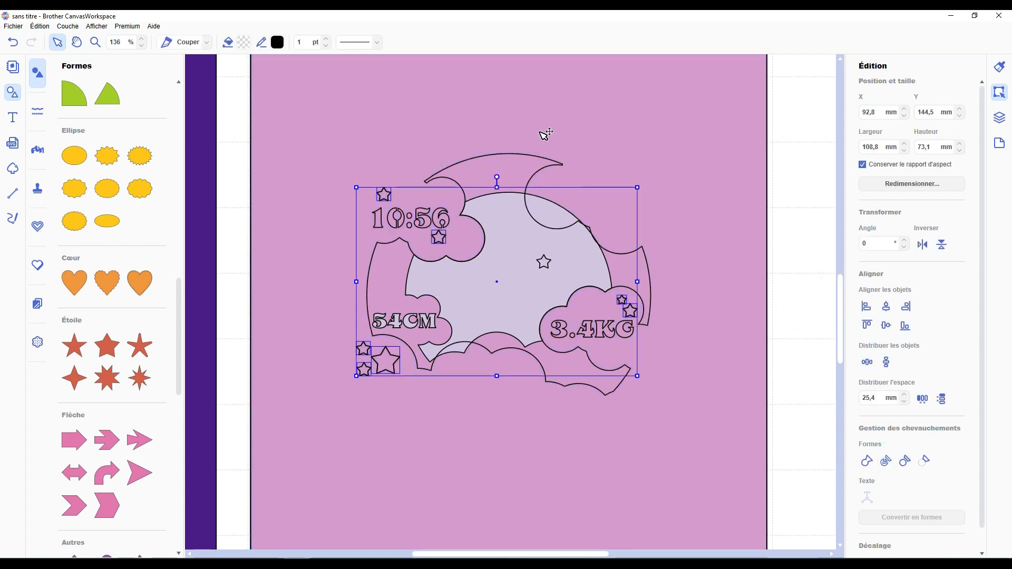
pyautogui.click(243, 42)
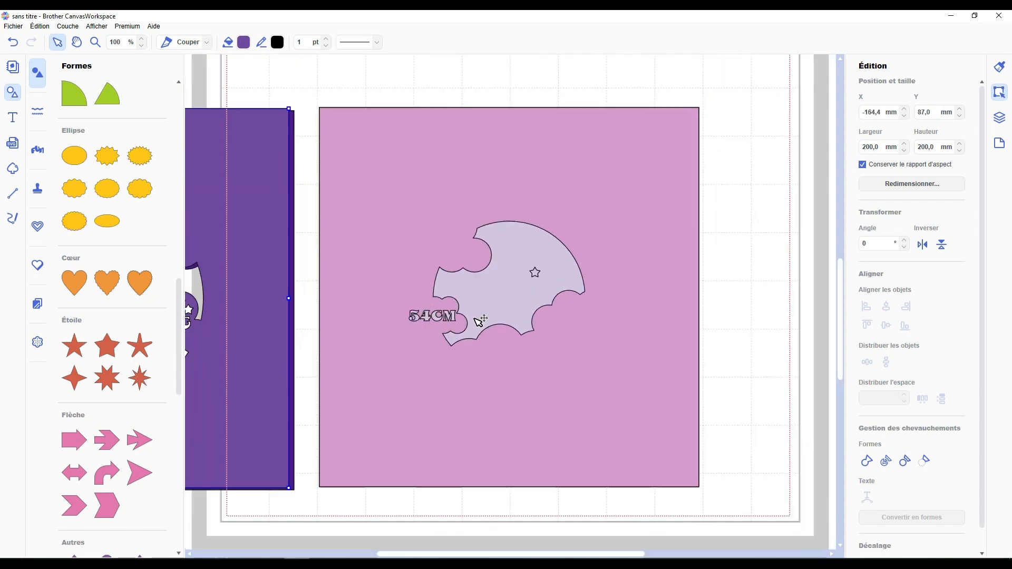
# Correct the stacking order, select all four layers and centre them on each other horizontally and vertically.
pyautogui.scroll(-6, 476, 319)
pyautogui.click(999, 117)
pyautogui.moveTo(891, 89); pyautogui.dragTo(884, 139)
pyautogui.keyDown('shift'); pyautogui.click(376, 231); pyautogui.keyUp('shift')
pyautogui.moveTo(375, 231); pyautogui.dragTo(578, 395)
pyautogui.keyDown('shift'); pyautogui.click(552, 295); pyautogui.keyUp('shift')
pyautogui.keyDown('shift'); pyautogui.click(510, 285); pyautogui.keyUp('shift')
pyautogui.click(999, 92)
pyautogui.click(886, 306)
pyautogui.click(885, 325)
pyautogui.click(706, 337)
# Build a cluster of one star and two smaller copies on the pink layer below 3.4KG.
pyautogui.scroll(10, 600, 364)
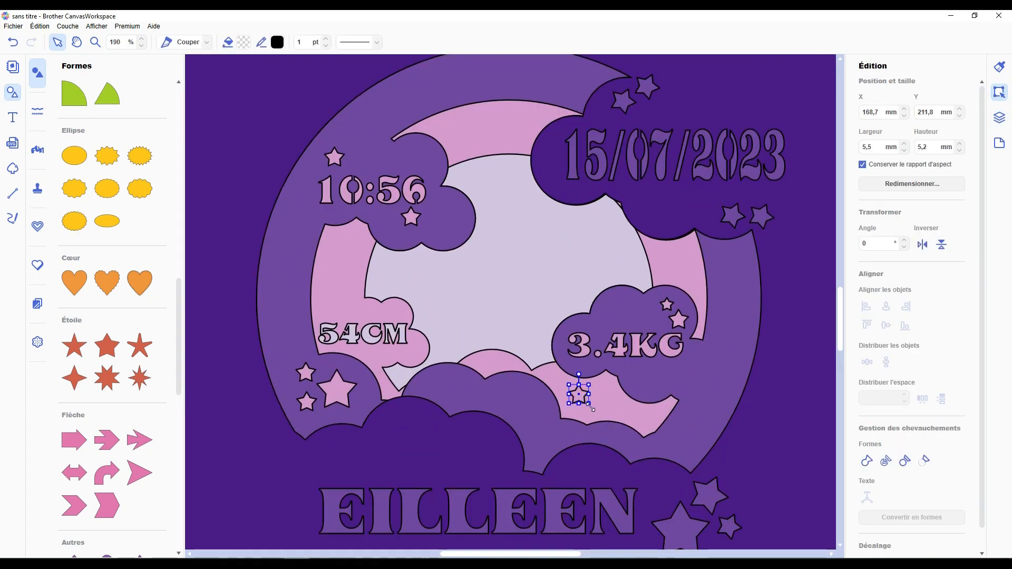
pyautogui.hotkey('ctrl', 'd')
pyautogui.moveTo(618, 432); pyautogui.dragTo(602, 406)
pyautogui.hotkey('ctrl', 'd')
pyautogui.hotkey('ctrl', 'd')
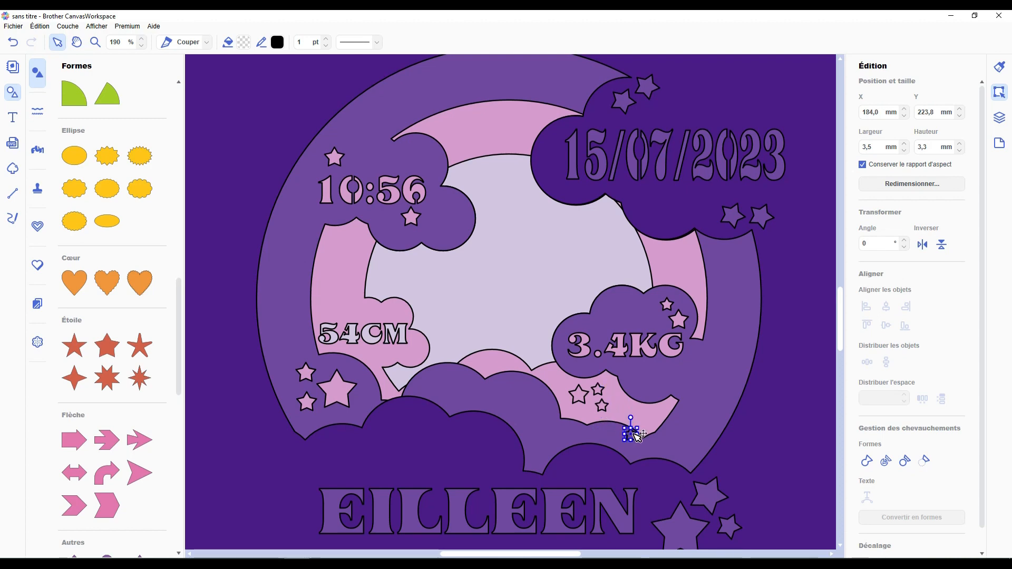
# Place three small stars along the pink layer's upper arc and one more above the 3.4KG cloud.
pyautogui.moveTo(632, 434); pyautogui.dragTo(491, 128)
pyautogui.hotkey('ctrl', 'd')
pyautogui.hotkey('ctrl', 'd')
pyautogui.moveTo(512, 195); pyautogui.dragTo(673, 261)
pyautogui.click(460, 137)
# Stack three star copies of varying size and tilt on the pink layer above 54CM.
pyautogui.hotkey('ctrl', 'd')
pyautogui.hotkey('ctrl', 'd')
pyautogui.moveTo(705, 291); pyautogui.dragTo(354, 307)
pyautogui.moveTo(343, 296); pyautogui.dragTo(343, 277)
pyautogui.hotkey('ctrl', 'd')
pyautogui.moveTo(364, 323); pyautogui.dragTo(329, 265)
pyautogui.hotkey('ctrl', 'd')
pyautogui.moveTo(362, 303); pyautogui.dragTo(335, 255)
pyautogui.scroll(6, 111, 295)
pyautogui.click(74, 293)
pyautogui.moveTo(564, 332); pyautogui.dragTo(581, 286)
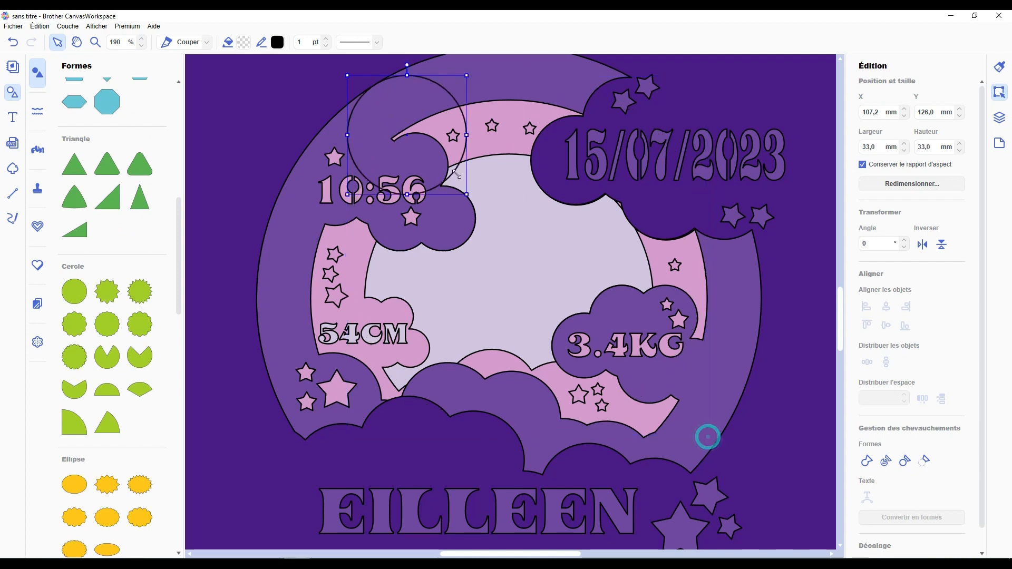
pyautogui.moveTo(707, 436); pyautogui.dragTo(447, 217)
pyautogui.click(522, 237)
pyautogui.click(430, 222)
pyautogui.press('Delete')
pyautogui.click(448, 217)
pyautogui.press('Delete')
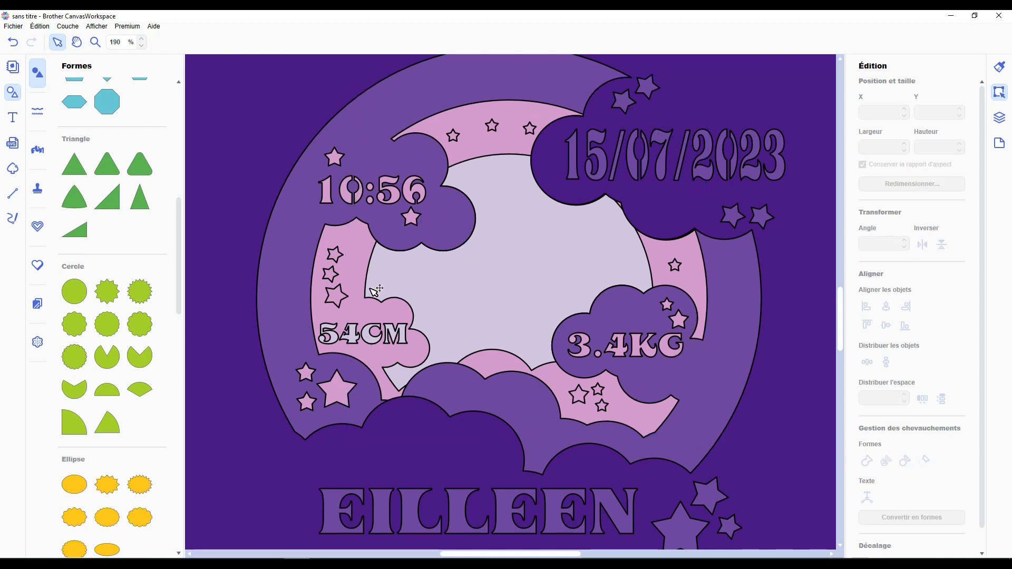
# Move the front layer aside, then fill the second layer with a lighter purple and move it aside too.
pyautogui.scroll(-6, 374, 291)
pyautogui.moveTo(628, 206); pyautogui.dragTo(289, 235)
pyautogui.click(621, 206)
pyautogui.click(244, 43)
pyautogui.click(464, 315)
pyautogui.click(584, 357)
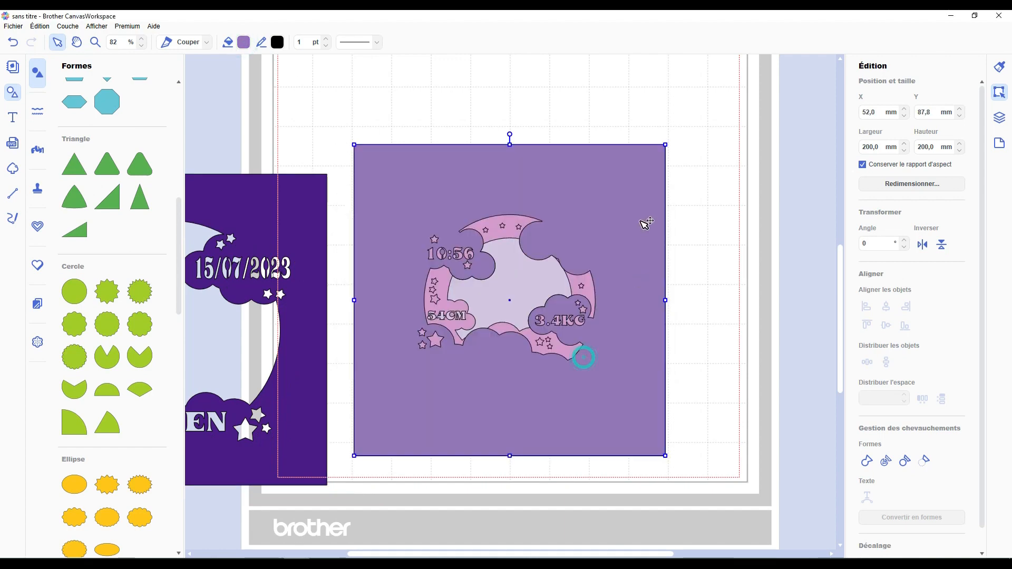
pyautogui.moveTo(644, 224); pyautogui.dragTo(304, 249)
# Move the lilac back layer away, subtract all the small stars from the pink layer and delete the leftover star shapes.
pyautogui.scroll(2, 508, 330)
pyautogui.moveTo(528, 271); pyautogui.dragTo(91, 303)
pyautogui.moveTo(774, 127); pyautogui.dragTo(384, 418)
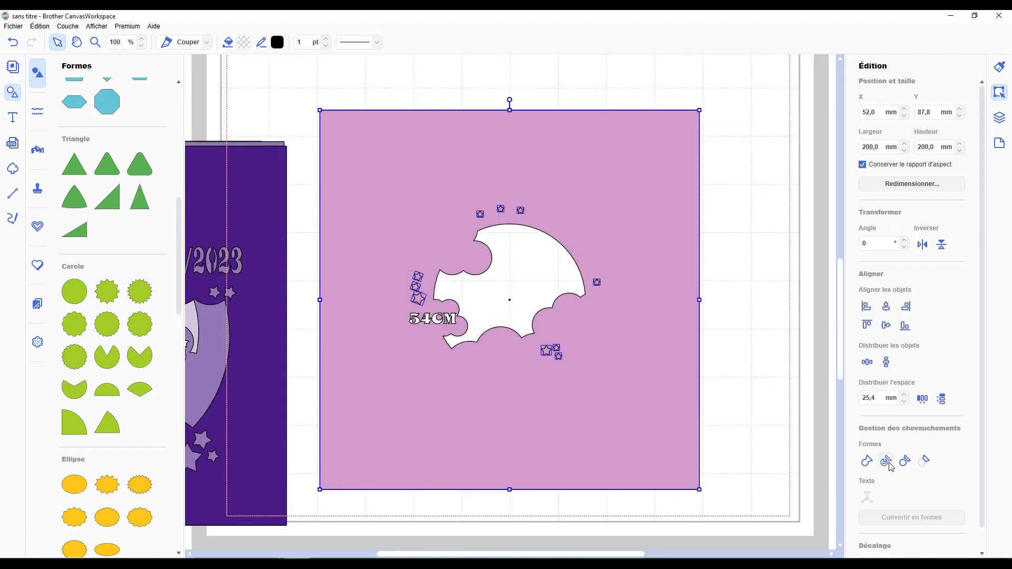
pyautogui.click(888, 463)
pyautogui.keyDown('shift'); pyautogui.click(617, 224); pyautogui.keyUp('shift')
pyautogui.press('Delete')
# Fill the third layer with its star and 54CM cut-outs in pink.
pyautogui.click(443, 168)
pyautogui.click(244, 42)
pyautogui.click(392, 251)
pyautogui.click(585, 358)
pyautogui.click(744, 318)
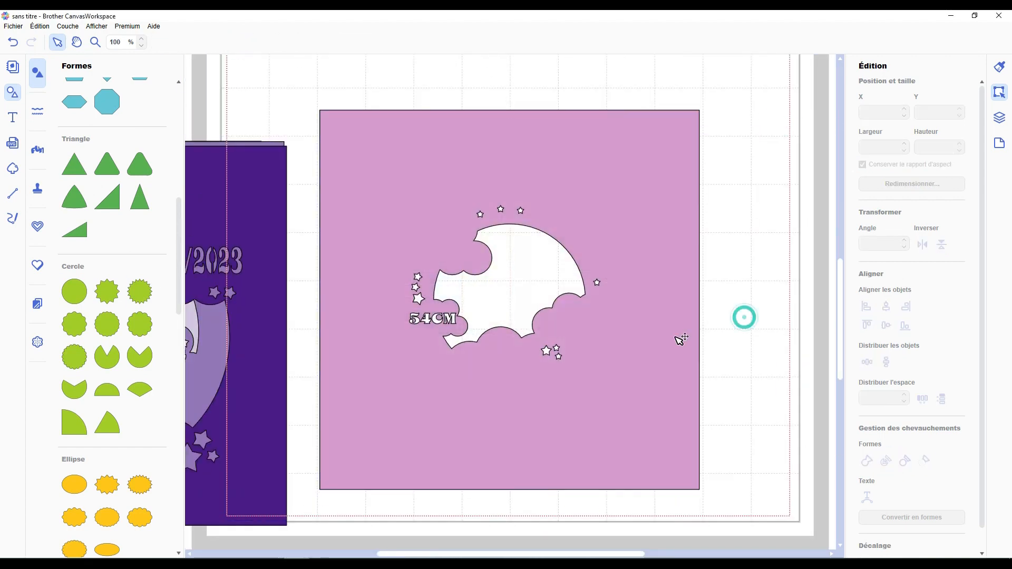
# Fill the plain back layer with pale pink.
pyautogui.scroll(-5, 680, 341)
pyautogui.click(304, 316)
pyautogui.click(243, 44)
pyautogui.click(395, 227)
pyautogui.click(585, 357)
# Restack the pink layer beneath the two purple ones, move all four onto the mat and centre them on each other.
pyautogui.moveTo(550, 262); pyautogui.dragTo(367, 285)
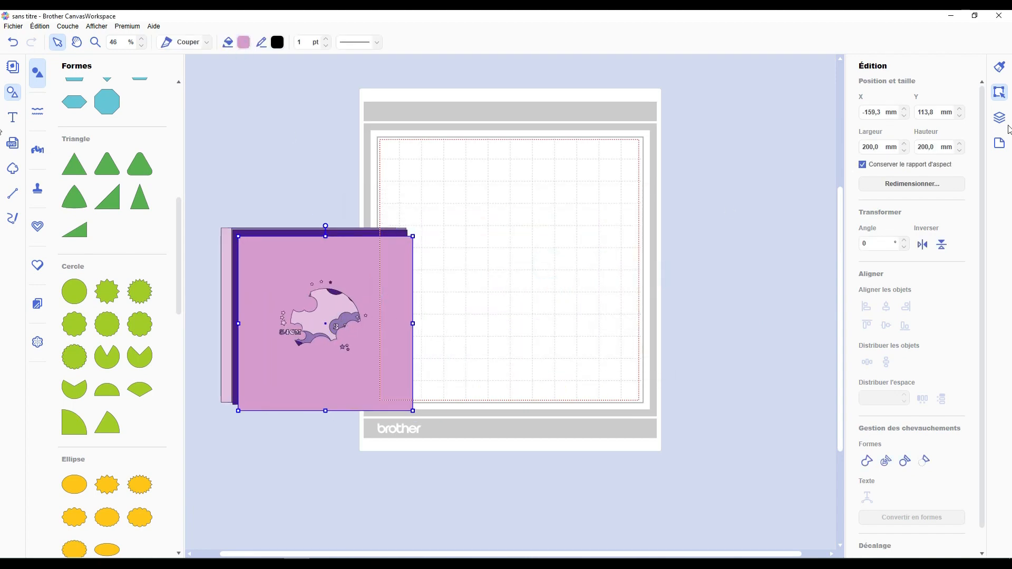
pyautogui.click(999, 117)
pyautogui.moveTo(906, 88); pyautogui.dragTo(906, 138)
pyautogui.moveTo(388, 211); pyautogui.dragTo(210, 425)
pyautogui.moveTo(321, 306); pyautogui.dragTo(519, 260)
pyautogui.click(999, 92)
pyautogui.click(886, 306)
pyautogui.click(886, 325)
pyautogui.click(700, 280)
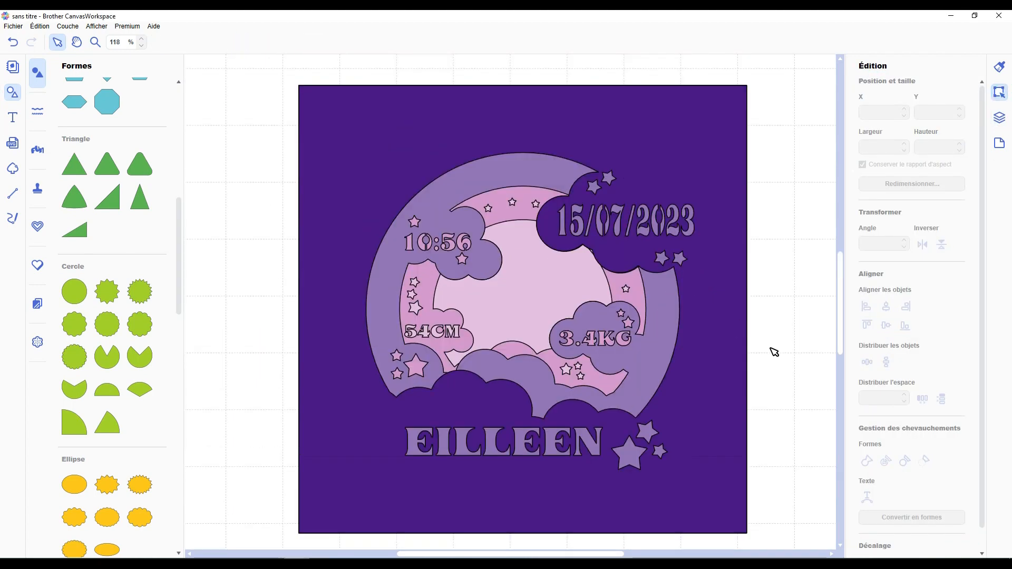
pyautogui.scroll(-2, 774, 352)
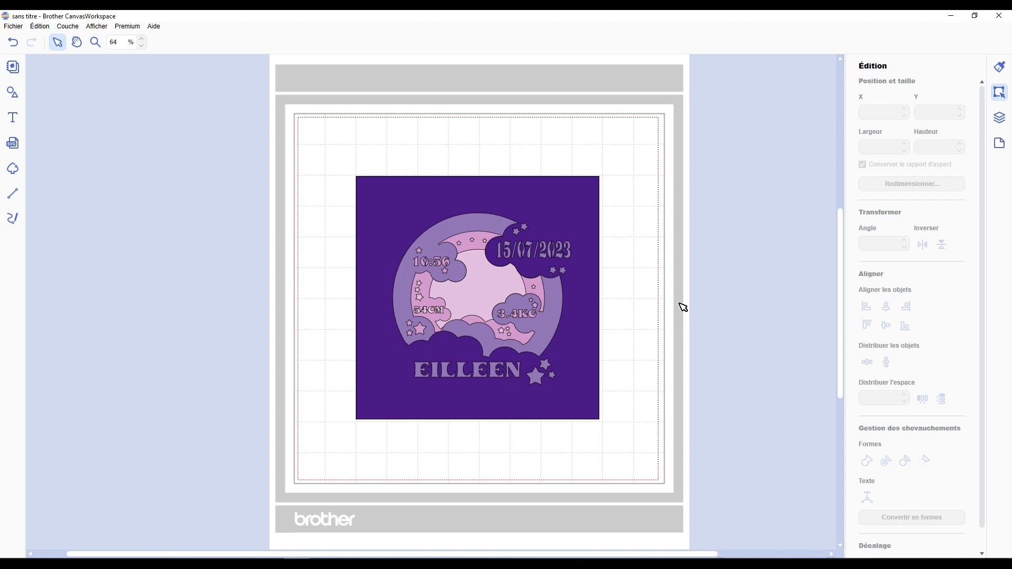
pyautogui.click(12, 94)
pyautogui.scroll(-10, 105, 317)
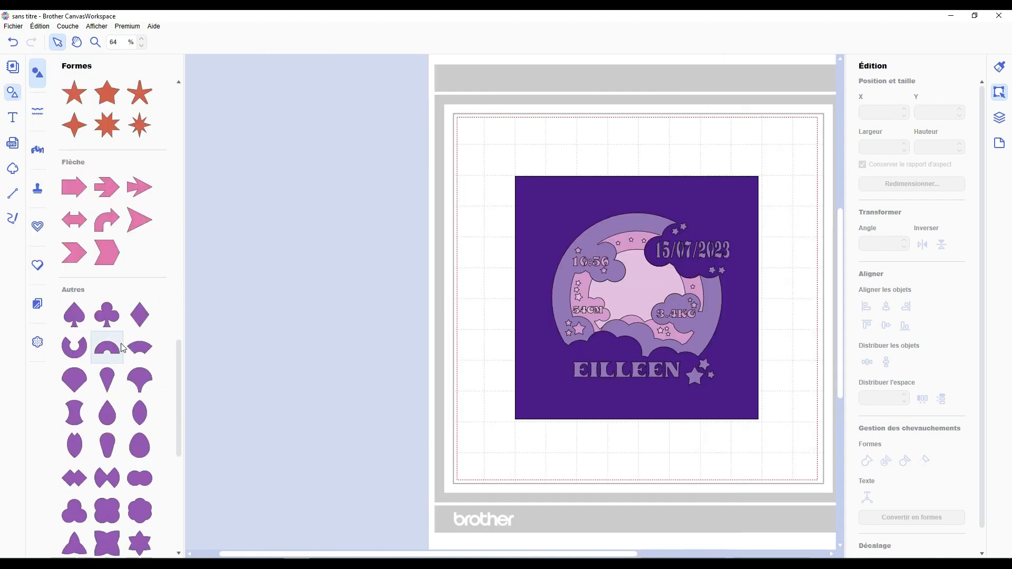
pyautogui.scroll(-5, 131, 353)
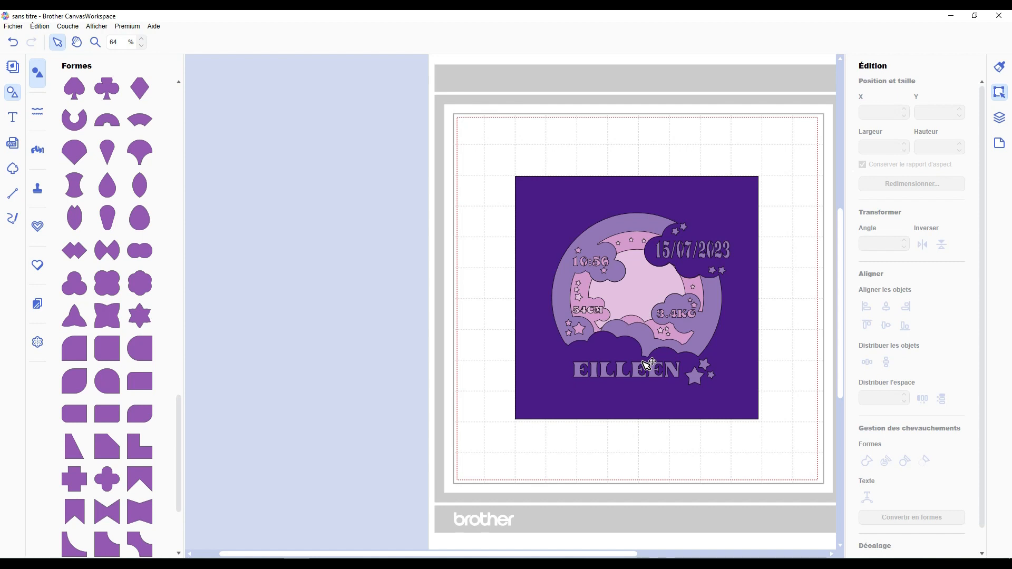
pyautogui.click(12, 93)
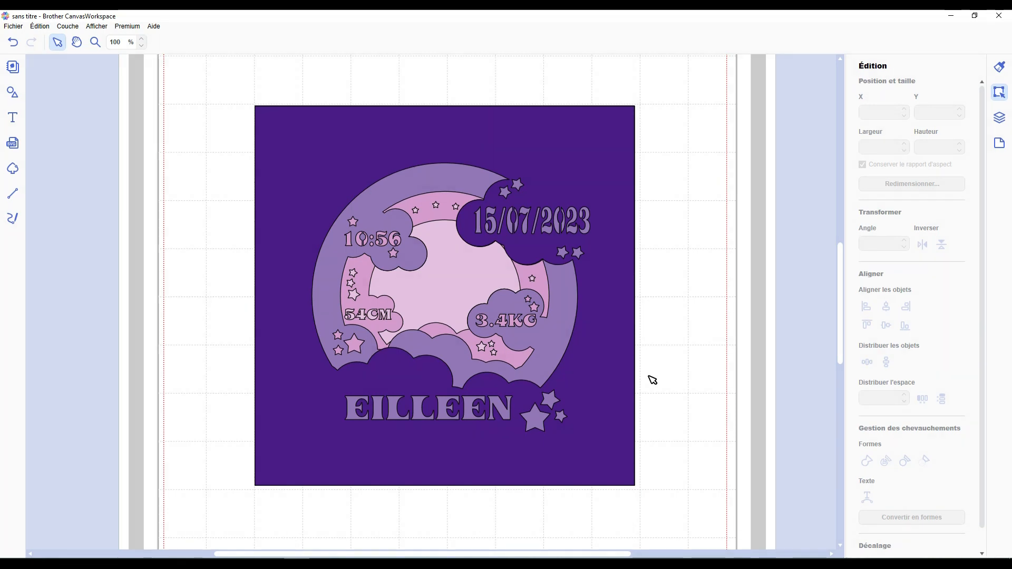
# Examine the finished purple cloud frame's details and compare it with the teal circular and magenta square frames.
pyautogui.scroll(-5, 652, 379)
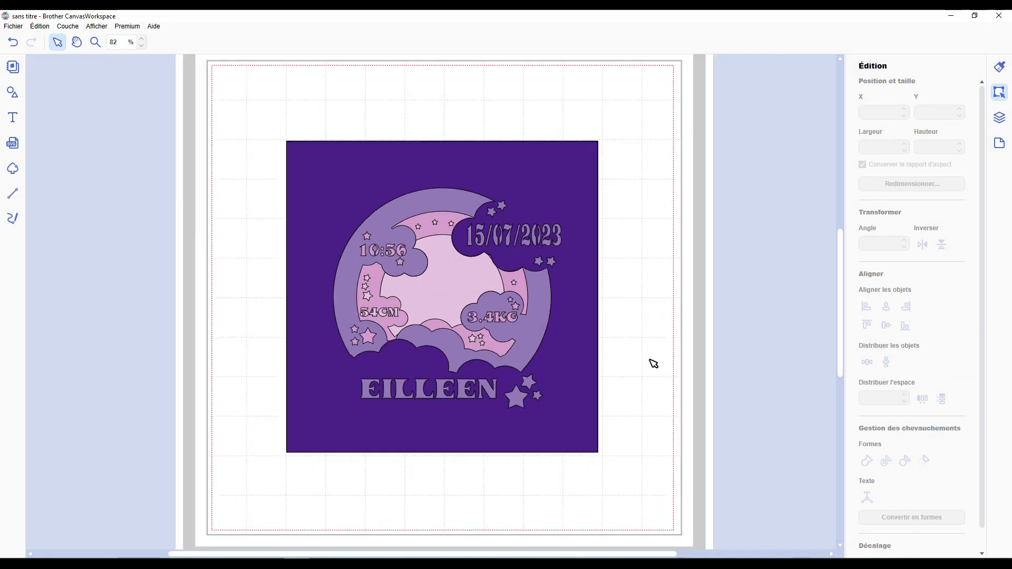
pyautogui.scroll(4, 376, 304)
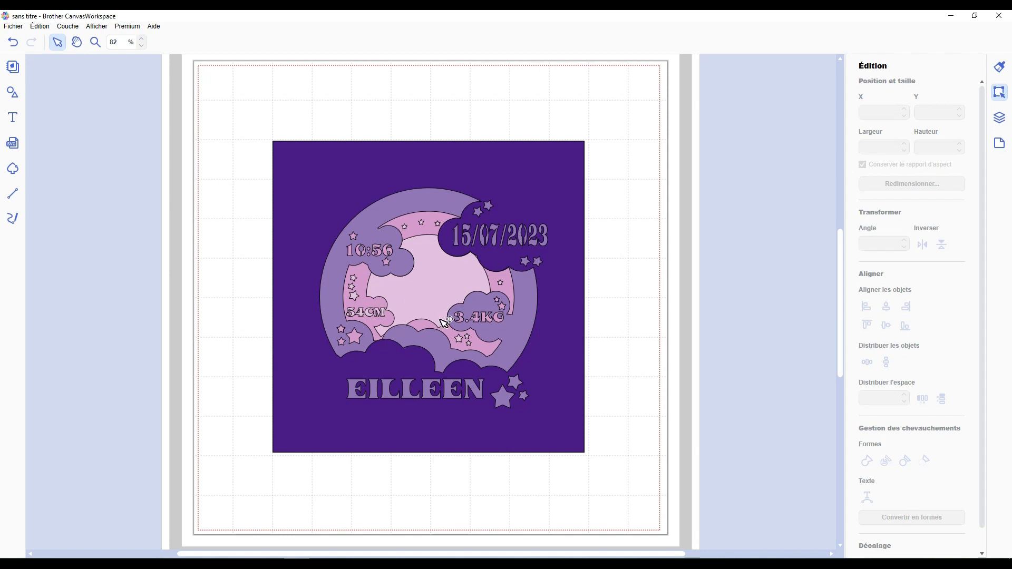
pyautogui.scroll(1, 432, 365)
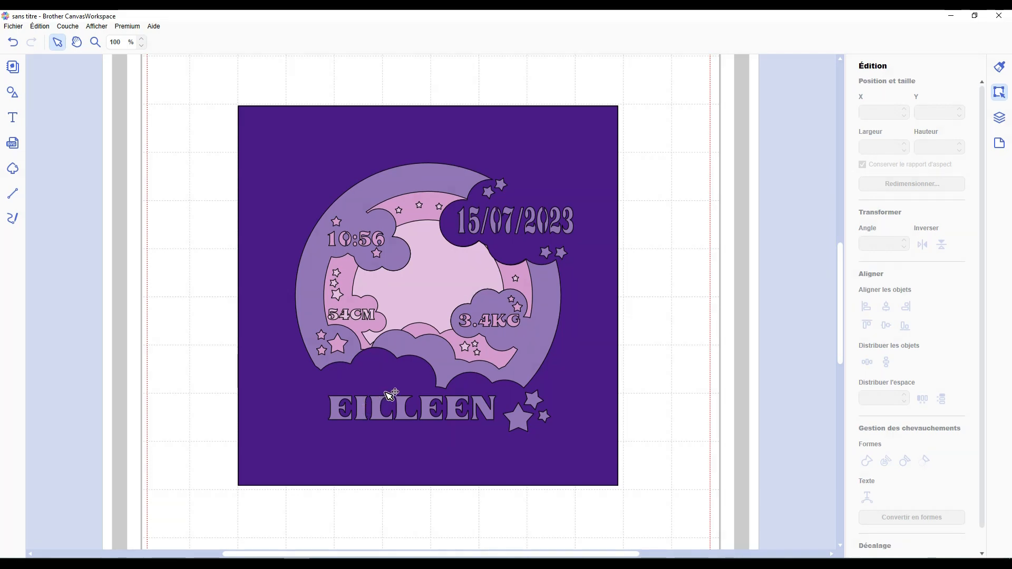
pyautogui.scroll(5, 391, 394)
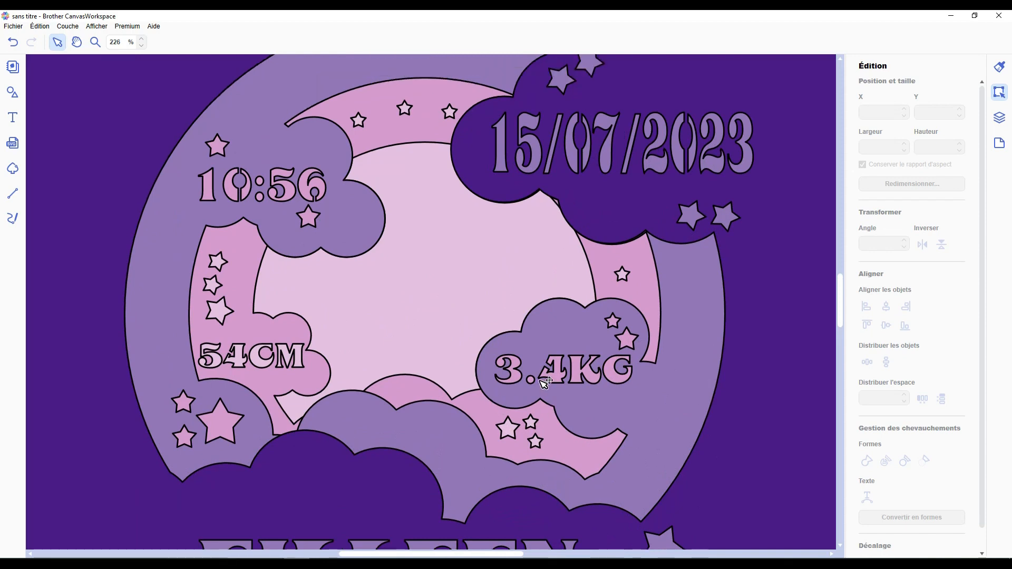
pyautogui.scroll(1, 544, 383)
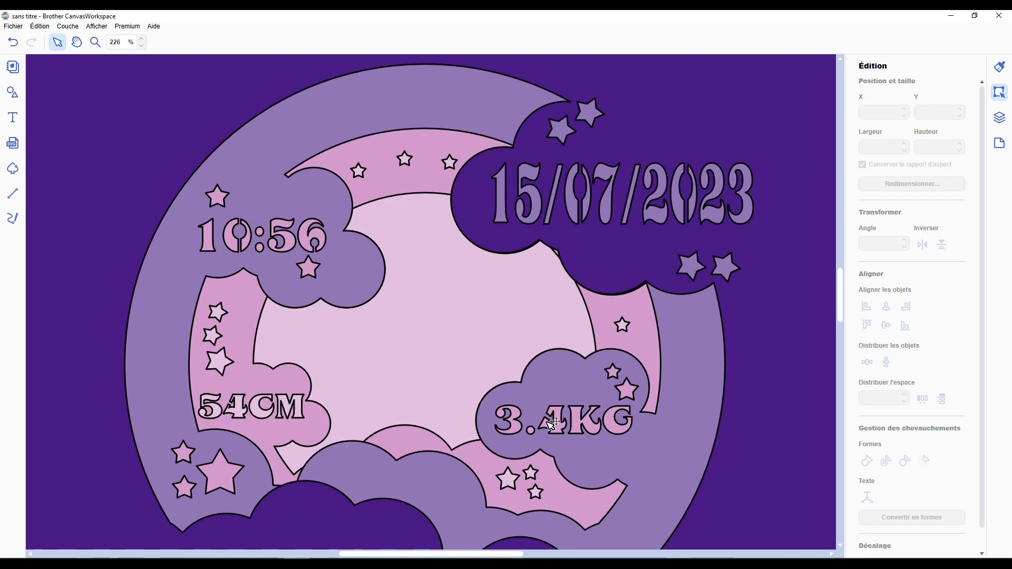
pyautogui.scroll(-2, 548, 421)
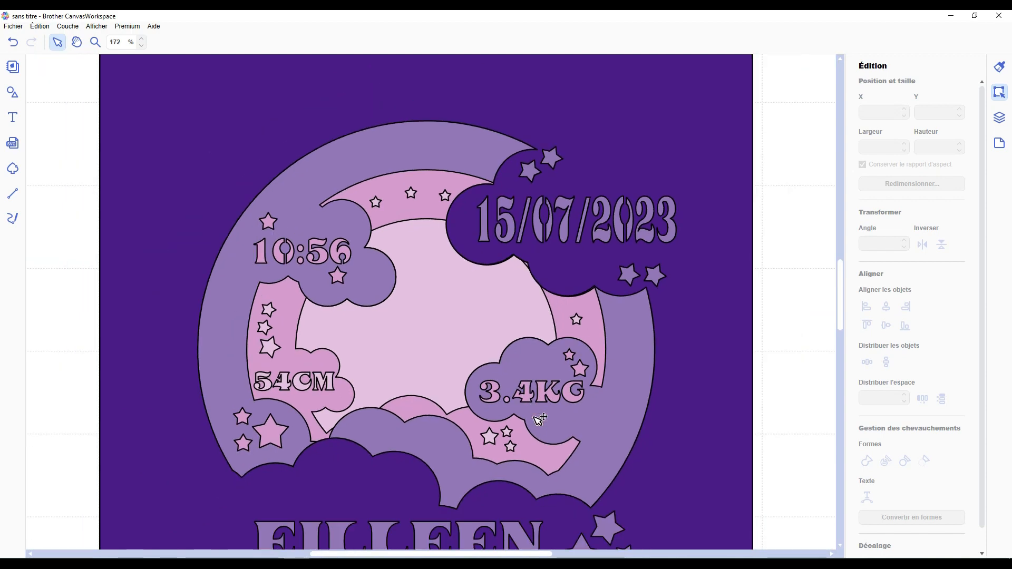
pyautogui.scroll(-1, 537, 414)
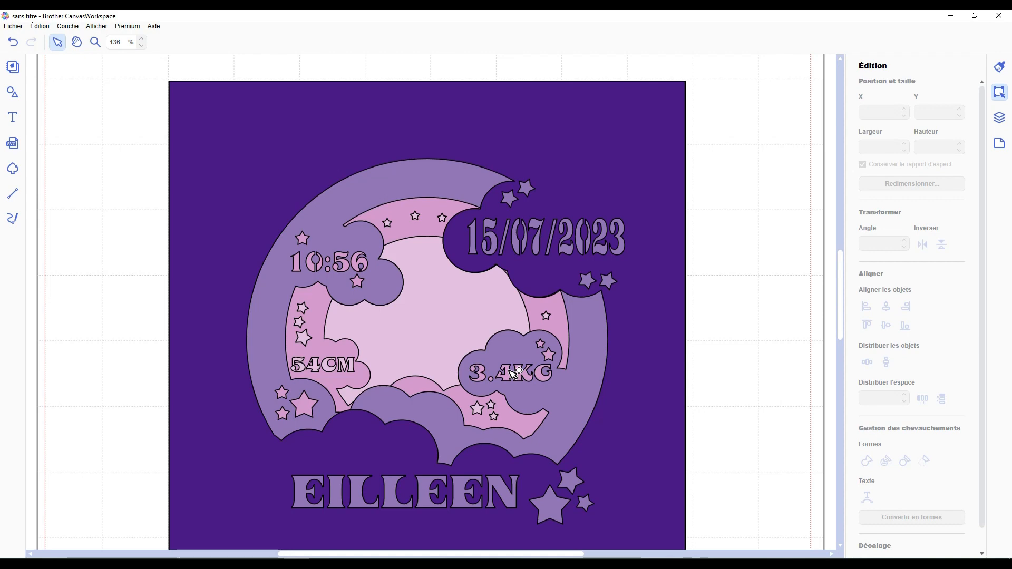
pyautogui.scroll(-3, 514, 373)
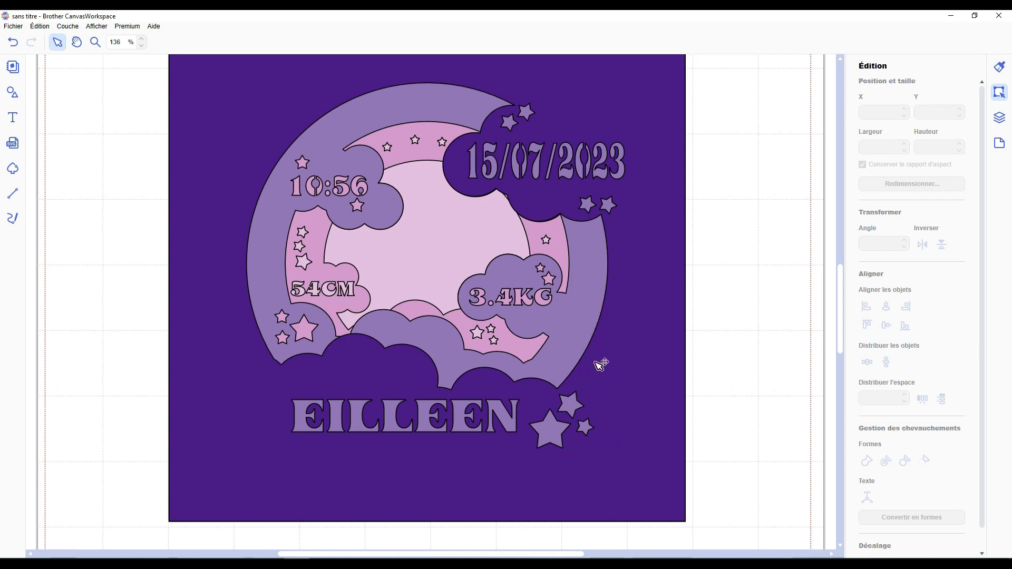
pyautogui.scroll(-4, 601, 363)
pyautogui.scroll(3, 422, 399)
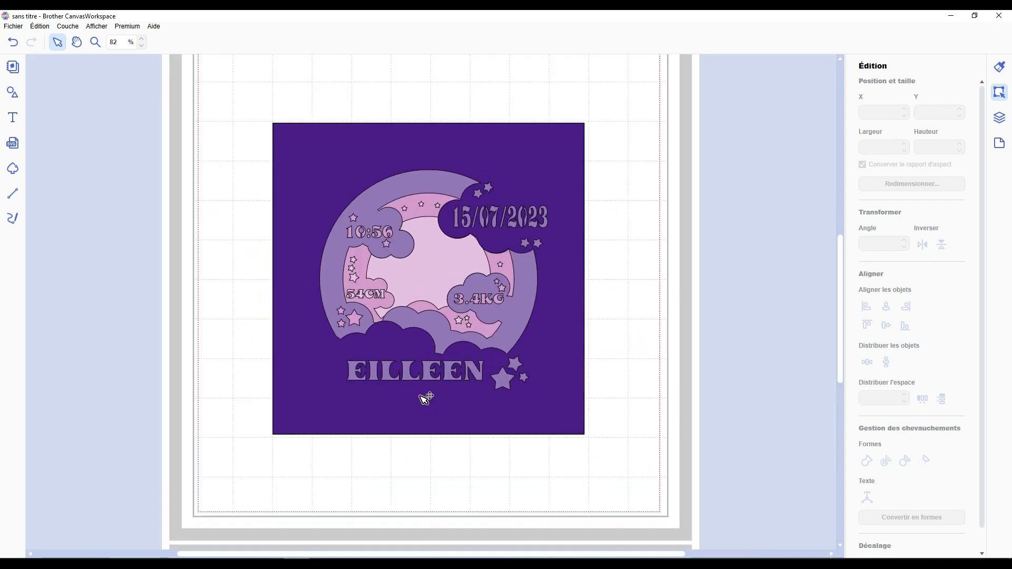
pyautogui.scroll(-1, 424, 401)
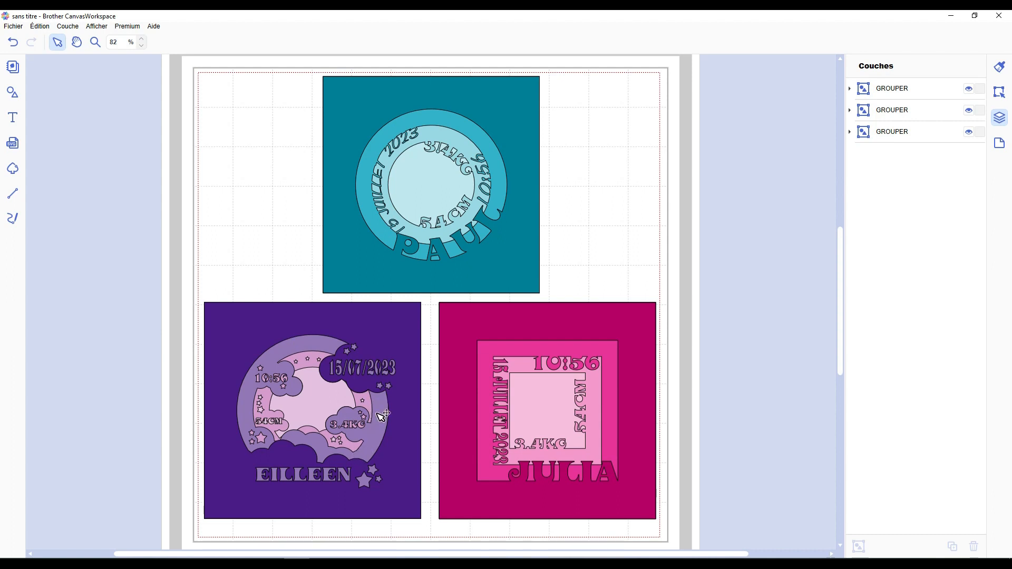
pyautogui.scroll(-1, 121, 372)
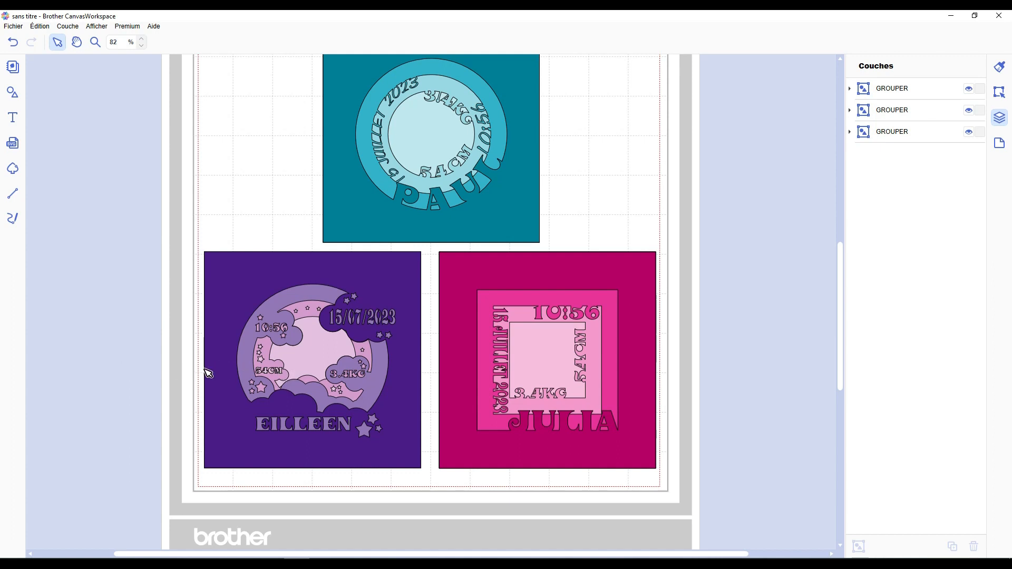
pyautogui.scroll(2, 167, 381)
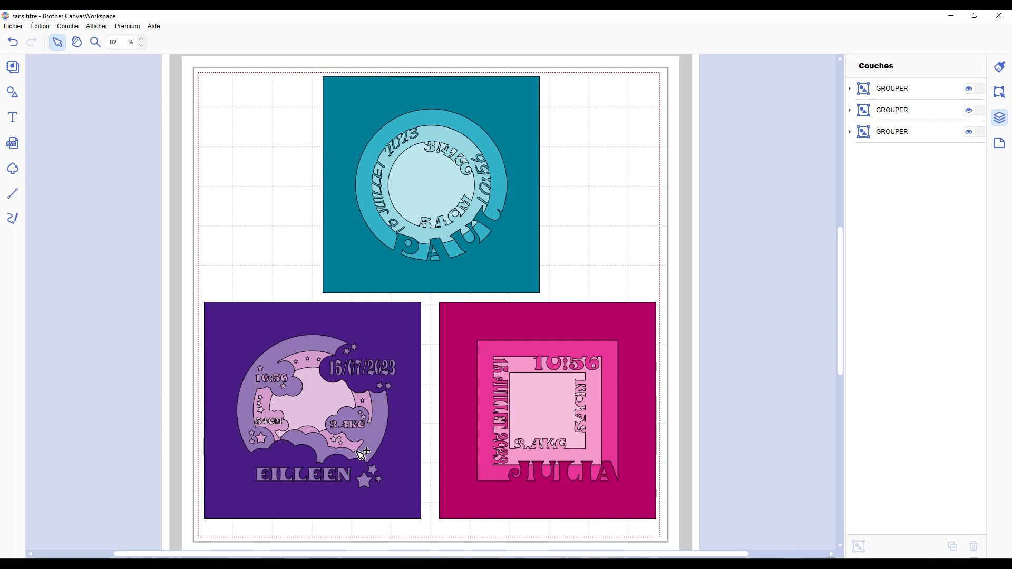
pyautogui.scroll(-1, 165, 298)
pyautogui.scroll(1, 196, 330)
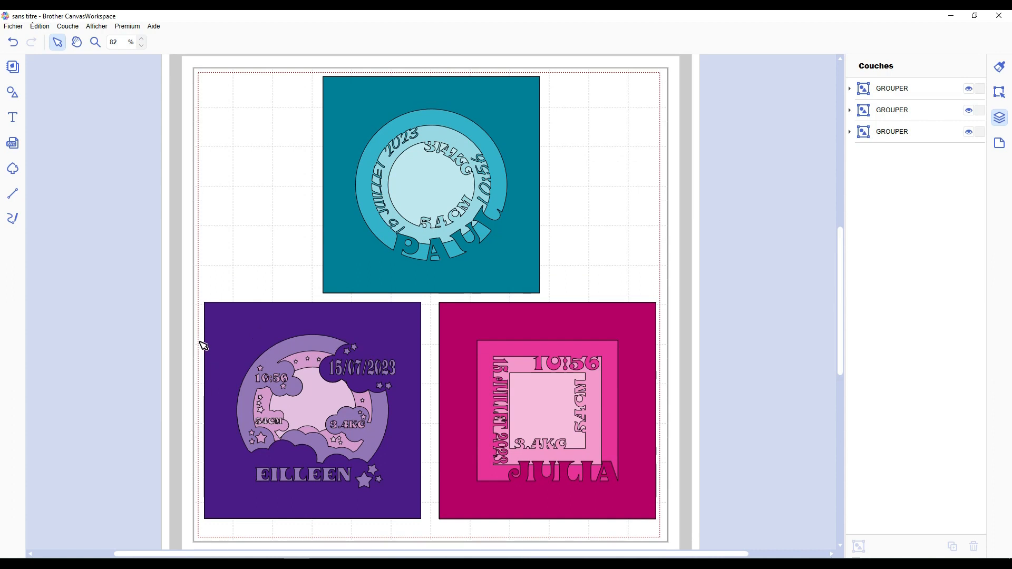